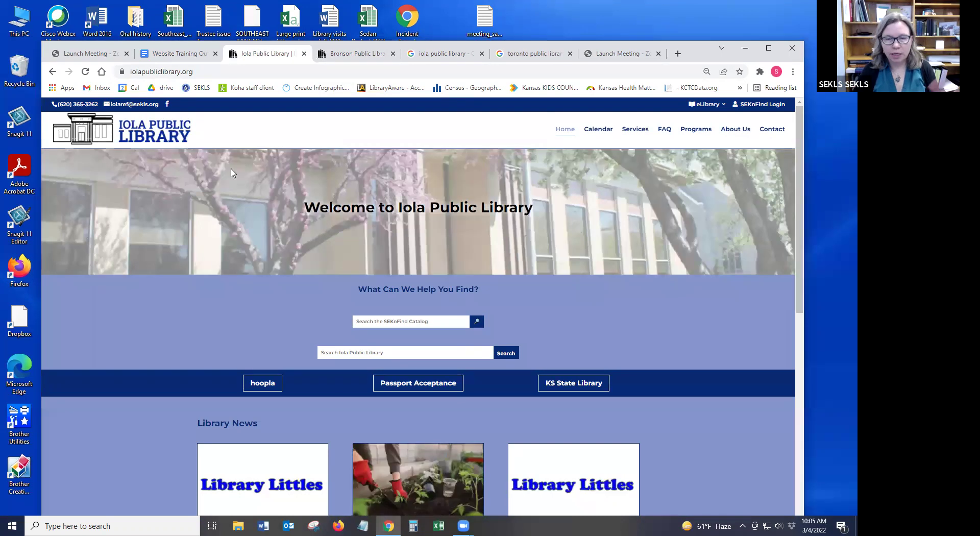
{"action": "scroll", "coordinate": [302, 320], "scroll_direction": "down", "scroll_amount": 2}
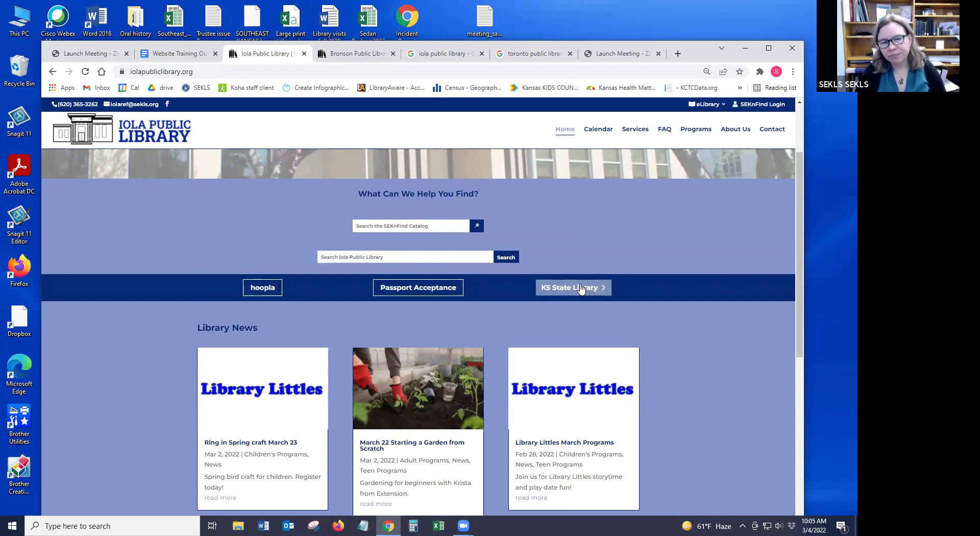
{"action": "scroll", "coordinate": [581, 290], "scroll_direction": "down", "scroll_amount": 2}
{"action": "scroll", "coordinate": [581, 289], "scroll_direction": "down", "scroll_amount": 2}
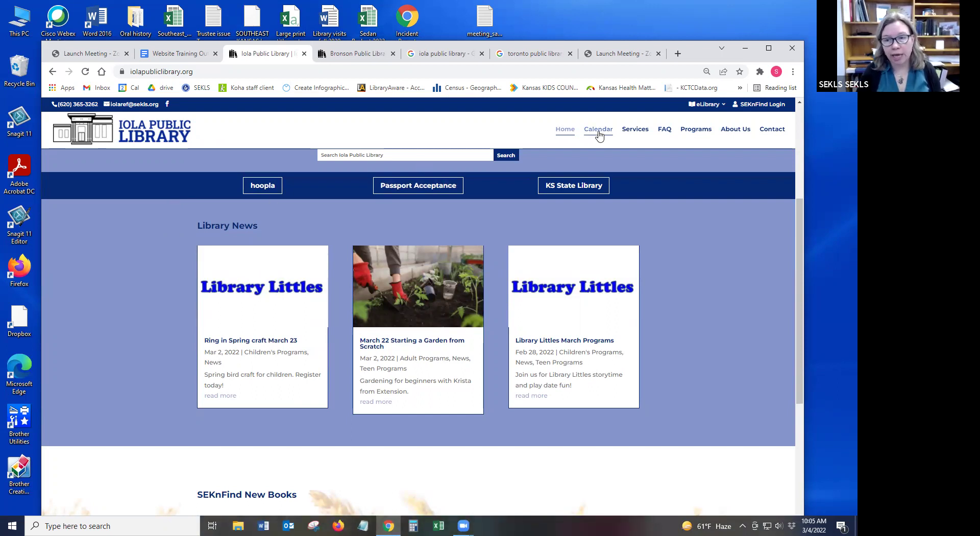
{"action": "left_click", "coordinate": [641, 134]}
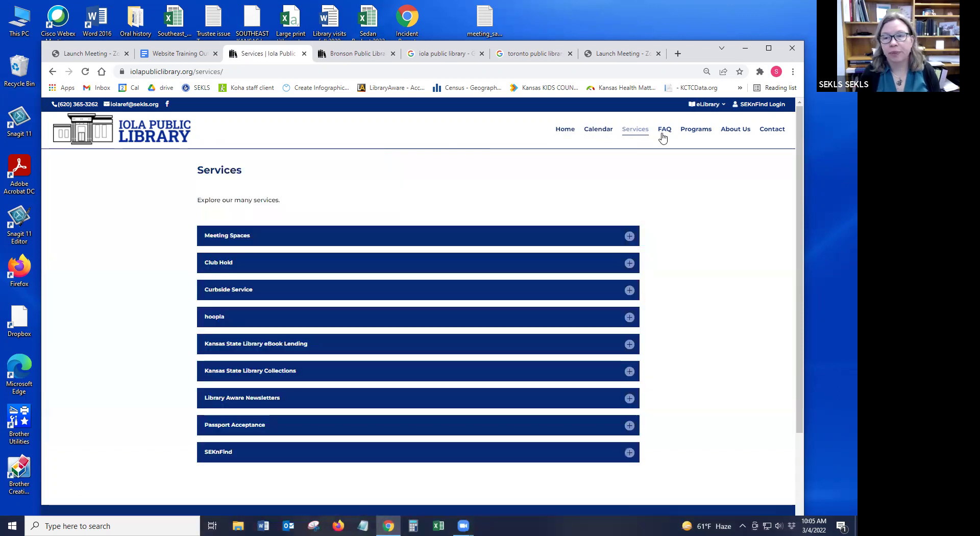
{"action": "left_click", "coordinate": [694, 133]}
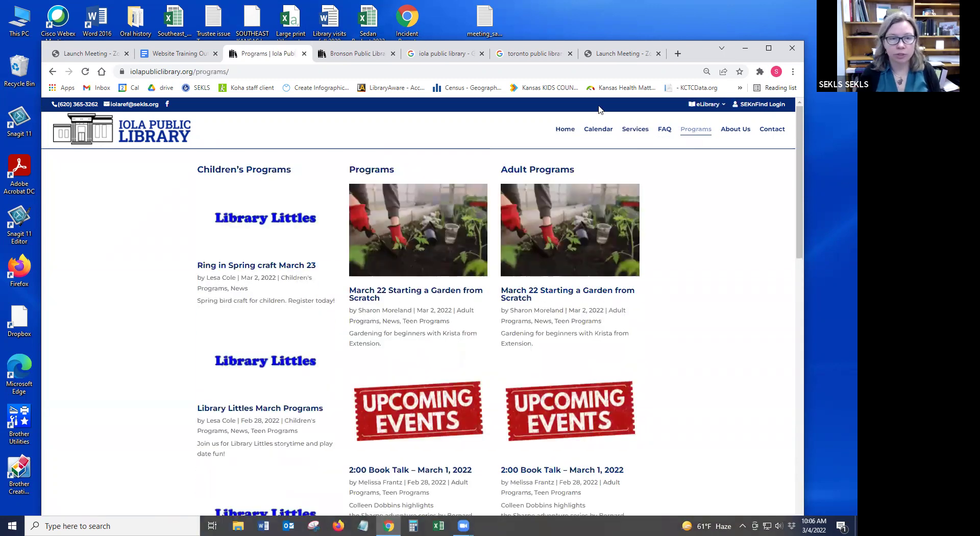
{"action": "left_click", "coordinate": [160, 133]}
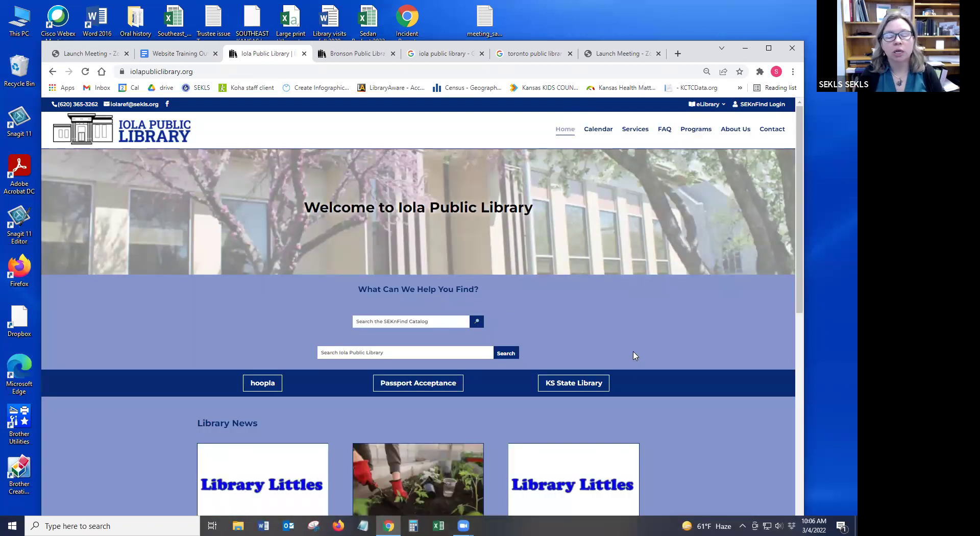
Scroll the Iola home page past Library News to SEKnFind New Books and the footer, dismissing the Editor pop-up
{"action": "scroll", "coordinate": [634, 360], "scroll_direction": "down", "scroll_amount": 3}
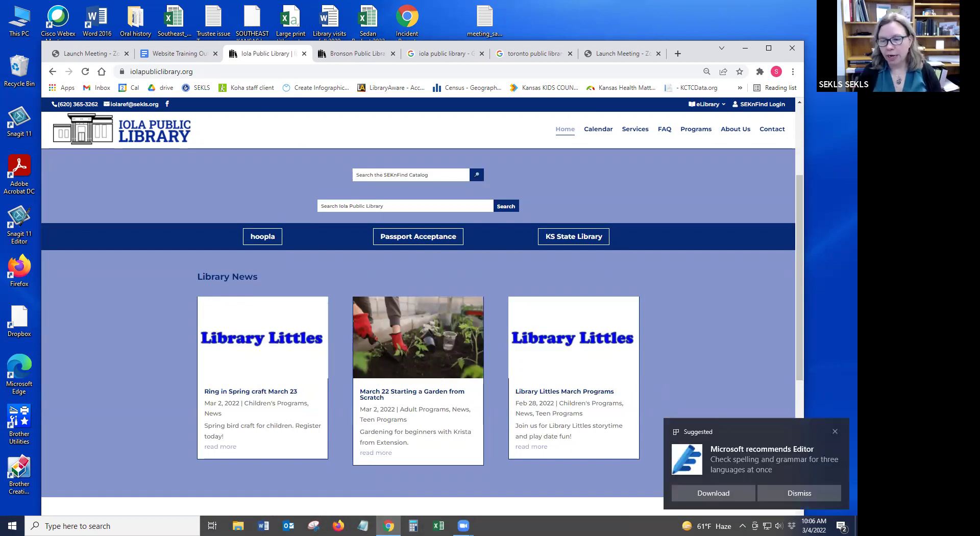
{"action": "left_click", "coordinate": [835, 430]}
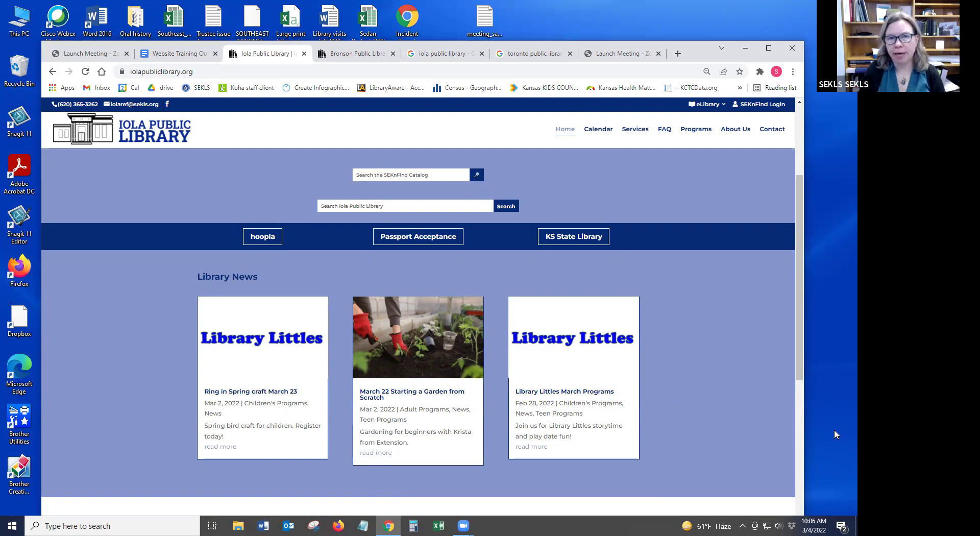
{"action": "scroll", "coordinate": [789, 466], "scroll_direction": "down", "scroll_amount": 4}
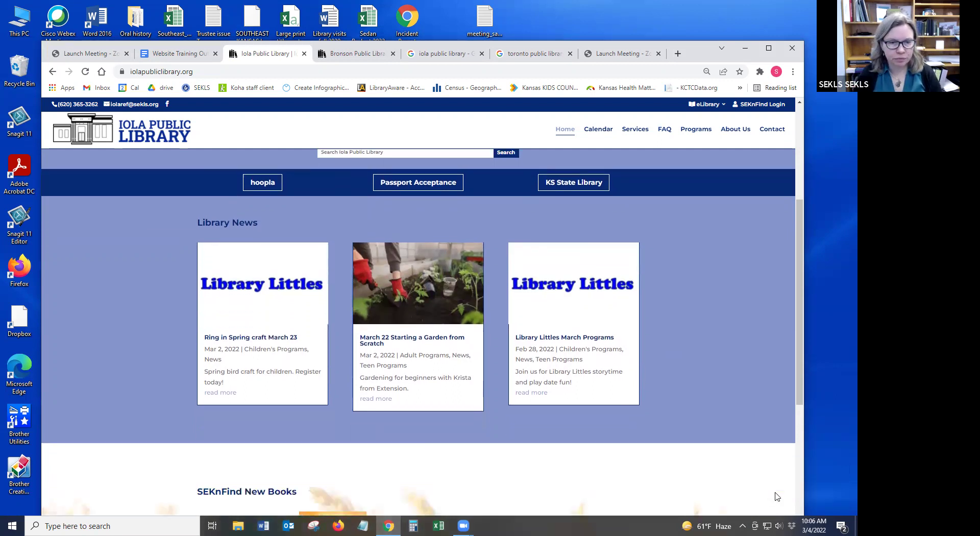
{"action": "scroll", "coordinate": [776, 495], "scroll_direction": "down", "scroll_amount": 2}
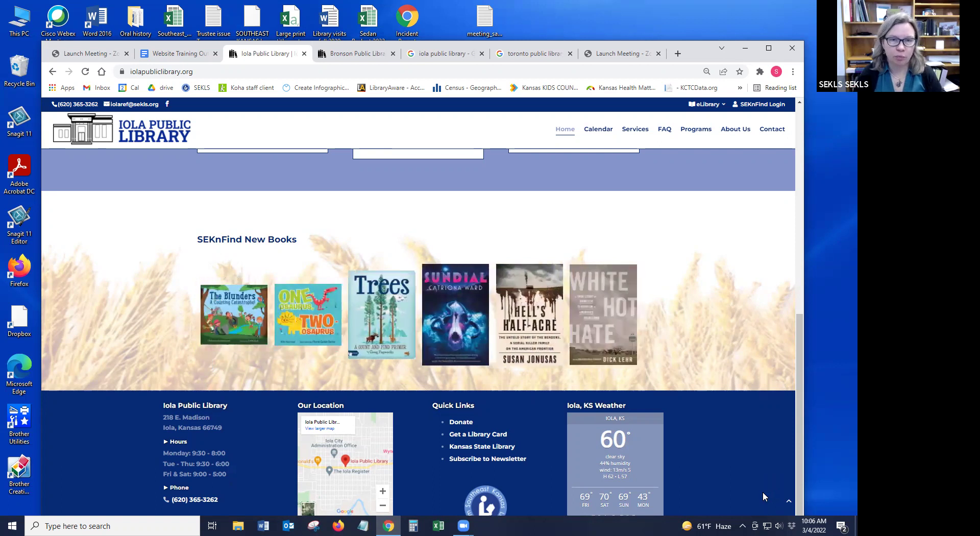
{"action": "scroll", "coordinate": [563, 498], "scroll_direction": "down", "scroll_amount": 2}
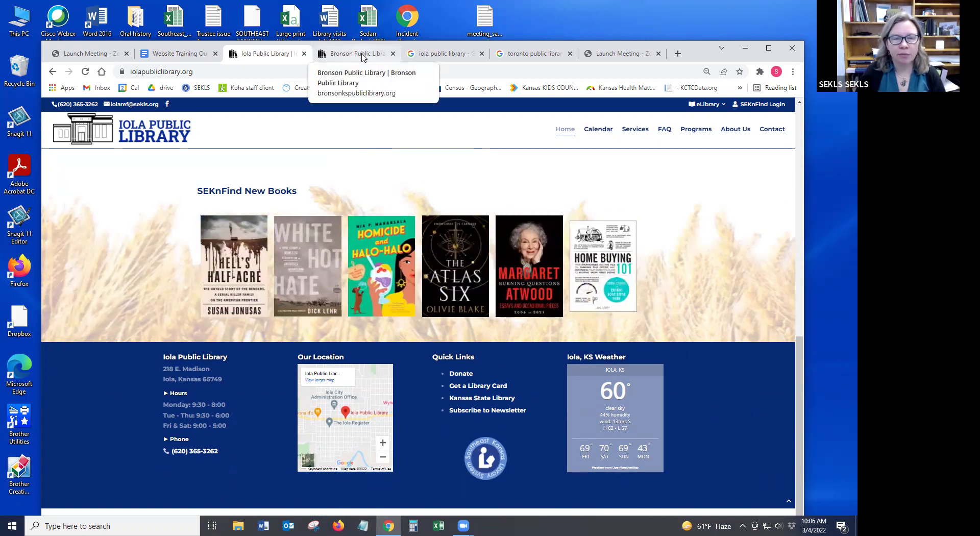
{"action": "left_click", "coordinate": [362, 58]}
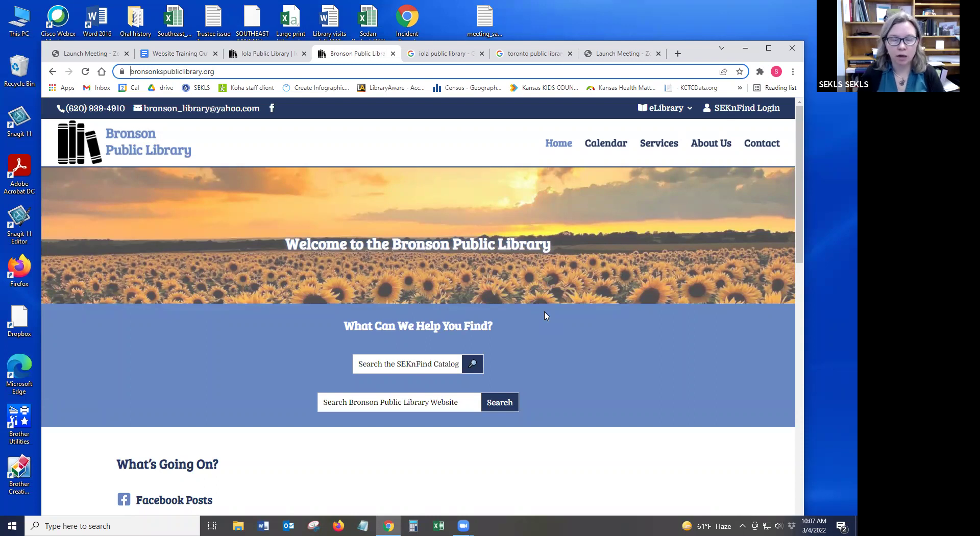
{"action": "scroll", "coordinate": [545, 315], "scroll_direction": "down", "scroll_amount": 5}
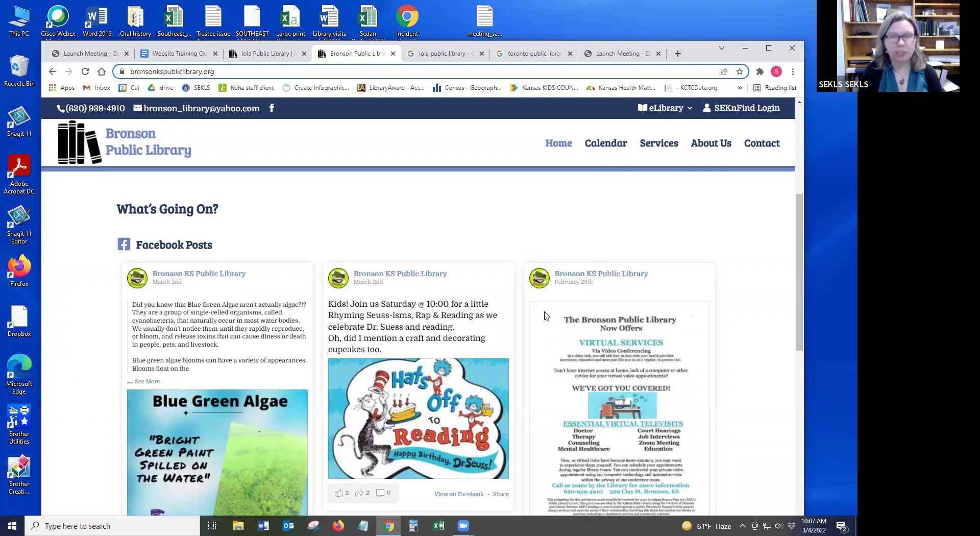
{"action": "scroll", "coordinate": [460, 317], "scroll_direction": "down", "scroll_amount": 5}
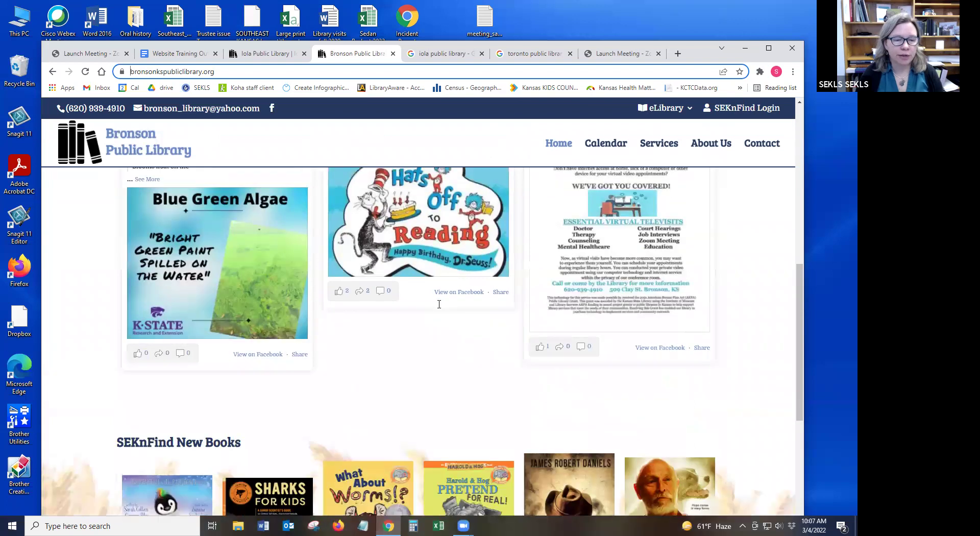
{"action": "scroll", "coordinate": [470, 324], "scroll_direction": "down", "scroll_amount": 3}
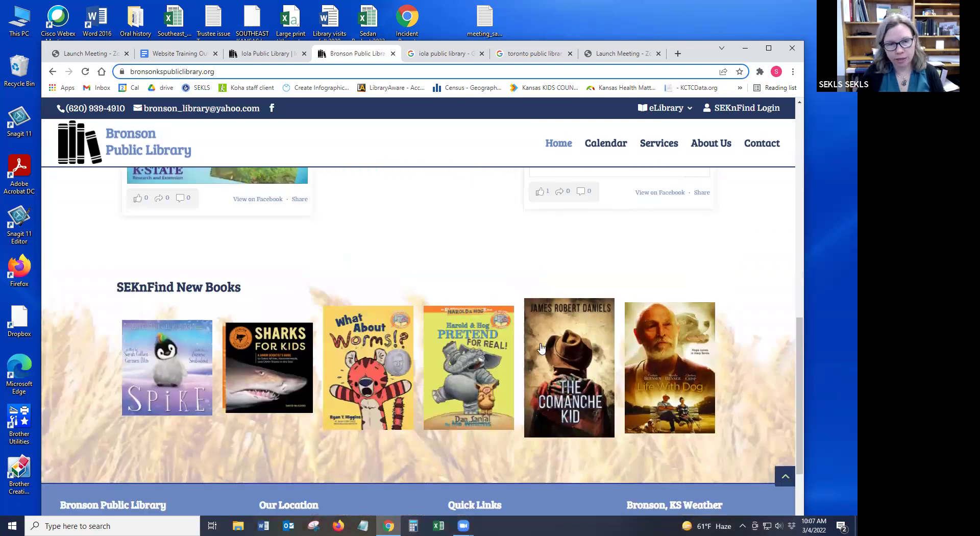
{"action": "scroll", "coordinate": [503, 351], "scroll_direction": "down", "scroll_amount": 2}
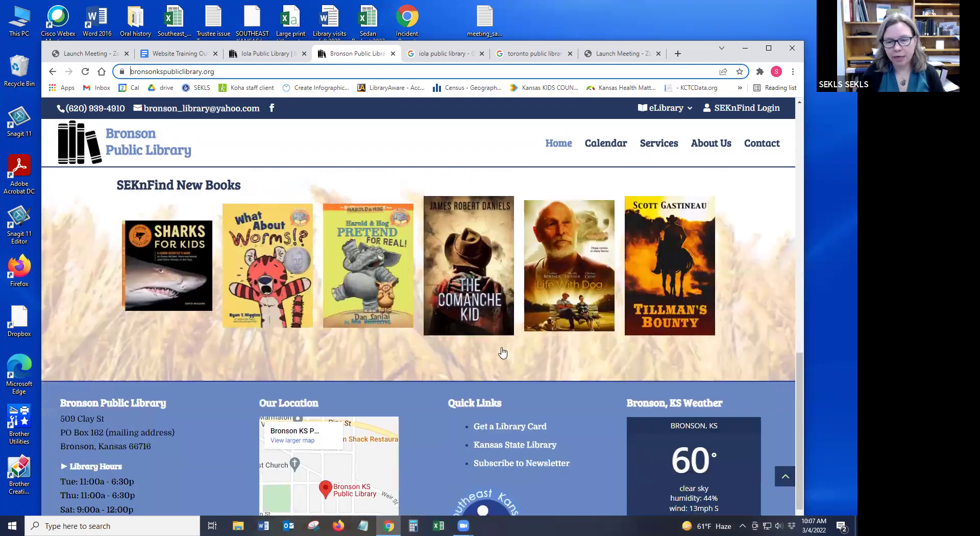
{"action": "scroll", "coordinate": [503, 352], "scroll_direction": "up", "scroll_amount": 1}
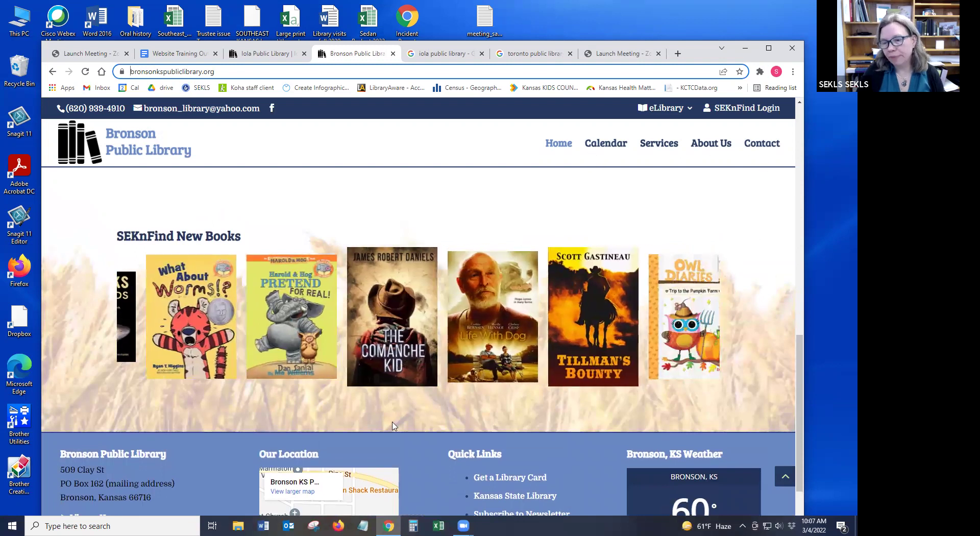
{"action": "scroll", "coordinate": [394, 429], "scroll_direction": "down", "scroll_amount": 3}
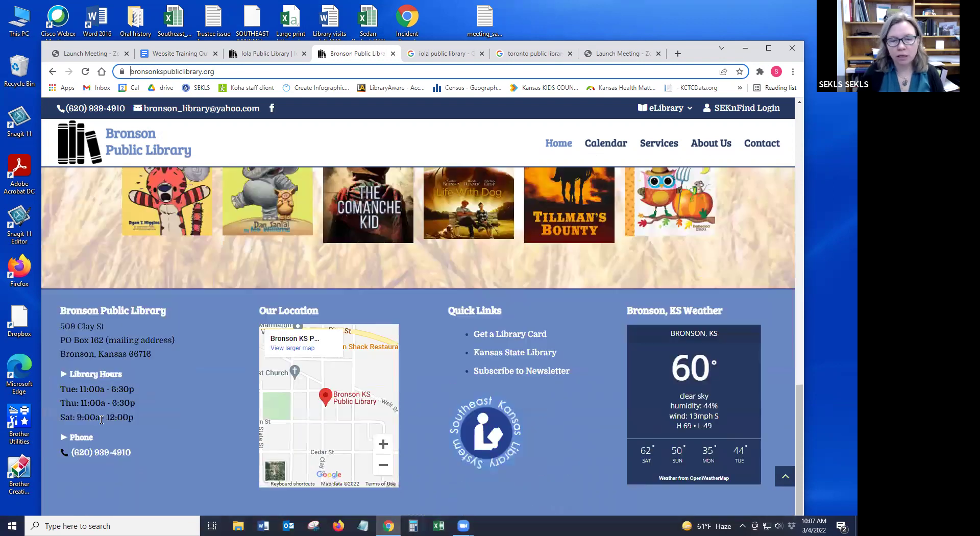
{"action": "scroll", "coordinate": [167, 430], "scroll_direction": "up", "scroll_amount": 1}
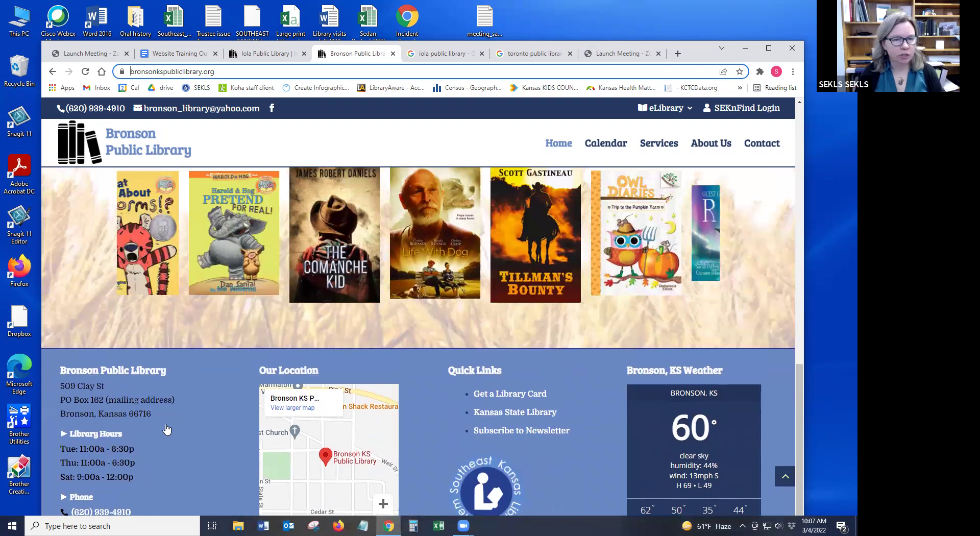
{"action": "scroll", "coordinate": [167, 429], "scroll_direction": "up", "scroll_amount": 10}
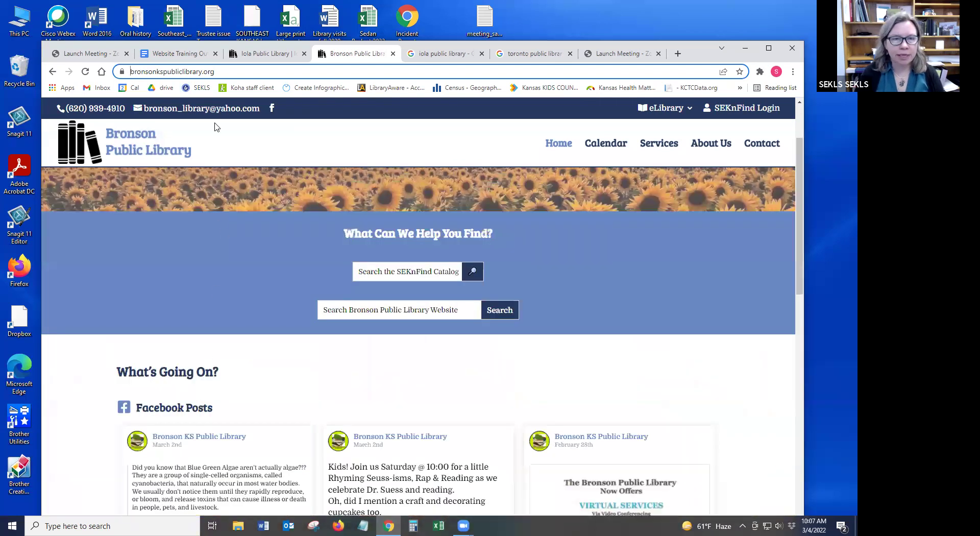
{"action": "scroll", "coordinate": [215, 159], "scroll_direction": "up", "scroll_amount": 2}
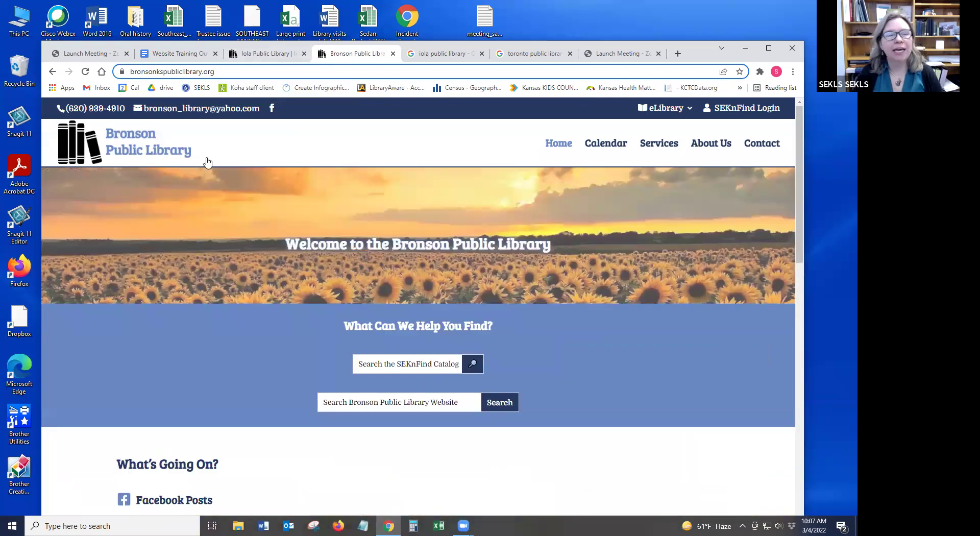
{"action": "left_click", "coordinate": [263, 55]}
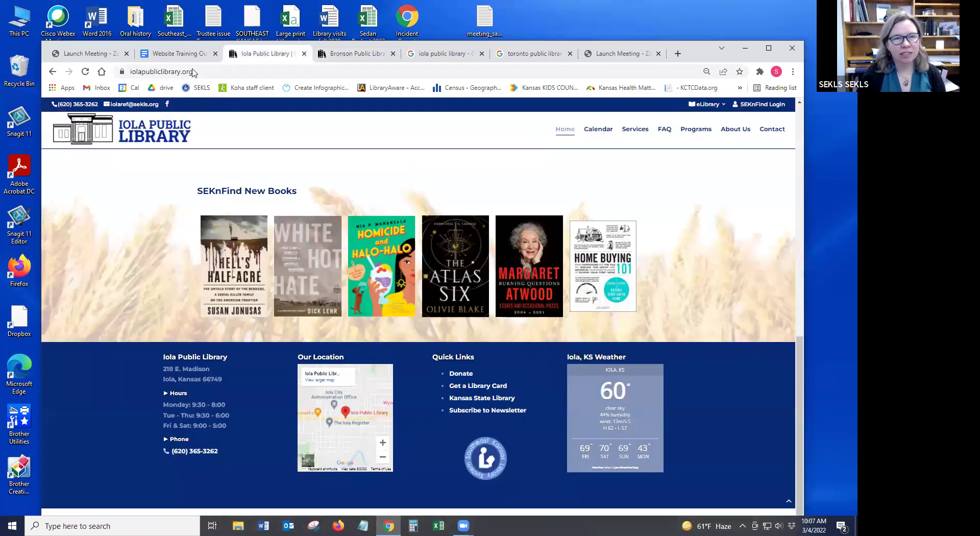
{"action": "left_click", "coordinate": [240, 72]}
Go to iolapubliclibrary.org/wp-admin to reach the WordPress login page
{"action": "left_click", "coordinate": [240, 72]}
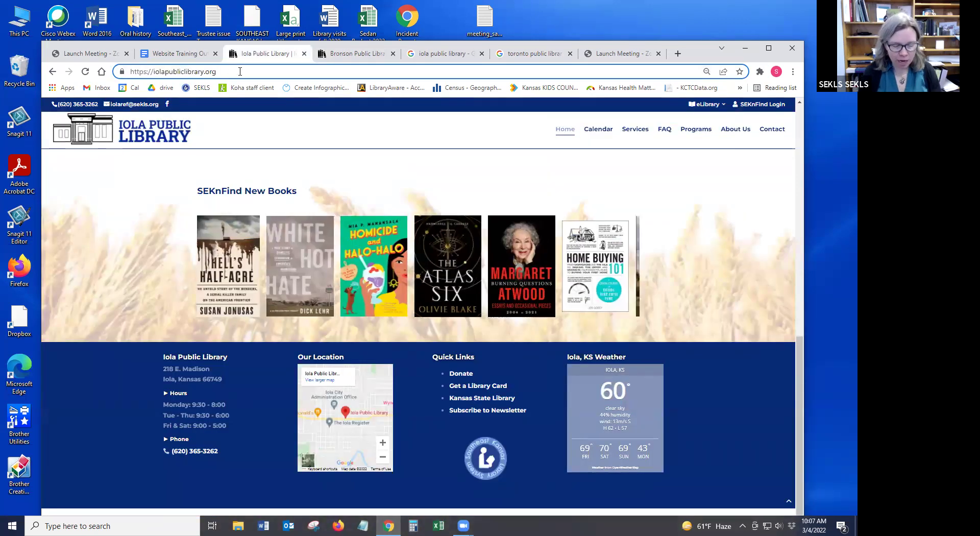
{"action": "type", "text": "/wpad"}
{"action": "key", "text": "BackSpace"}
{"action": "key", "text": "BackSpace"}
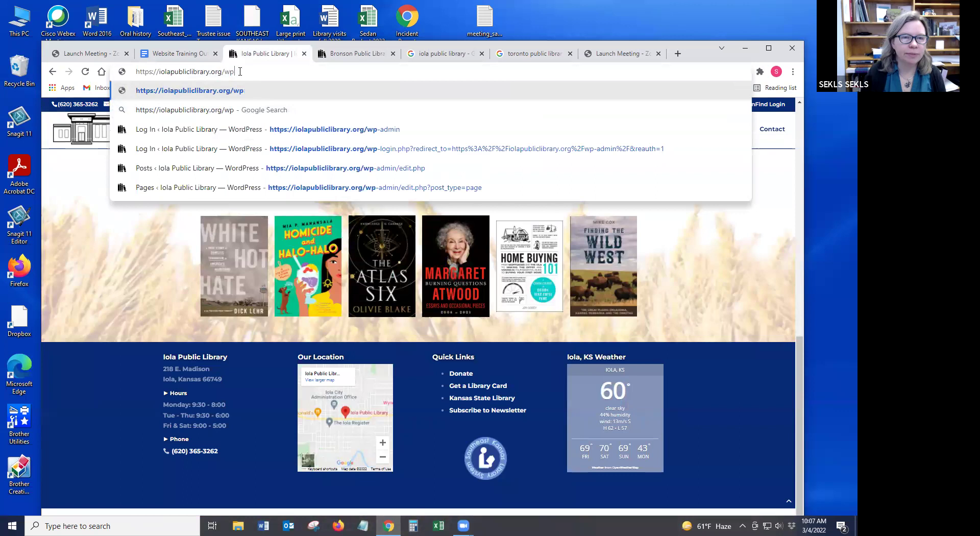
{"action": "type", "text": "-ad"}
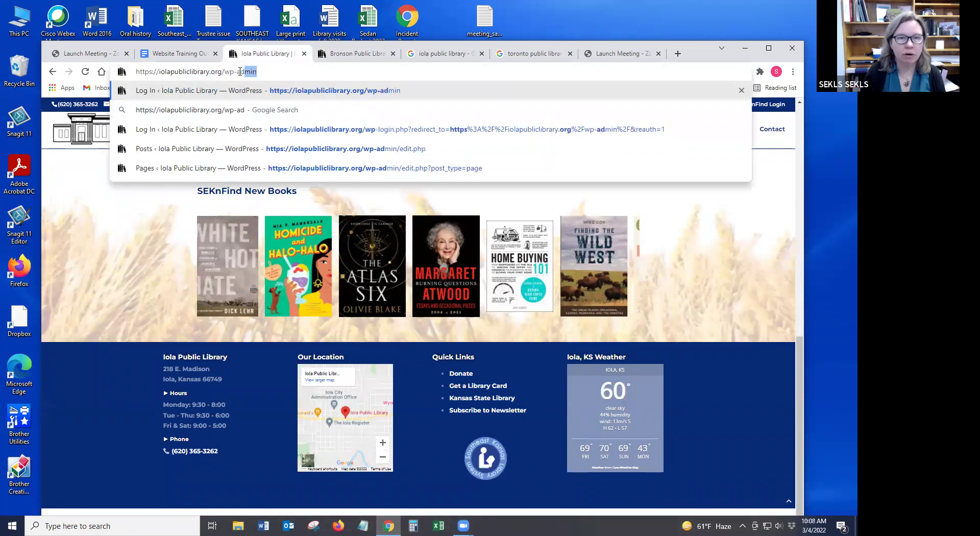
{"action": "type", "text": "min"}
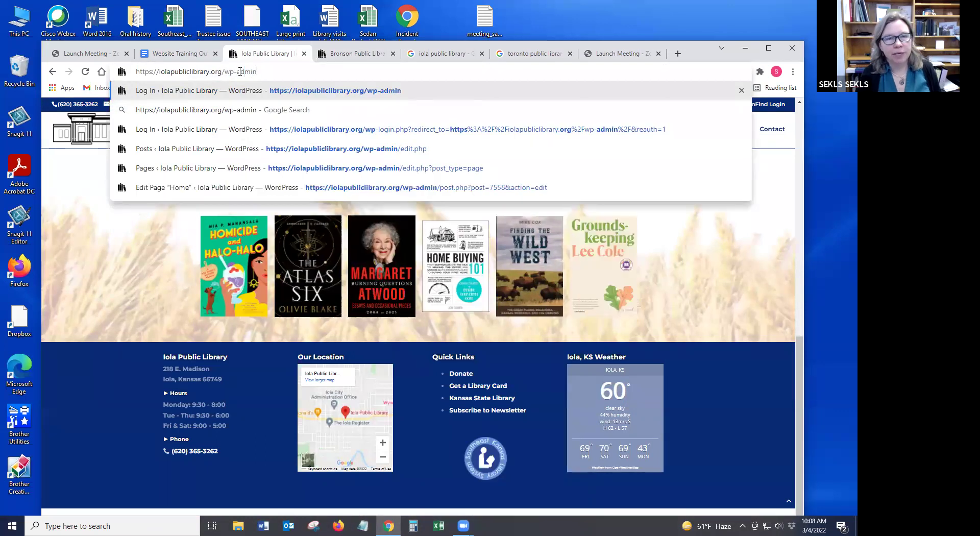
{"action": "key", "text": "Return"}
Log in with the autofilled credentials to reach the admin Dashboard
{"action": "left_click", "coordinate": [456, 249]}
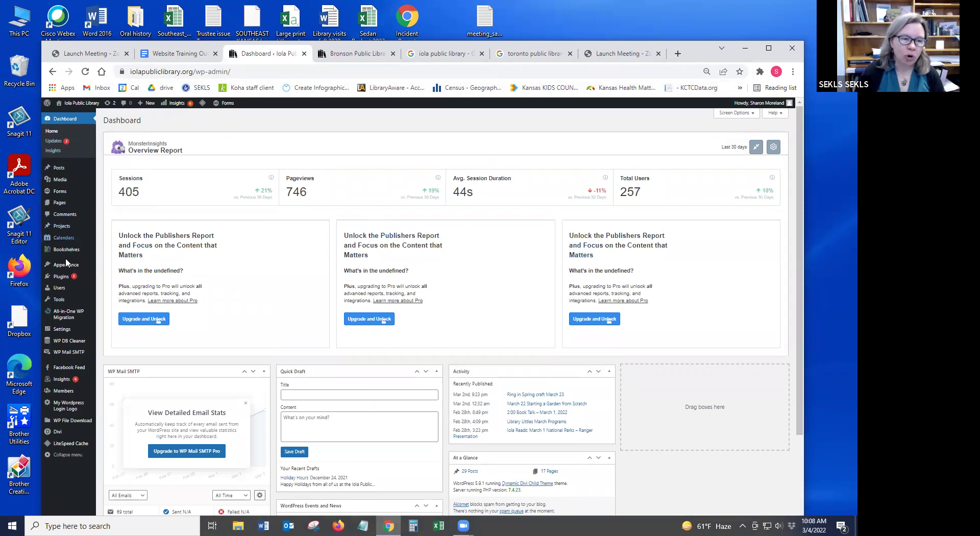
{"action": "mouse_move", "coordinate": [63, 445]}
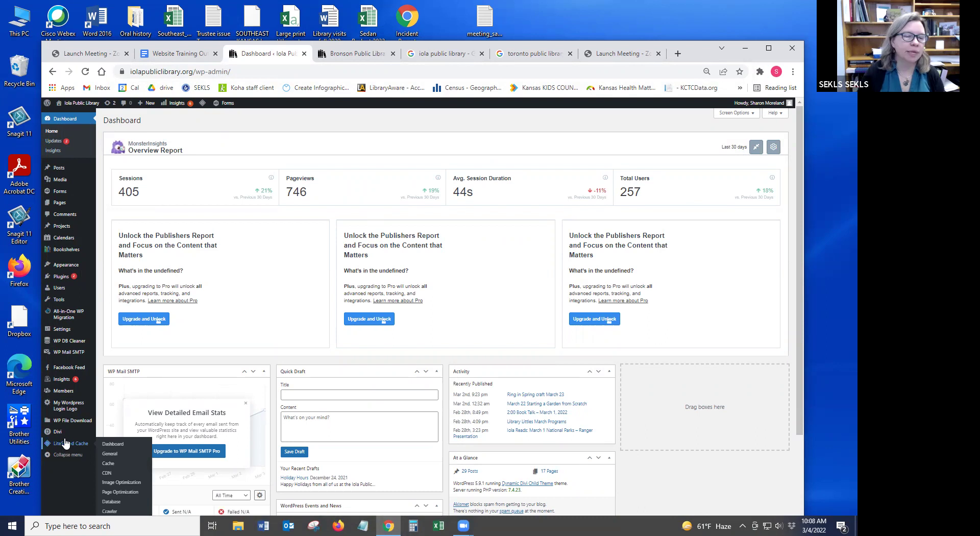
{"action": "mouse_move", "coordinate": [60, 172]}
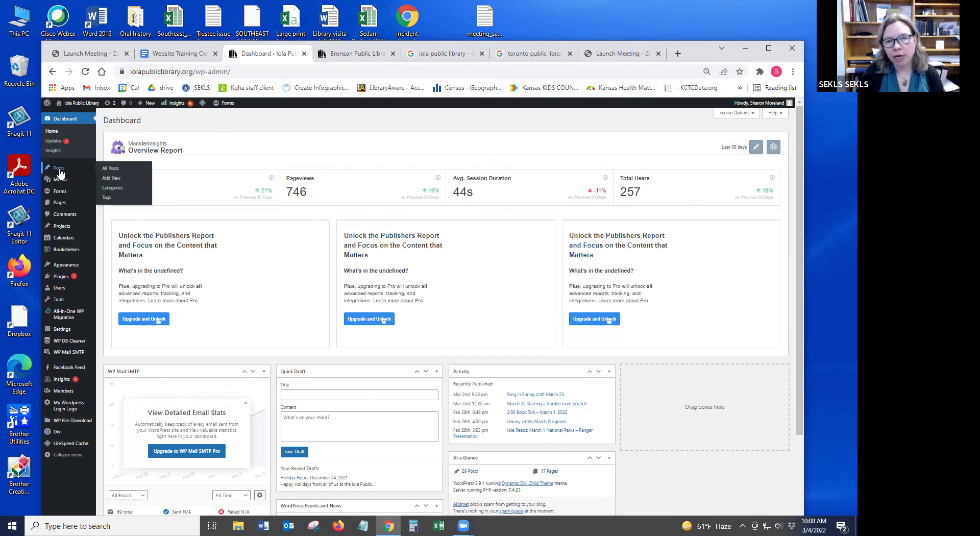
Browse the Posts list, then open All Pages showing the site's 17 pages
{"action": "left_click", "coordinate": [59, 172]}
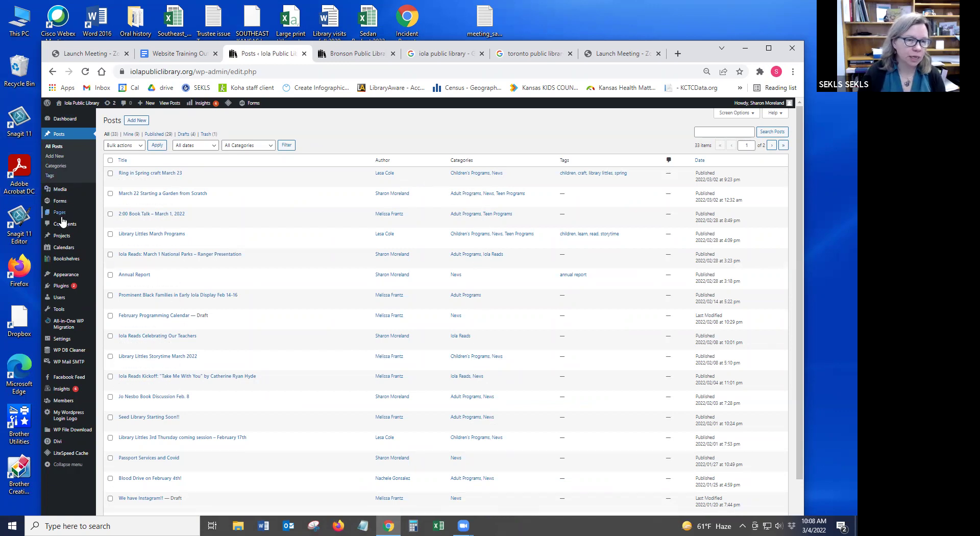
{"action": "mouse_move", "coordinate": [62, 218]}
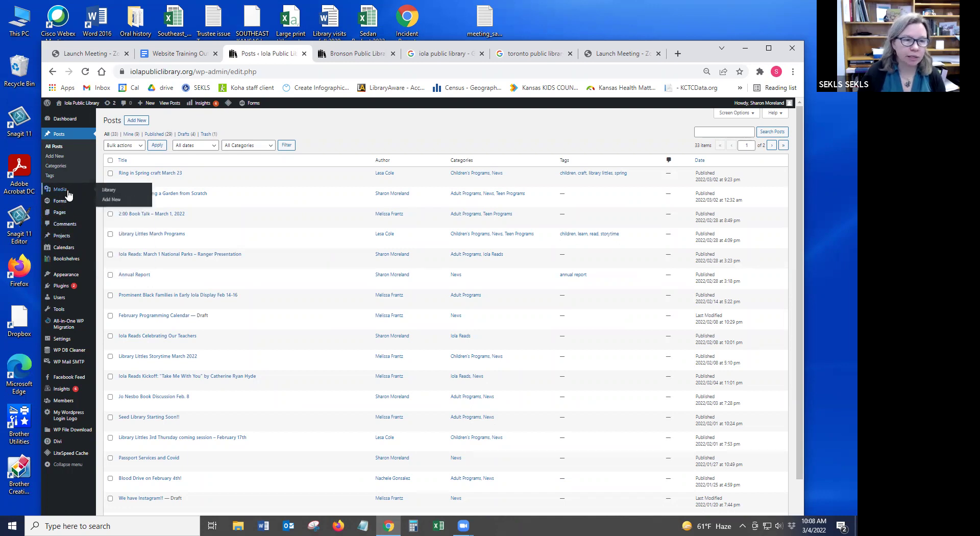
{"action": "left_click", "coordinate": [62, 217]}
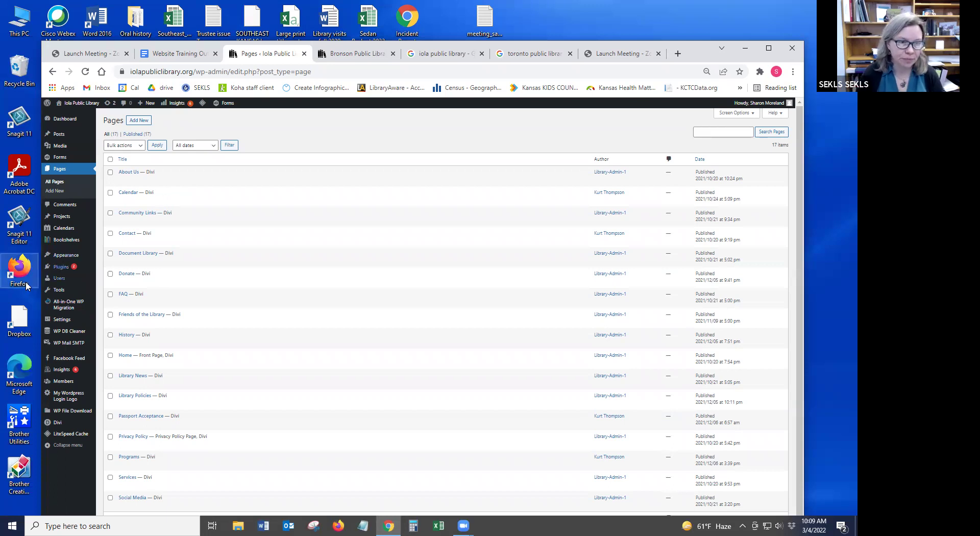
Open the Media Library's Staff folder of 15 items and highlight the site domain in the address bar
{"action": "mouse_move", "coordinate": [65, 150]}
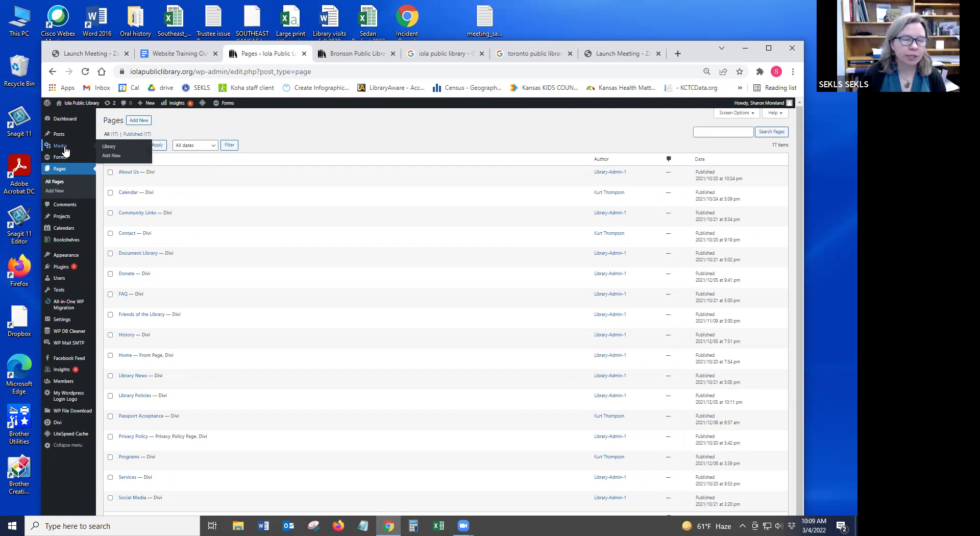
{"action": "left_click", "coordinate": [65, 150]}
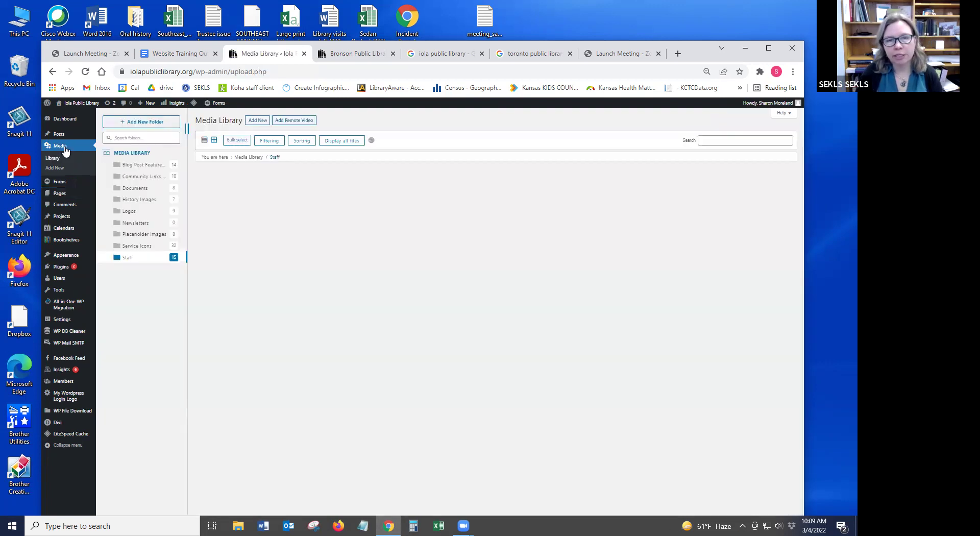
{"action": "mouse_move", "coordinate": [290, 190]}
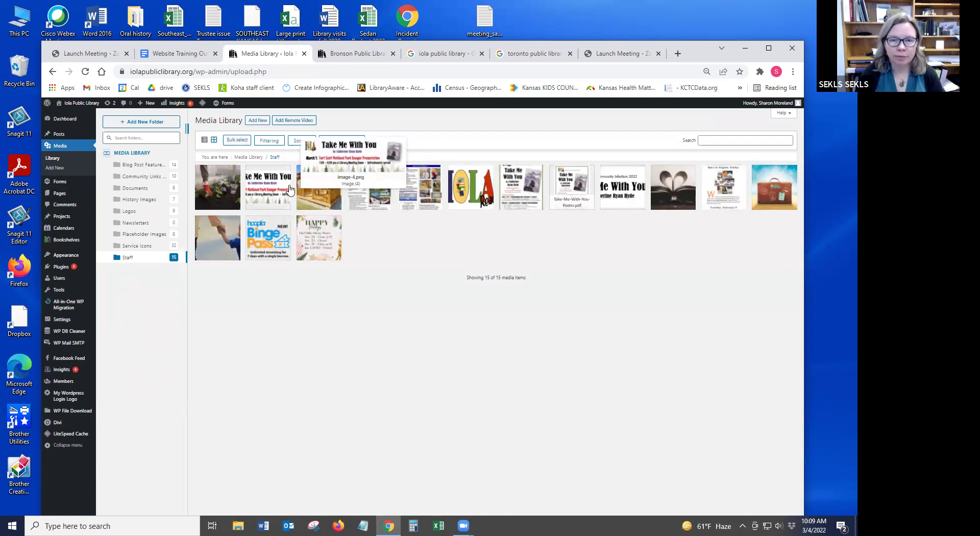
{"action": "mouse_move", "coordinate": [686, 189]}
{"action": "mouse_move", "coordinate": [220, 233]}
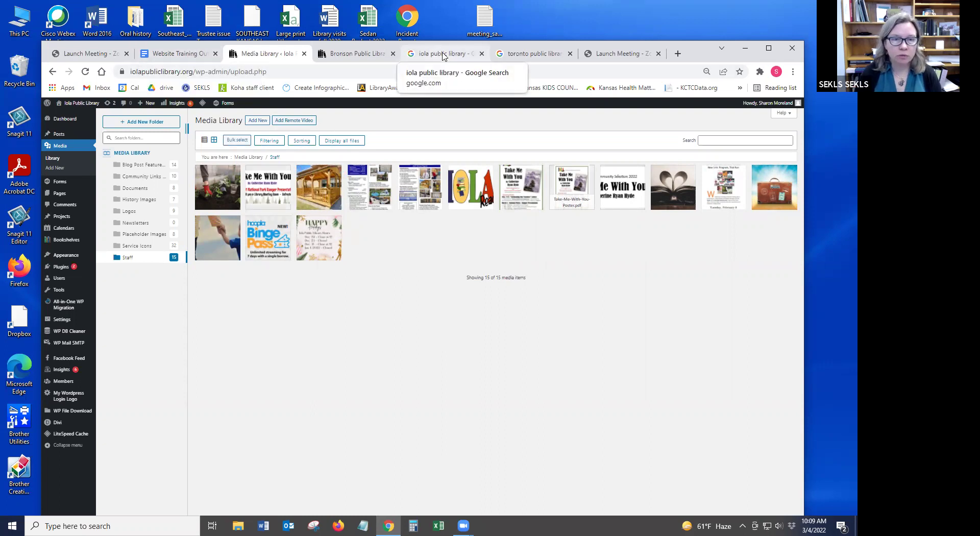
{"action": "left_click_drag", "start_coordinate": [131, 72], "coordinate": [192, 72]}
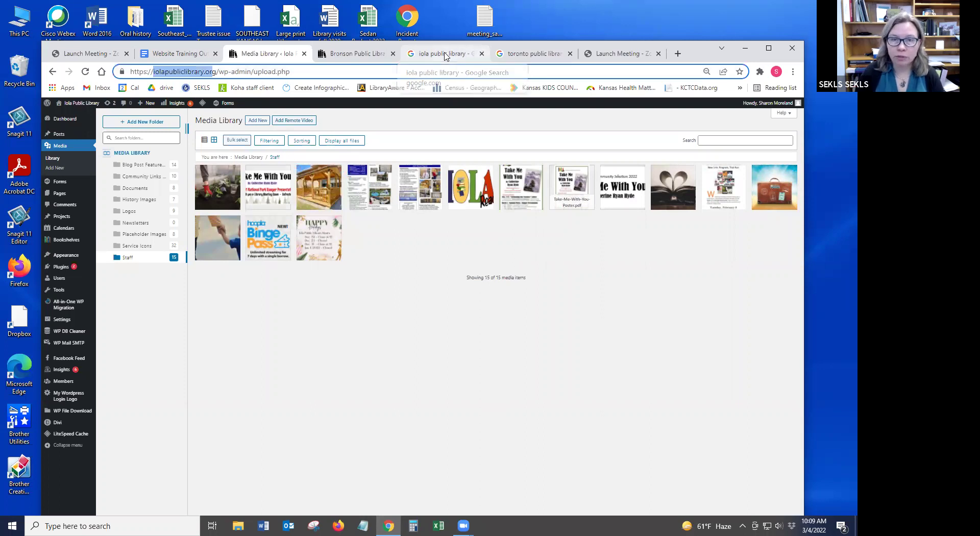
Switch from the iola results to 'toronto public library kansas' and select its search query
{"action": "left_click", "coordinate": [445, 56]}
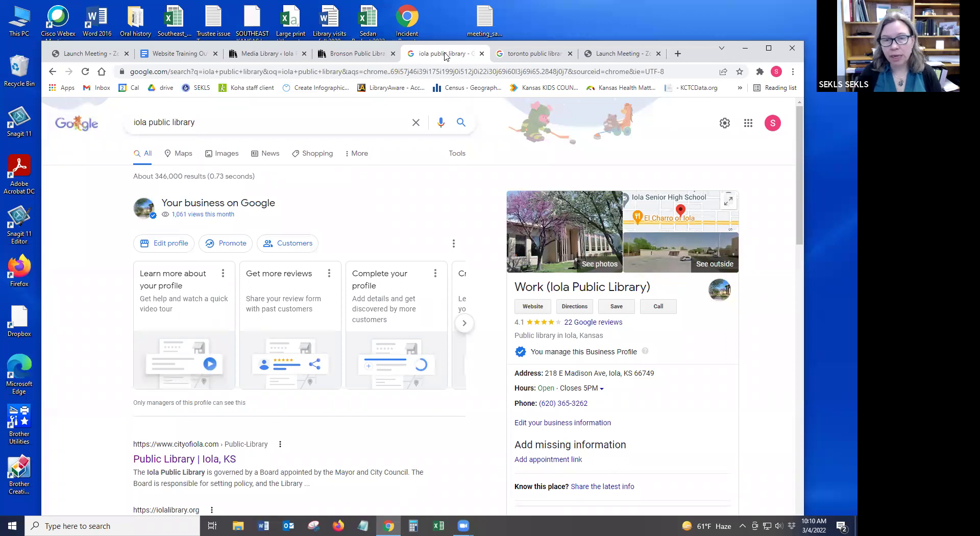
{"action": "left_click", "coordinate": [537, 56]}
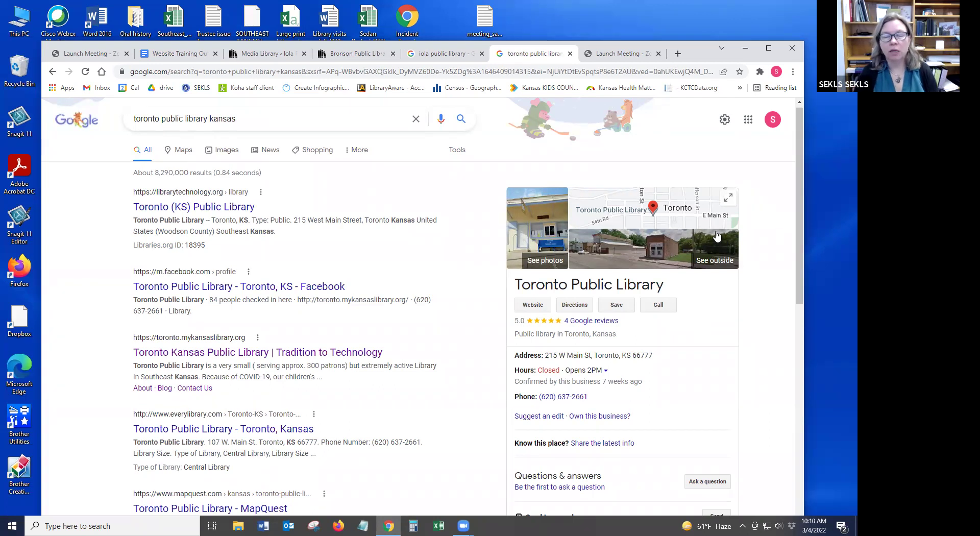
{"action": "triple_click", "coordinate": [237, 118]}
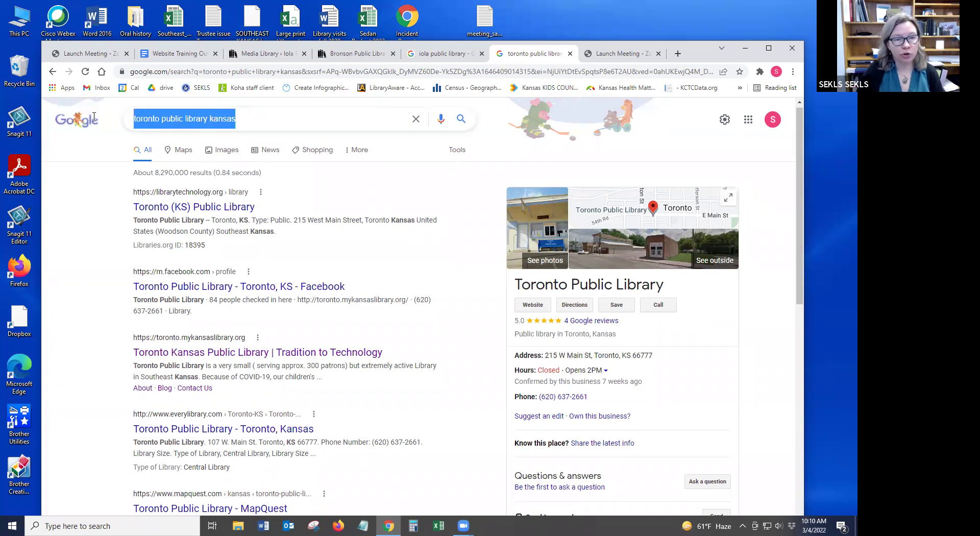
{"action": "left_click", "coordinate": [376, 118]}
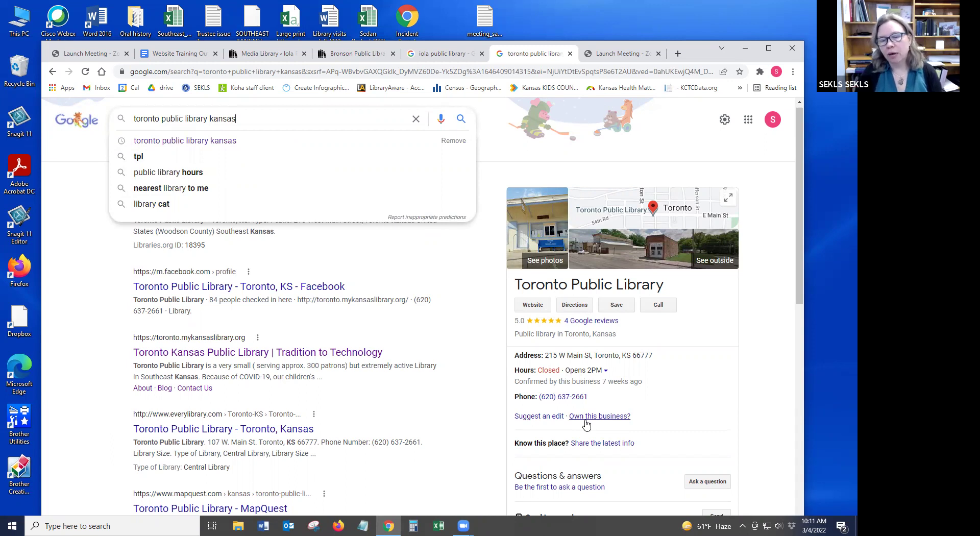
Return to the 'iola public library' results and highlight the Hours line in its business panel
{"action": "left_click", "coordinate": [440, 56]}
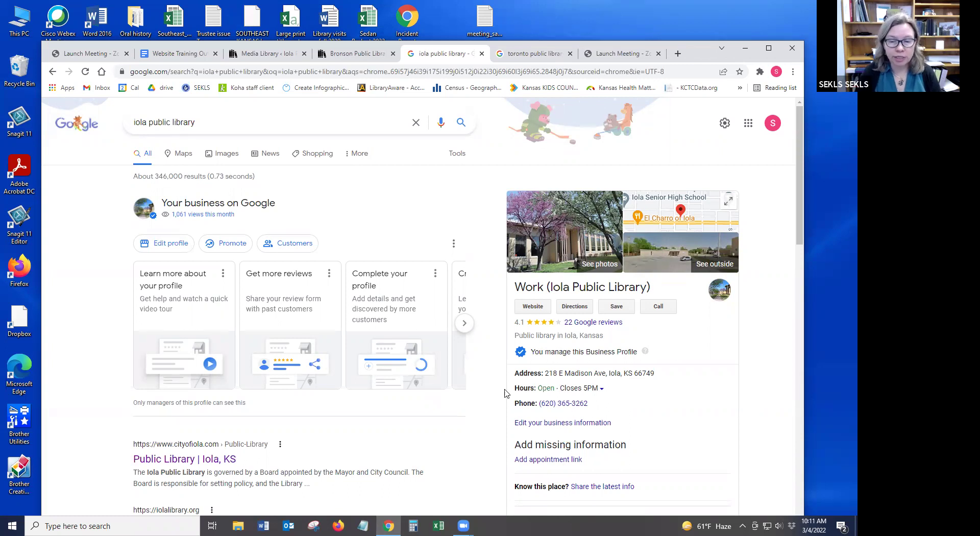
{"action": "left_click_drag", "start_coordinate": [513, 389], "coordinate": [541, 388]}
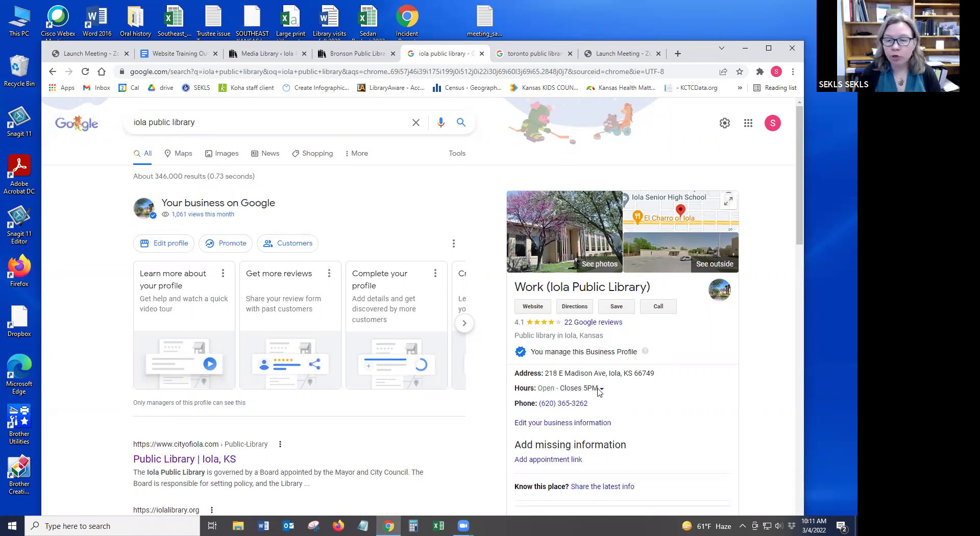
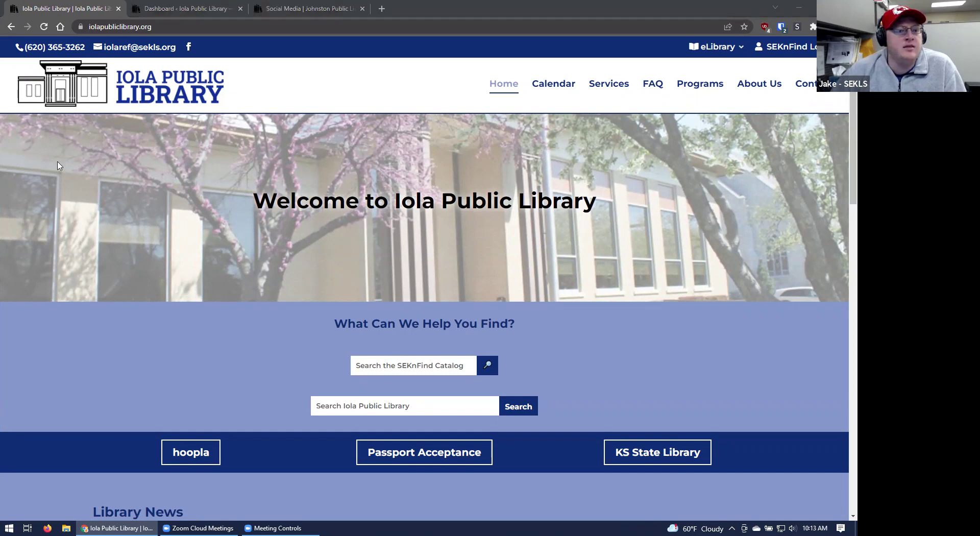
Scroll the library homepage, selecting and then clearing the Library News heading text
{"action": "scroll", "coordinate": [182, 139], "scroll_direction": "down", "scroll_amount": 3}
{"action": "scroll", "coordinate": [182, 139], "scroll_direction": "down", "scroll_amount": 10}
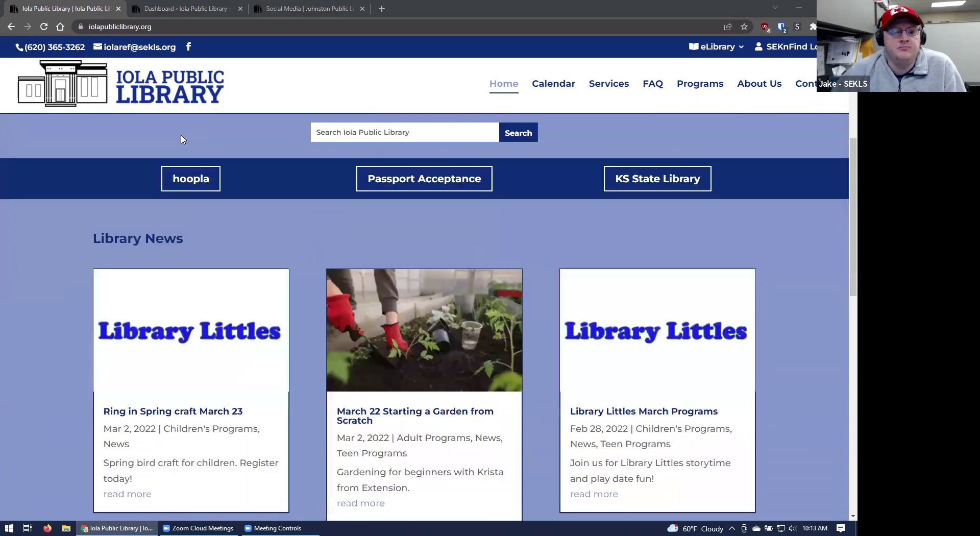
{"action": "scroll", "coordinate": [179, 143], "scroll_direction": "down", "scroll_amount": 4}
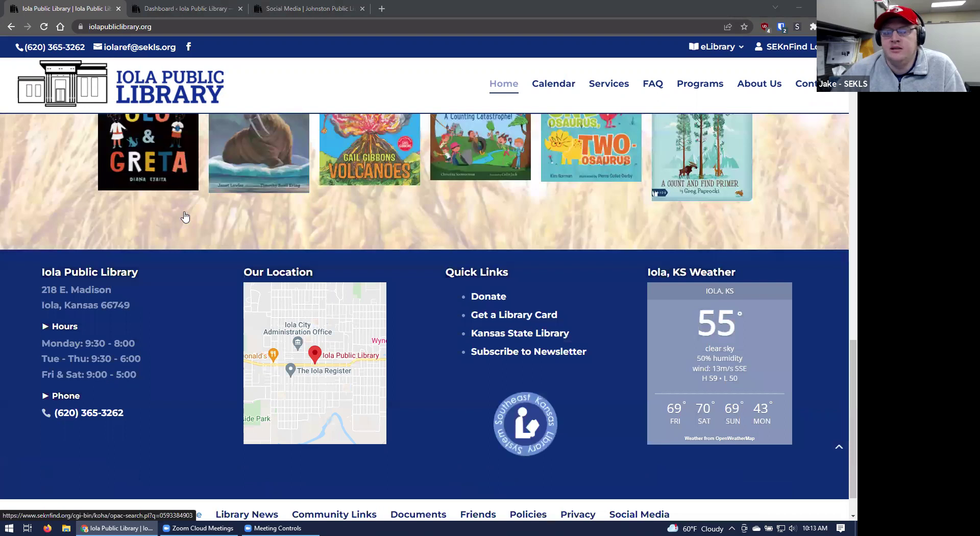
{"action": "scroll", "coordinate": [178, 179], "scroll_direction": "up", "scroll_amount": 13}
{"action": "scroll", "coordinate": [179, 213], "scroll_direction": "down", "scroll_amount": 4}
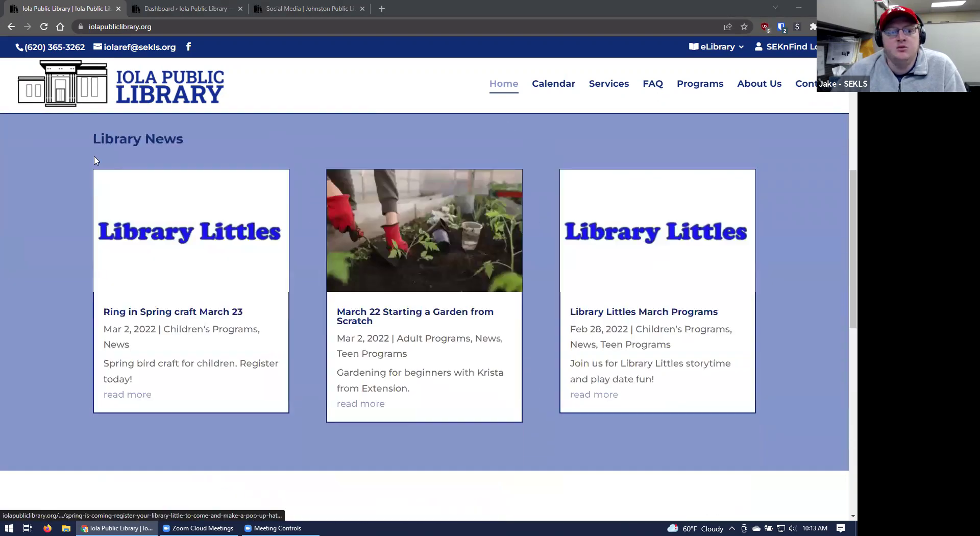
{"action": "left_click_drag", "start_coordinate": [93, 136], "coordinate": [60, 201]}
{"action": "left_click", "coordinate": [61, 200]}
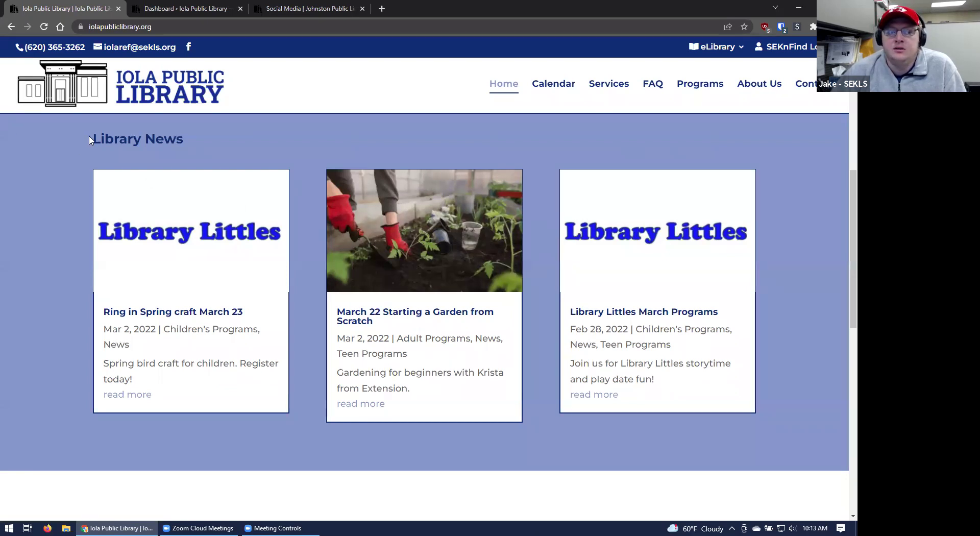
{"action": "left_click_drag", "start_coordinate": [90, 138], "coordinate": [114, 137]}
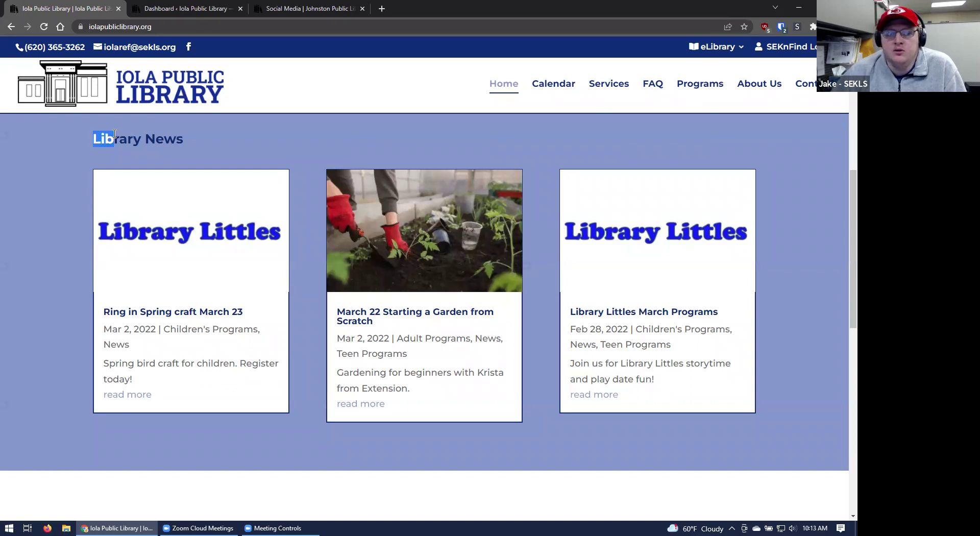
{"action": "left_click", "coordinate": [119, 135]}
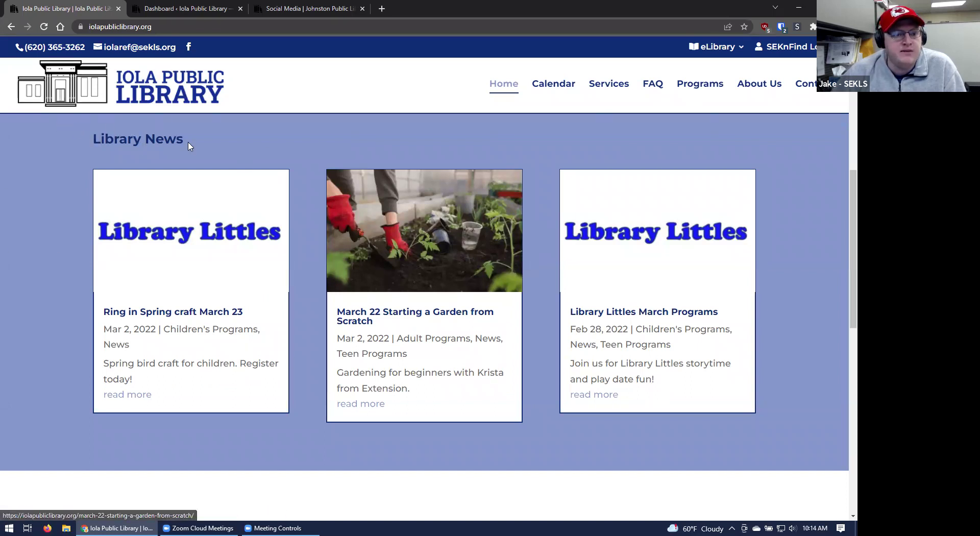
{"action": "left_click_drag", "start_coordinate": [94, 137], "coordinate": [207, 143]}
{"action": "left_click", "coordinate": [210, 143]}
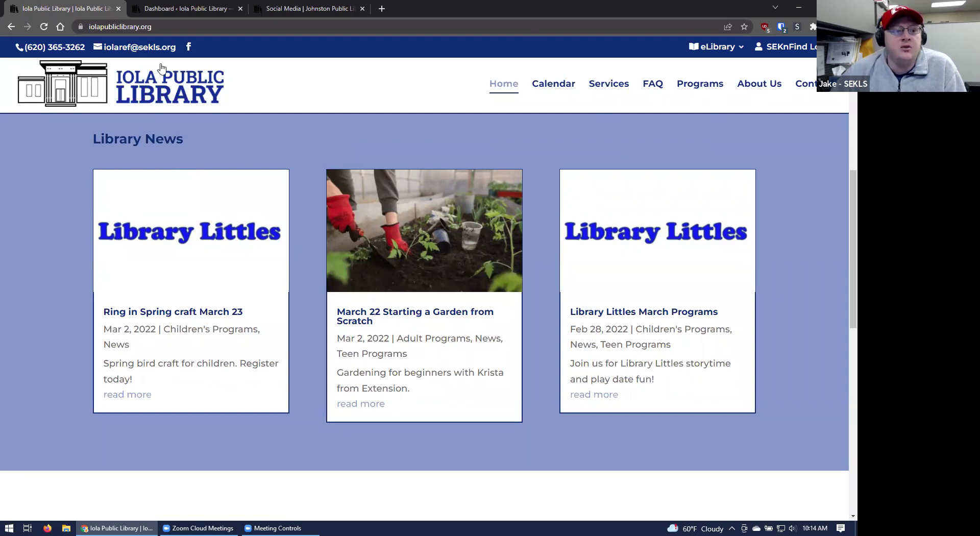
Duplicate the library homepage tab and load the site's wp-admin Dashboard in it
{"action": "right_click", "coordinate": [64, 6]}
{"action": "left_click", "coordinate": [110, 77]}
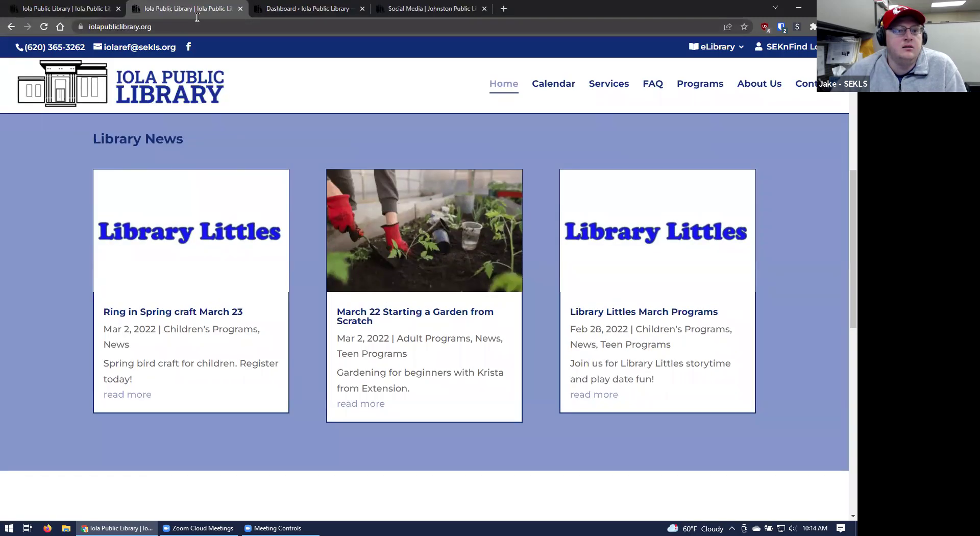
{"action": "left_click", "coordinate": [186, 27]}
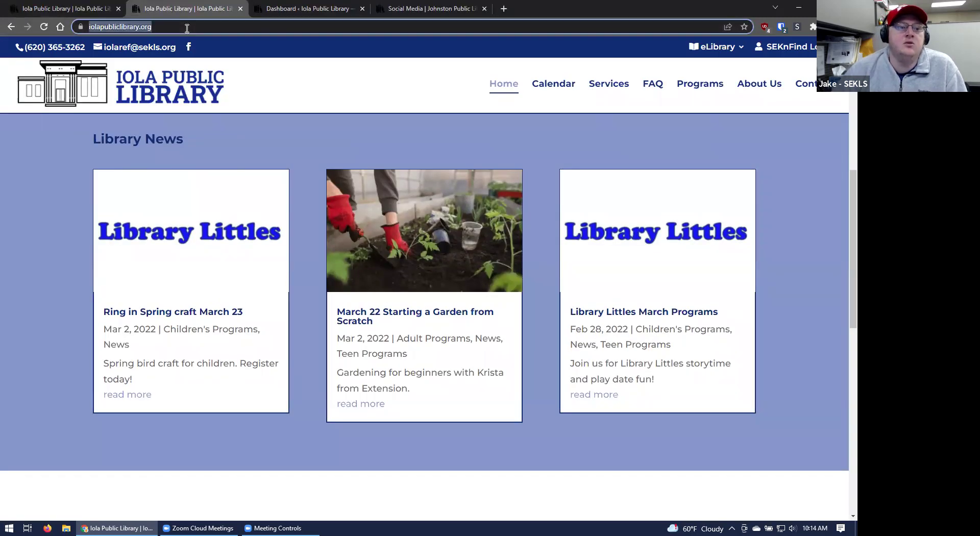
{"action": "left_click", "coordinate": [187, 27]}
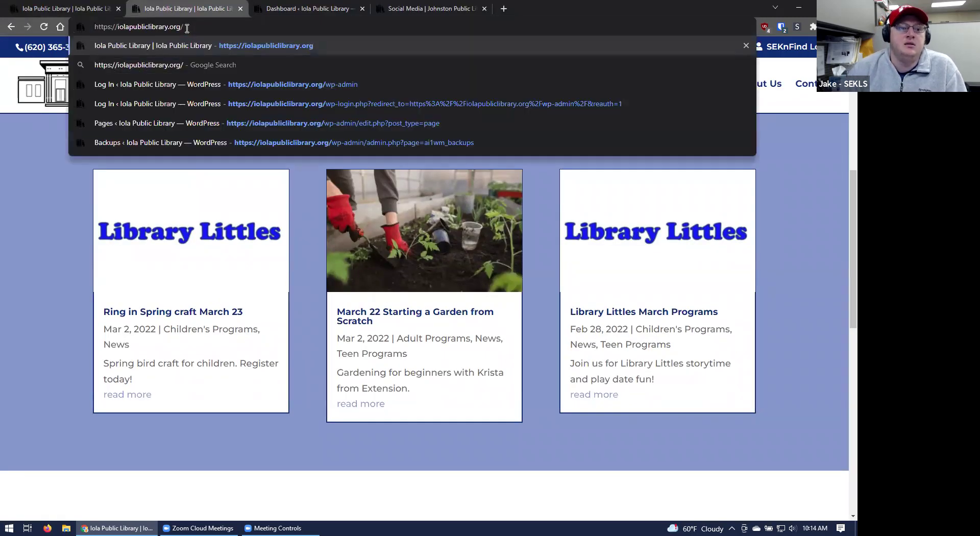
{"action": "type", "text": "wp-admin"}
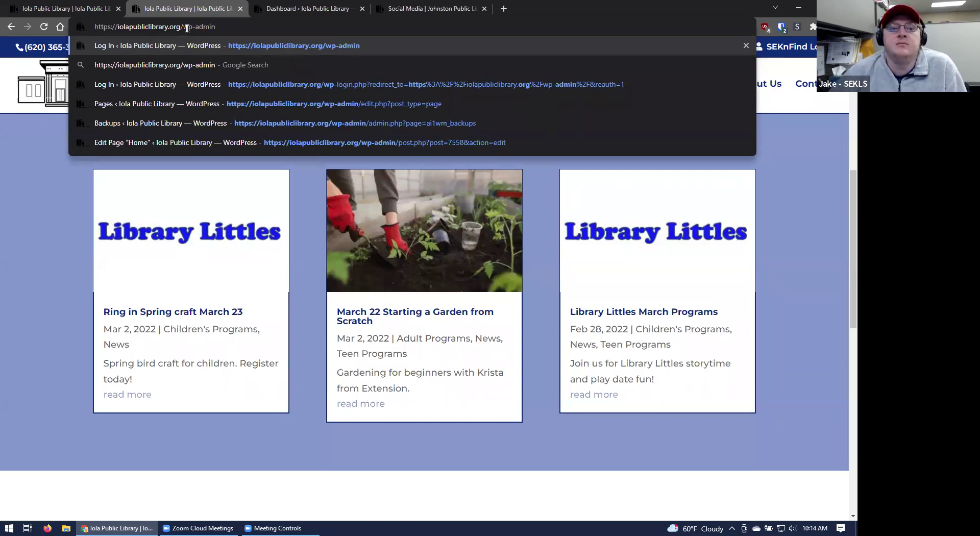
{"action": "key", "text": "Return"}
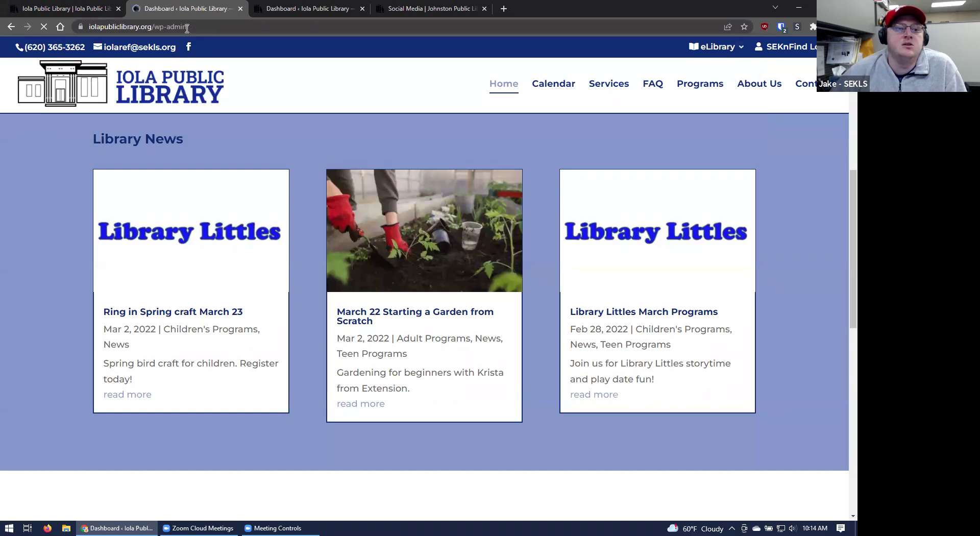
Close the extra Dashboard tab and the Social Media tab
{"action": "left_click", "coordinate": [254, 20]}
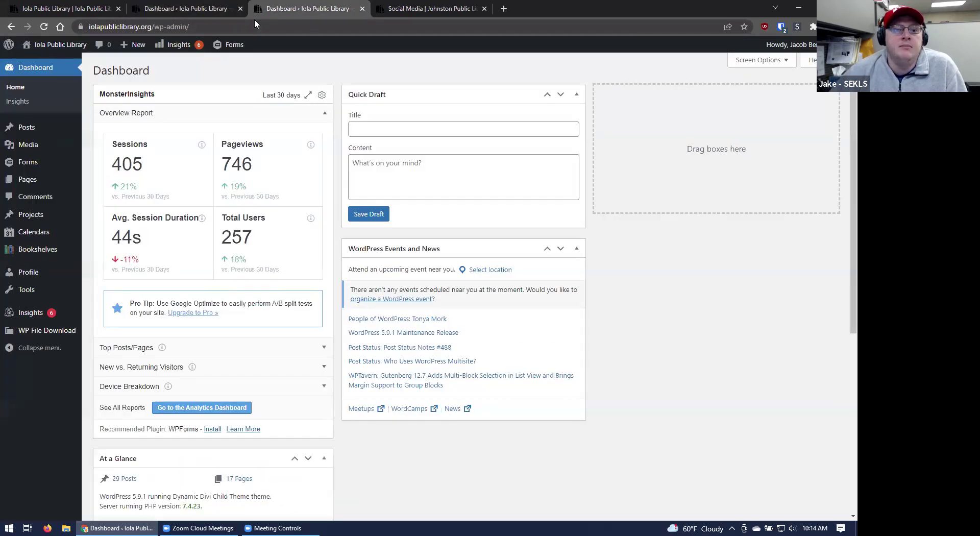
{"action": "key", "text": "ctrl+w"}
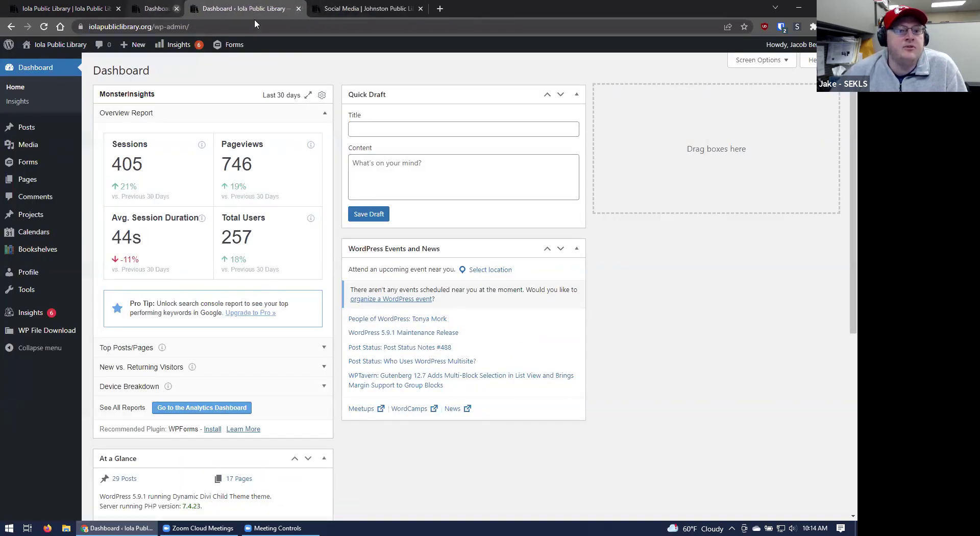
{"action": "left_click", "coordinate": [254, 19]}
{"action": "key", "text": "ctrl+shift+Page_Up"}
{"action": "key", "text": "ctrl+w"}
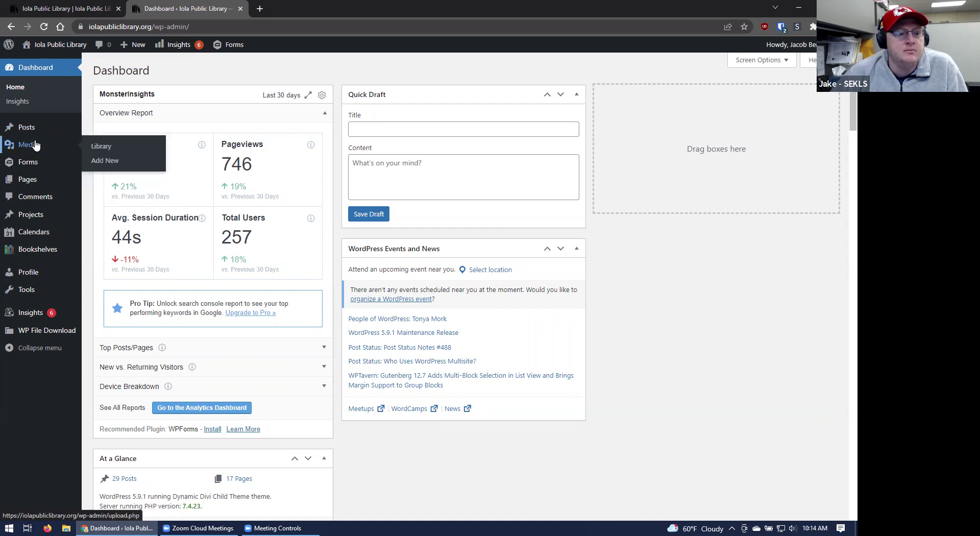
Glance over the Dashboard, then move between the homepage and Dashboard tabs
{"action": "mouse_move", "coordinate": [41, 130]}
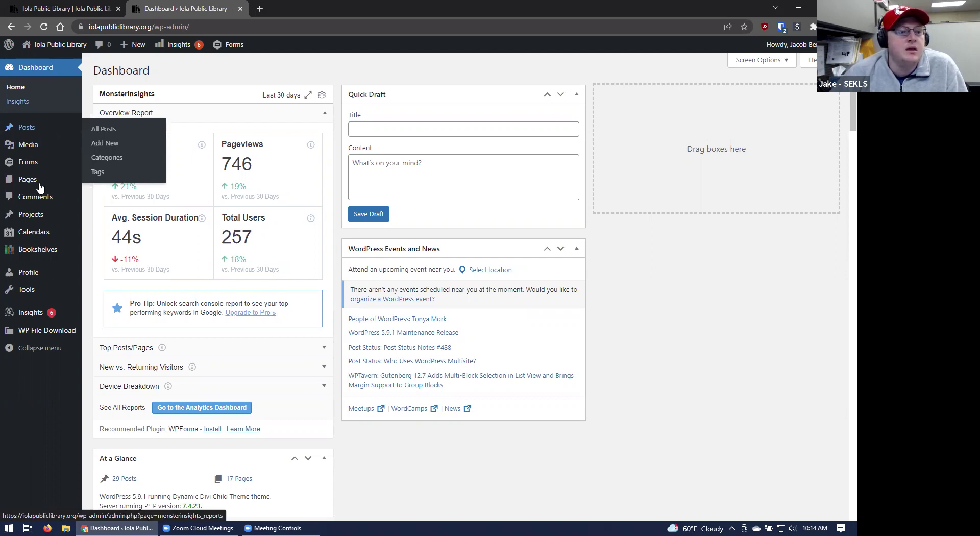
{"action": "scroll", "coordinate": [38, 94], "scroll_direction": "down", "scroll_amount": 5}
{"action": "scroll", "coordinate": [39, 94], "scroll_direction": "up", "scroll_amount": 5}
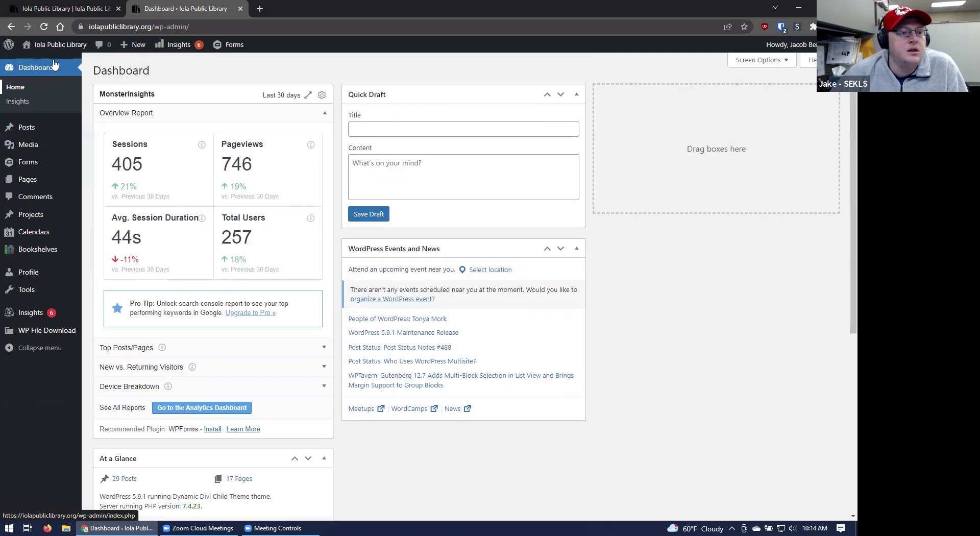
{"action": "left_click", "coordinate": [61, 7]}
{"action": "left_click", "coordinate": [176, 8]}
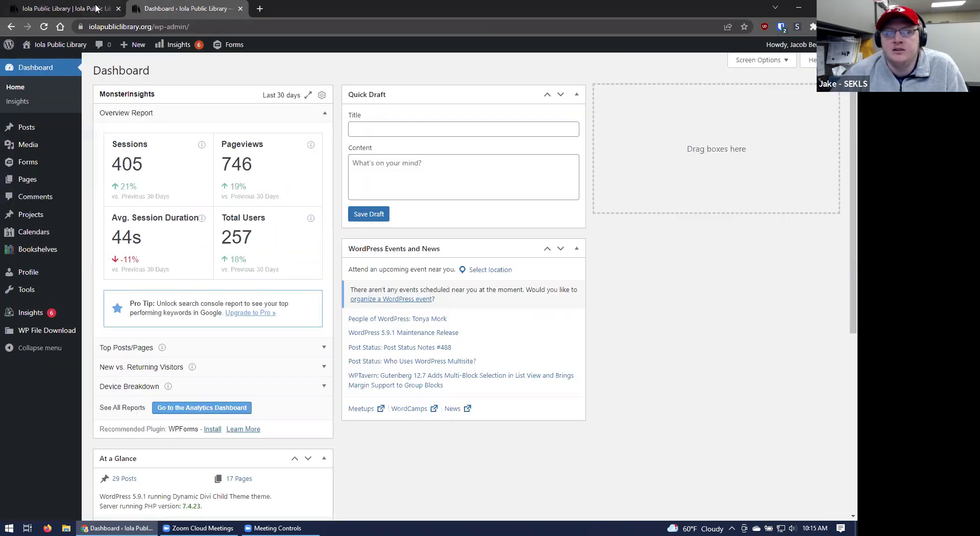
{"action": "left_click", "coordinate": [93, 7]}
Reload the library homepage signed in, check its hours, map and weather footer, then return to Dashboard
{"action": "scroll", "coordinate": [70, 164], "scroll_direction": "up", "scroll_amount": 7}
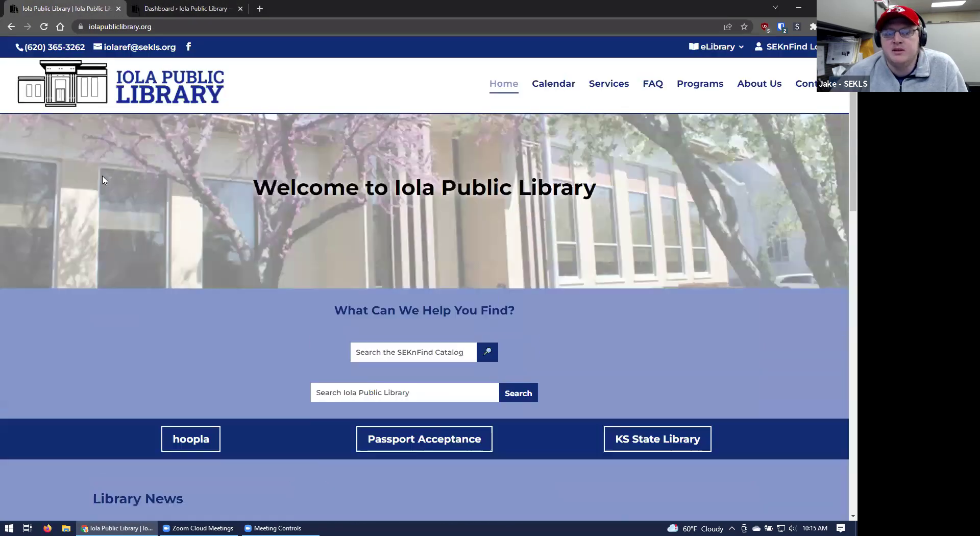
{"action": "left_click", "coordinate": [183, 9]}
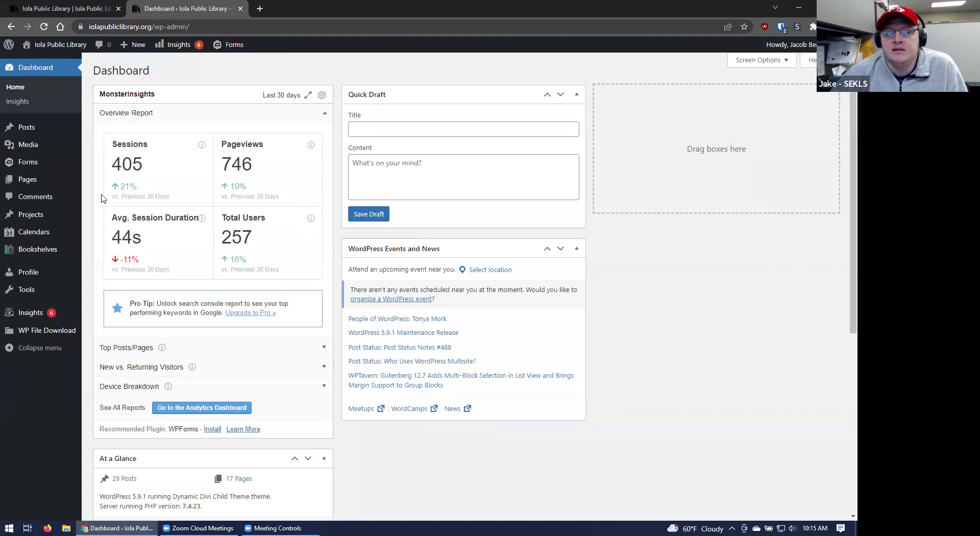
{"action": "left_click", "coordinate": [59, 6]}
{"action": "left_click", "coordinate": [44, 27]}
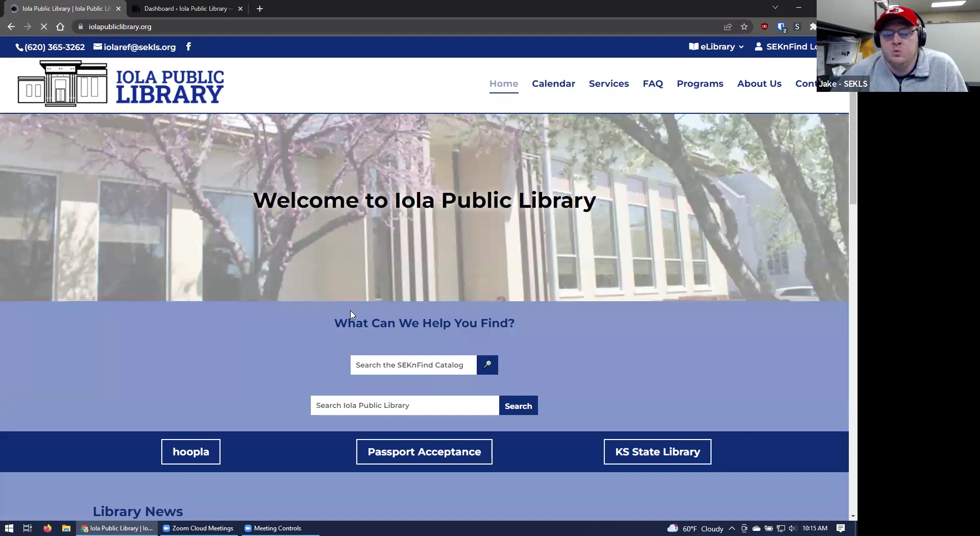
{"action": "scroll", "coordinate": [316, 296], "scroll_direction": "down", "scroll_amount": 10}
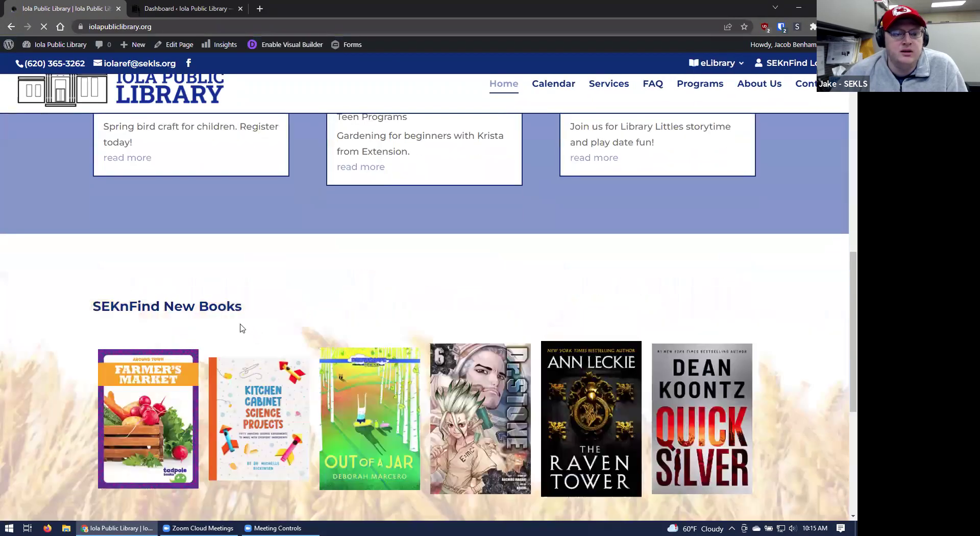
{"action": "scroll", "coordinate": [242, 328], "scroll_direction": "down", "scroll_amount": 6}
{"action": "left_click_drag", "start_coordinate": [185, 384], "coordinate": [158, 345]}
{"action": "left_click", "coordinate": [184, 318]}
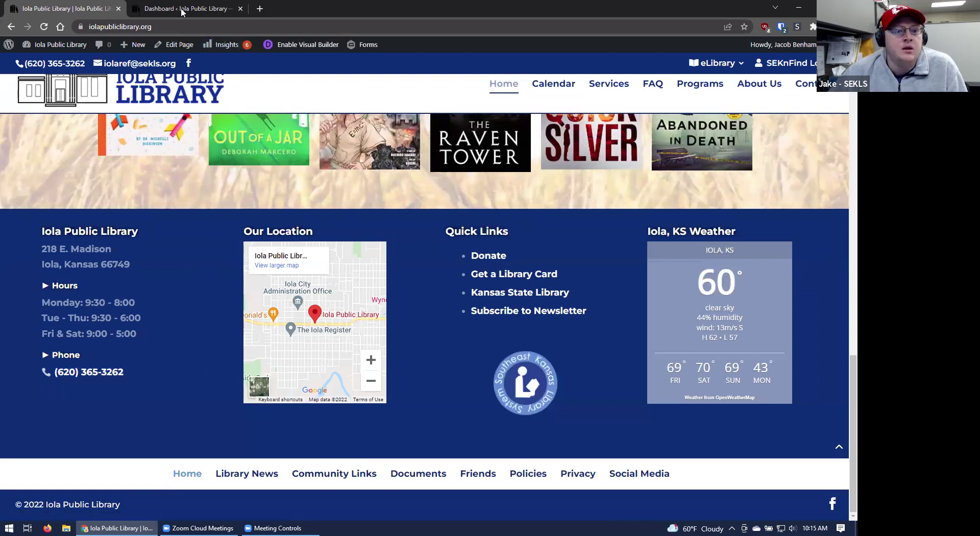
{"action": "left_click", "coordinate": [184, 9]}
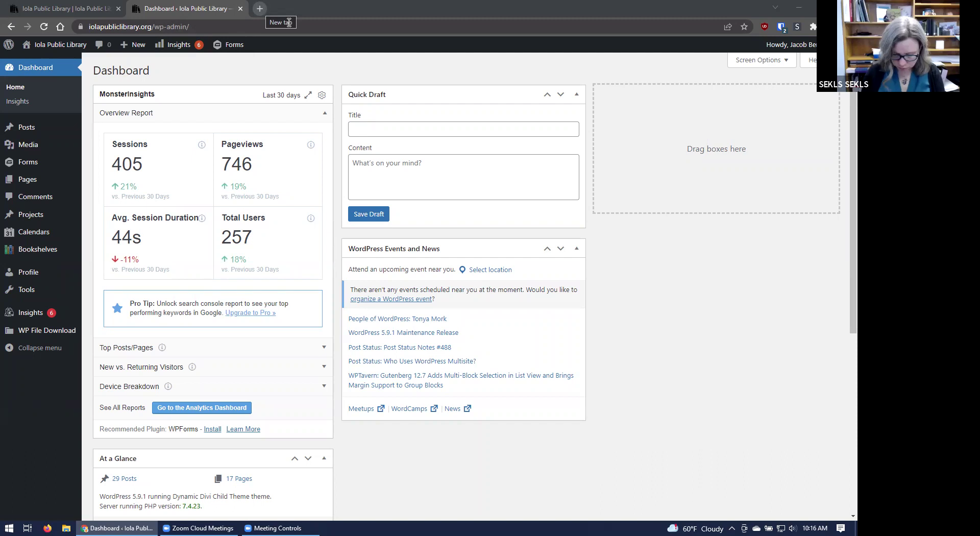
Open a new blank tab with Ctrl+T beside the Dashboard tab
{"action": "key", "text": "ctrl+t"}
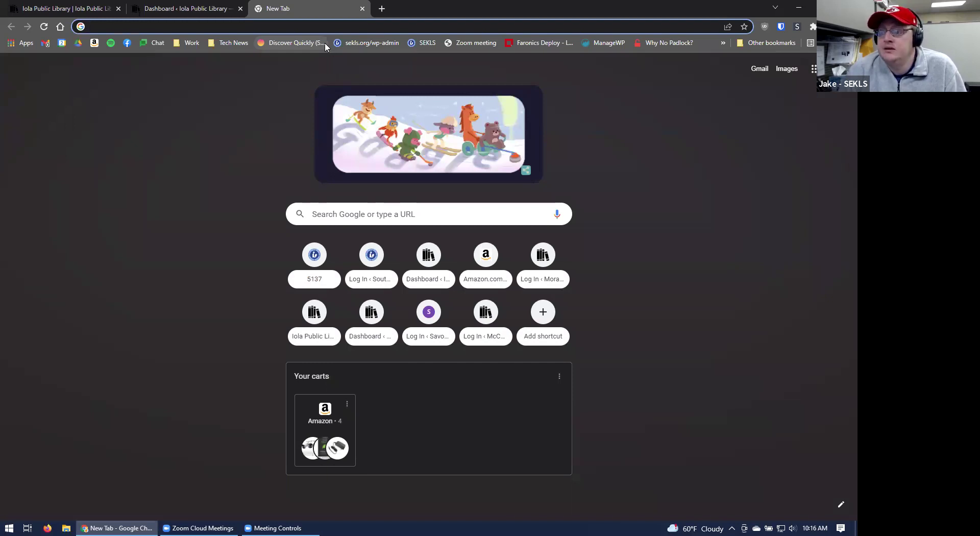
Load Google Analytics Home for sekls.org, dismiss its welcome message, and detach it into its own window
{"action": "type", "text": "aman"}
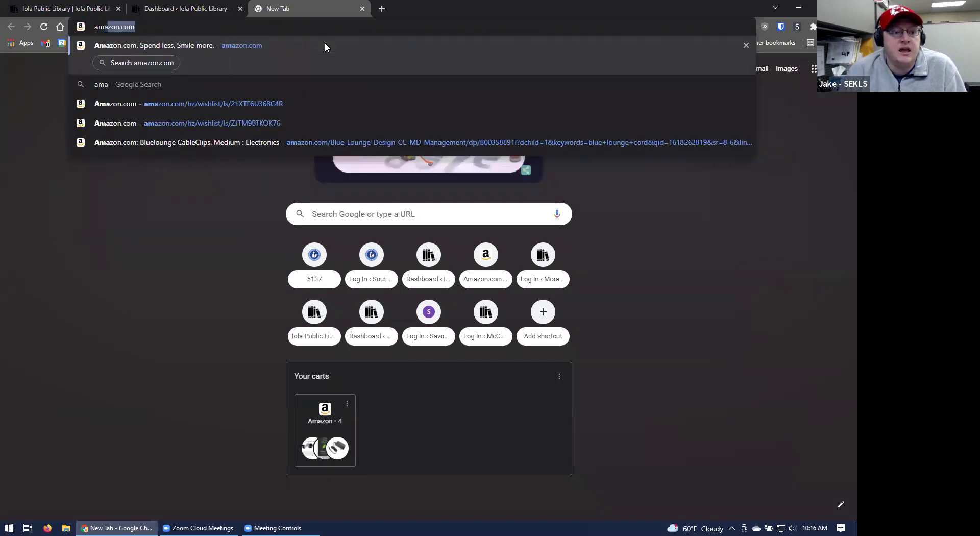
{"action": "key", "text": "BackSpace"}
{"action": "key", "text": "BackSpace"}
{"action": "key", "text": "BackSpace"}
{"action": "type", "text": "nalytics.google.co"}
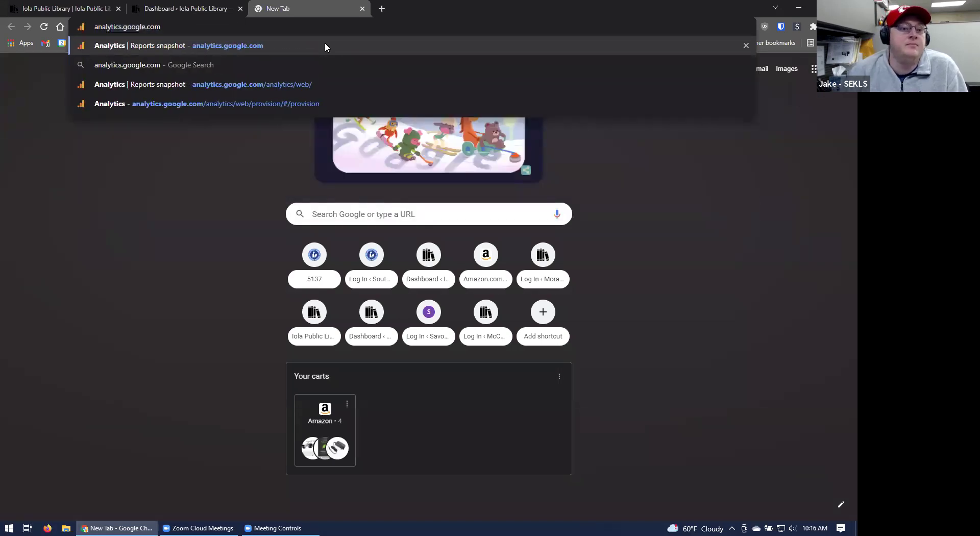
{"action": "key", "text": "Return"}
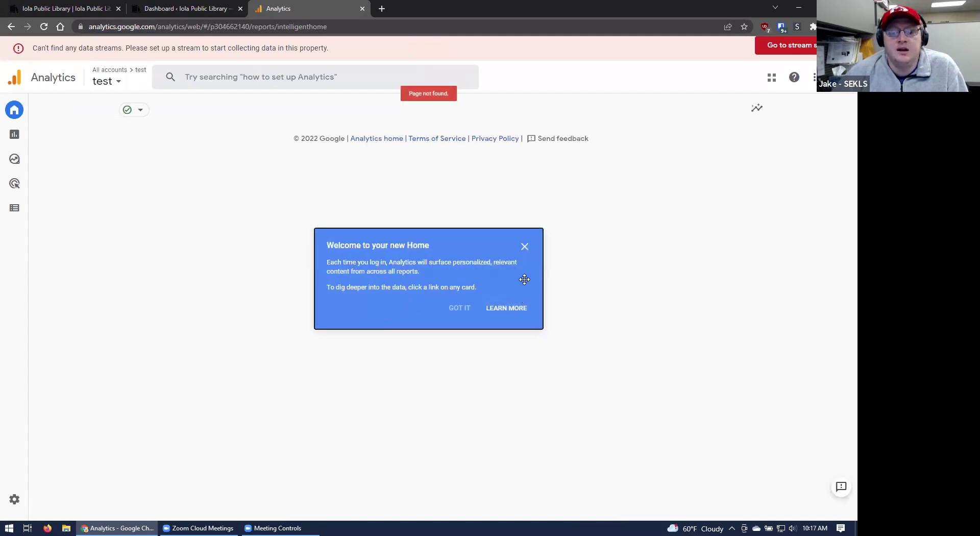
{"action": "left_click", "coordinate": [525, 246]}
{"action": "left_click_drag", "start_coordinate": [367, 9], "coordinate": [107, 6]}
{"action": "left_click", "coordinate": [117, 9]}
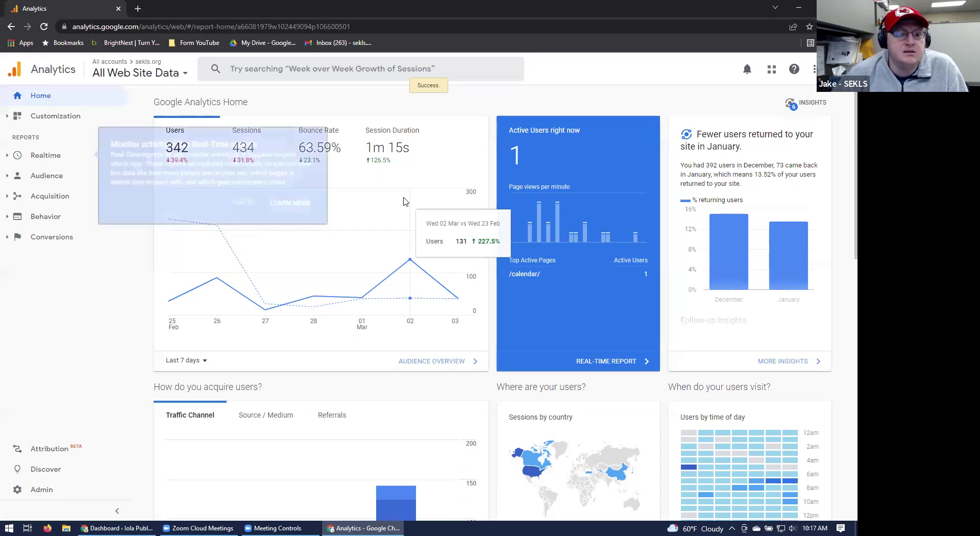
Chart Sessions for the Last calendar year in Analytics, then close the Analytics window
{"action": "left_click", "coordinate": [309, 146]}
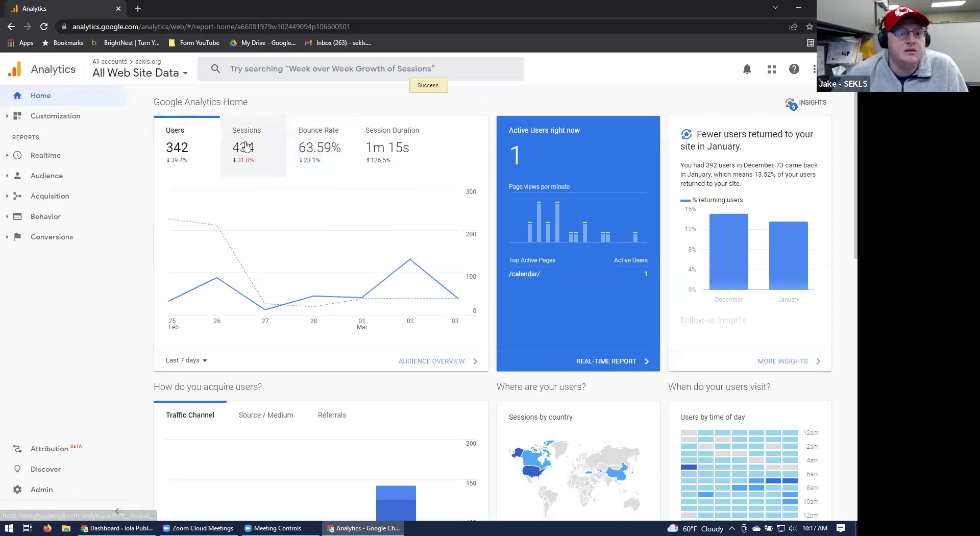
{"action": "left_click", "coordinate": [246, 143]}
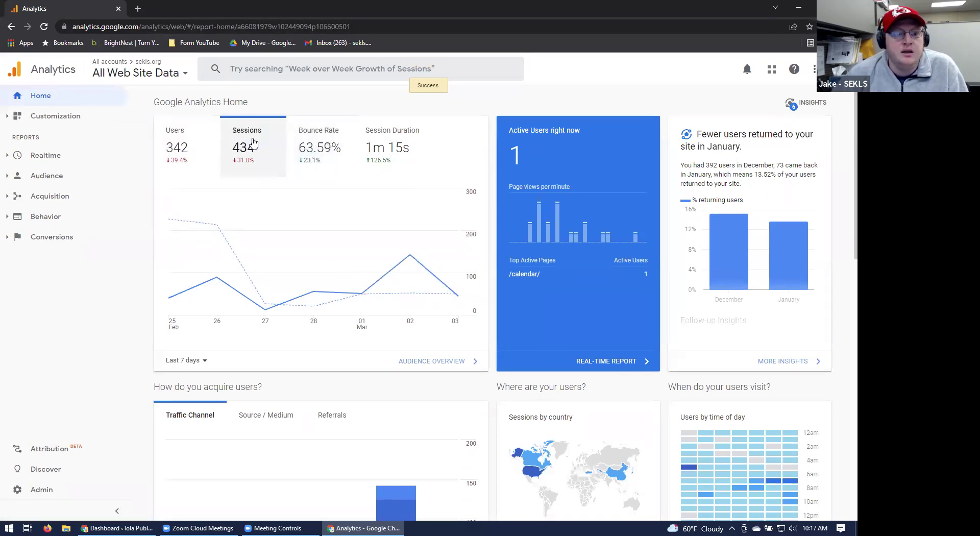
{"action": "left_click", "coordinate": [185, 362]}
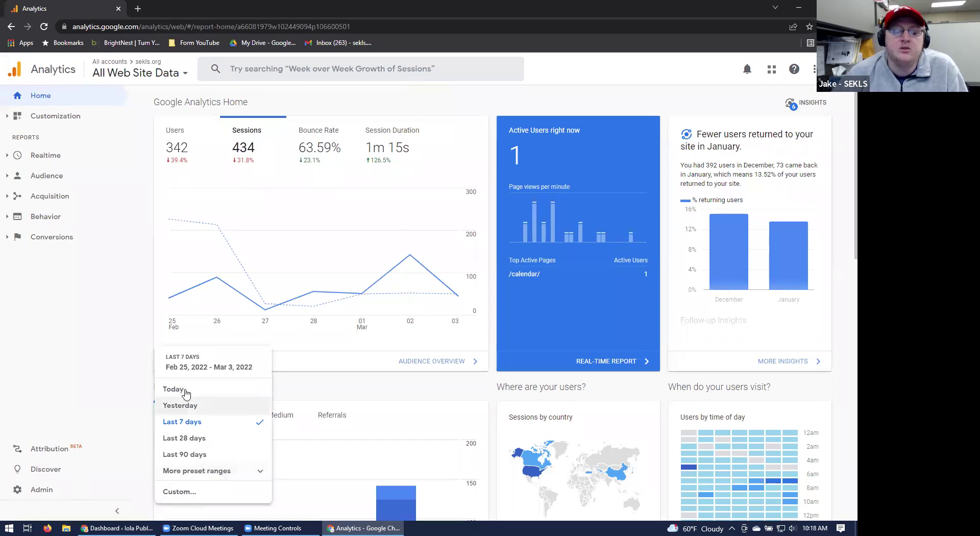
{"action": "left_click", "coordinate": [222, 476]}
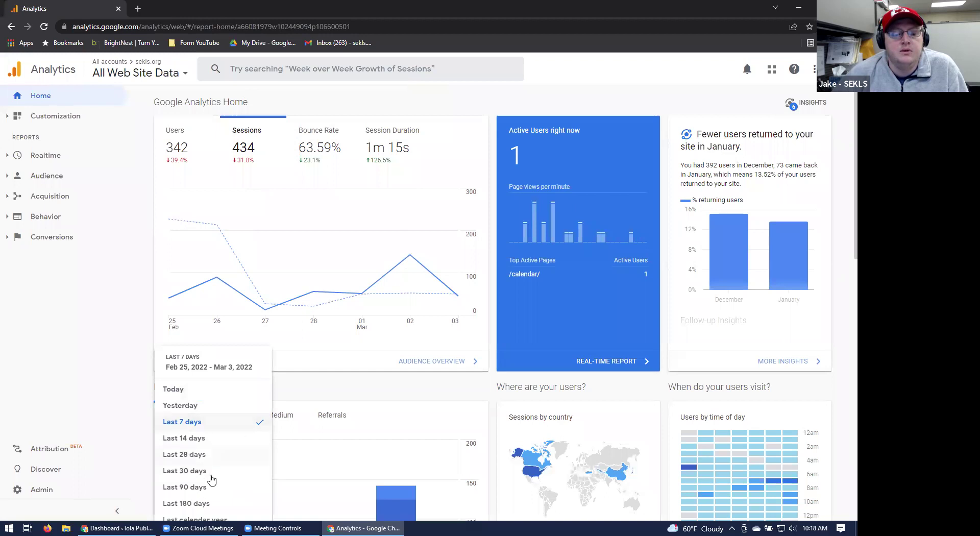
{"action": "left_click", "coordinate": [217, 518]}
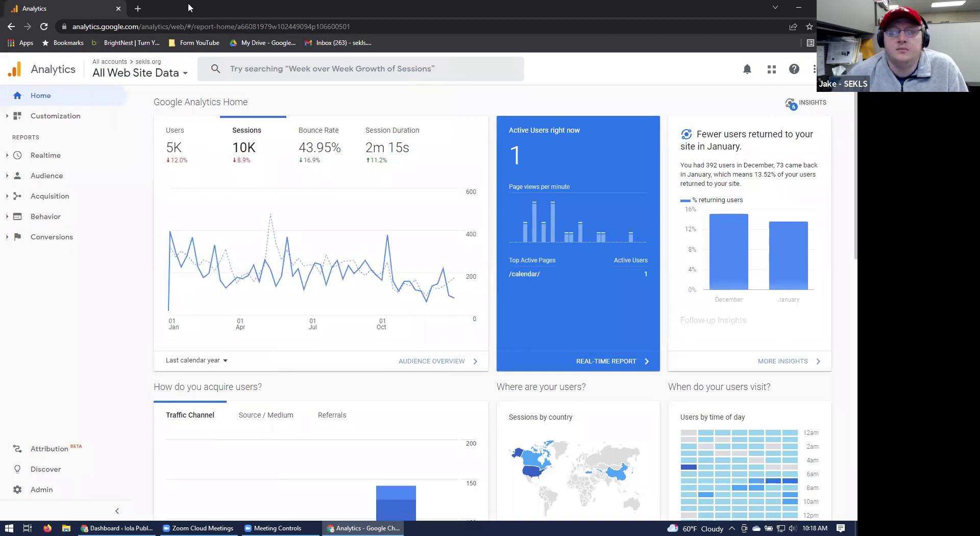
{"action": "key", "text": "ctrl+w"}
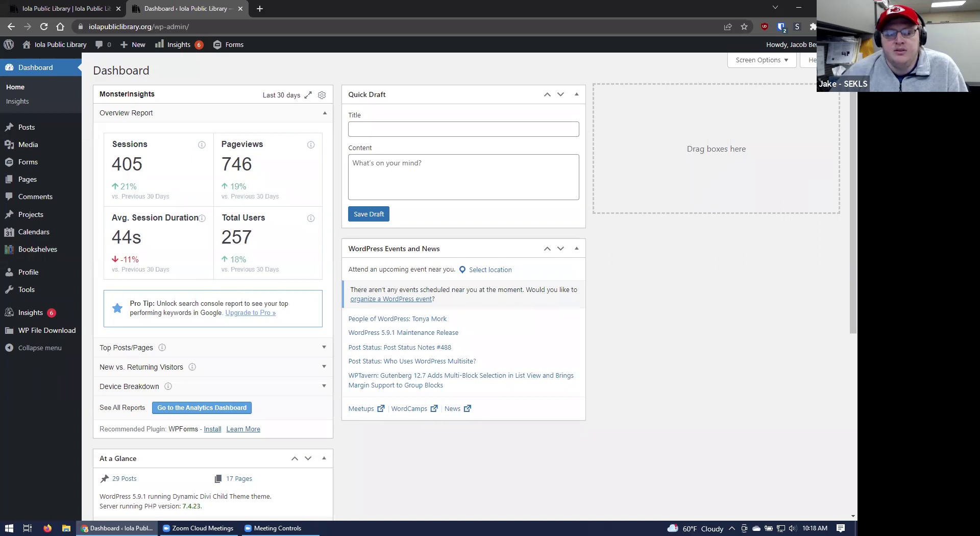
Scroll the Dashboard's MonsterInsights overview to review the 30-day sessions and pageviews
{"action": "scroll", "coordinate": [23, 375], "scroll_direction": "down", "scroll_amount": 6}
{"action": "scroll", "coordinate": [45, 379], "scroll_direction": "up", "scroll_amount": 6}
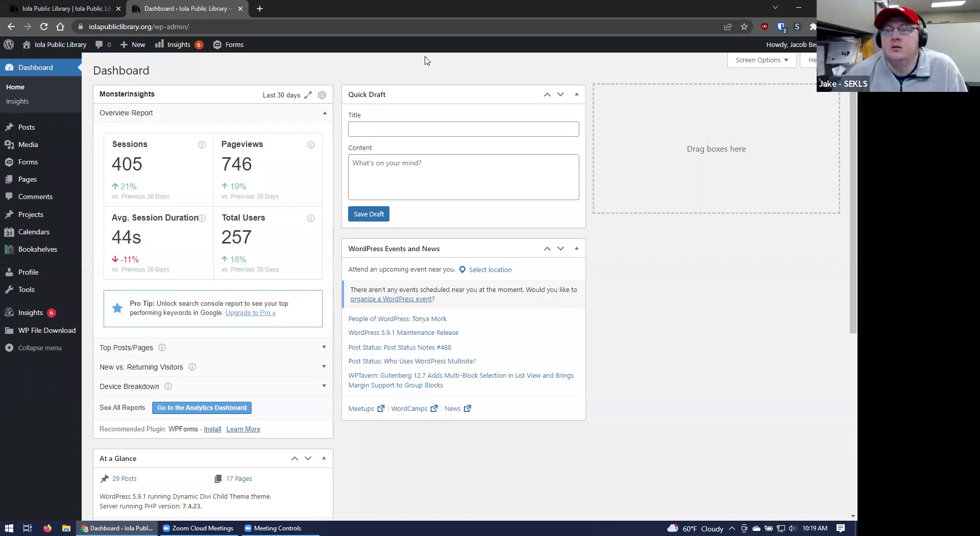
Open iolapubliclibrary.org/wp-admin in an Incognito window and go to its lost-password page
{"action": "left_click", "coordinate": [828, 26]}
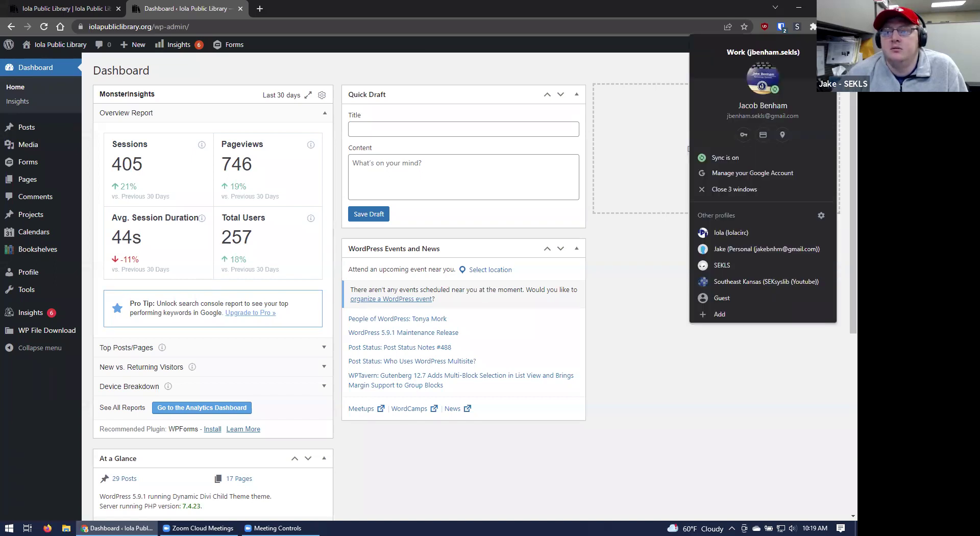
{"action": "left_click", "coordinate": [847, 27]}
{"action": "left_click", "coordinate": [792, 68]}
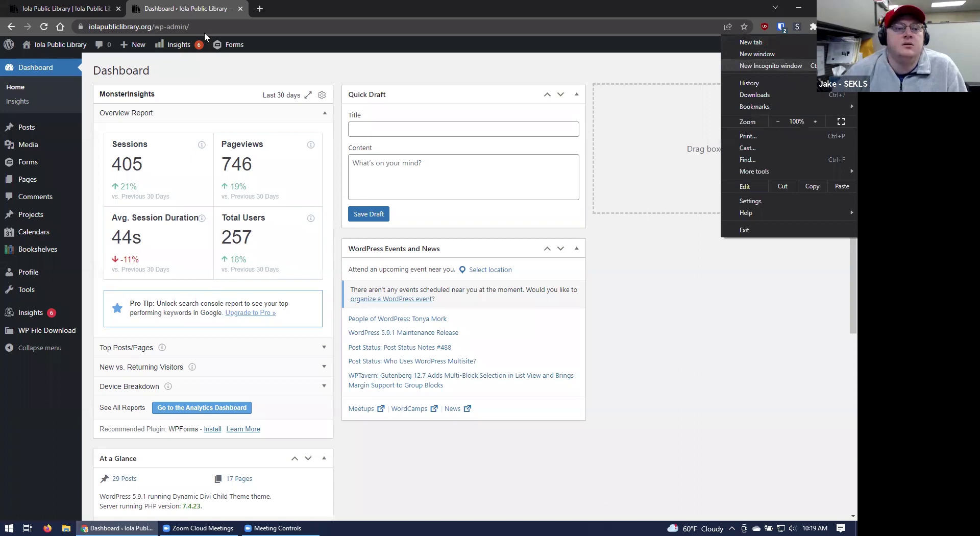
{"action": "type", "text": "ipla"}
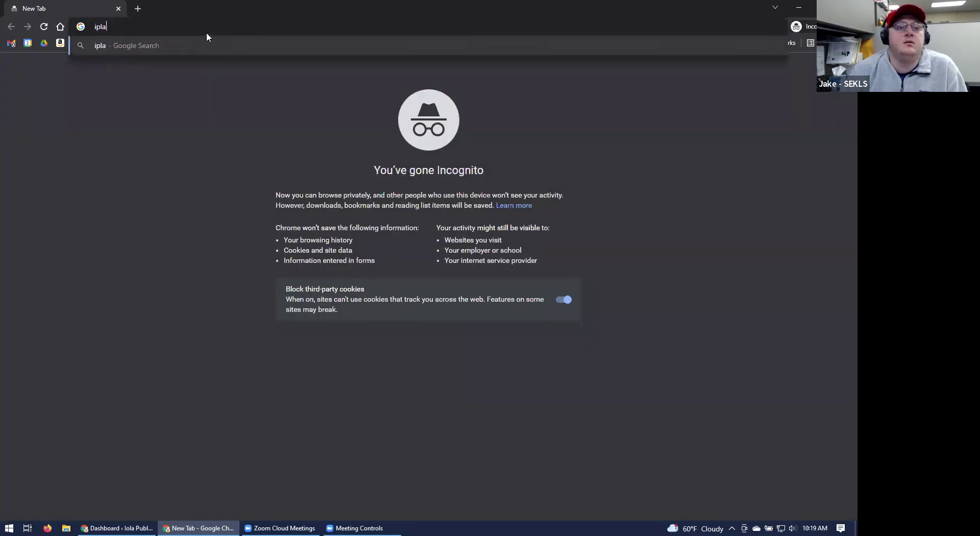
{"action": "key", "text": "BackSpace"}
{"action": "key", "text": "BackSpace"}
{"action": "type", "text": "olapubliclibrary.org"}
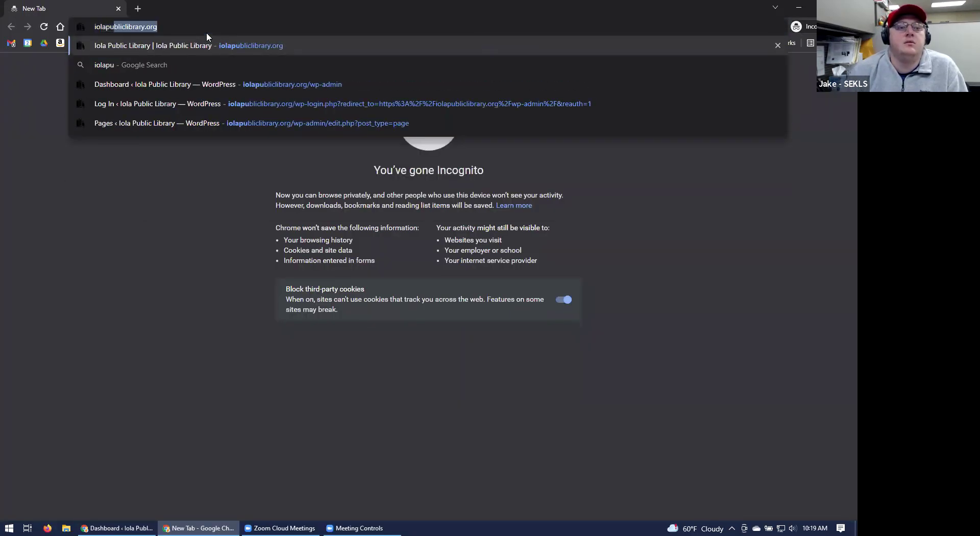
{"action": "key", "text": "Right"}
{"action": "type", "text": "/wp-admin"}
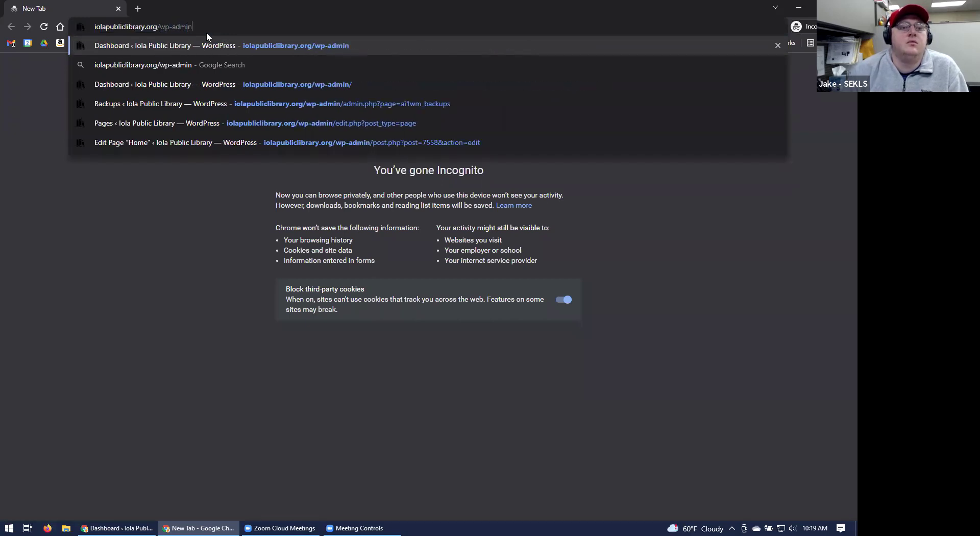
{"action": "key", "text": "Return"}
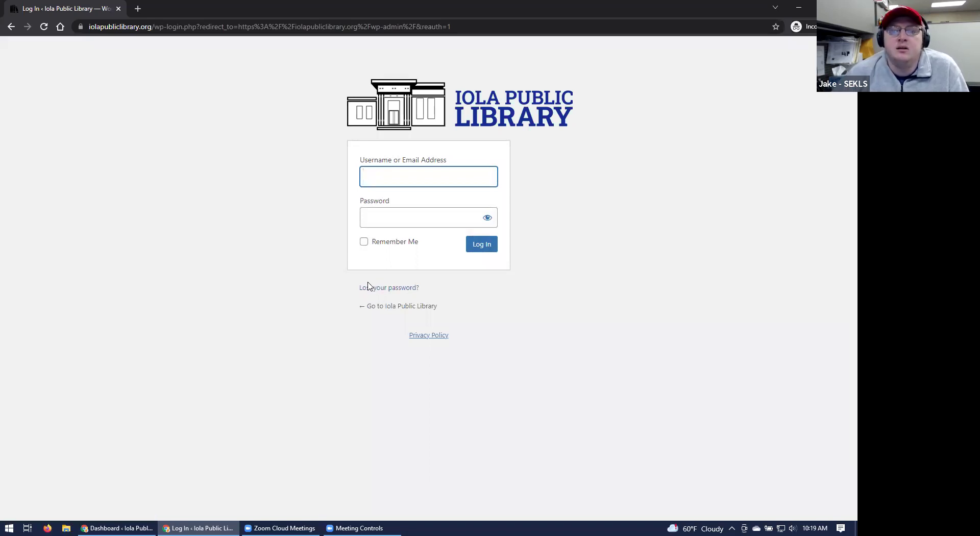
{"action": "left_click", "coordinate": [371, 286]}
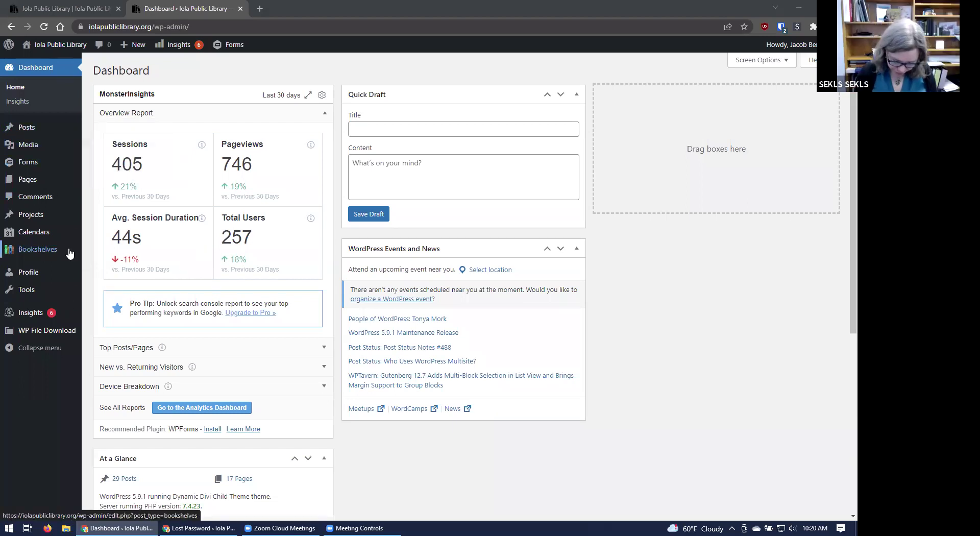
Go to the Posts list and start a blank Draft post via Add New
{"action": "left_click", "coordinate": [35, 177]}
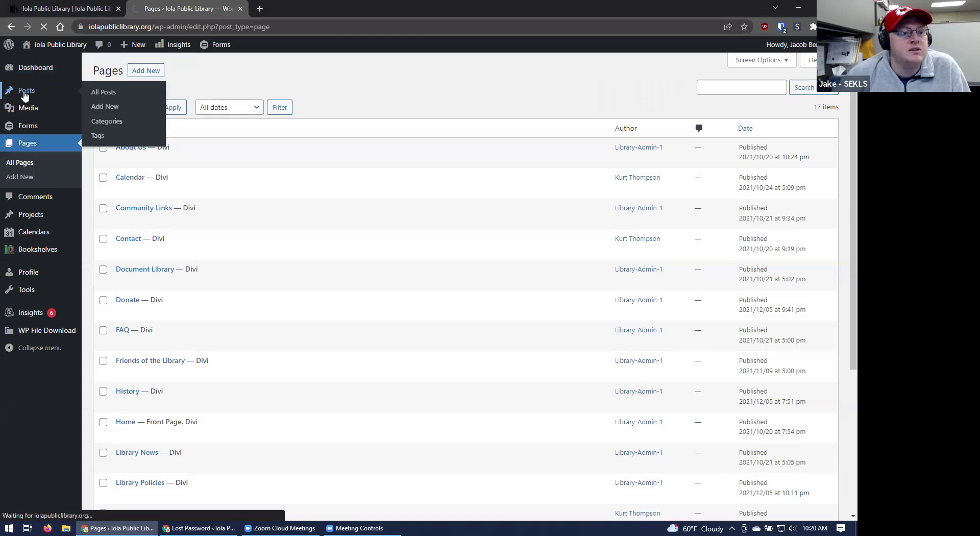
{"action": "left_click", "coordinate": [25, 92]}
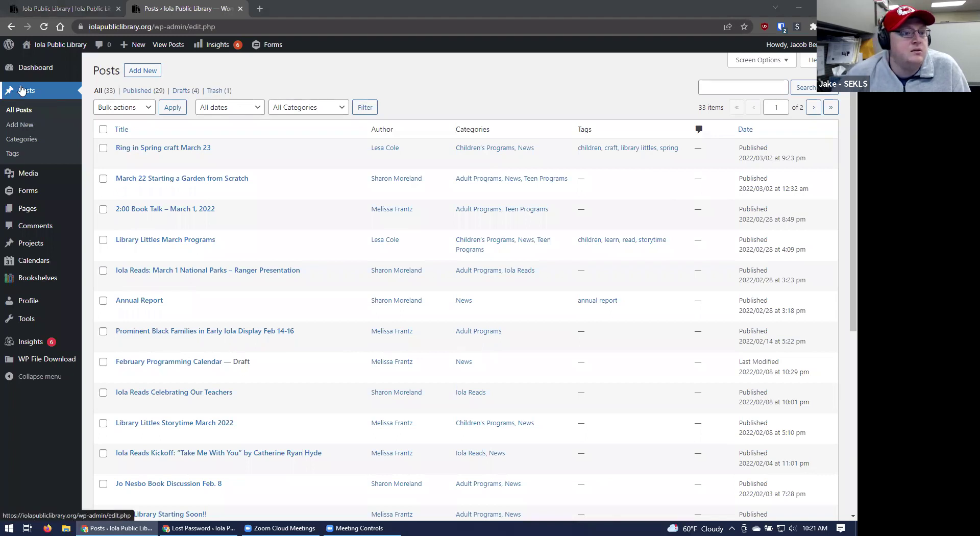
{"action": "left_click", "coordinate": [144, 77]}
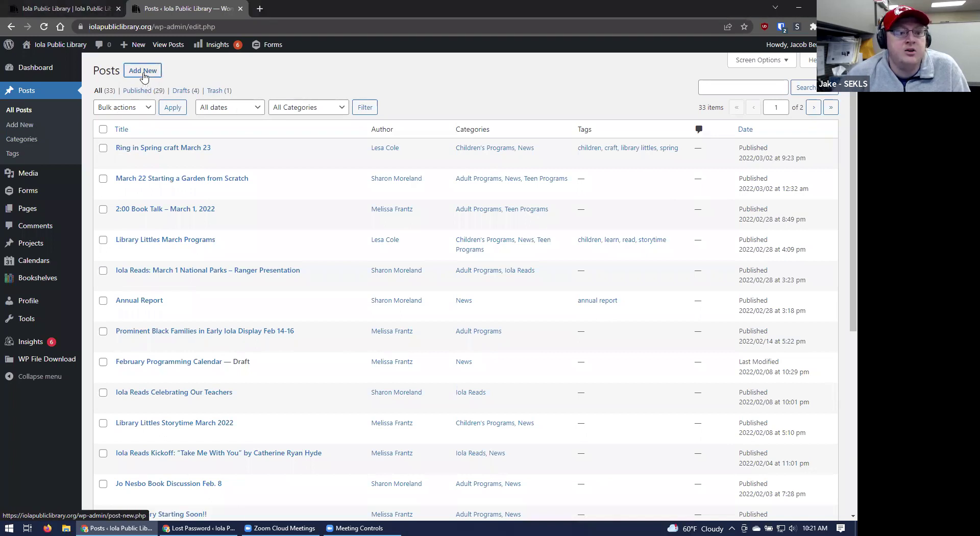
{"action": "left_click", "coordinate": [23, 127]}
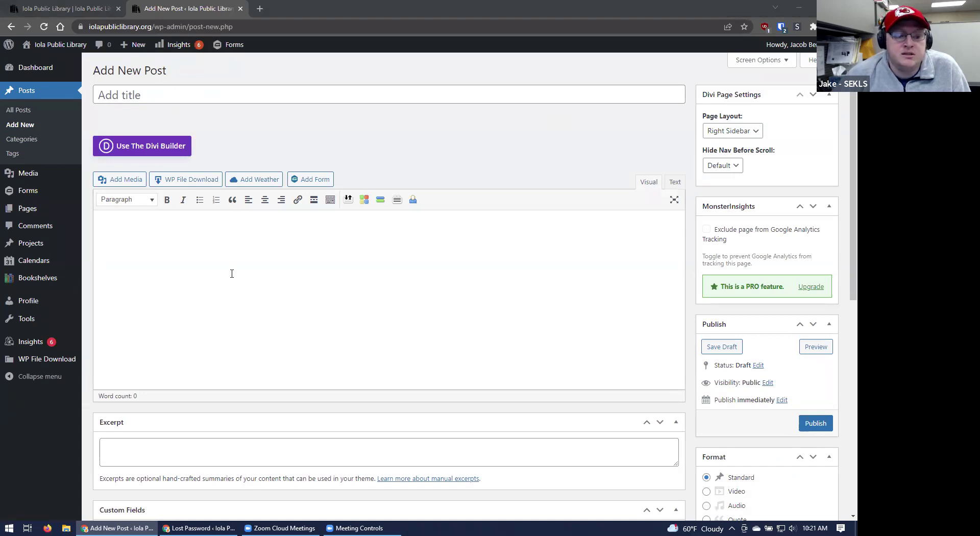
{"action": "scroll", "coordinate": [233, 276], "scroll_direction": "down", "scroll_amount": 5}
{"action": "scroll", "coordinate": [236, 278], "scroll_direction": "up", "scroll_amount": 5}
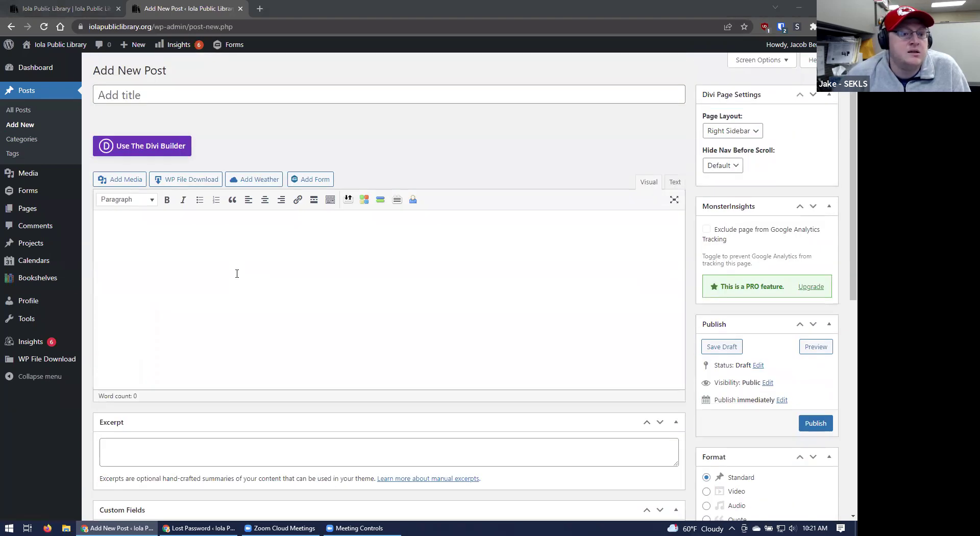
{"action": "left_click", "coordinate": [257, 233]}
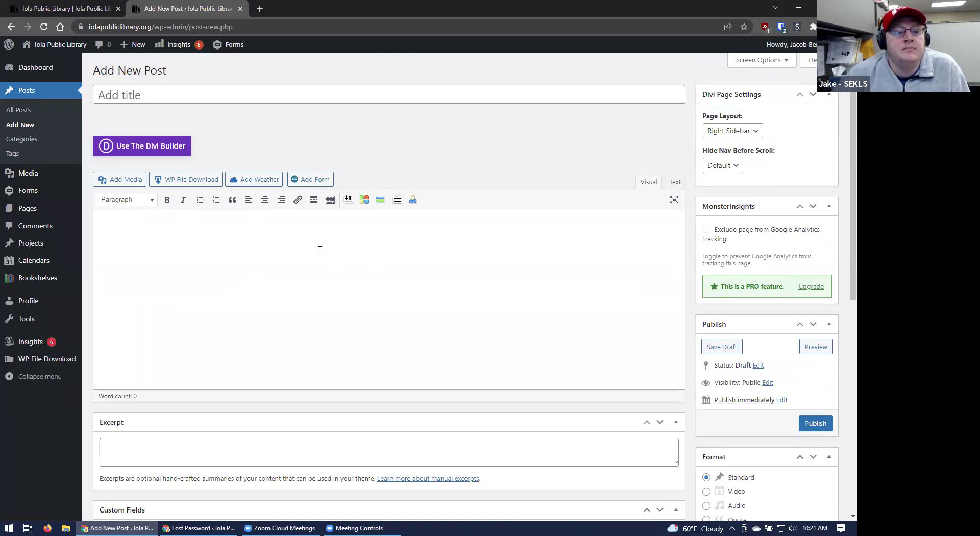
{"action": "left_click", "coordinate": [121, 181]}
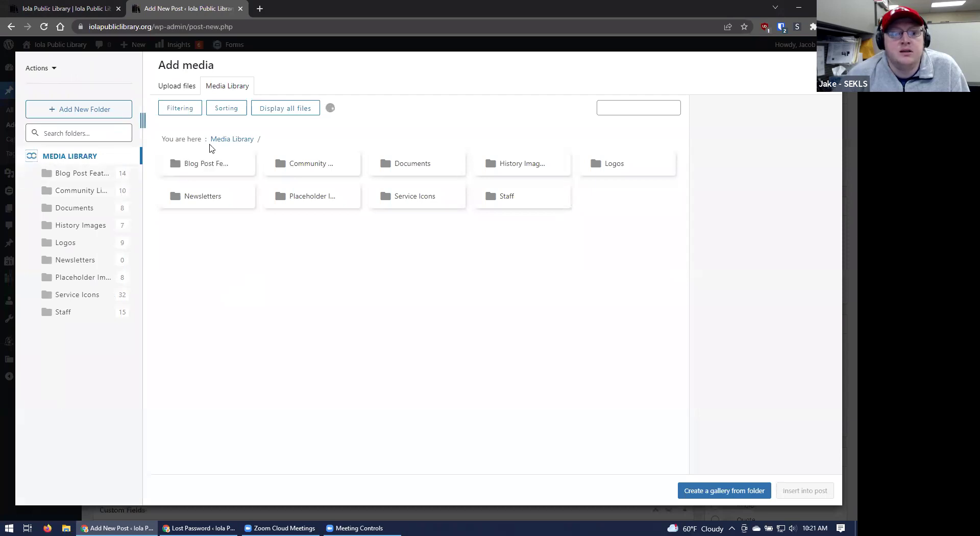
{"action": "left_click", "coordinate": [171, 86]}
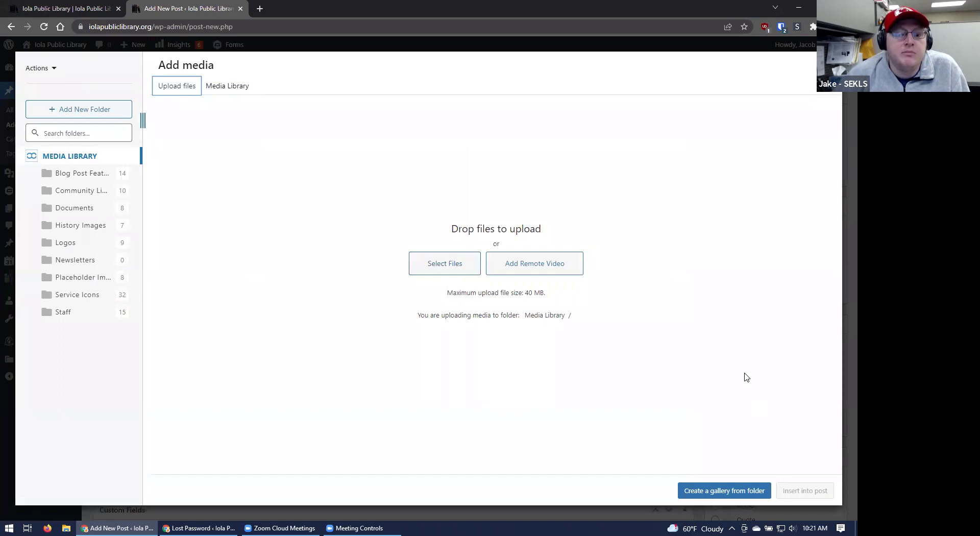
{"action": "left_click", "coordinate": [228, 88]}
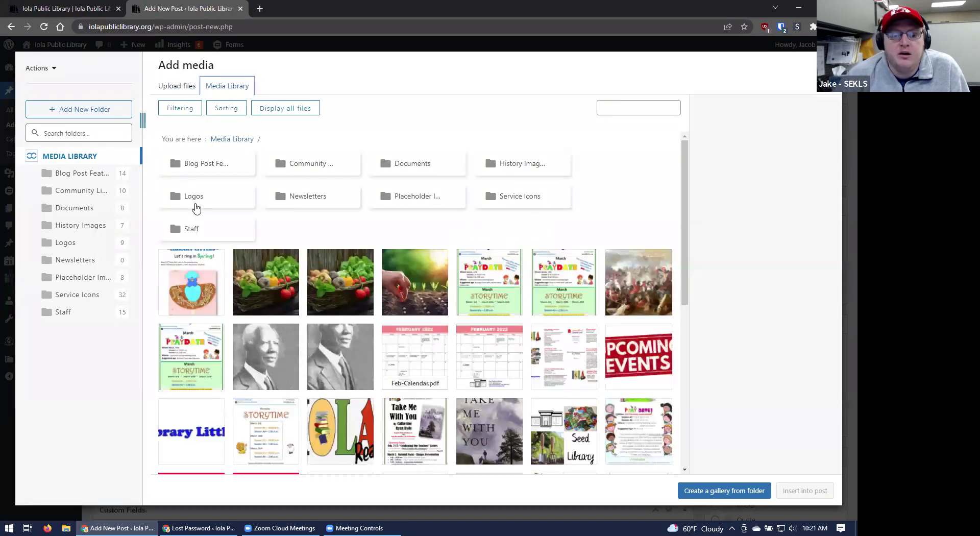
{"action": "scroll", "coordinate": [252, 310], "scroll_direction": "down", "scroll_amount": 7}
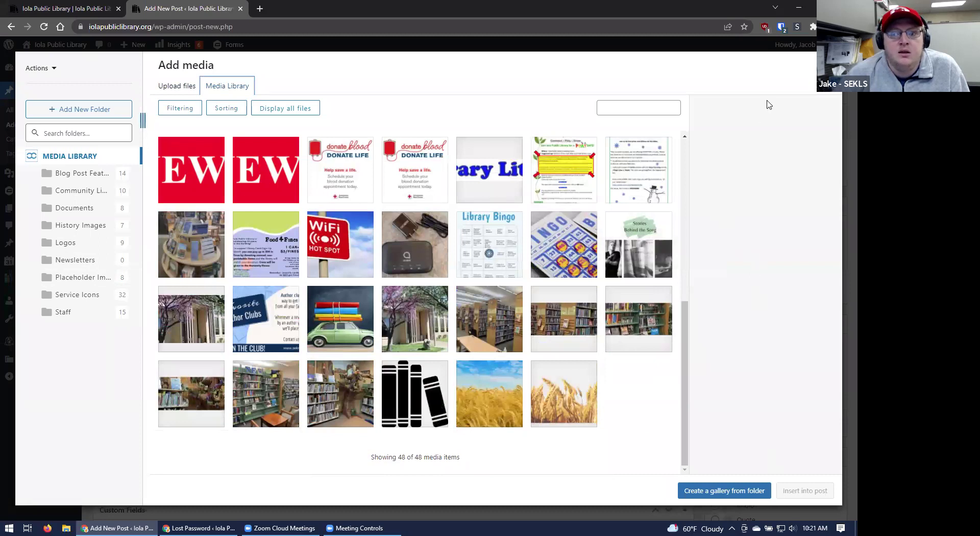
{"action": "key", "text": "Escape"}
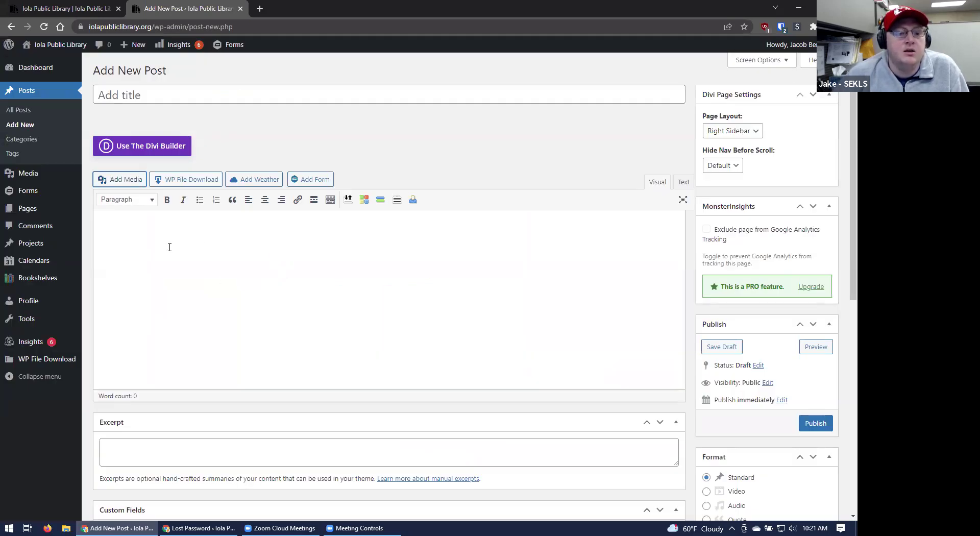
Insert the News-1.png image from the media library into the post
{"action": "left_click", "coordinate": [120, 180]}
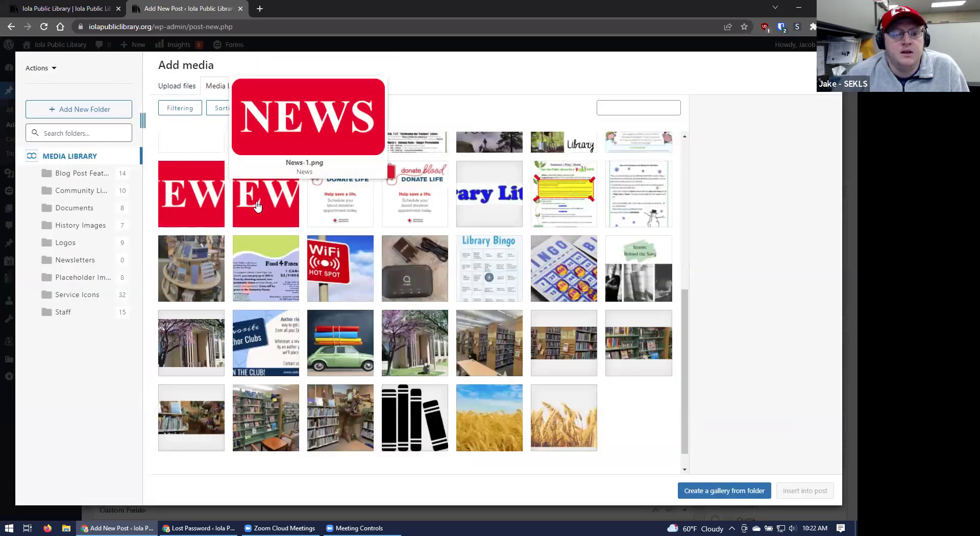
{"action": "left_click", "coordinate": [193, 188]}
{"action": "left_click", "coordinate": [801, 490]}
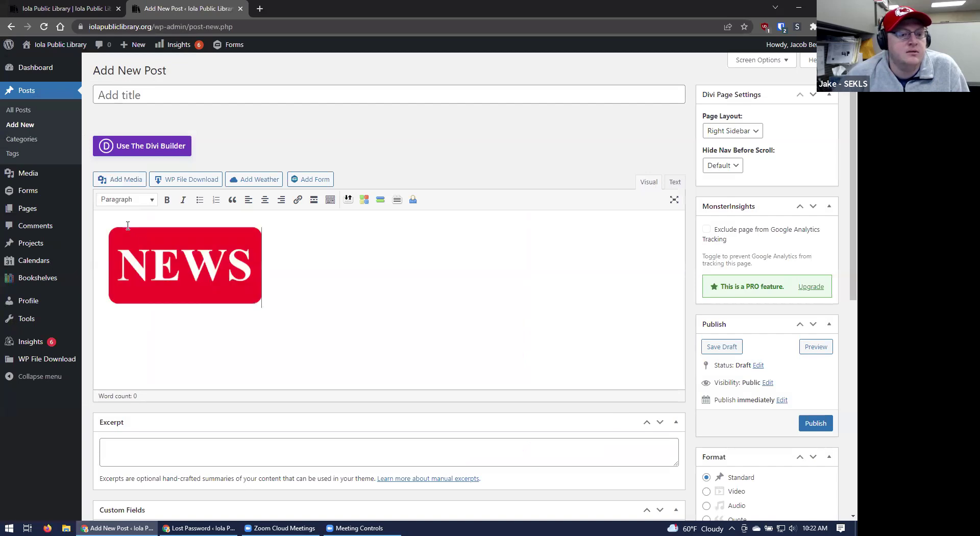
Right-align the NEWS image and review its details dialog without making changes
{"action": "left_click", "coordinate": [209, 256]}
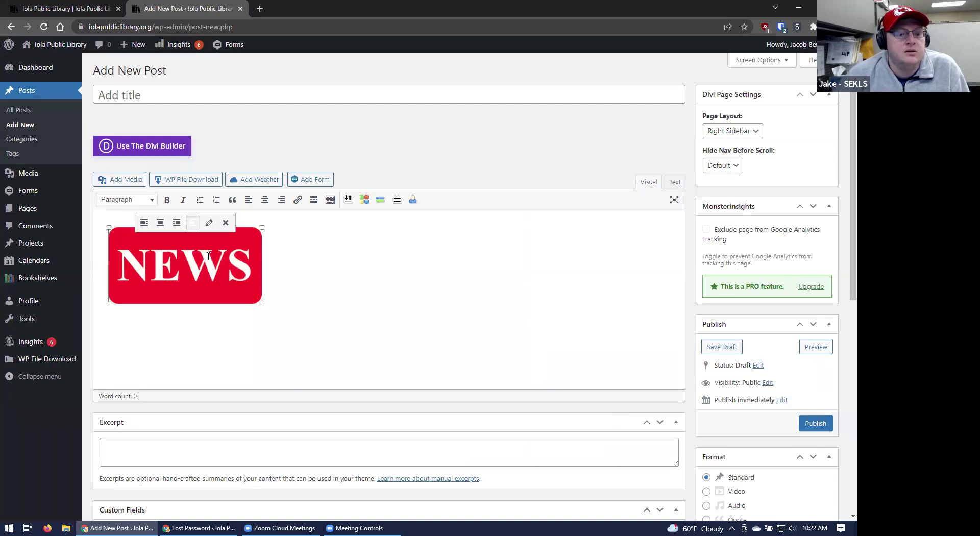
{"action": "left_click", "coordinate": [177, 222]}
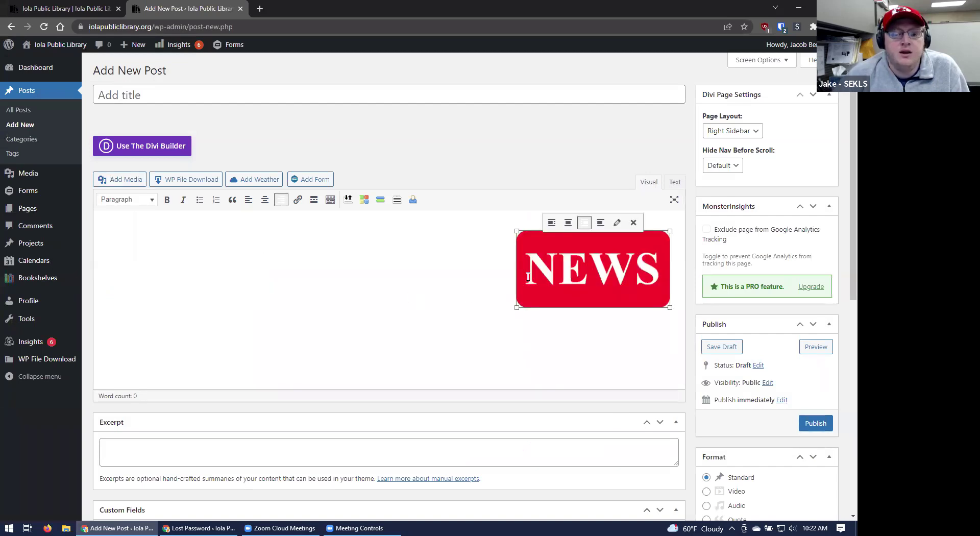
{"action": "left_click", "coordinate": [303, 259]}
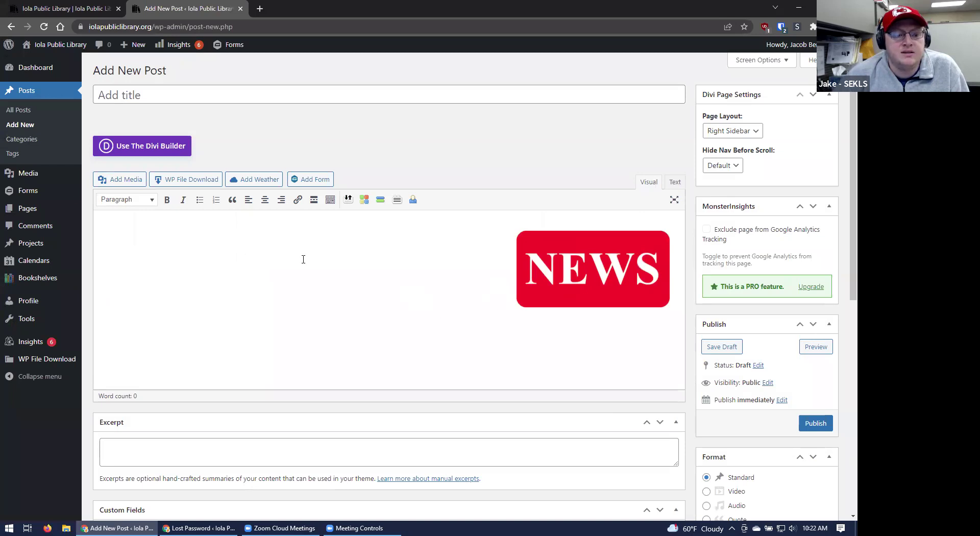
{"action": "left_click", "coordinate": [601, 263]}
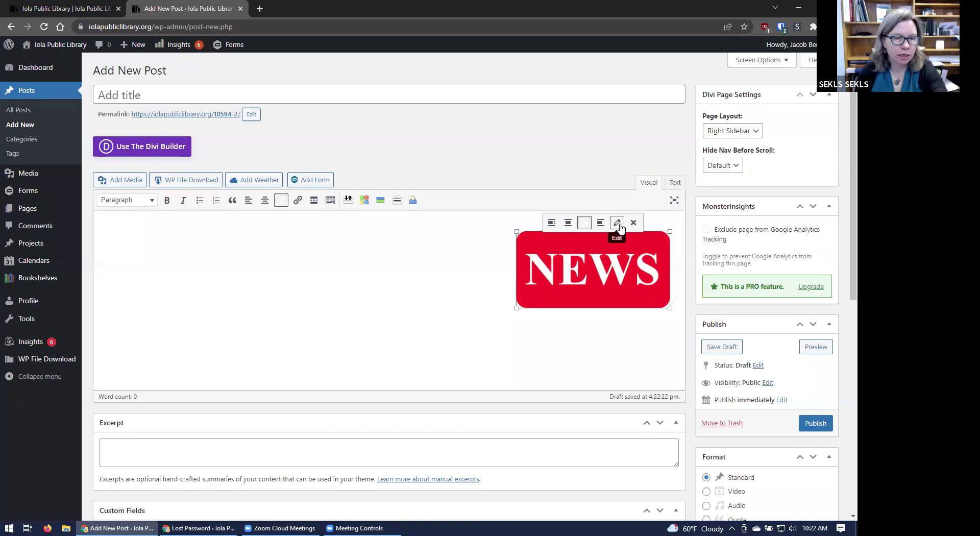
{"action": "left_click", "coordinate": [618, 224]}
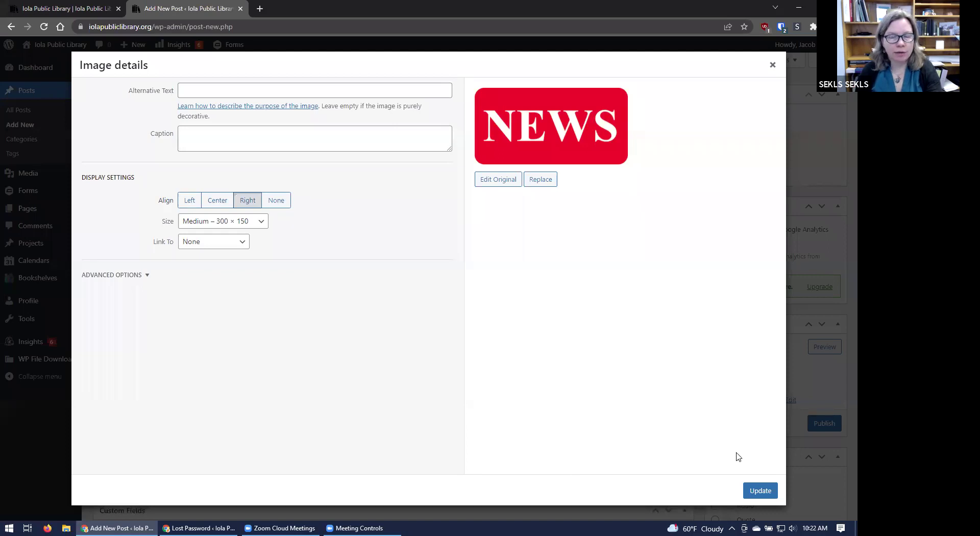
{"action": "left_click", "coordinate": [772, 66]}
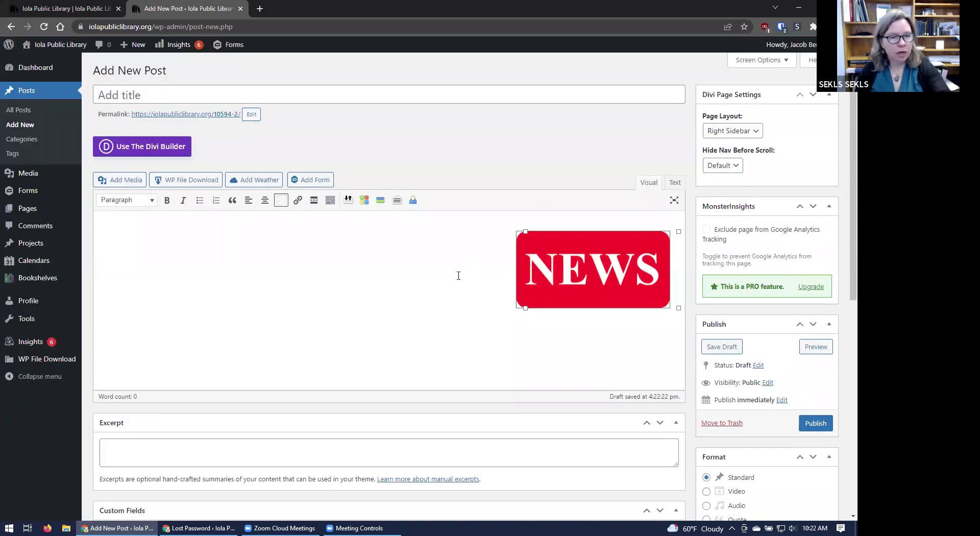
{"action": "left_click", "coordinate": [554, 252]}
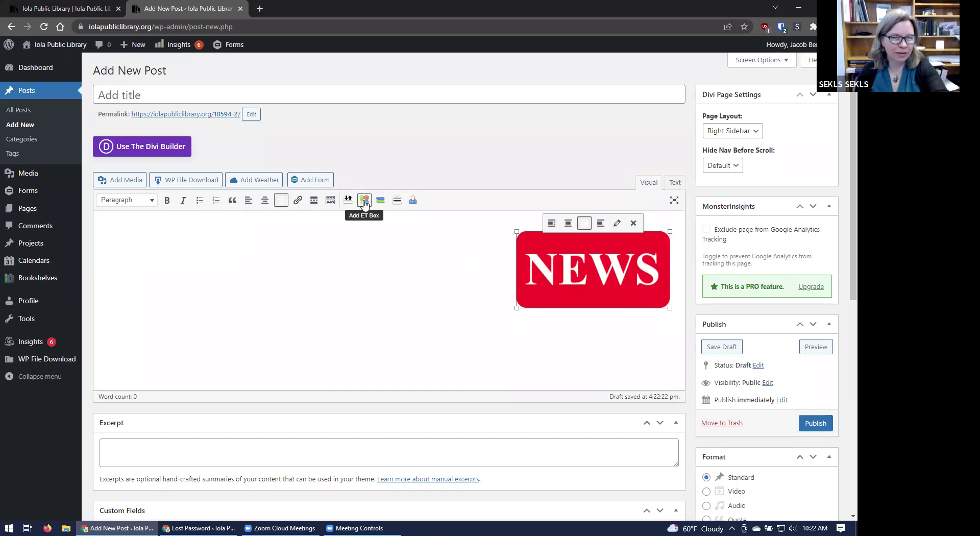
Reveal the editor's second formatting toolbar row, then return to the library homepage tab
{"action": "left_click", "coordinate": [331, 201]}
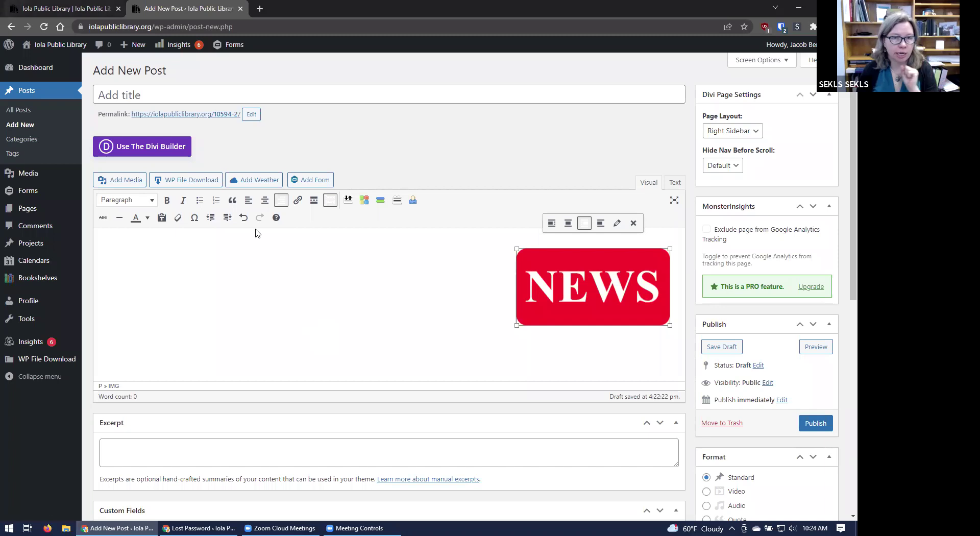
{"action": "left_click", "coordinate": [72, 6]}
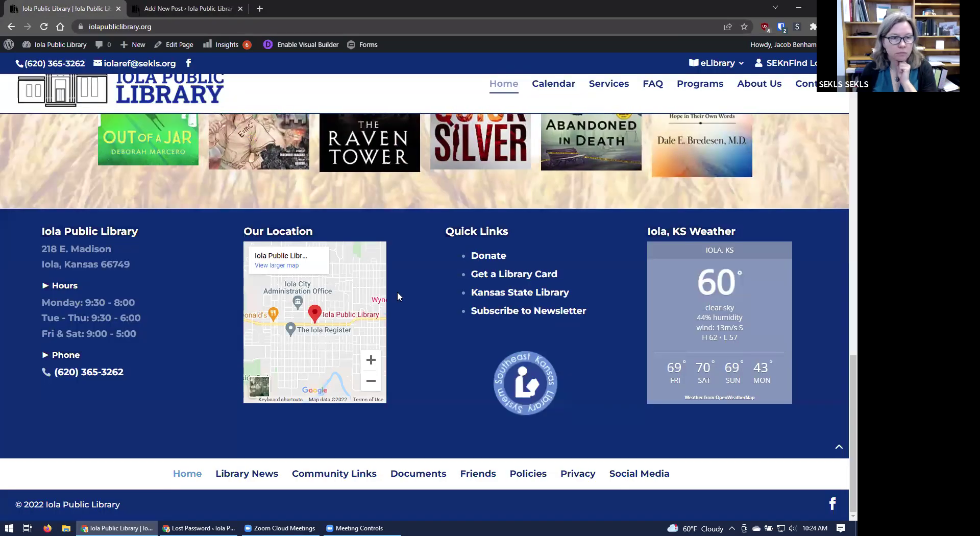
Scroll the library homepage to its footer and open the Social Media page
{"action": "scroll", "coordinate": [401, 296], "scroll_direction": "up", "scroll_amount": 7}
{"action": "scroll", "coordinate": [327, 255], "scroll_direction": "up", "scroll_amount": 3}
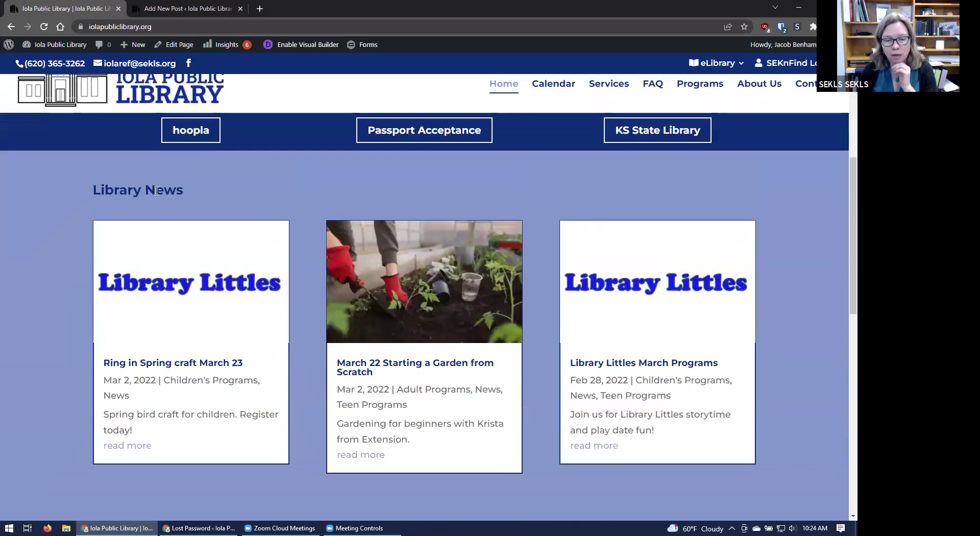
{"action": "scroll", "coordinate": [168, 301], "scroll_direction": "down", "scroll_amount": 1}
{"action": "scroll", "coordinate": [168, 306], "scroll_direction": "down", "scroll_amount": 10}
{"action": "scroll", "coordinate": [236, 324], "scroll_direction": "up", "scroll_amount": 5}
{"action": "scroll", "coordinate": [357, 409], "scroll_direction": "down", "scroll_amount": 5}
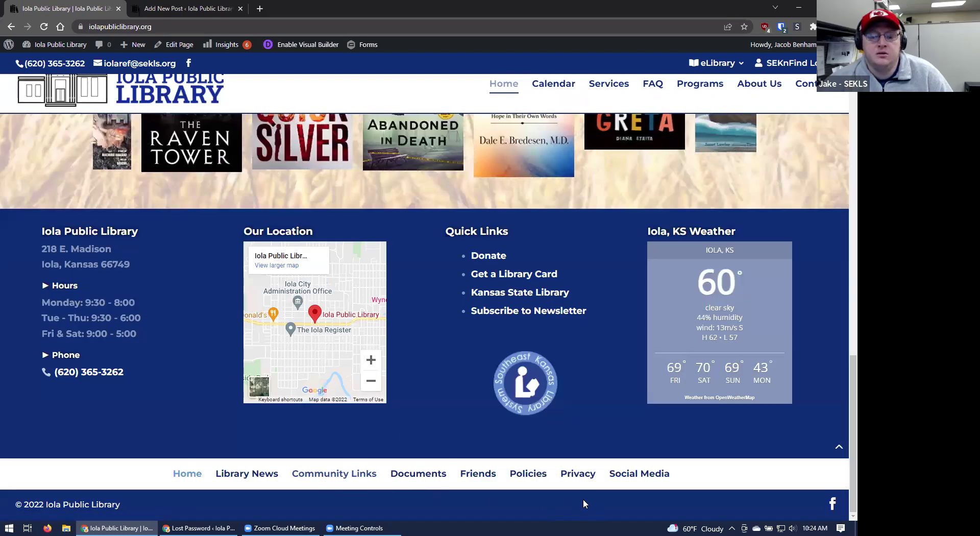
{"action": "left_click", "coordinate": [631, 481]}
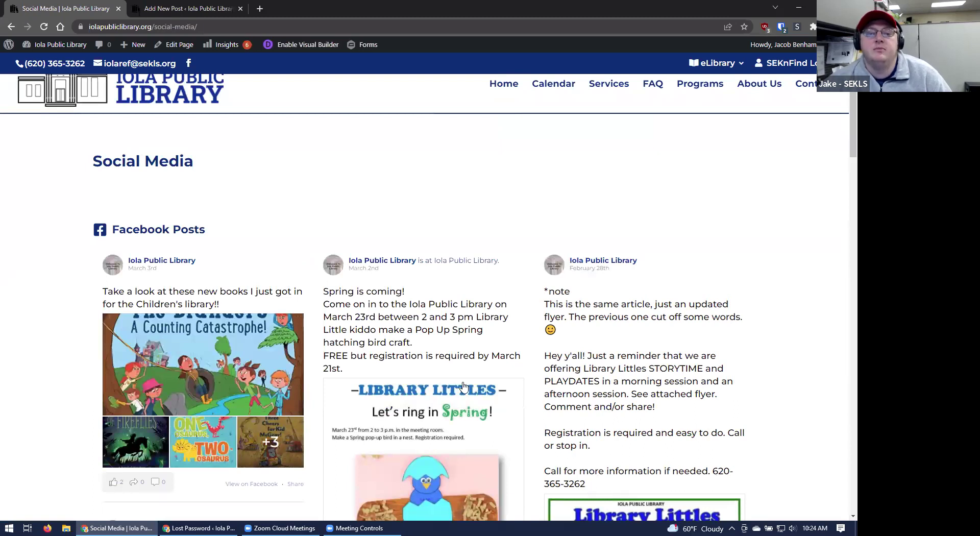
Scroll through the embedded Iola Public Library Facebook posts down to the footer
{"action": "scroll", "coordinate": [448, 386], "scroll_direction": "down", "scroll_amount": 2}
{"action": "scroll", "coordinate": [449, 386], "scroll_direction": "down", "scroll_amount": 6}
{"action": "scroll", "coordinate": [448, 386], "scroll_direction": "up", "scroll_amount": 8}
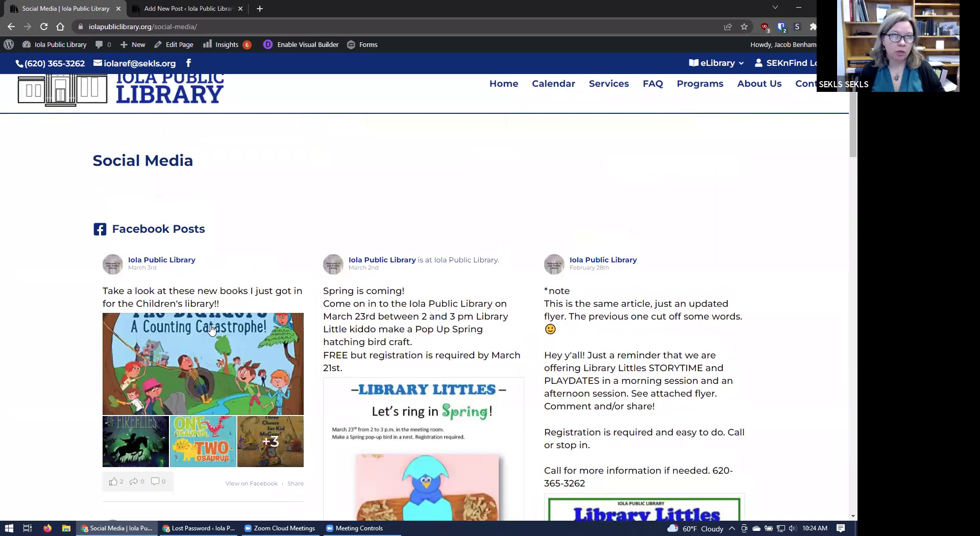
{"action": "scroll", "coordinate": [223, 329], "scroll_direction": "down", "scroll_amount": 2}
{"action": "scroll", "coordinate": [223, 329], "scroll_direction": "down", "scroll_amount": 9}
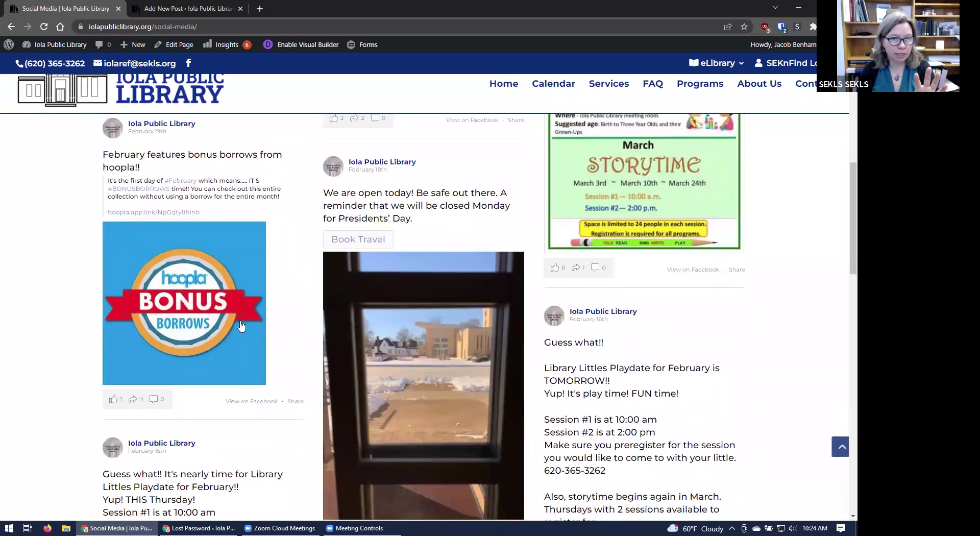
{"action": "scroll", "coordinate": [250, 324], "scroll_direction": "down", "scroll_amount": 11}
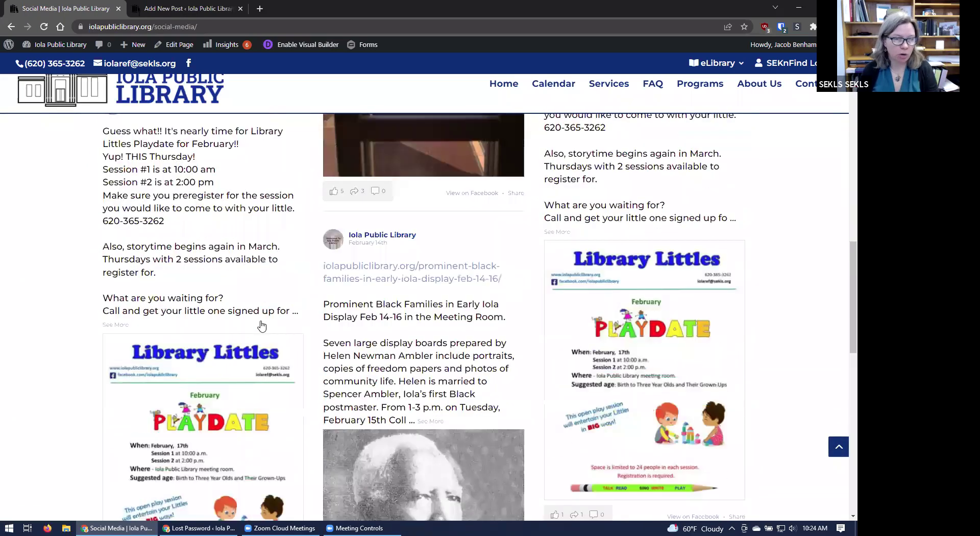
{"action": "scroll", "coordinate": [262, 326], "scroll_direction": "down", "scroll_amount": 5}
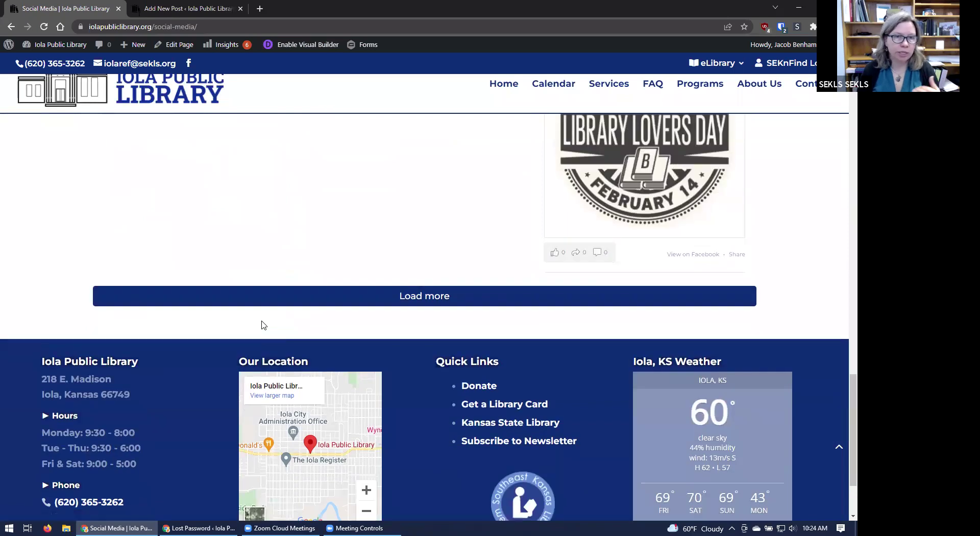
{"action": "scroll", "coordinate": [261, 322], "scroll_direction": "down", "scroll_amount": 3}
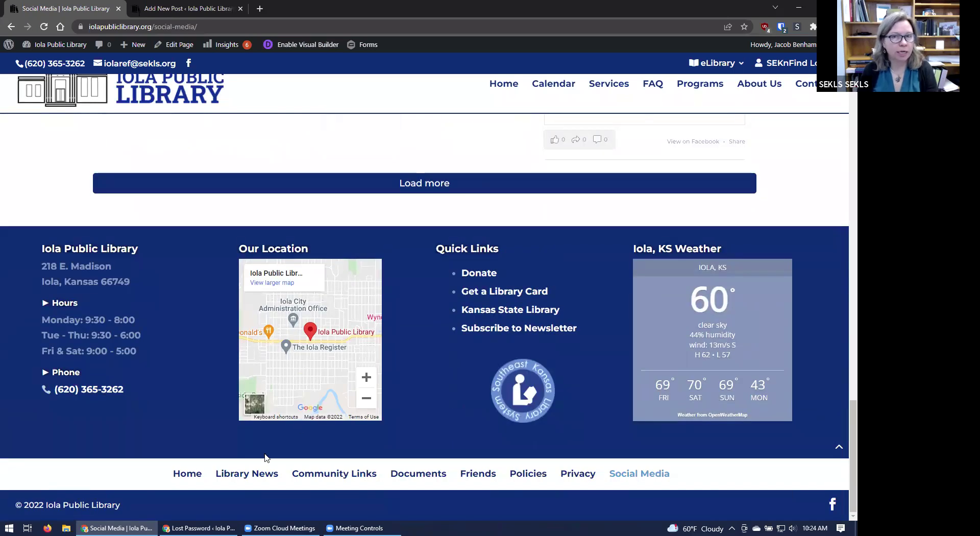
Browse the Library News page from the footer, then return Home via the logo
{"action": "left_click", "coordinate": [531, 290]}
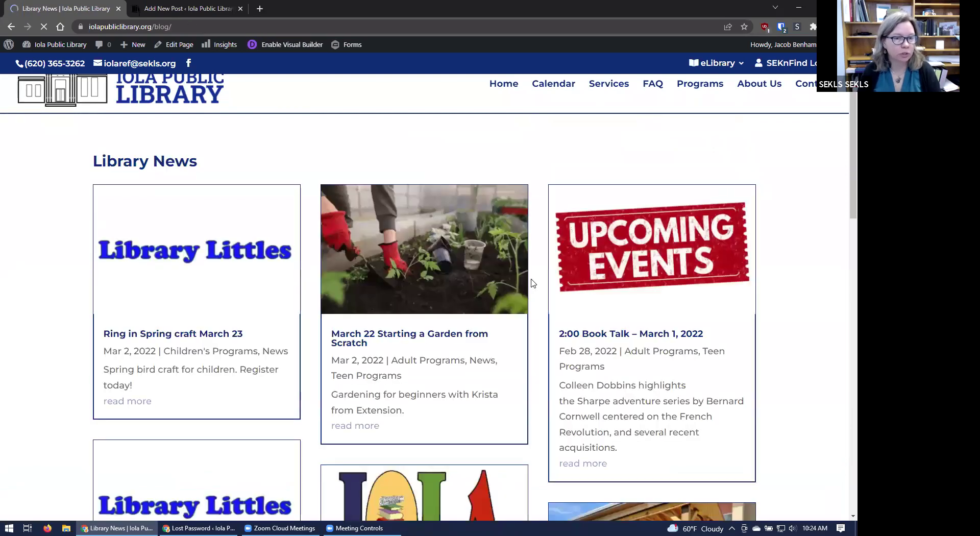
{"action": "scroll", "coordinate": [486, 295], "scroll_direction": "down", "scroll_amount": 4}
{"action": "scroll", "coordinate": [471, 302], "scroll_direction": "up", "scroll_amount": 4}
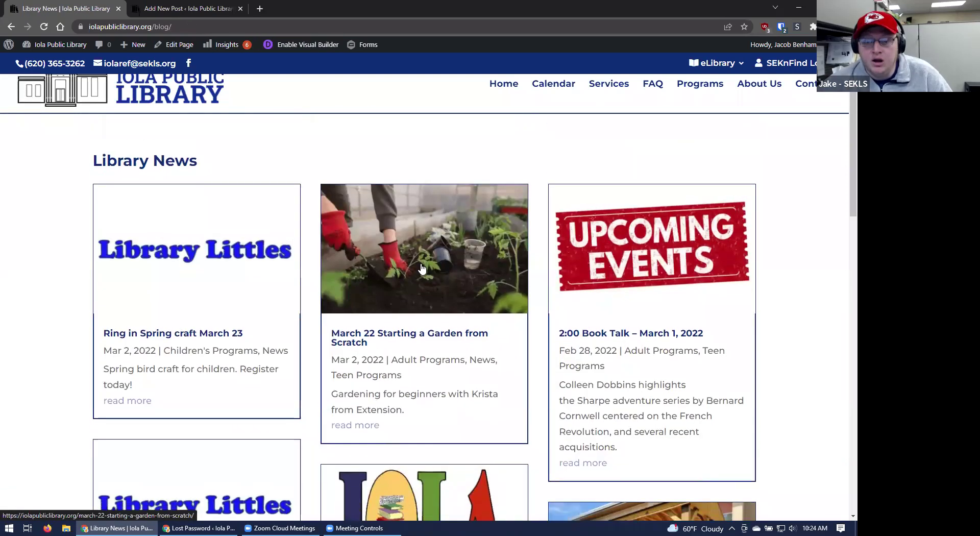
{"action": "scroll", "coordinate": [336, 198], "scroll_direction": "down", "scroll_amount": 15}
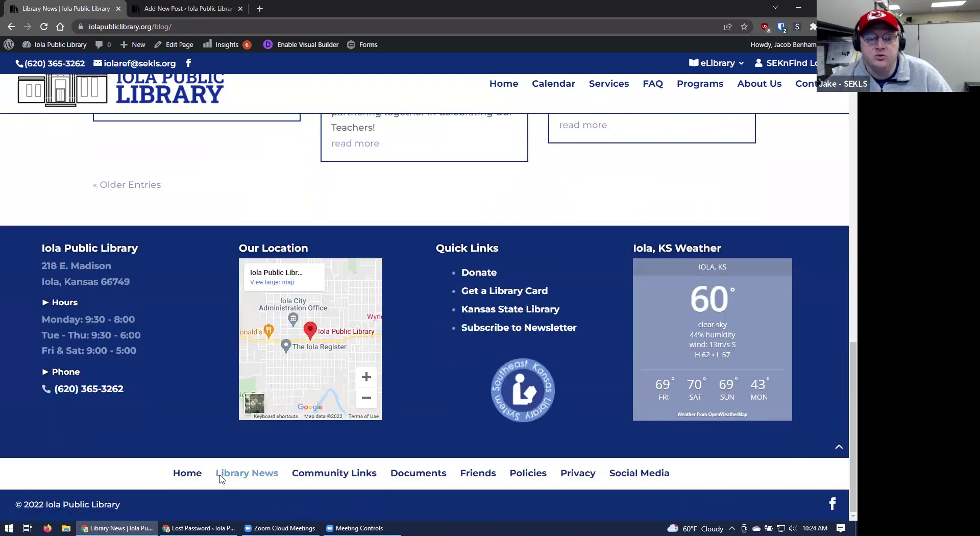
{"action": "left_click", "coordinate": [55, 86]}
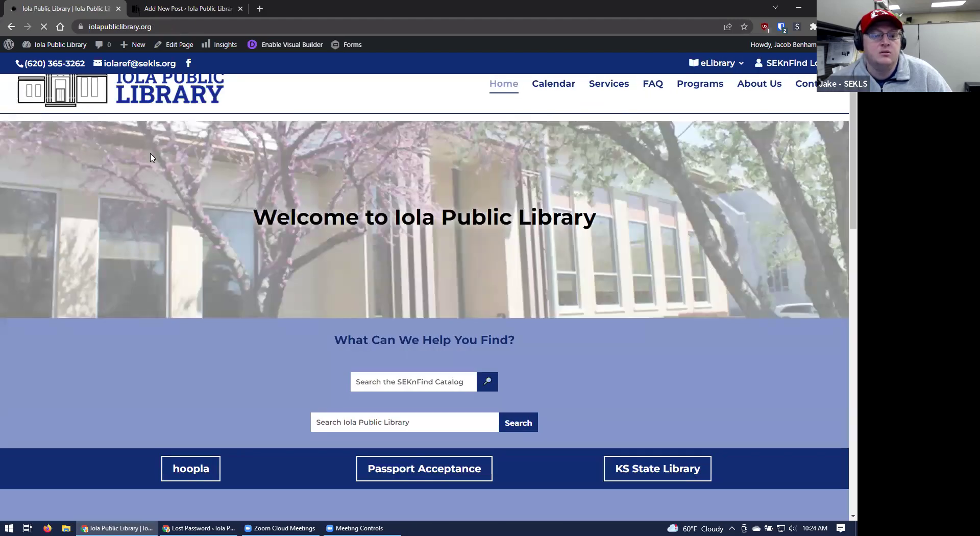
{"action": "scroll", "coordinate": [150, 155], "scroll_direction": "down", "scroll_amount": 8}
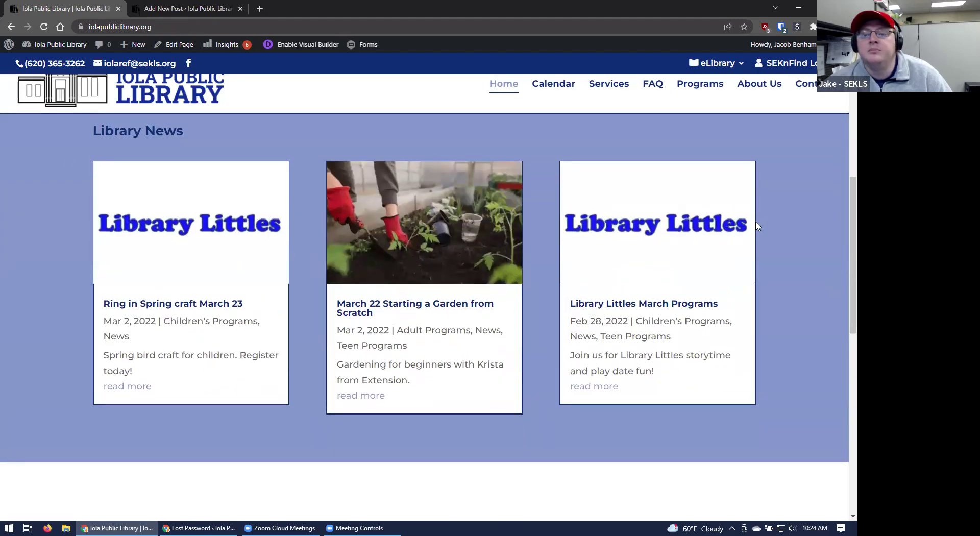
{"action": "scroll", "coordinate": [361, 260], "scroll_direction": "down", "scroll_amount": 5}
{"action": "scroll", "coordinate": [361, 261], "scroll_direction": "down", "scroll_amount": 6}
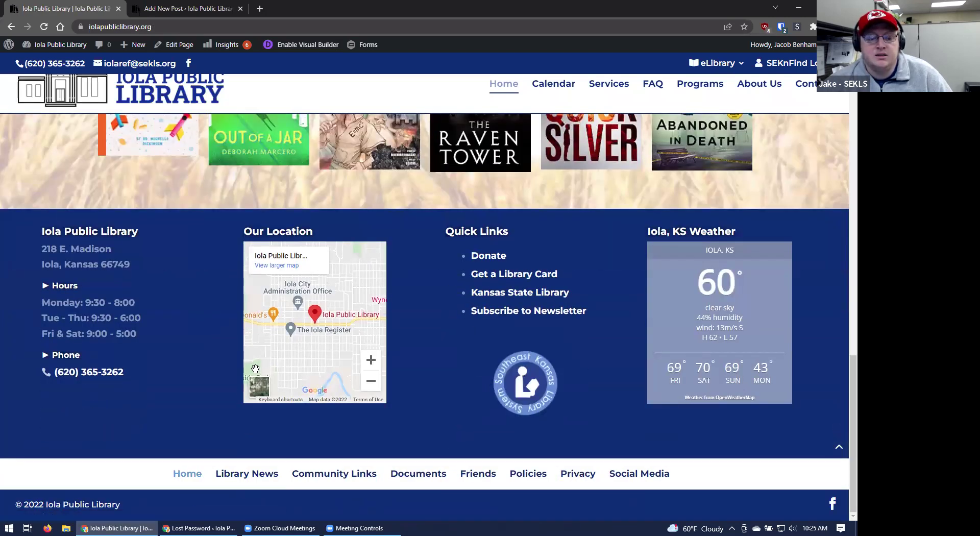
Check Library News again, go back Home, and return to the Add New Post editor
{"action": "left_click", "coordinate": [249, 475]}
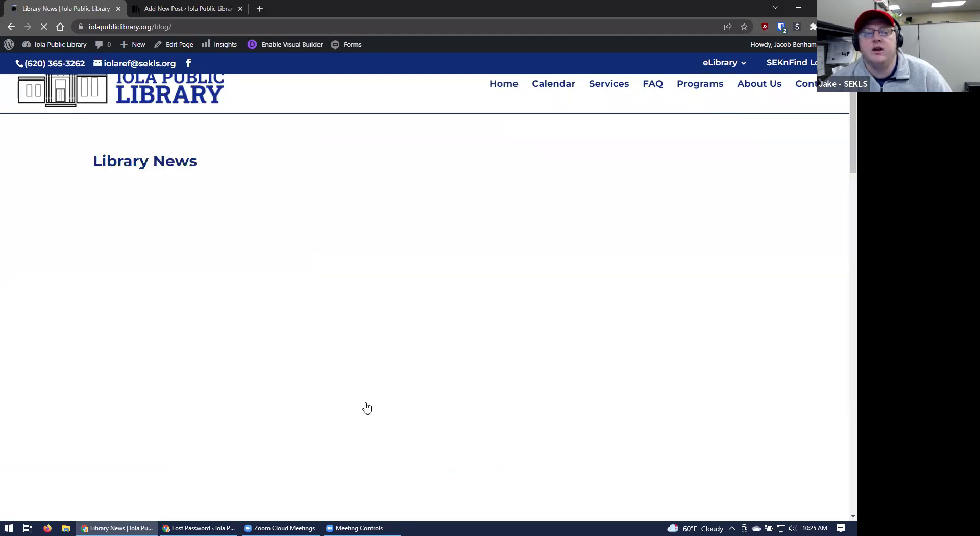
{"action": "scroll", "coordinate": [324, 372], "scroll_direction": "down", "scroll_amount": 5}
{"action": "scroll", "coordinate": [321, 377], "scroll_direction": "down", "scroll_amount": 12}
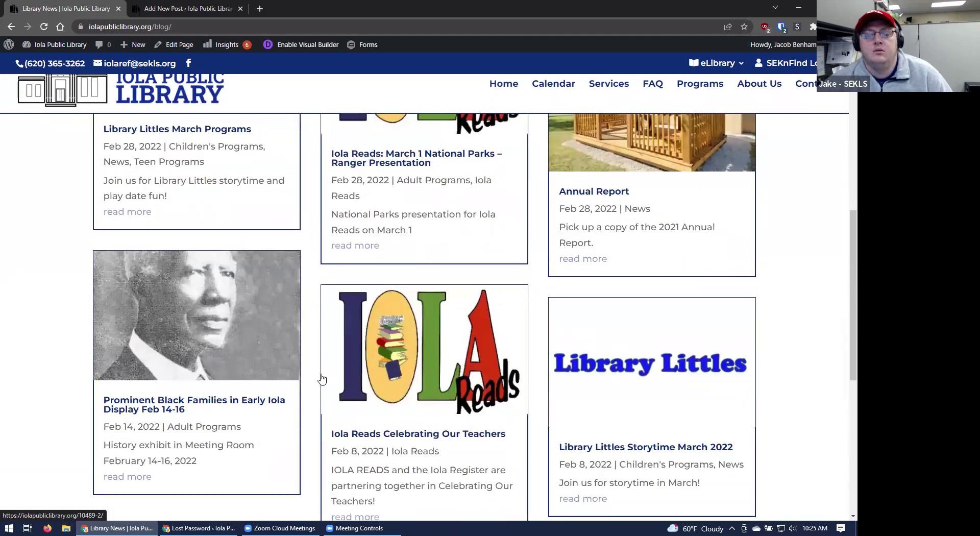
{"action": "scroll", "coordinate": [320, 375], "scroll_direction": "up", "scroll_amount": 10}
{"action": "scroll", "coordinate": [319, 374], "scroll_direction": "up", "scroll_amount": 7}
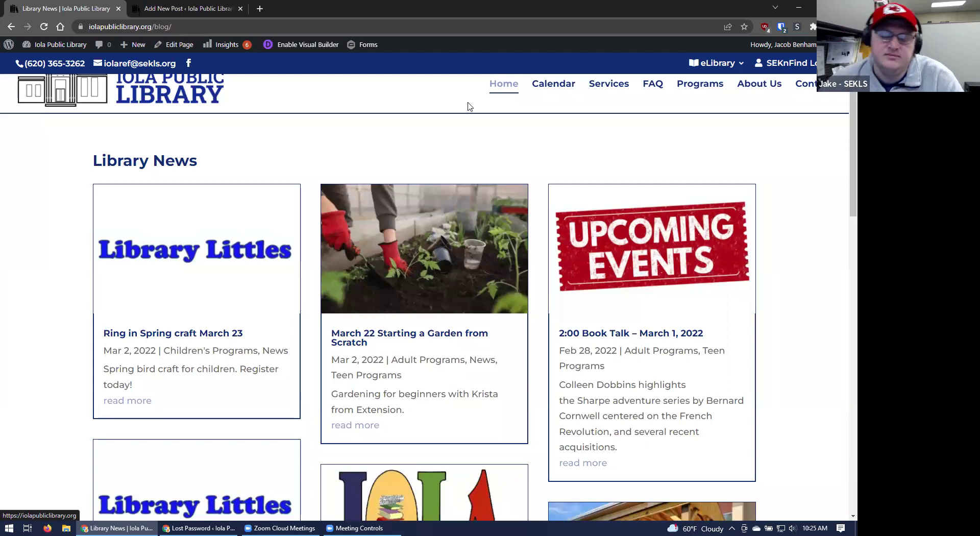
{"action": "left_click", "coordinate": [509, 92]}
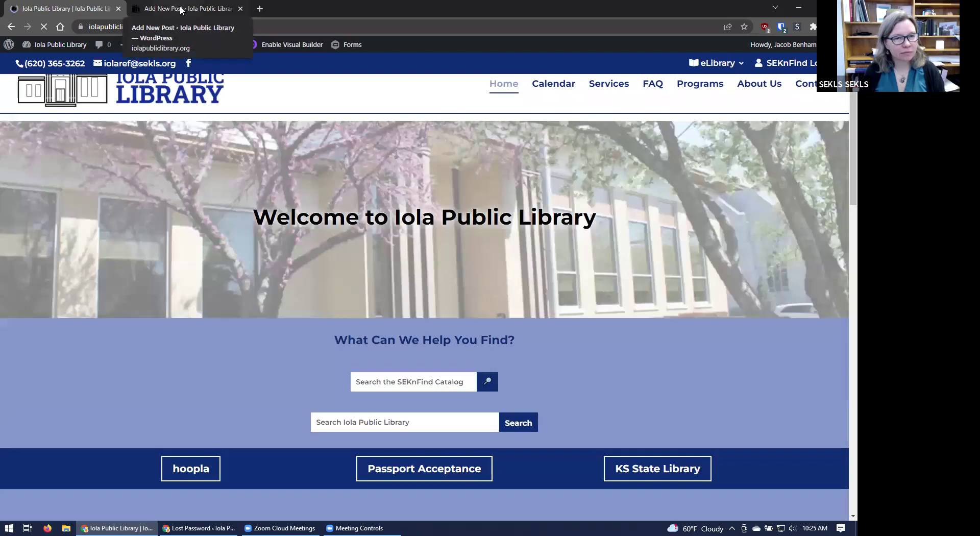
{"action": "left_click", "coordinate": [180, 9]}
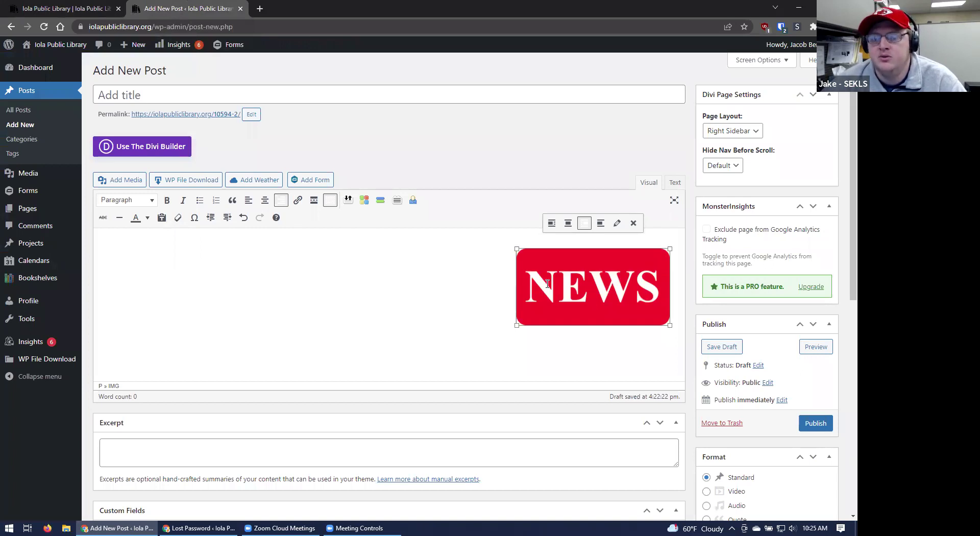
Set the NEWS image's Link To option to Media File in its Image details
{"action": "left_click", "coordinate": [547, 283]}
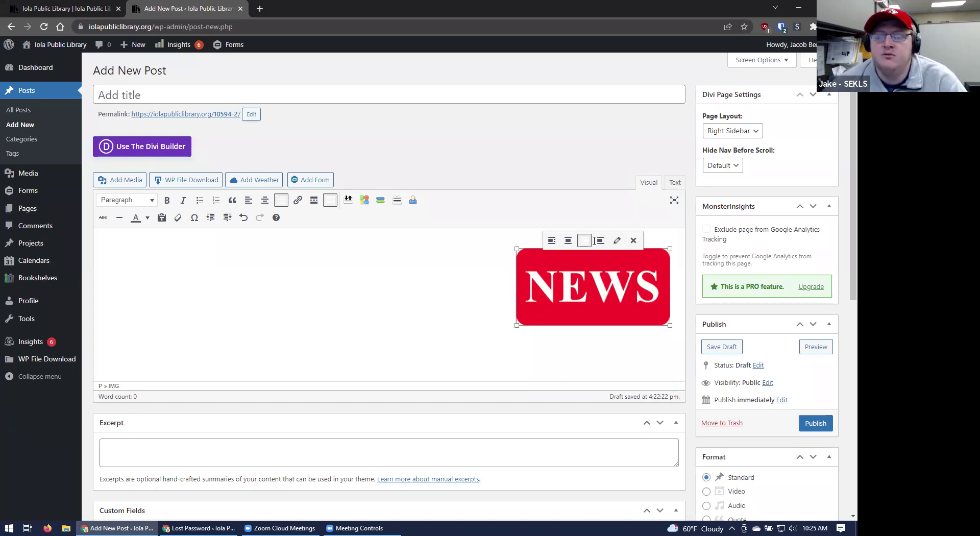
{"action": "left_click", "coordinate": [617, 243]}
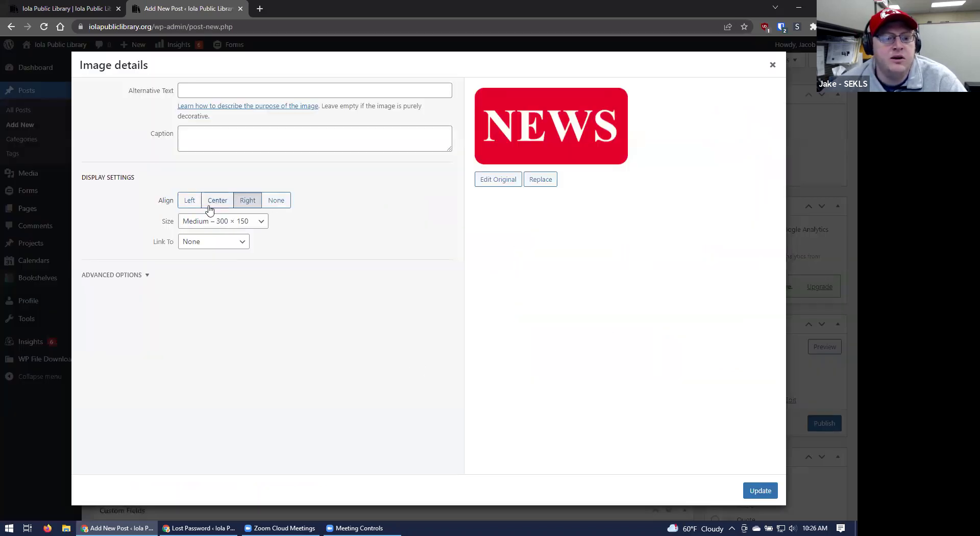
{"action": "left_click", "coordinate": [213, 242]}
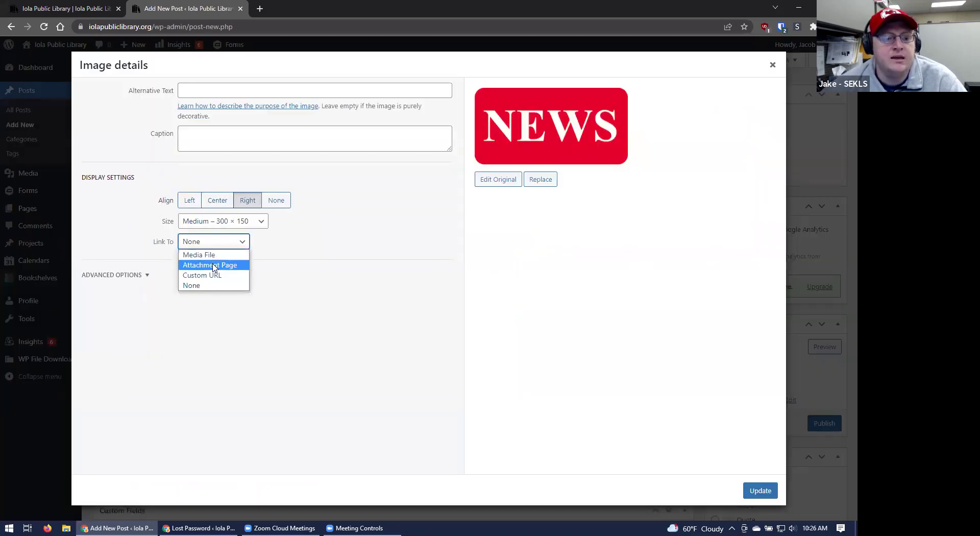
{"action": "left_click", "coordinate": [214, 255]}
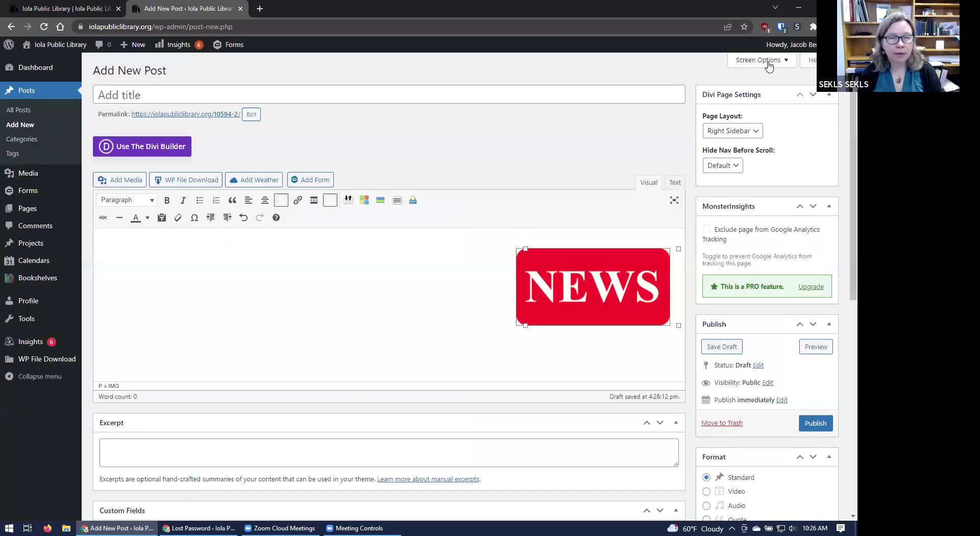
{"action": "left_click", "coordinate": [772, 65]}
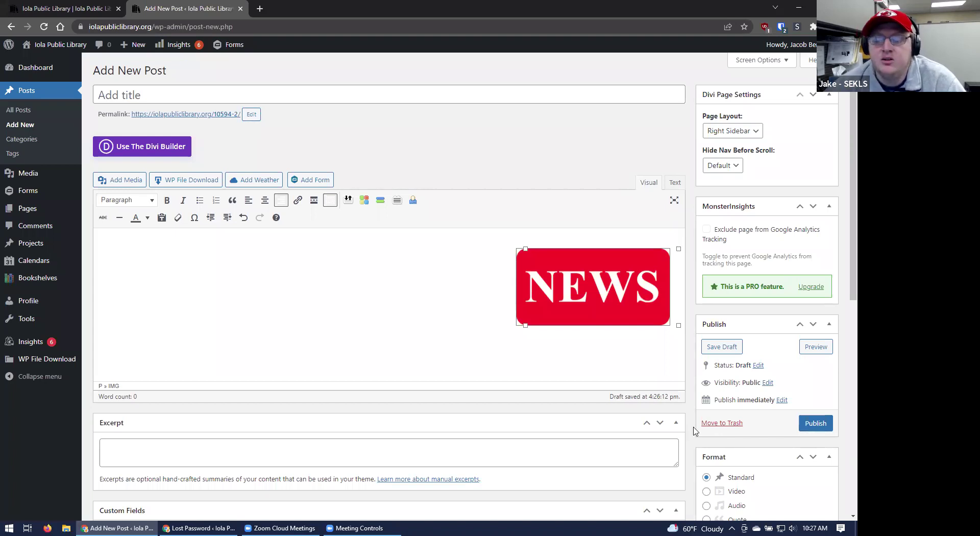
Open the Publish immediately date and time fields, showing Mar 04, 2022 at 16:21
{"action": "left_click", "coordinate": [782, 399]}
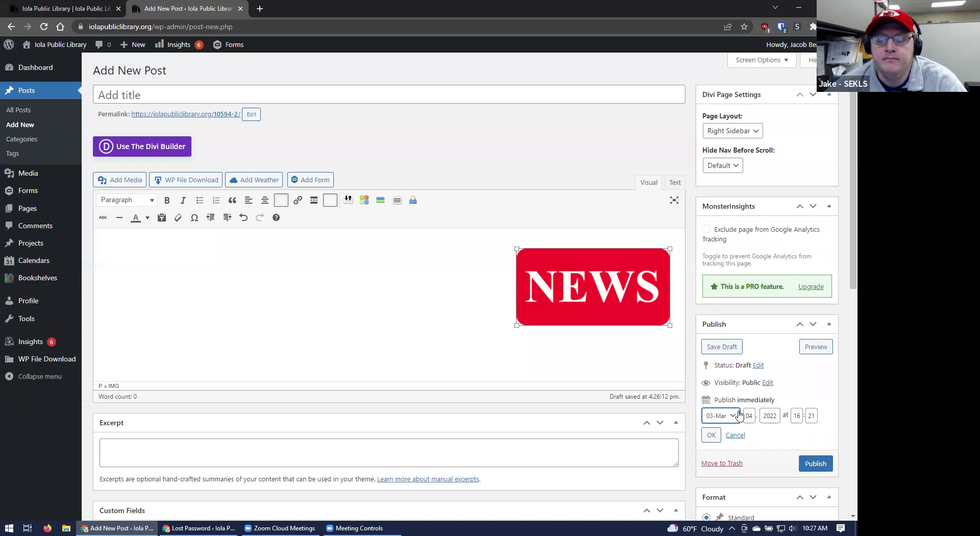
{"action": "left_click_drag", "start_coordinate": [713, 402], "coordinate": [756, 437]}
{"action": "left_click", "coordinate": [736, 435]}
{"action": "left_click_drag", "start_coordinate": [718, 400], "coordinate": [777, 401]}
{"action": "left_click", "coordinate": [782, 400]}
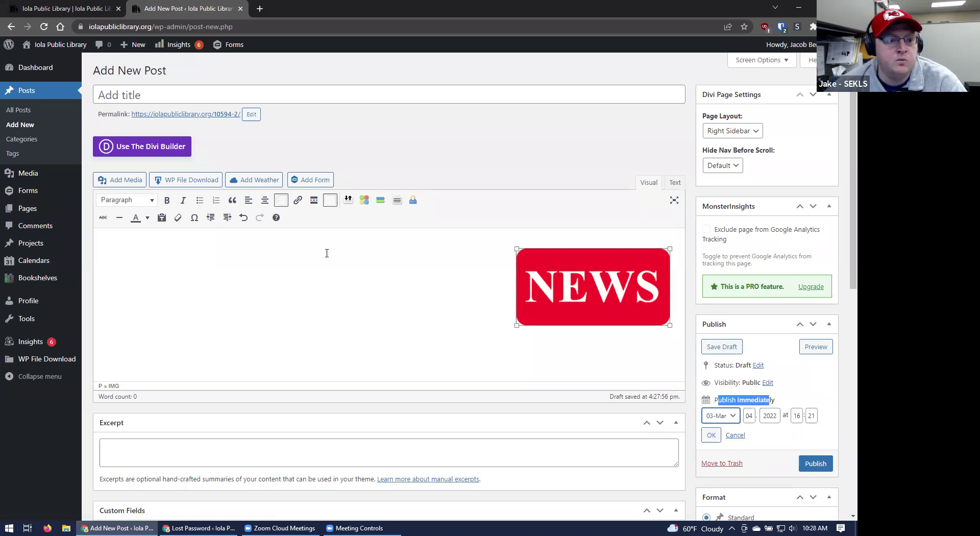
Briefly view All Posts in a separate tab, then close it
{"action": "middle_click", "coordinate": [23, 117]}
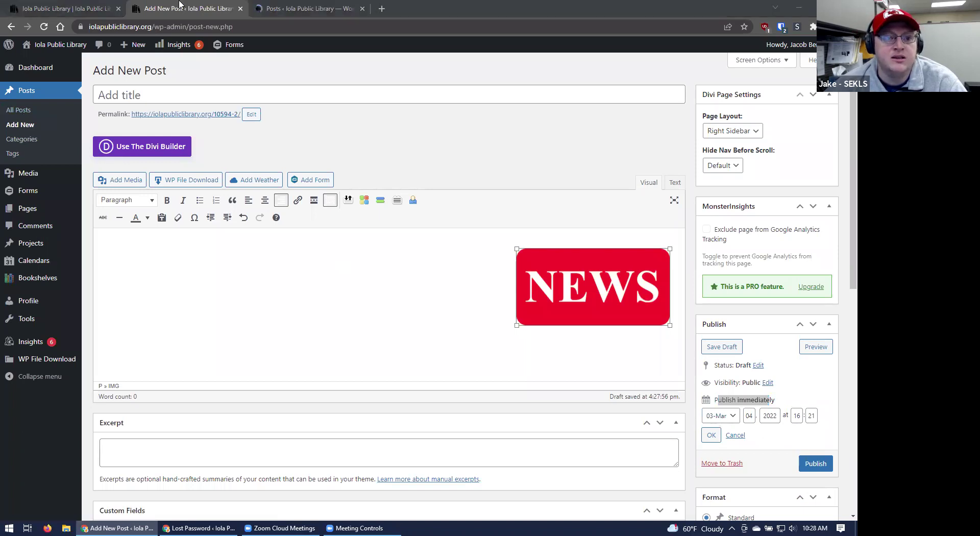
{"action": "key", "text": "ctrl+Tab"}
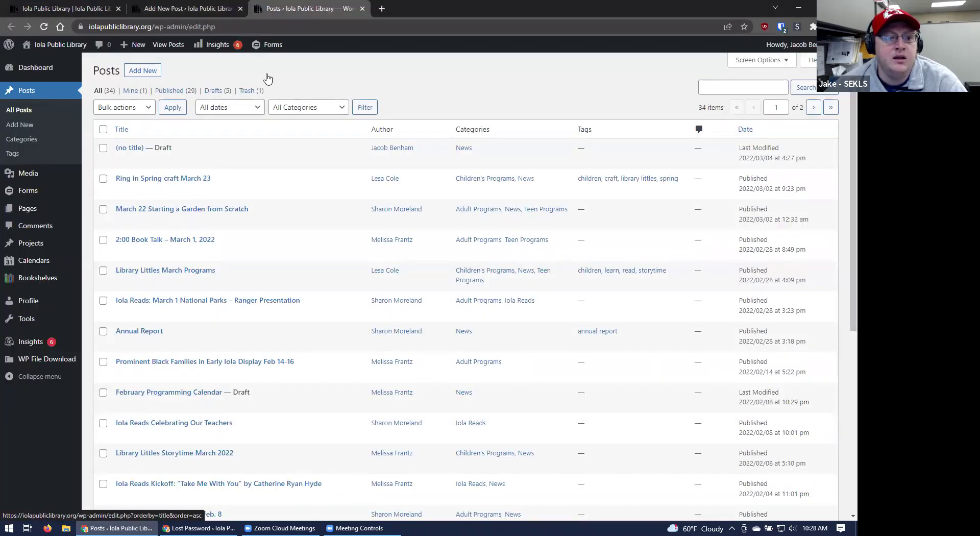
{"action": "left_click", "coordinate": [184, 8]}
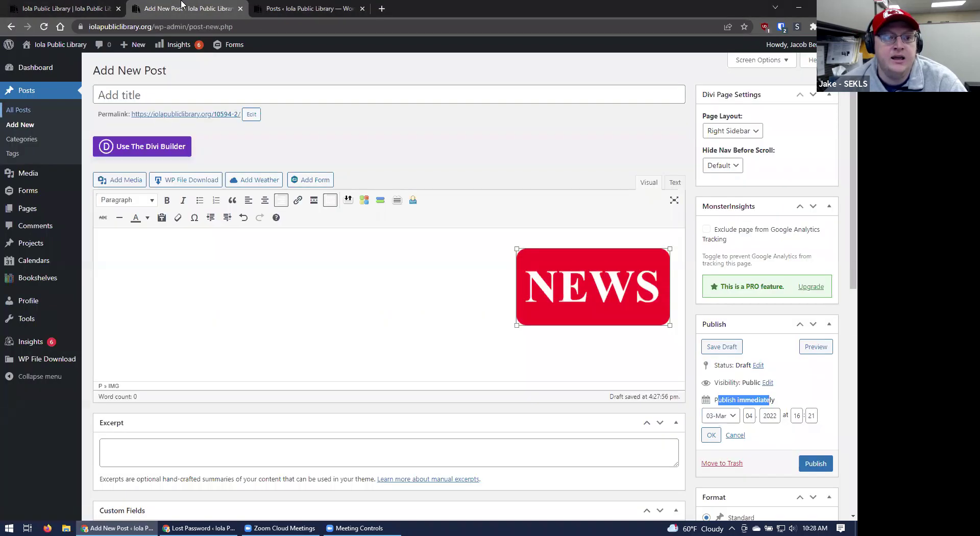
{"action": "left_click", "coordinate": [779, 400]}
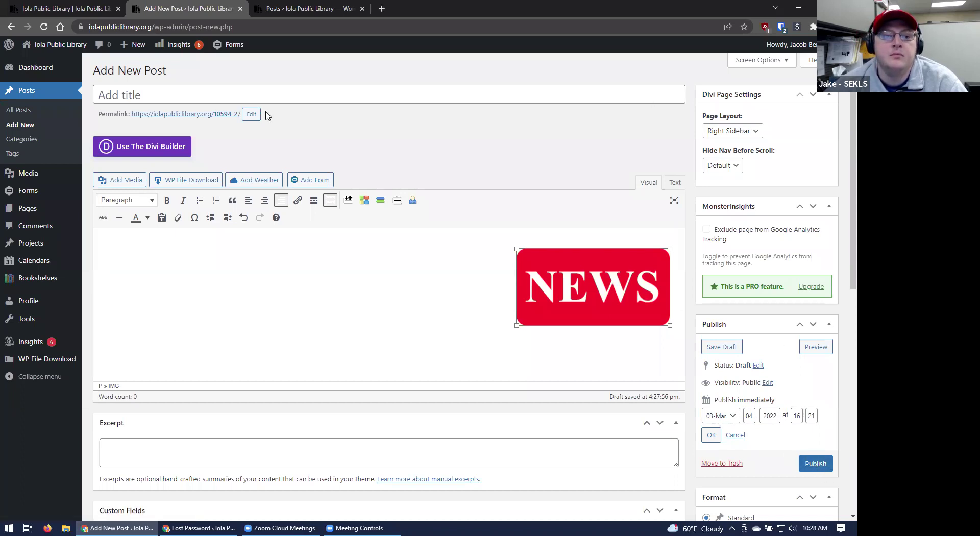
{"action": "left_click_drag", "start_coordinate": [306, 8], "coordinate": [128, 4]}
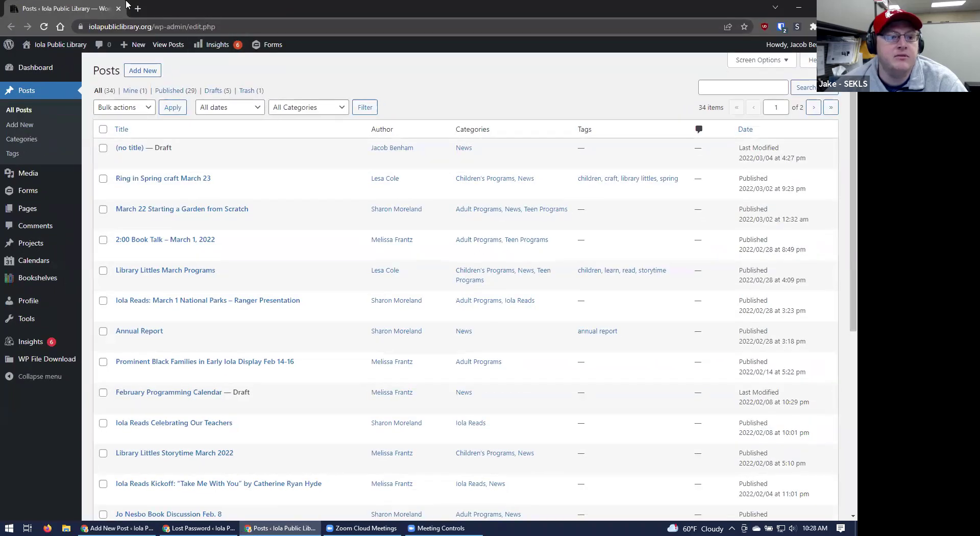
{"action": "left_click", "coordinate": [118, 8]}
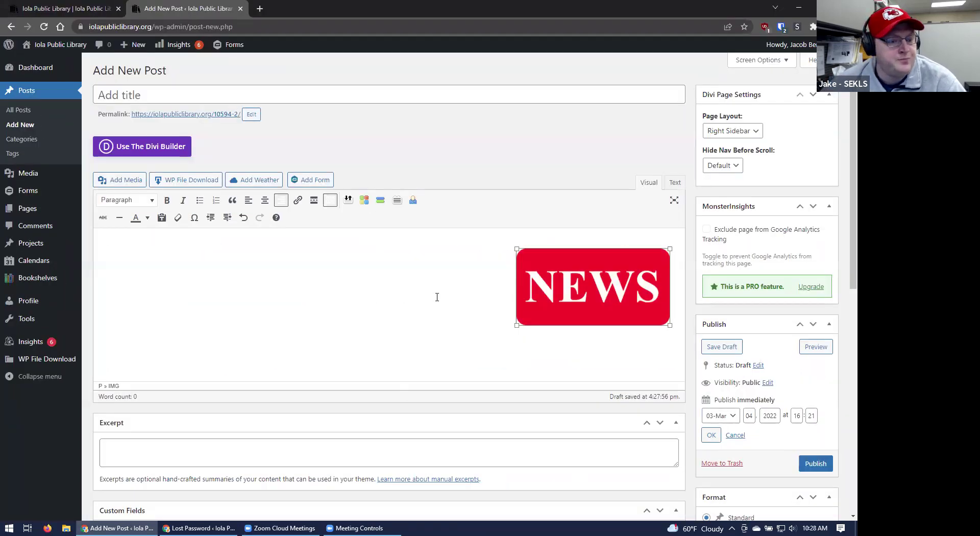
From the homepage's Library News cards, open 'Ring in Spring craft March 23' in a new tab
{"action": "scroll", "coordinate": [333, 160], "scroll_direction": "down", "scroll_amount": 3}
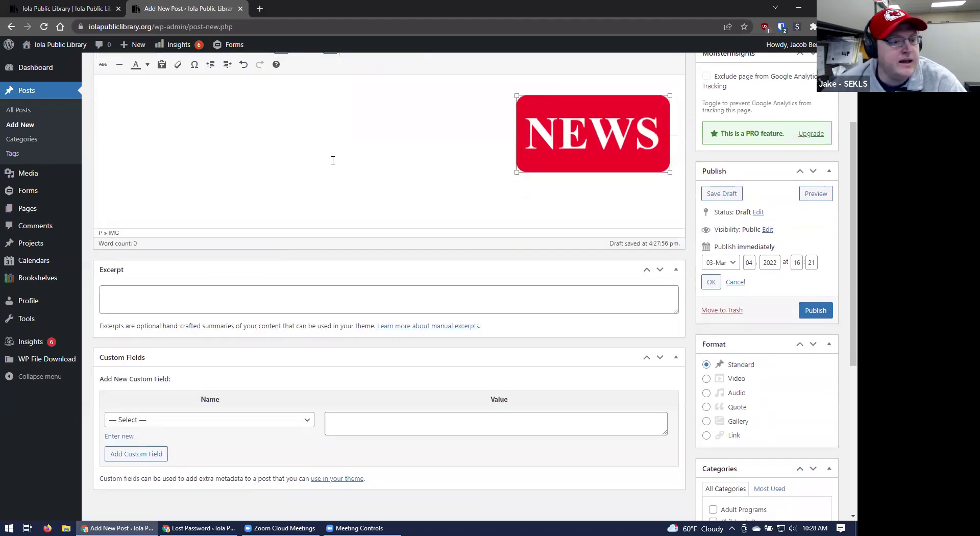
{"action": "left_click", "coordinate": [128, 295]}
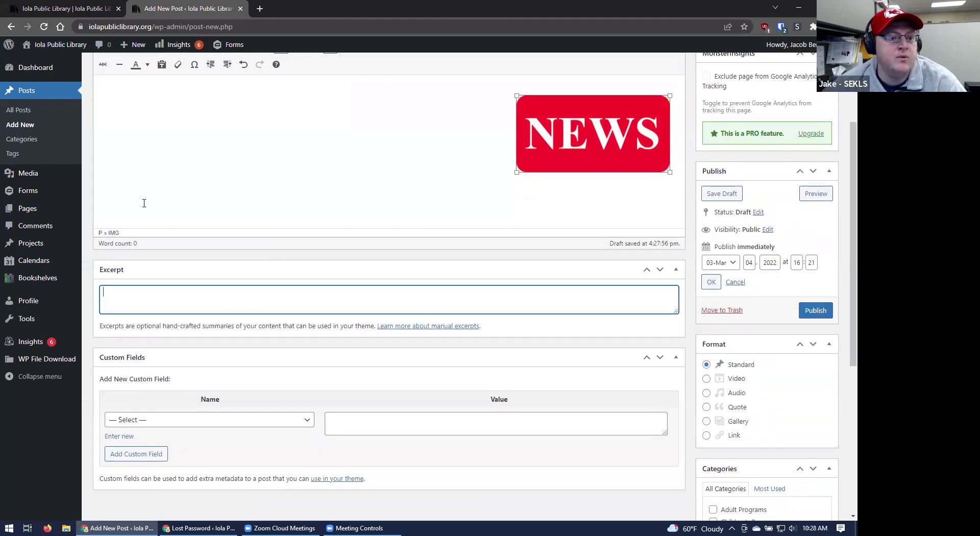
{"action": "left_click", "coordinate": [56, 11]}
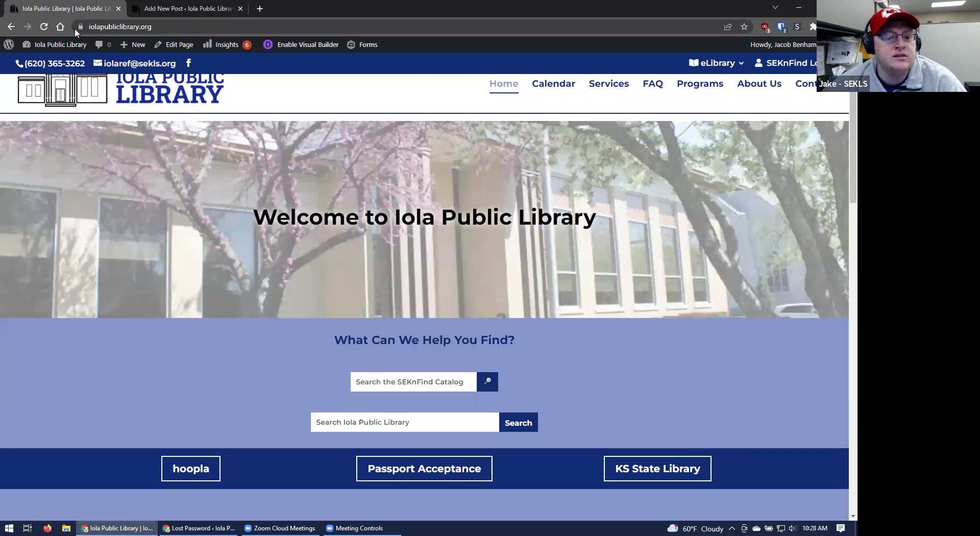
{"action": "scroll", "coordinate": [232, 280], "scroll_direction": "down", "scroll_amount": 8}
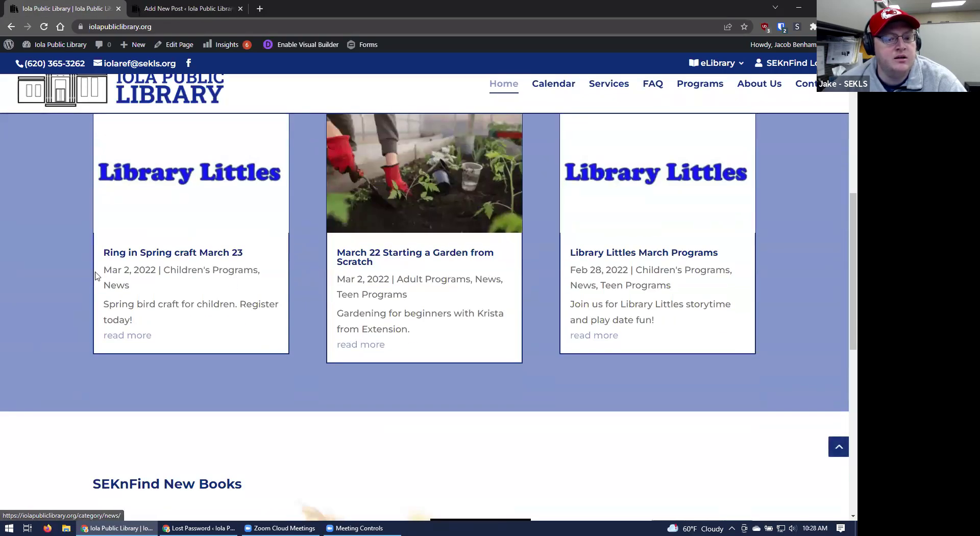
{"action": "left_click_drag", "start_coordinate": [105, 304], "coordinate": [207, 318]}
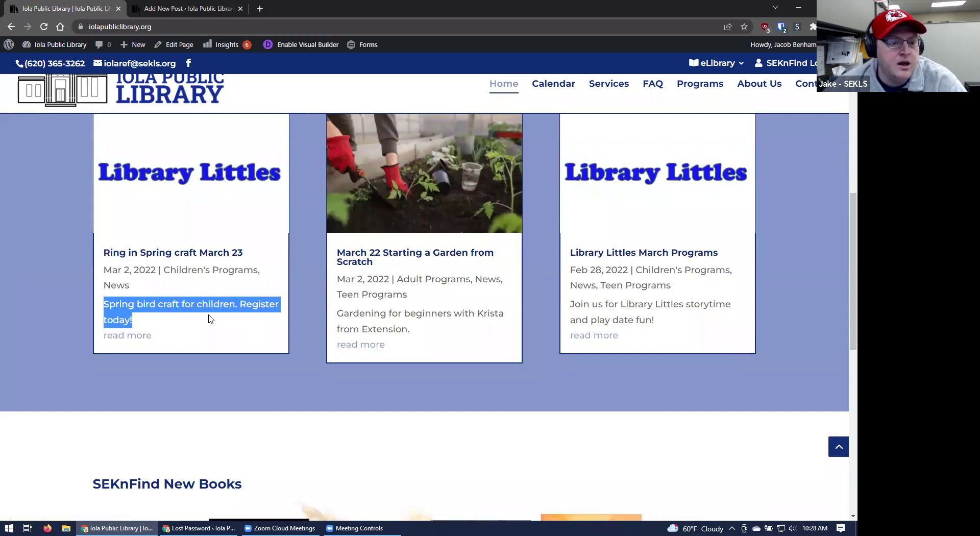
{"action": "middle_click", "coordinate": [118, 339]}
Read through the Ring in Spring craft March 23 post, highlighting its paragraphs
{"action": "left_click", "coordinate": [177, 8]}
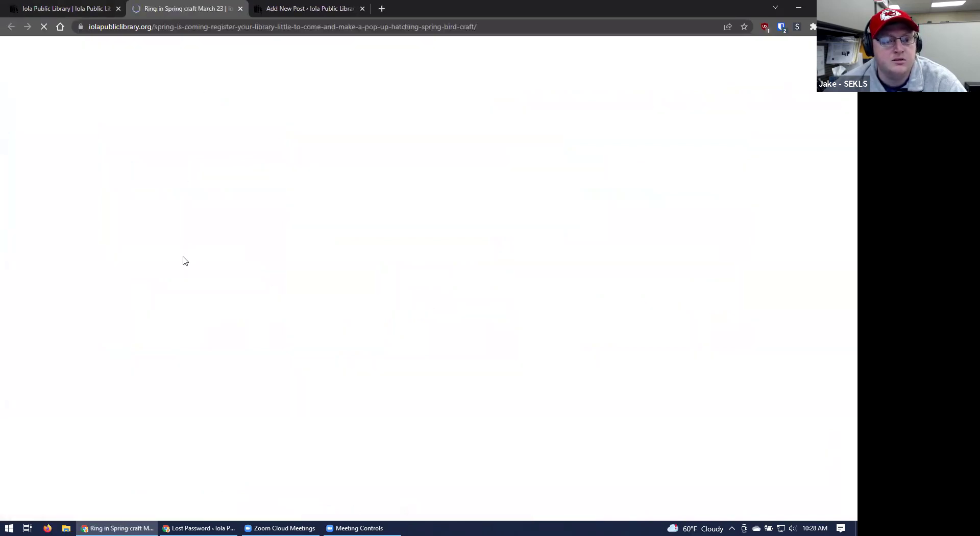
{"action": "scroll", "coordinate": [193, 262], "scroll_direction": "down", "scroll_amount": 5}
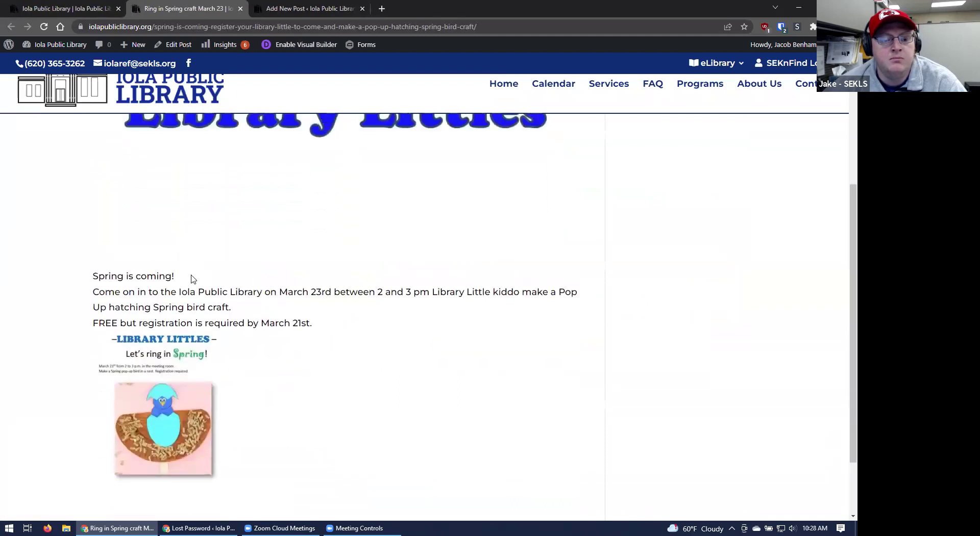
{"action": "scroll", "coordinate": [192, 278], "scroll_direction": "up", "scroll_amount": 2}
{"action": "left_click_drag", "start_coordinate": [90, 362], "coordinate": [355, 418]}
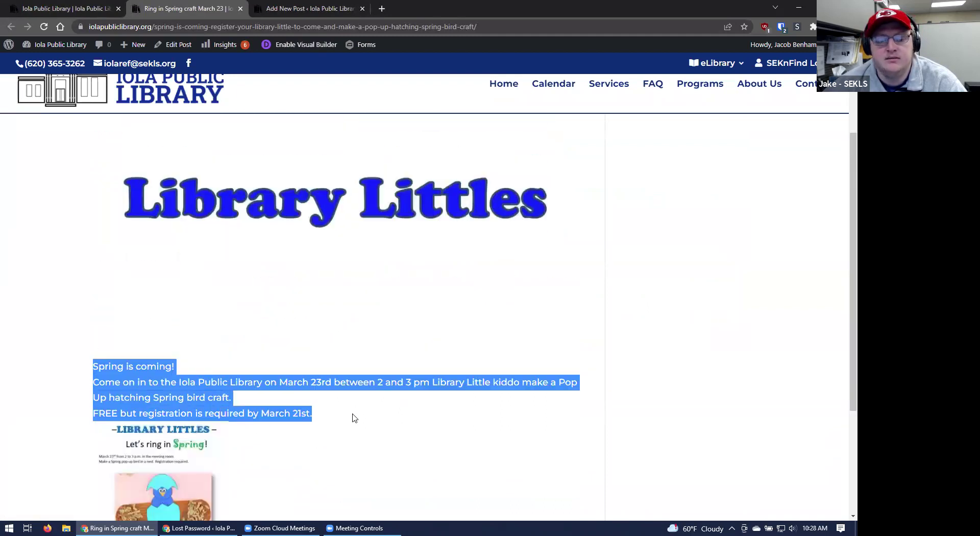
{"action": "scroll", "coordinate": [366, 406], "scroll_direction": "down", "scroll_amount": 2}
{"action": "scroll", "coordinate": [367, 407], "scroll_direction": "up", "scroll_amount": 3}
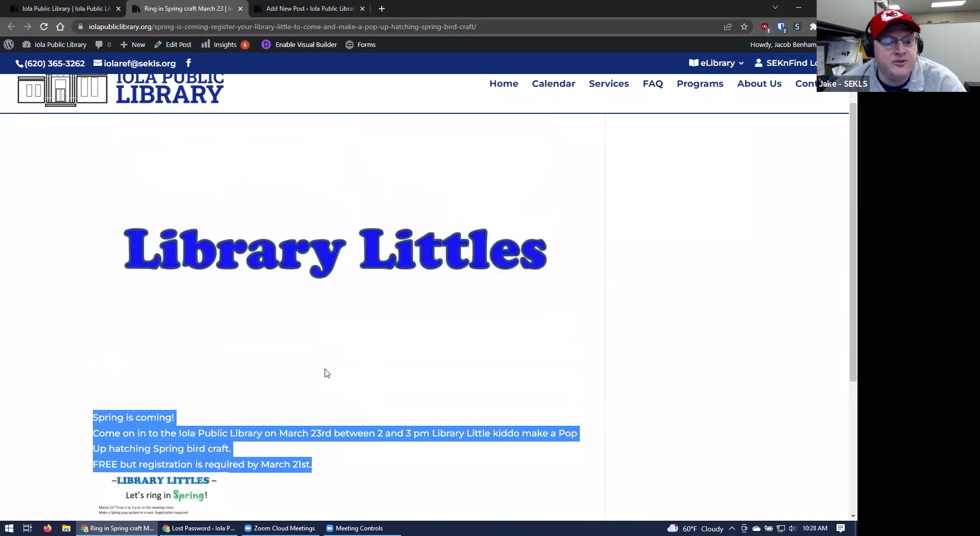
{"action": "scroll", "coordinate": [302, 271], "scroll_direction": "up", "scroll_amount": 2}
{"action": "scroll", "coordinate": [162, 158], "scroll_direction": "down", "scroll_amount": 3}
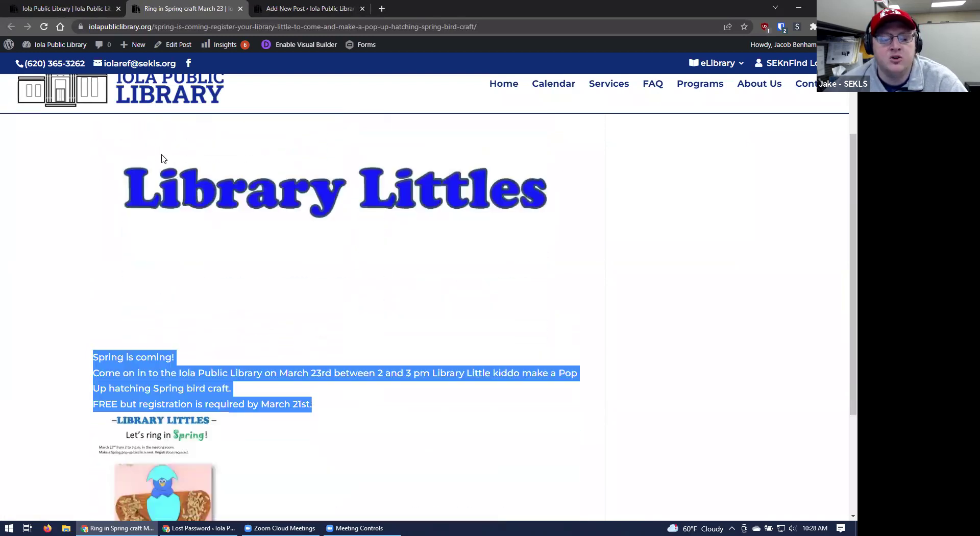
{"action": "scroll", "coordinate": [162, 158], "scroll_direction": "down", "scroll_amount": 3}
{"action": "left_click_drag", "start_coordinate": [104, 191], "coordinate": [174, 213]}
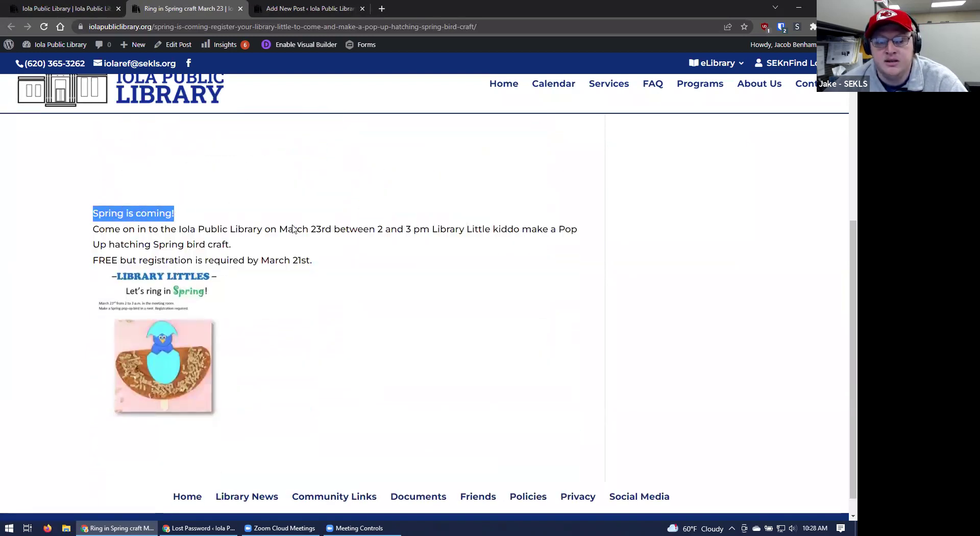
{"action": "left_click_drag", "start_coordinate": [293, 229], "coordinate": [339, 262]}
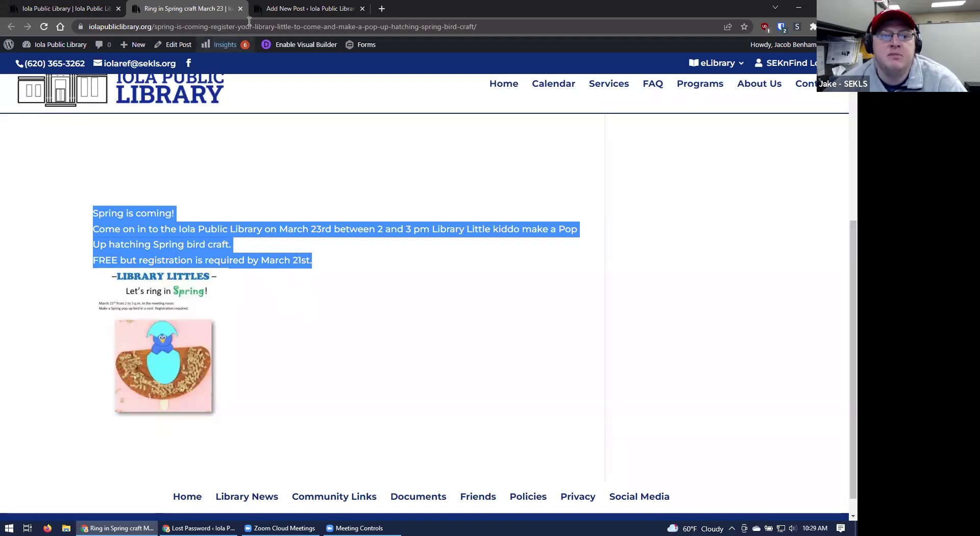
Flip between the Add New Post editor and the library homepage tabs
{"action": "left_click", "coordinate": [258, 9]}
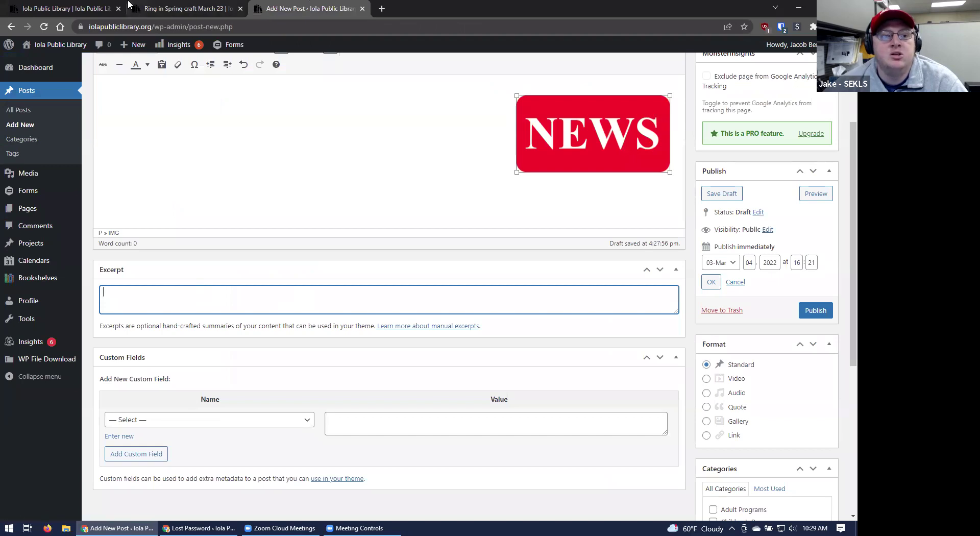
{"action": "left_click", "coordinate": [51, 9]}
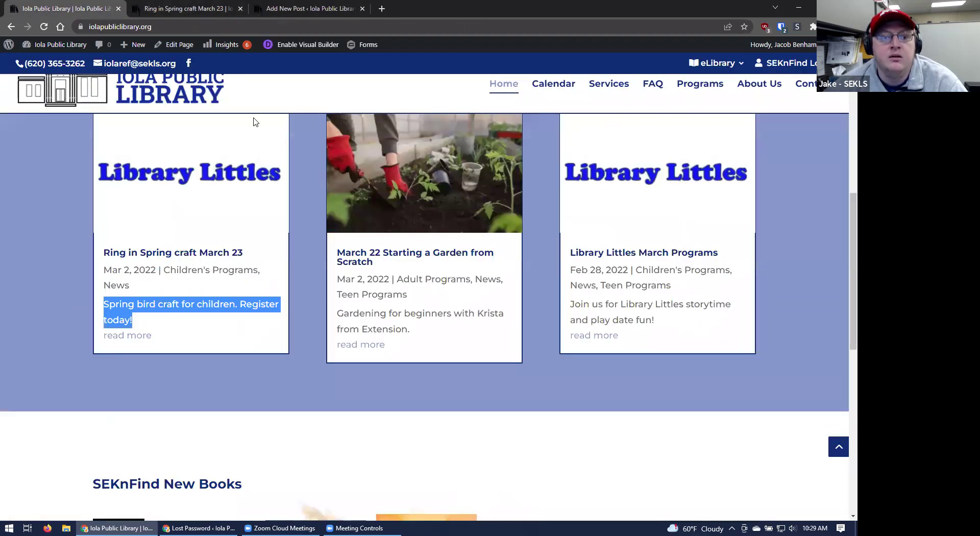
{"action": "key", "text": "ctrl+3"}
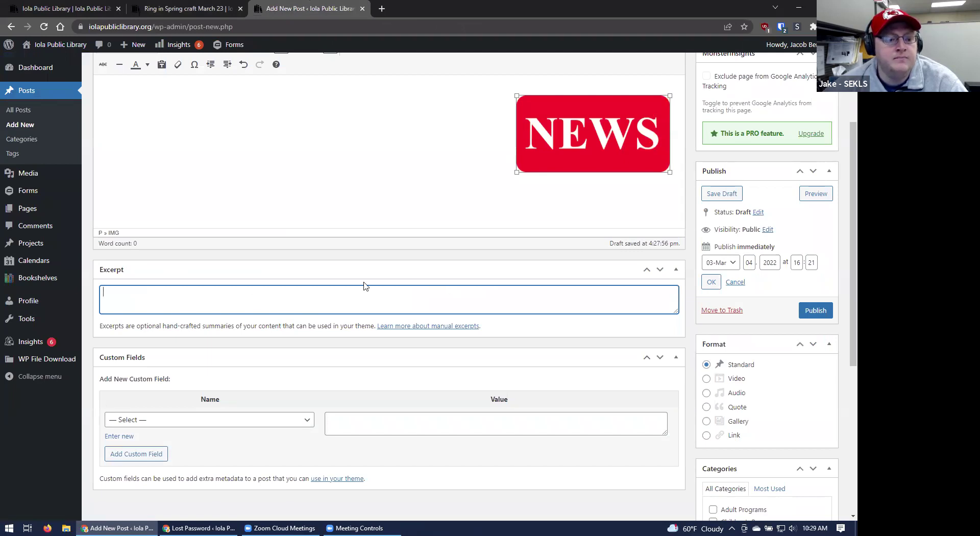
{"action": "key", "text": "ctrl+1"}
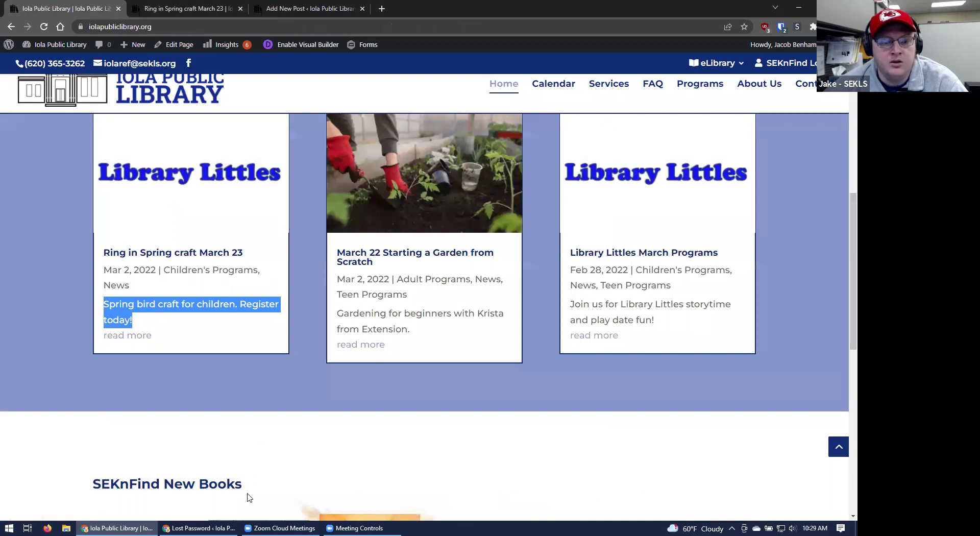
{"action": "scroll", "coordinate": [298, 412], "scroll_direction": "up", "scroll_amount": 4}
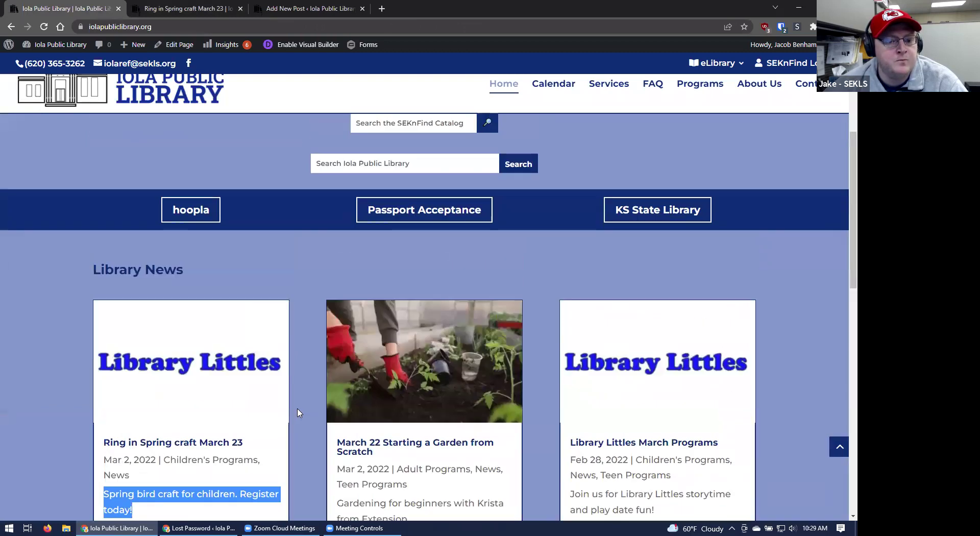
{"action": "scroll", "coordinate": [298, 413], "scroll_direction": "down", "scroll_amount": 3}
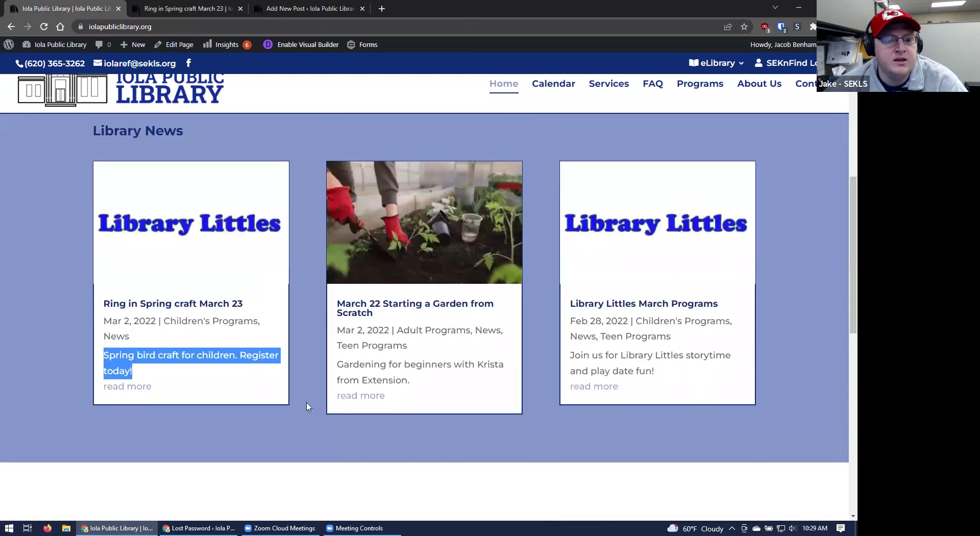
Review the Ring in Spring craft post again, then return to the Add New Post editor
{"action": "left_click", "coordinate": [182, 14]}
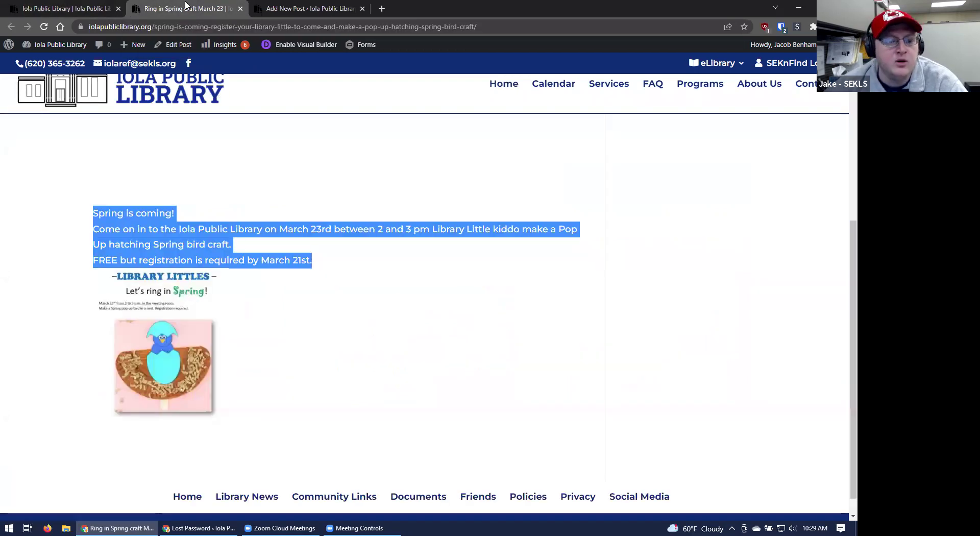
{"action": "scroll", "coordinate": [229, 322], "scroll_direction": "down", "scroll_amount": 1}
{"action": "scroll", "coordinate": [232, 325], "scroll_direction": "up", "scroll_amount": 6}
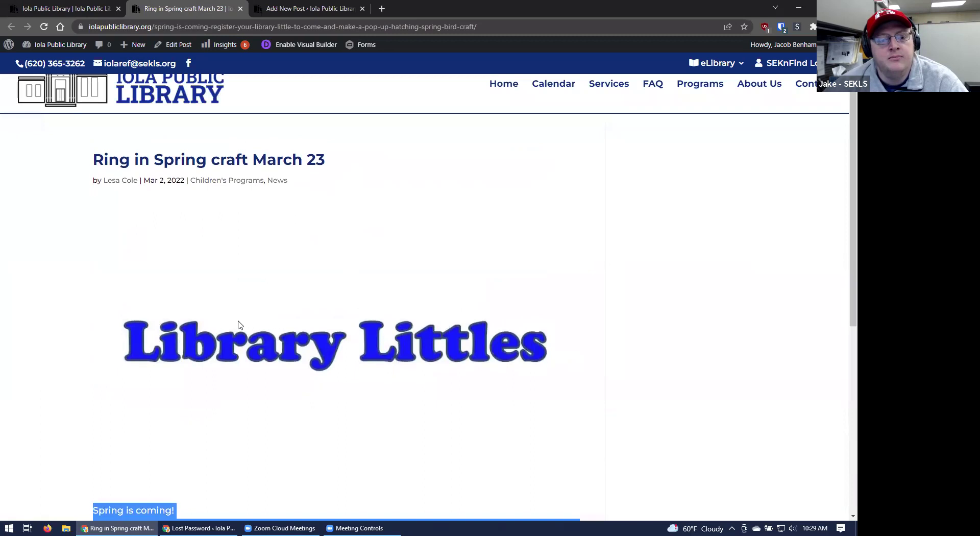
{"action": "scroll", "coordinate": [238, 327], "scroll_direction": "down", "scroll_amount": 3}
{"action": "scroll", "coordinate": [237, 326], "scroll_direction": "down", "scroll_amount": 3}
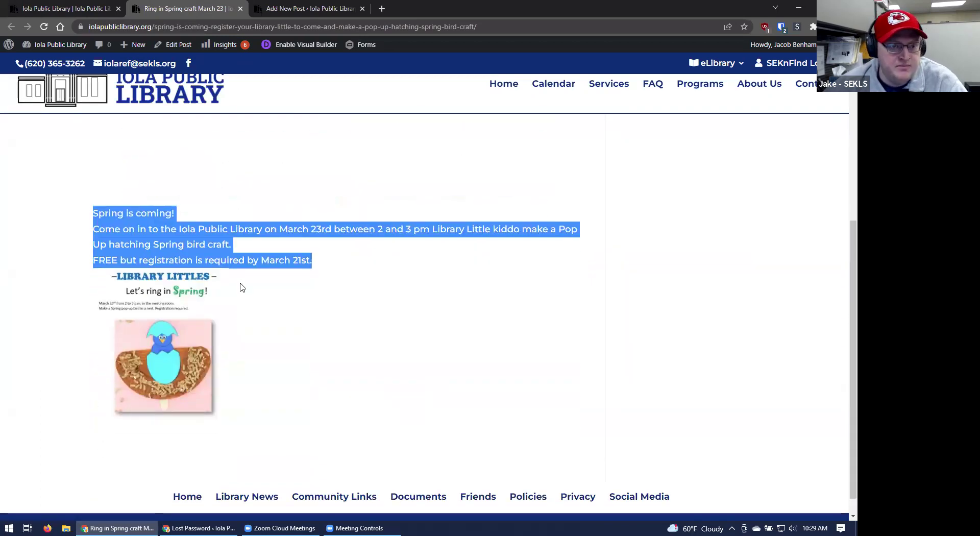
{"action": "left_click", "coordinate": [271, 8]}
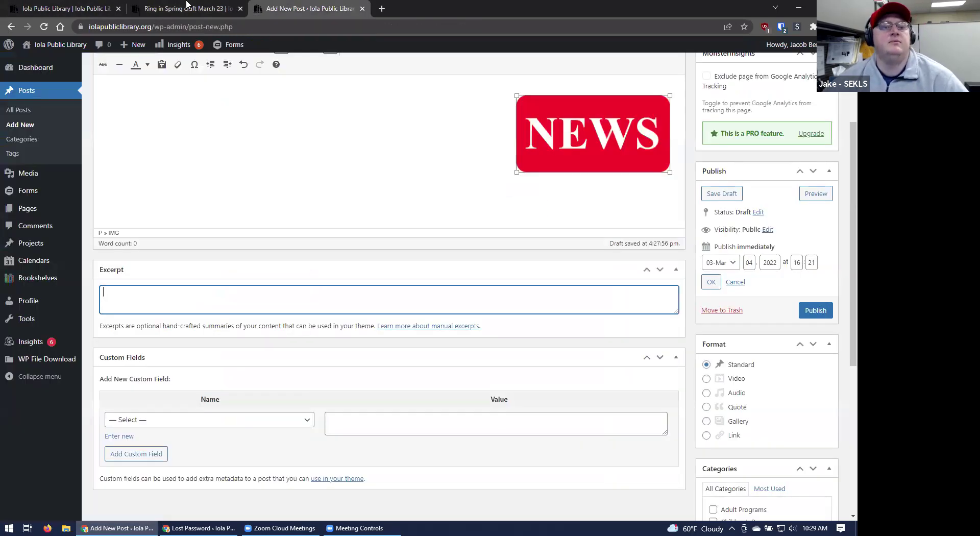
Check the homepage's Library News cards, then go back to the Ring in Spring craft post
{"action": "scroll", "coordinate": [400, 369], "scroll_direction": "down", "scroll_amount": 5}
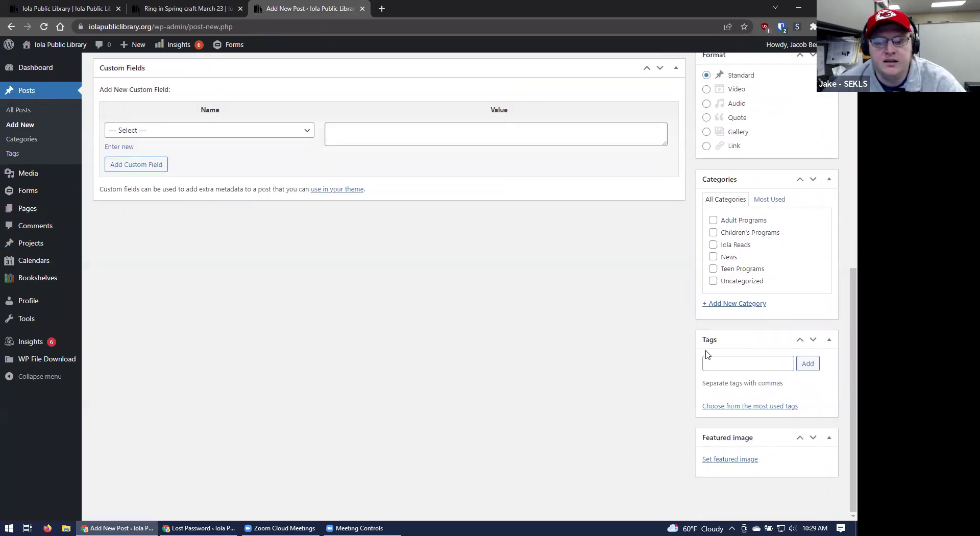
{"action": "left_click", "coordinate": [90, 7]}
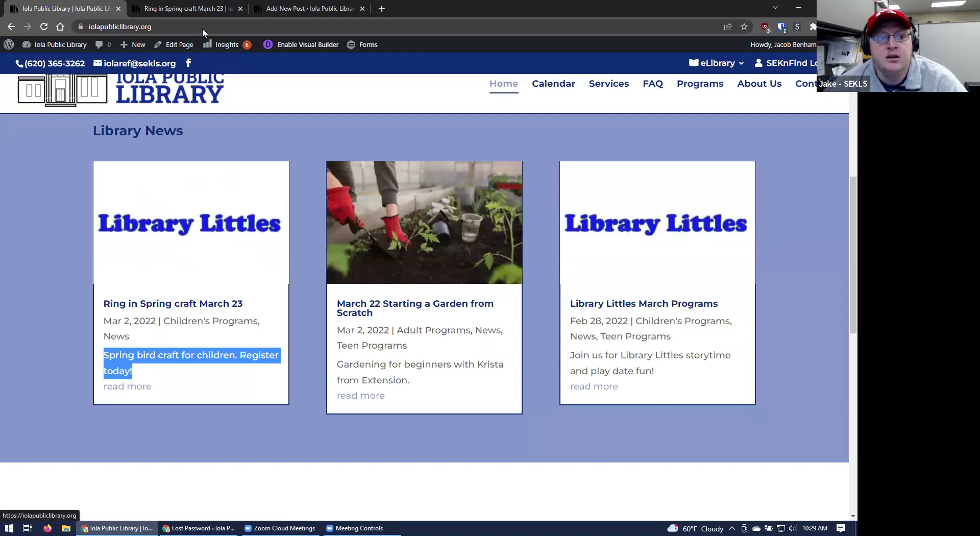
{"action": "left_click", "coordinate": [175, 7]}
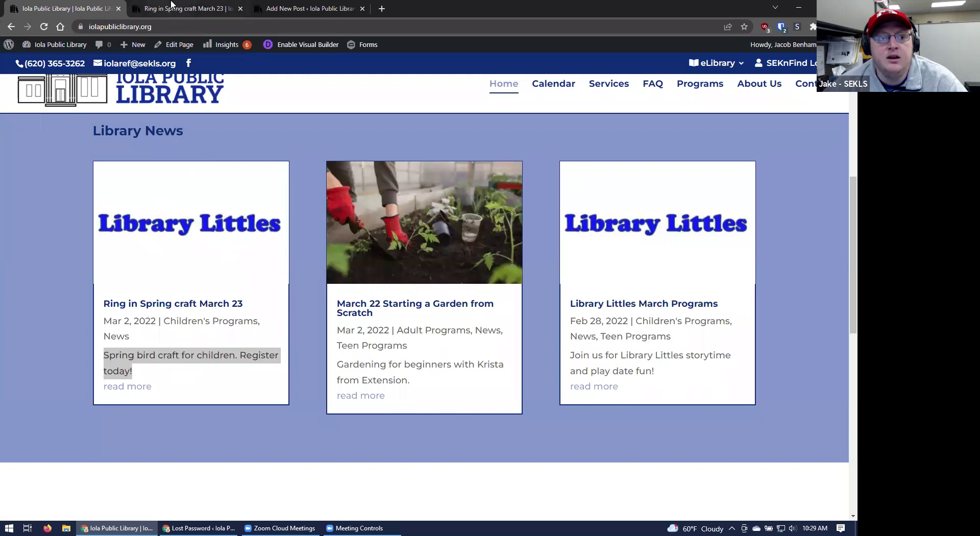
{"action": "scroll", "coordinate": [265, 287], "scroll_direction": "up", "scroll_amount": 5}
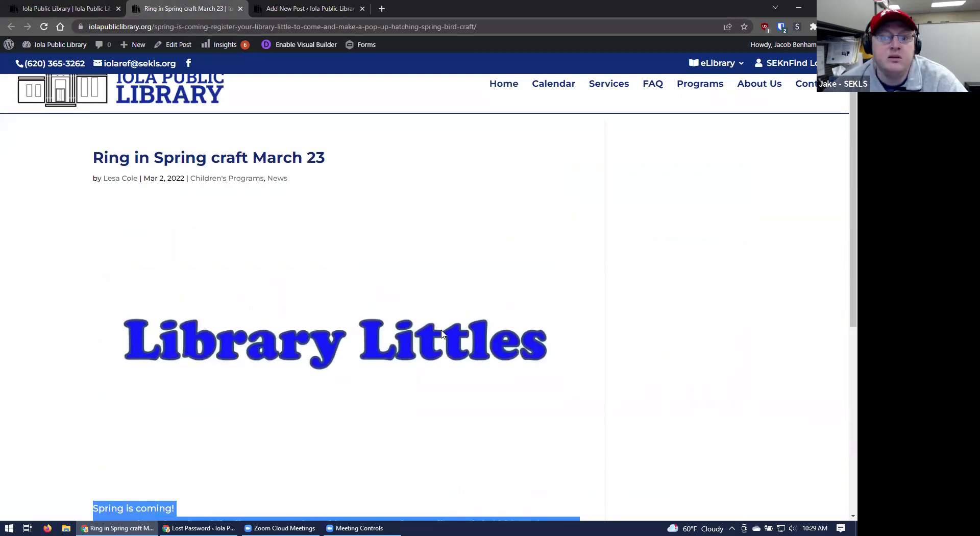
Scroll through the Ring in Spring craft post, then return to the homepage's Library News cards
{"action": "scroll", "coordinate": [313, 308], "scroll_direction": "down", "scroll_amount": 5}
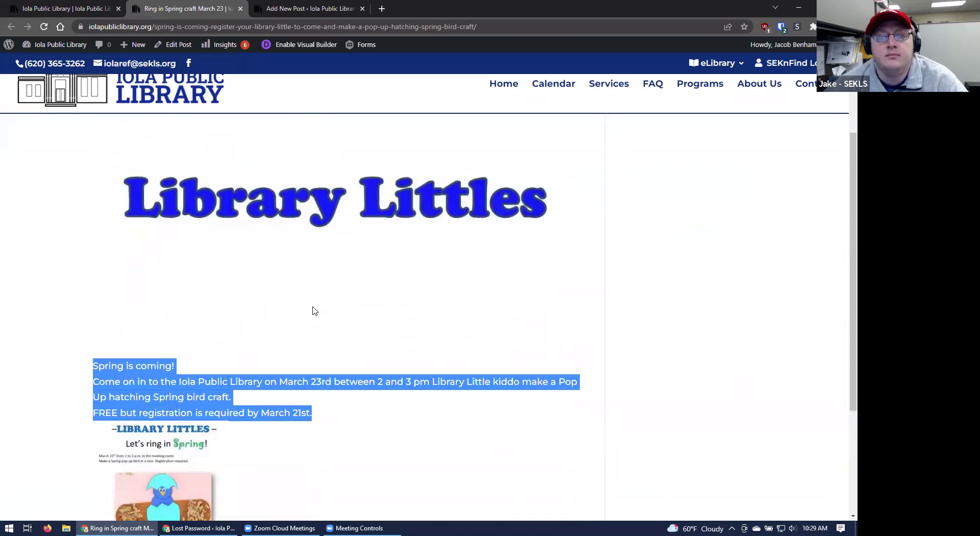
{"action": "scroll", "coordinate": [313, 308], "scroll_direction": "down", "scroll_amount": 1}
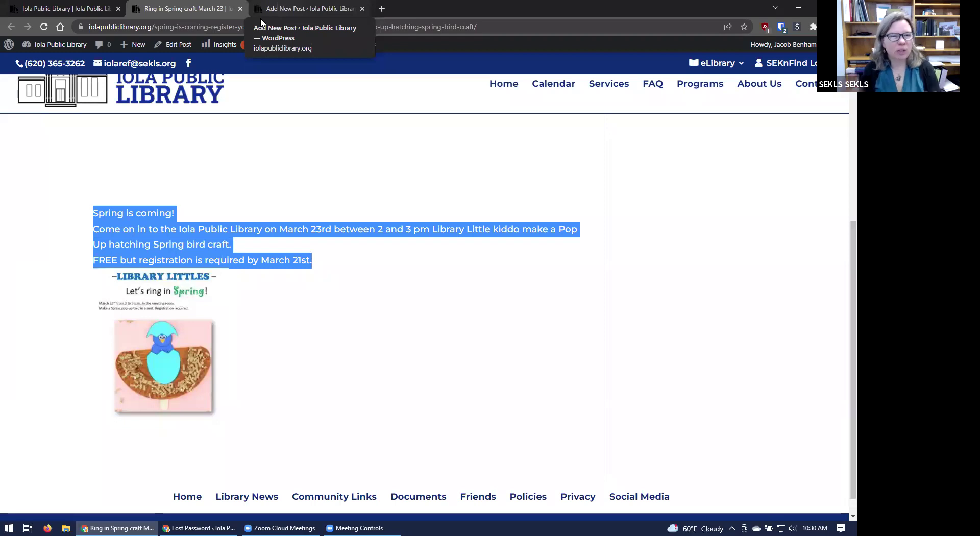
{"action": "scroll", "coordinate": [249, 352], "scroll_direction": "up", "scroll_amount": 6}
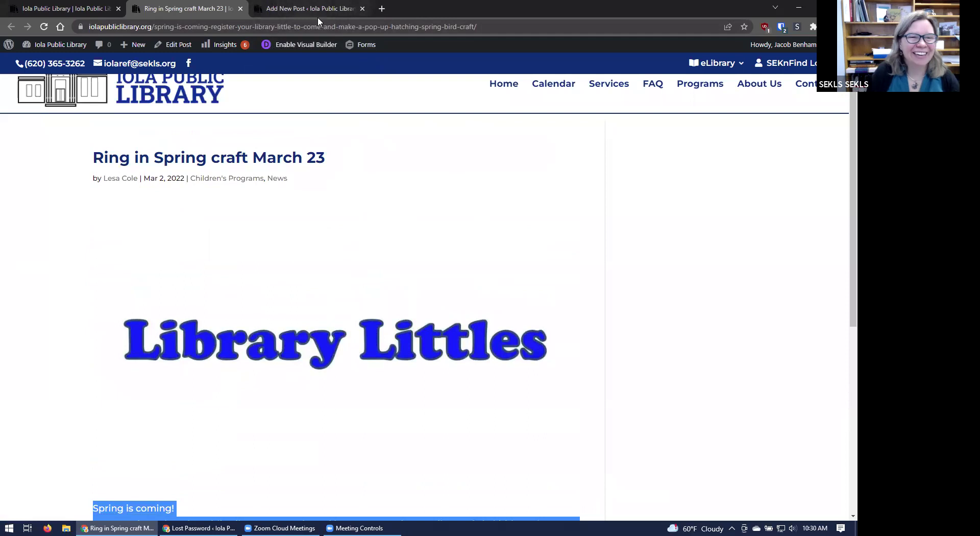
{"action": "left_click", "coordinate": [77, 11]}
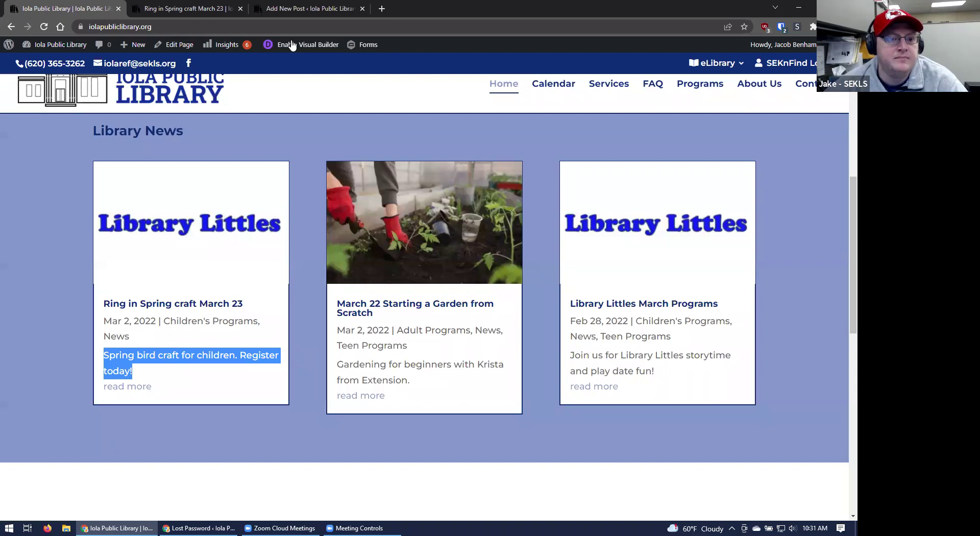
{"action": "key", "text": "ctrl+3"}
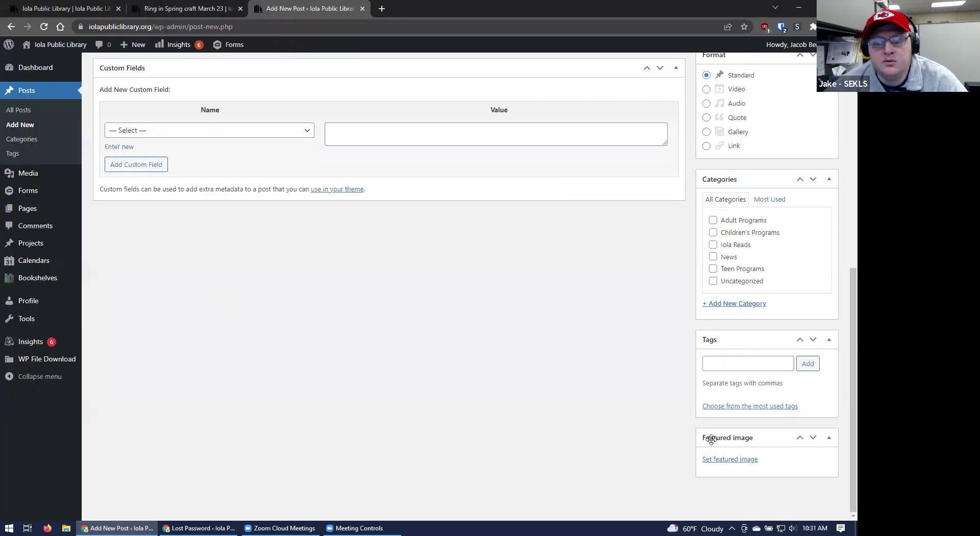
{"action": "scroll", "coordinate": [232, 229], "scroll_direction": "up", "scroll_amount": 9}
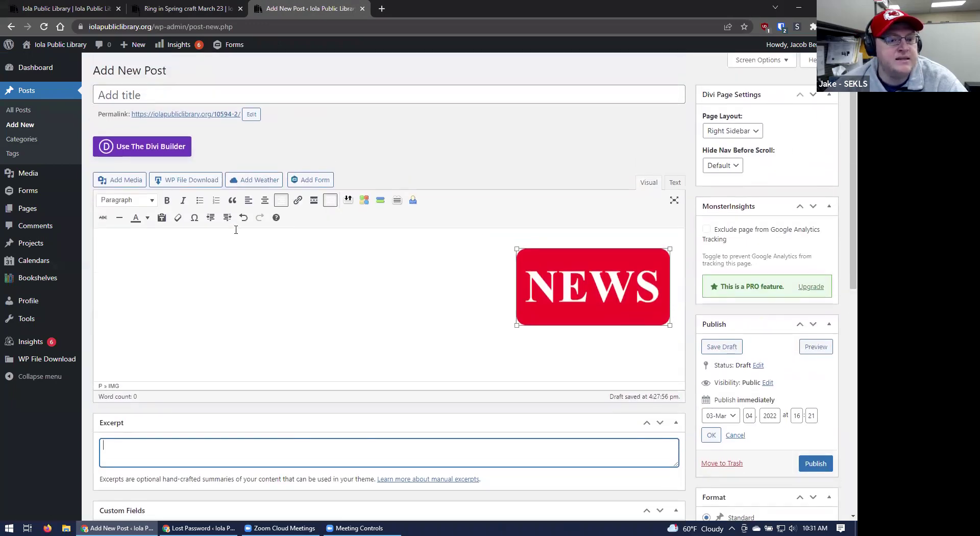
{"action": "scroll", "coordinate": [236, 229], "scroll_direction": "down", "scroll_amount": 7}
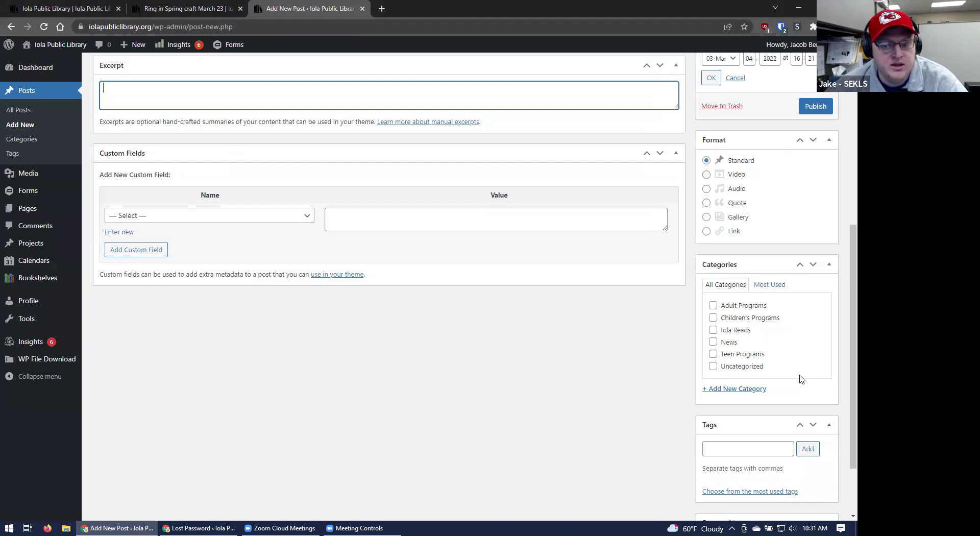
{"action": "left_click_drag", "start_coordinate": [805, 310], "coordinate": [773, 374]}
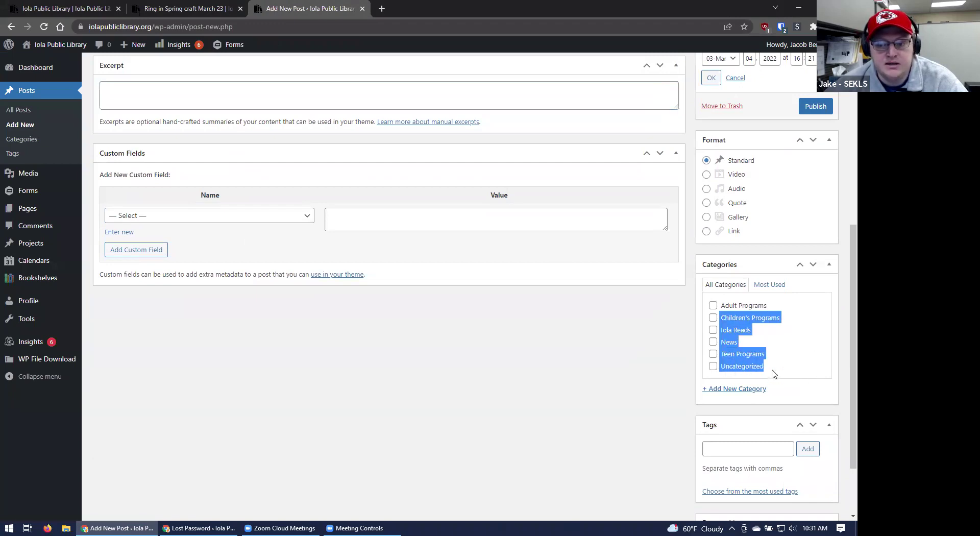
{"action": "left_click", "coordinate": [784, 370]}
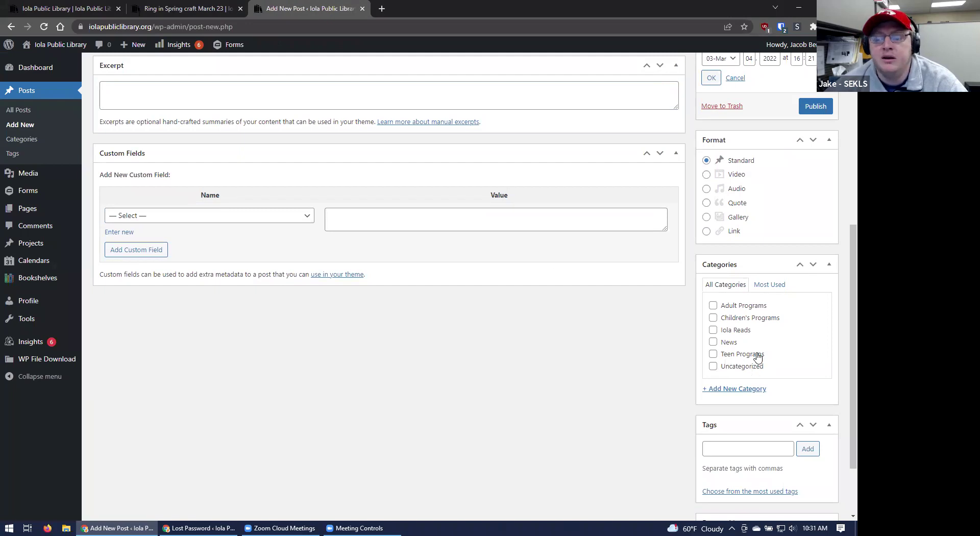
{"action": "left_click", "coordinate": [179, 8]}
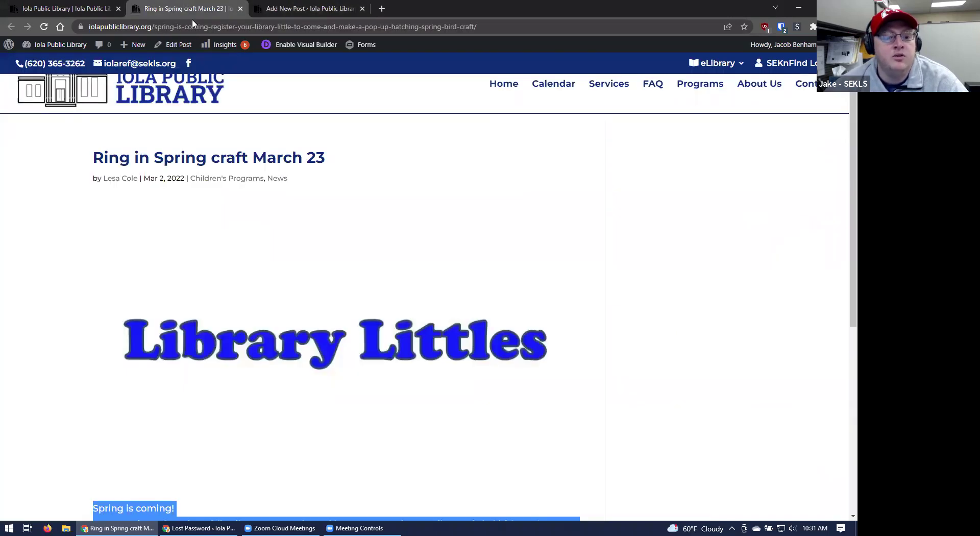
{"action": "left_click", "coordinate": [92, 6]}
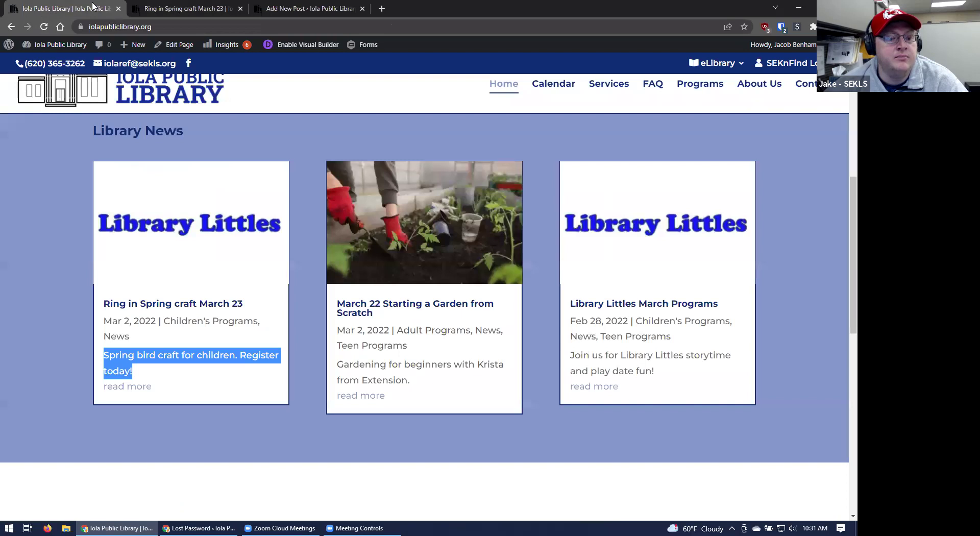
{"action": "scroll", "coordinate": [153, 204], "scroll_direction": "up", "scroll_amount": 2}
{"action": "left_click_drag", "start_coordinate": [229, 233], "coordinate": [87, 240]}
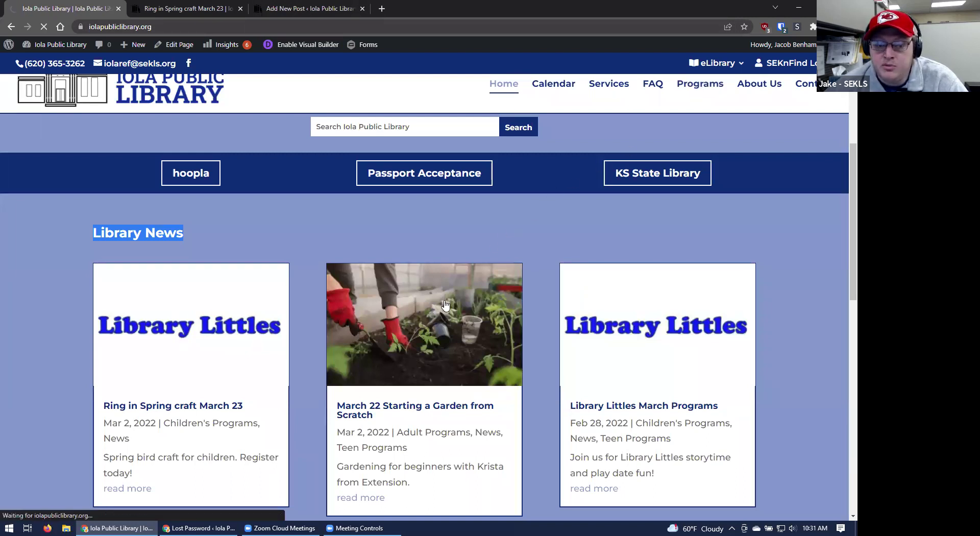
Look over the library's Programs page, go back Home, and return to the Add New Post editor
{"action": "left_click", "coordinate": [364, 305]}
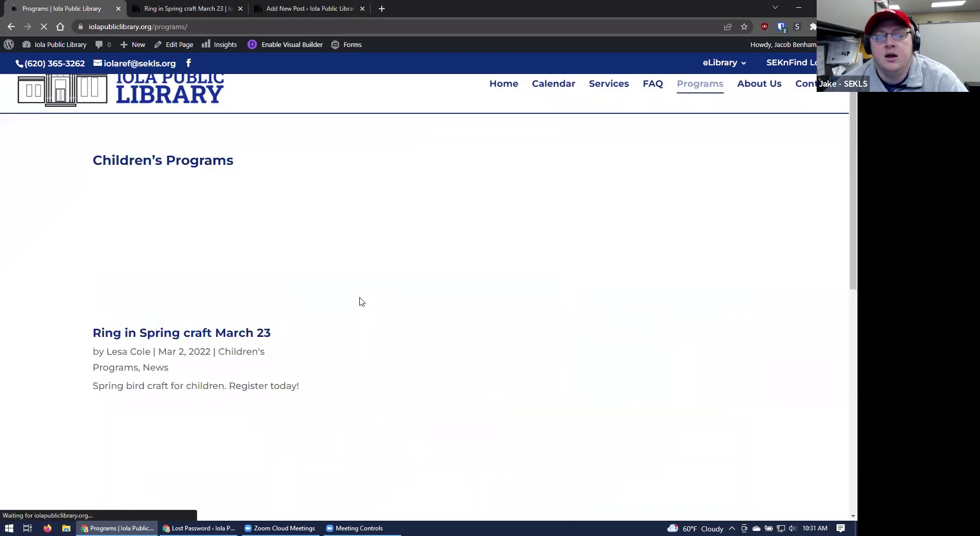
{"action": "left_click_drag", "start_coordinate": [335, 159], "coordinate": [508, 159]}
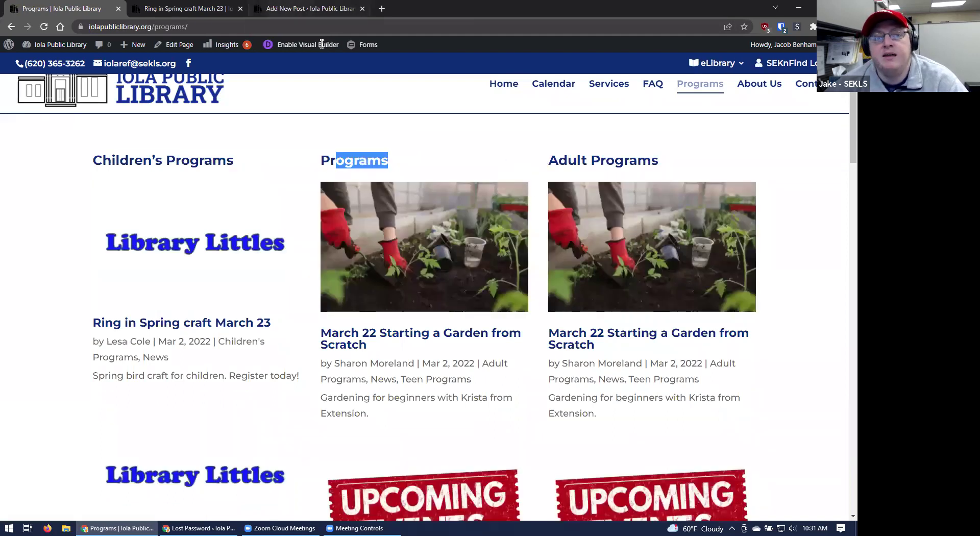
{"action": "left_click", "coordinate": [296, 9]}
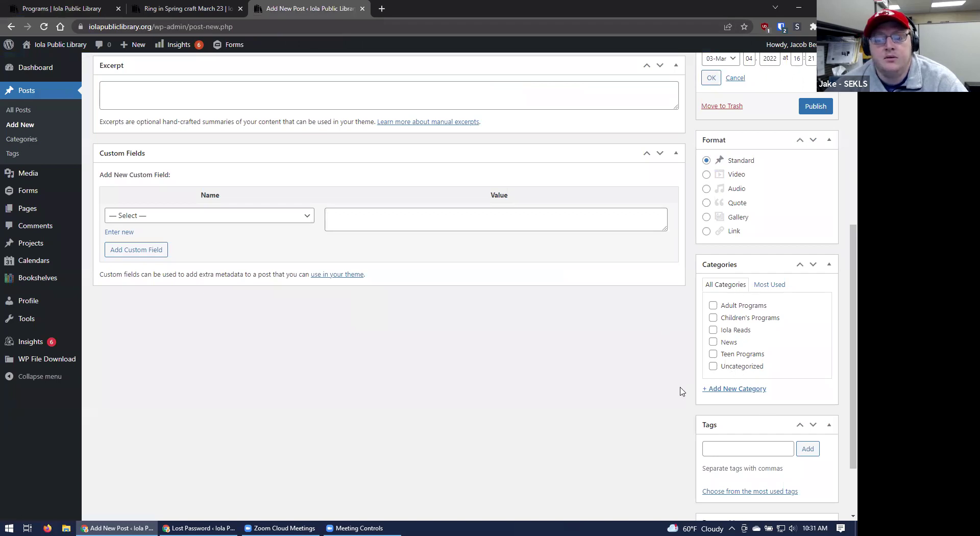
{"action": "scroll", "coordinate": [737, 363], "scroll_direction": "up", "scroll_amount": 3}
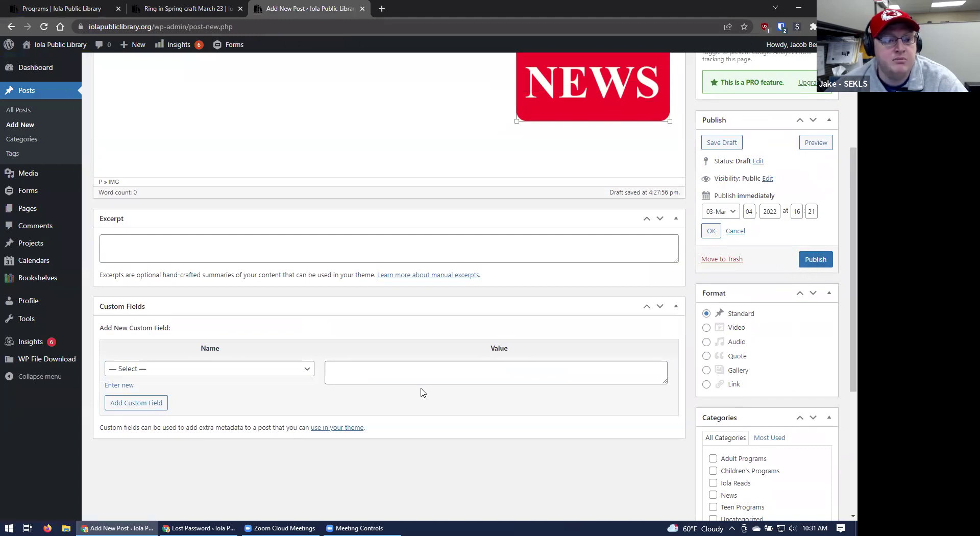
{"action": "scroll", "coordinate": [197, 290], "scroll_direction": "up", "scroll_amount": 4}
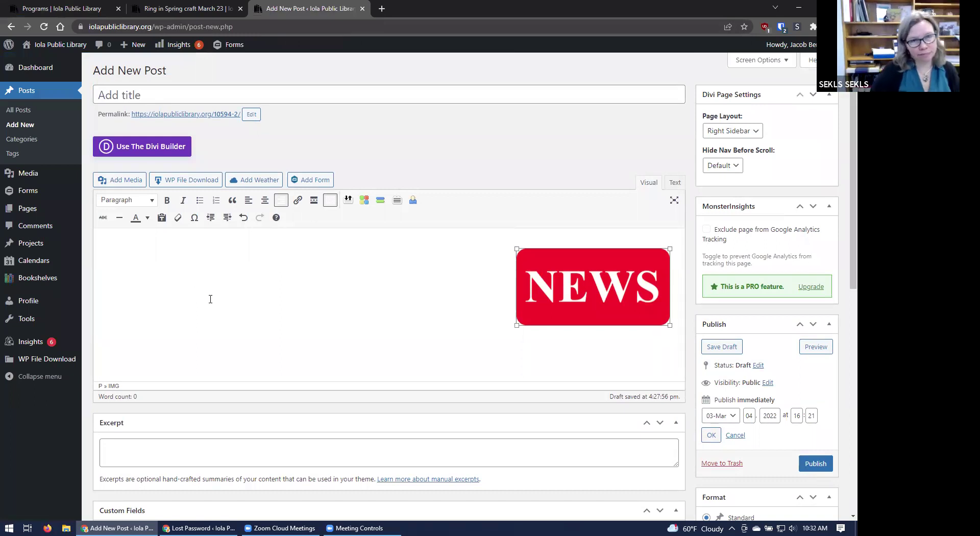
{"action": "left_click", "coordinate": [62, 8]}
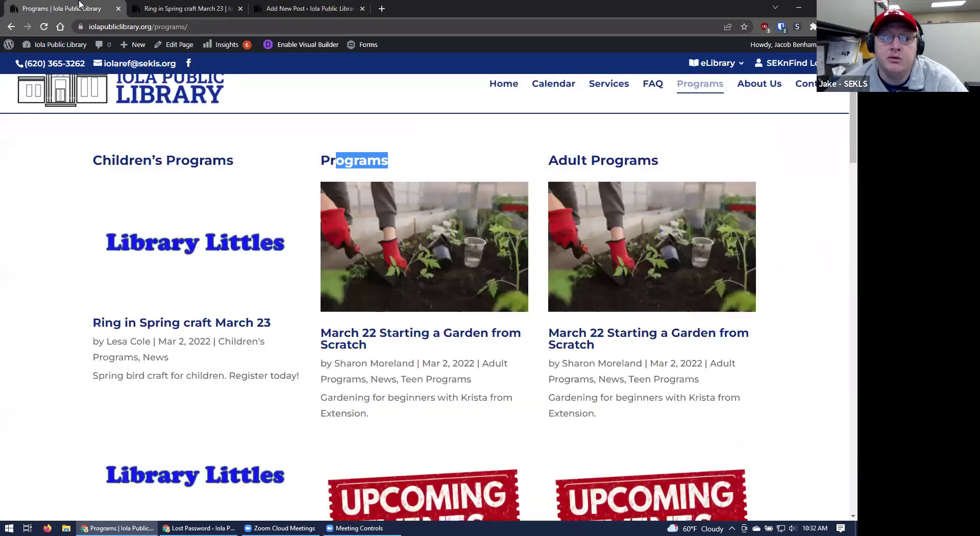
{"action": "left_click", "coordinate": [72, 100]}
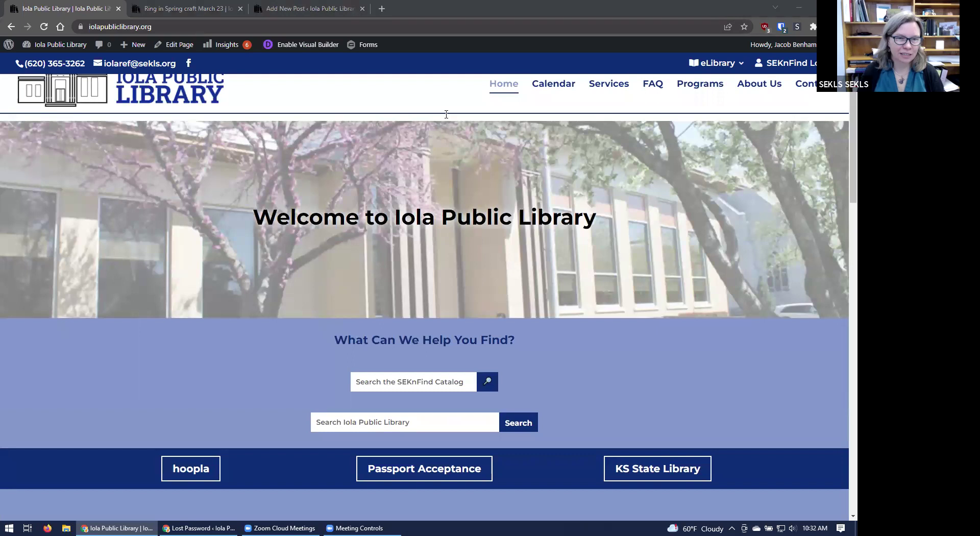
{"action": "left_click", "coordinate": [289, 8]}
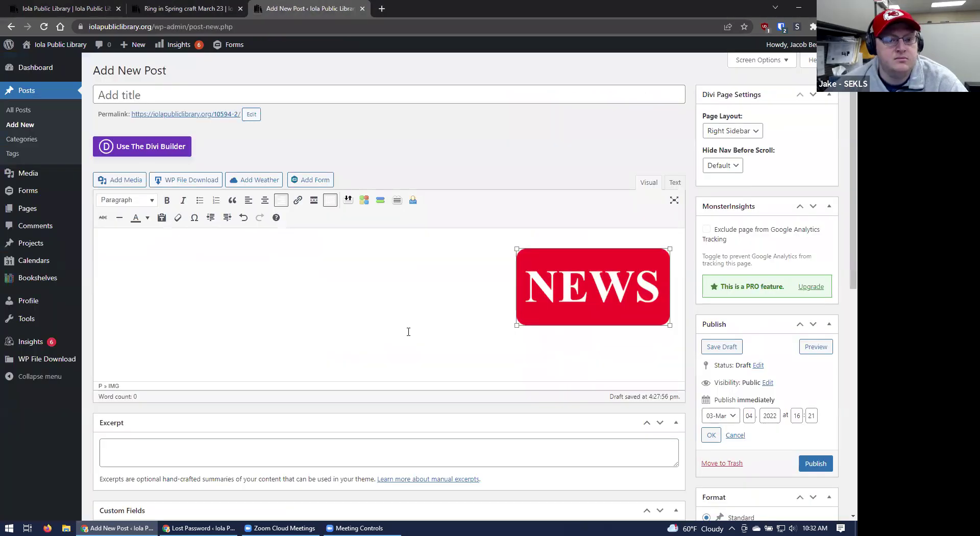
Title the new post 'Test'
{"action": "left_click", "coordinate": [159, 94]}
{"action": "type", "text": "Test"}
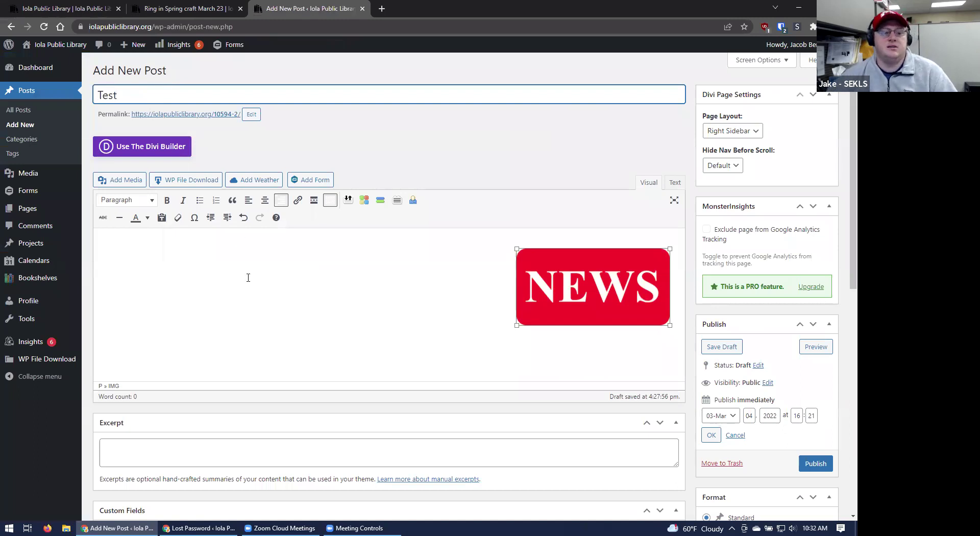
{"action": "scroll", "coordinate": [248, 278], "scroll_direction": "down", "scroll_amount": 3}
Publish the Test post with excerpt 'This is a test', then view the library homepage
{"action": "left_click", "coordinate": [259, 306]}
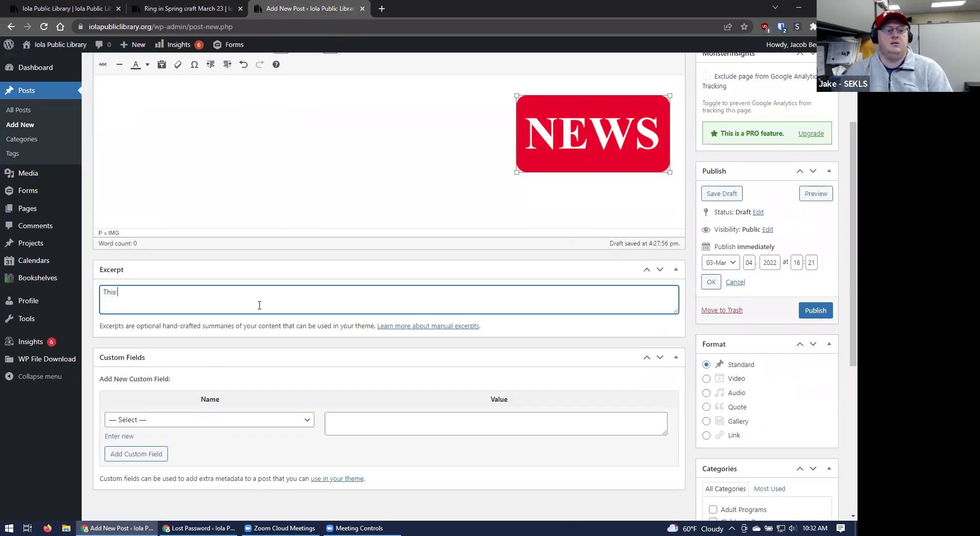
{"action": "scroll", "coordinate": [260, 305], "scroll_direction": "down", "scroll_amount": 1}
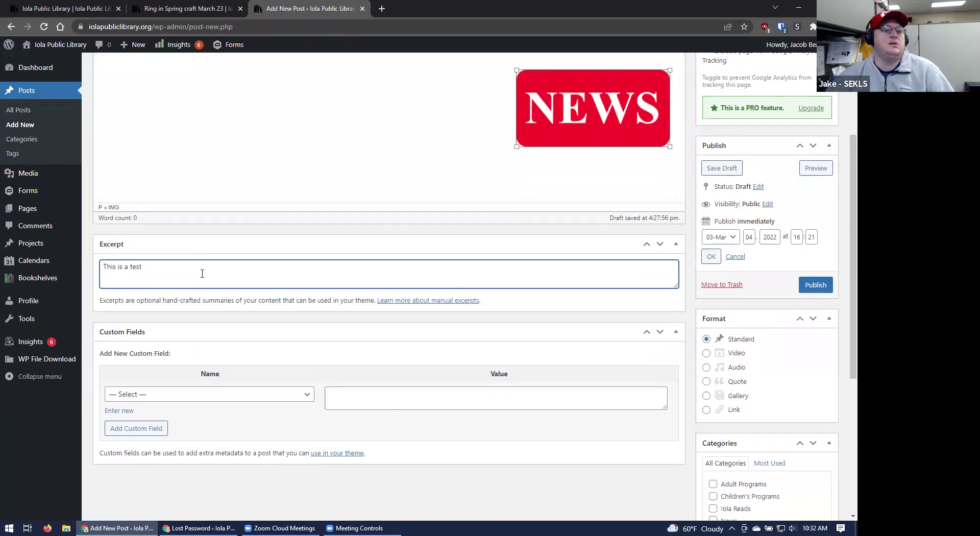
{"action": "scroll", "coordinate": [214, 281], "scroll_direction": "up", "scroll_amount": 3}
{"action": "left_click", "coordinate": [122, 245]}
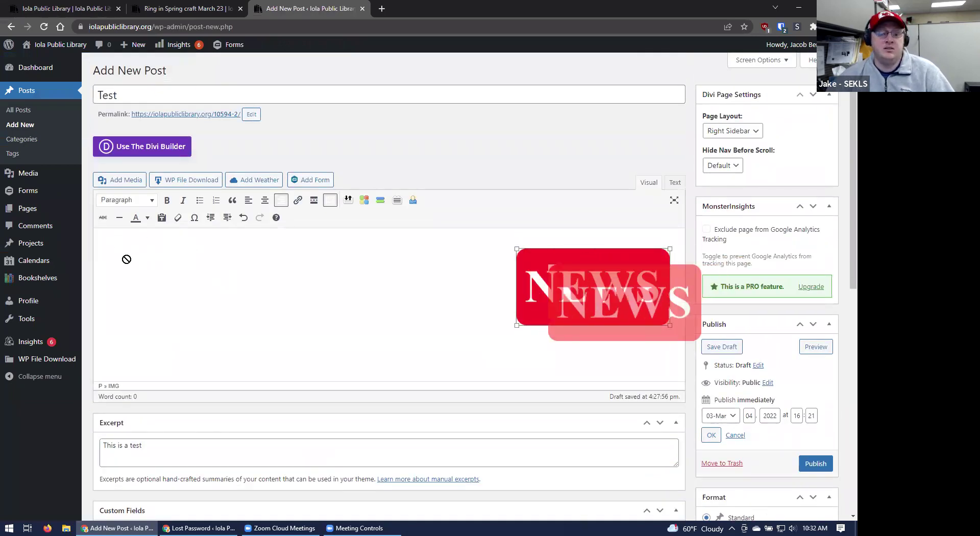
{"action": "scroll", "coordinate": [563, 279], "scroll_direction": "down", "scroll_amount": 9}
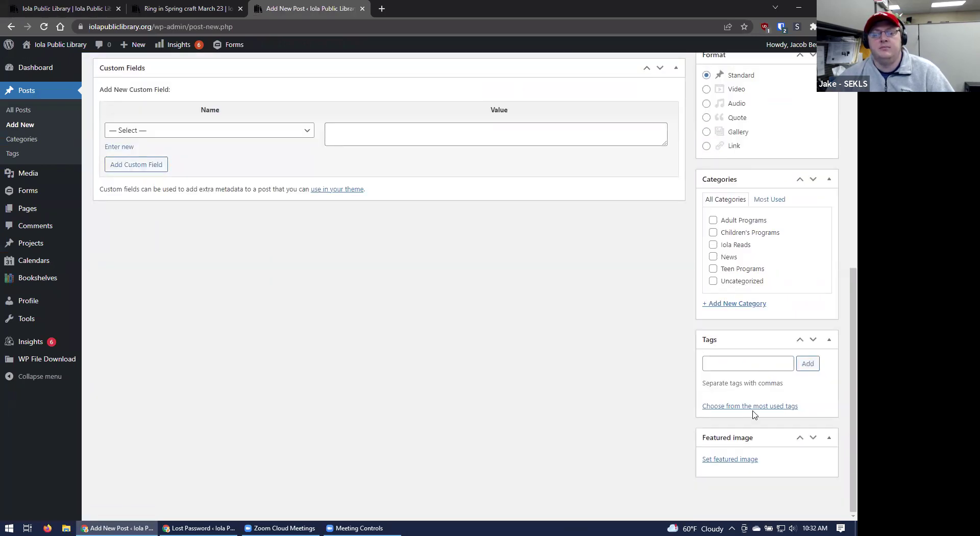
{"action": "scroll", "coordinate": [750, 455], "scroll_direction": "up", "scroll_amount": 8}
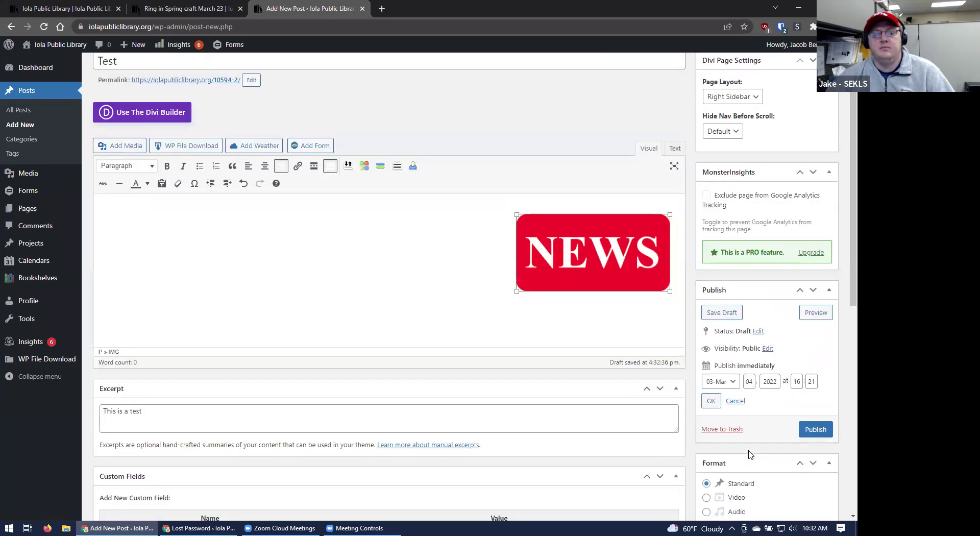
{"action": "scroll", "coordinate": [755, 444], "scroll_direction": "down", "scroll_amount": 1}
{"action": "left_click", "coordinate": [816, 378]}
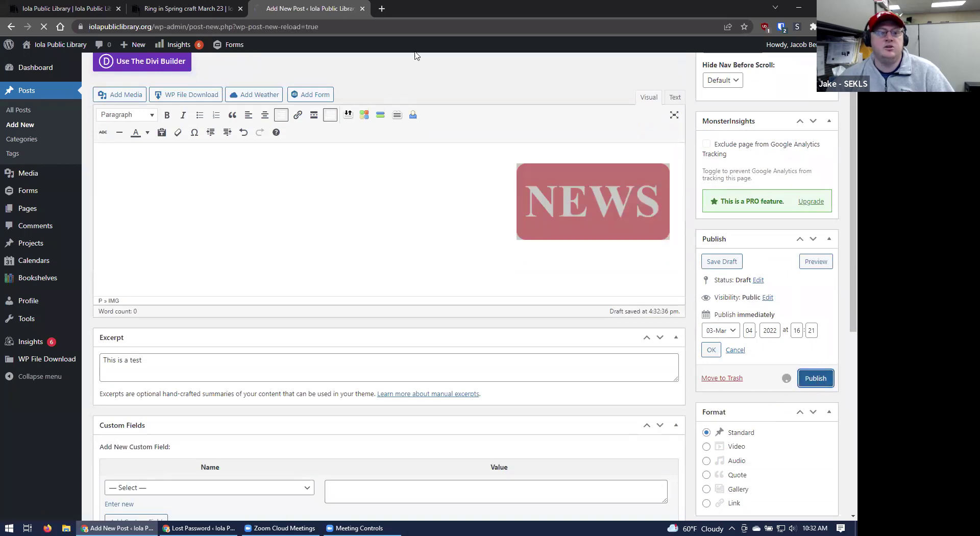
{"action": "left_click", "coordinate": [54, 9]}
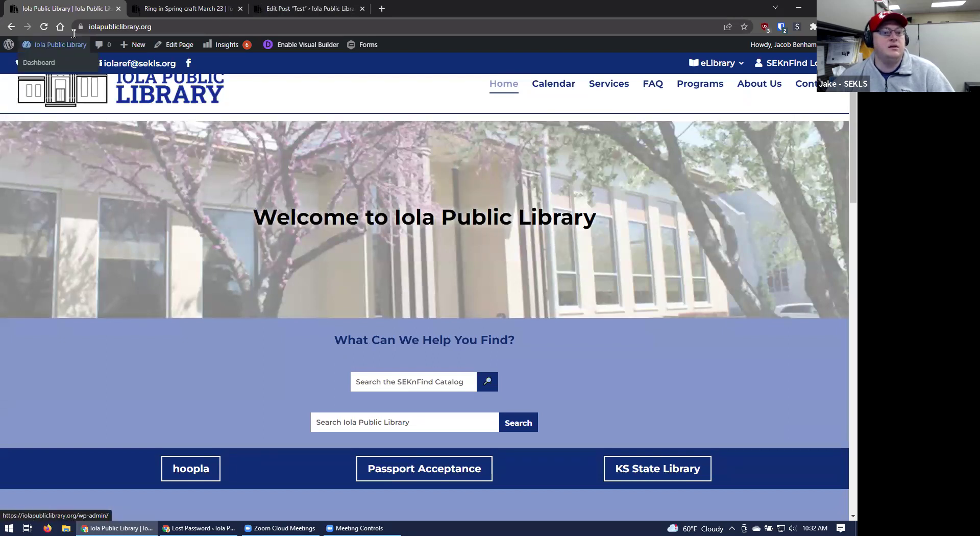
Reload the homepage and scroll down to the Test card in Library News
{"action": "left_click", "coordinate": [44, 26]}
{"action": "scroll", "coordinate": [147, 333], "scroll_direction": "down", "scroll_amount": 3}
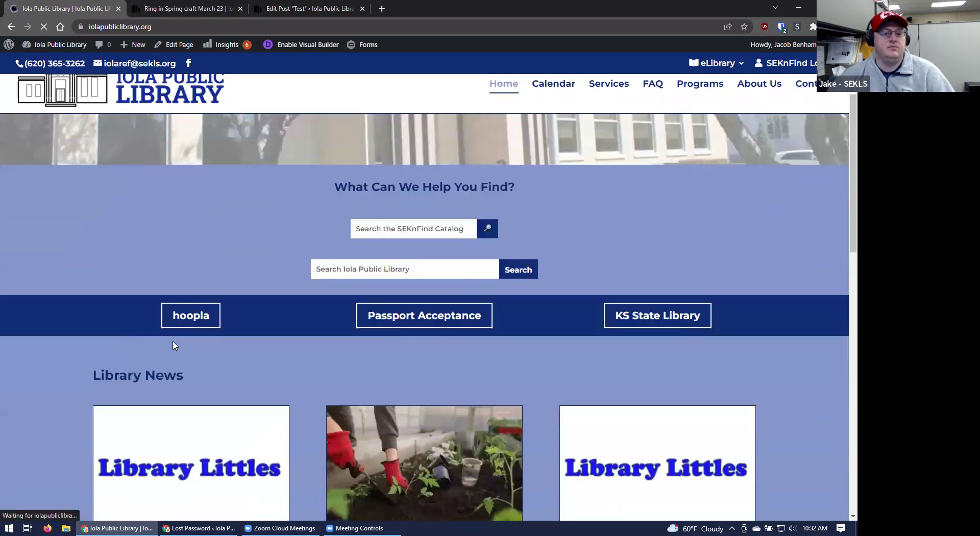
{"action": "scroll", "coordinate": [234, 359], "scroll_direction": "down", "scroll_amount": 2}
{"action": "scroll", "coordinate": [236, 360], "scroll_direction": "down", "scroll_amount": 6}
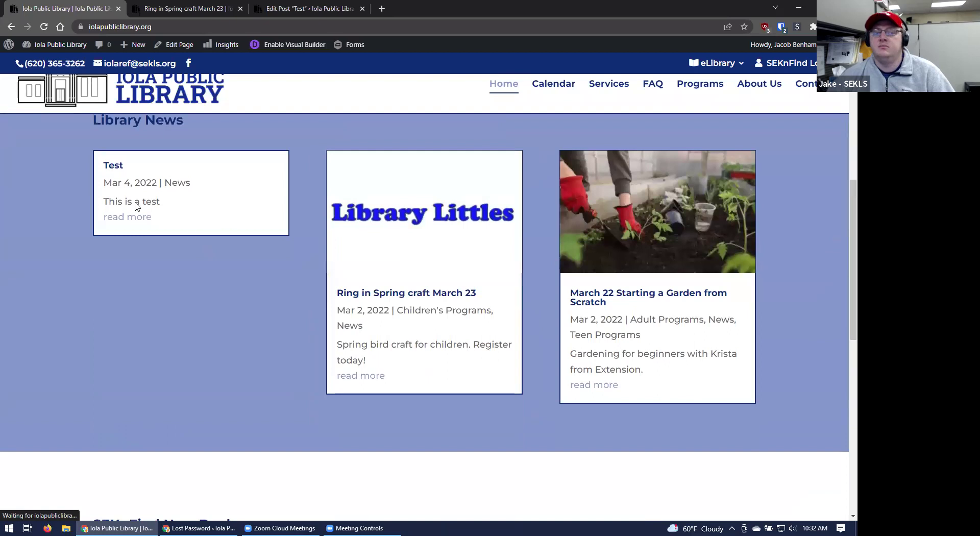
{"action": "left_click_drag", "start_coordinate": [206, 247], "coordinate": [100, 169]}
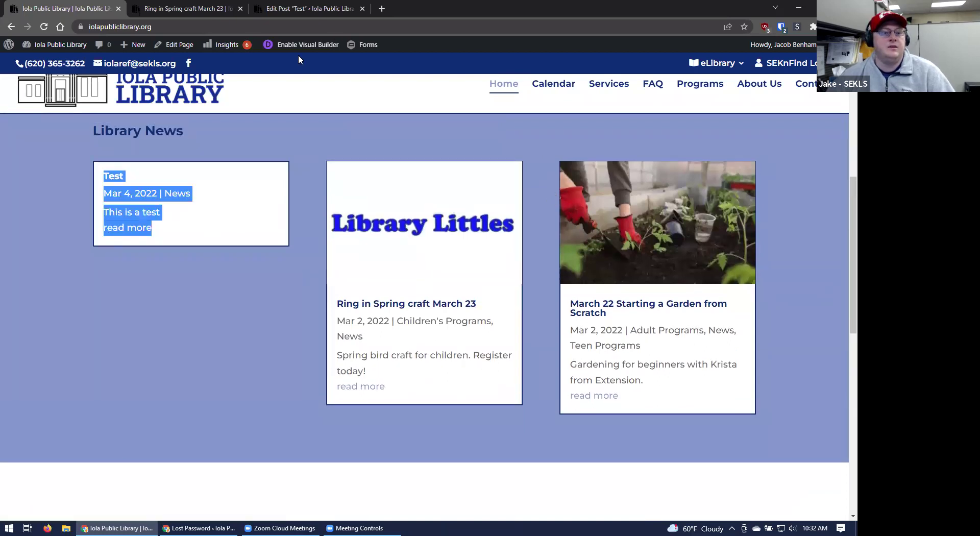
Return to the published Test post's Edit Post tab
{"action": "key", "text": "ctrl+Tab"}
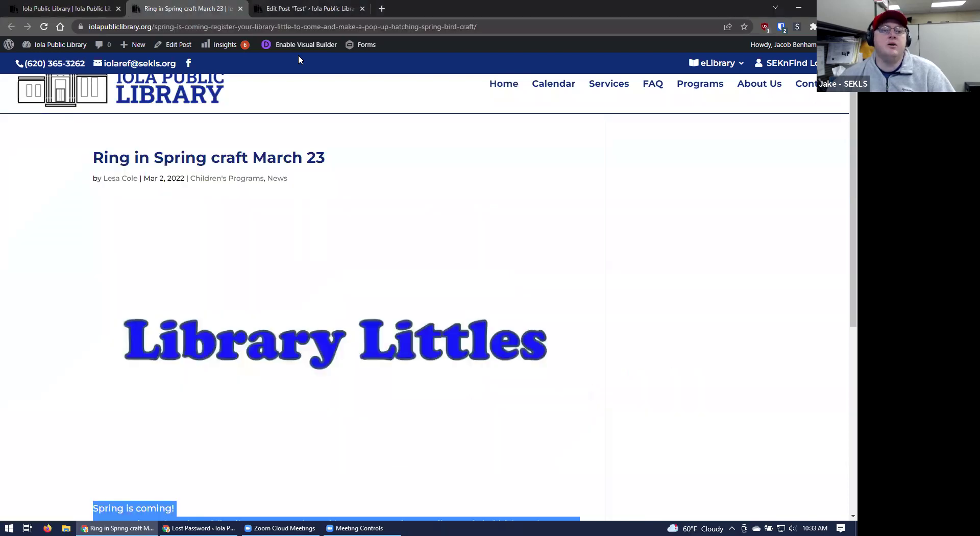
{"action": "key", "text": "ctrl+Tab"}
{"action": "scroll", "coordinate": [479, 251], "scroll_direction": "down", "scroll_amount": 1}
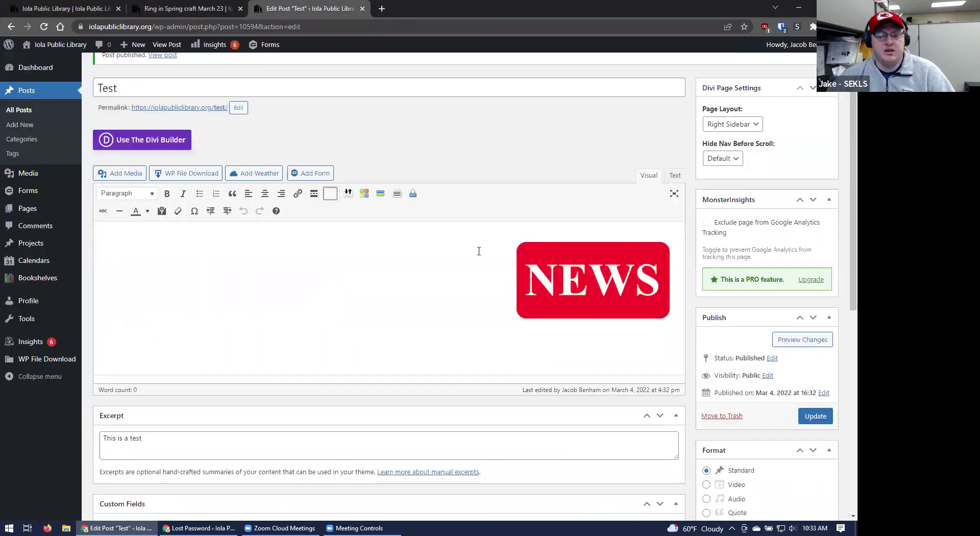
Set the Test post's visibility to Private and update it
{"action": "scroll", "coordinate": [479, 251], "scroll_direction": "down", "scroll_amount": 5}
{"action": "scroll", "coordinate": [636, 271], "scroll_direction": "up", "scroll_amount": 3}
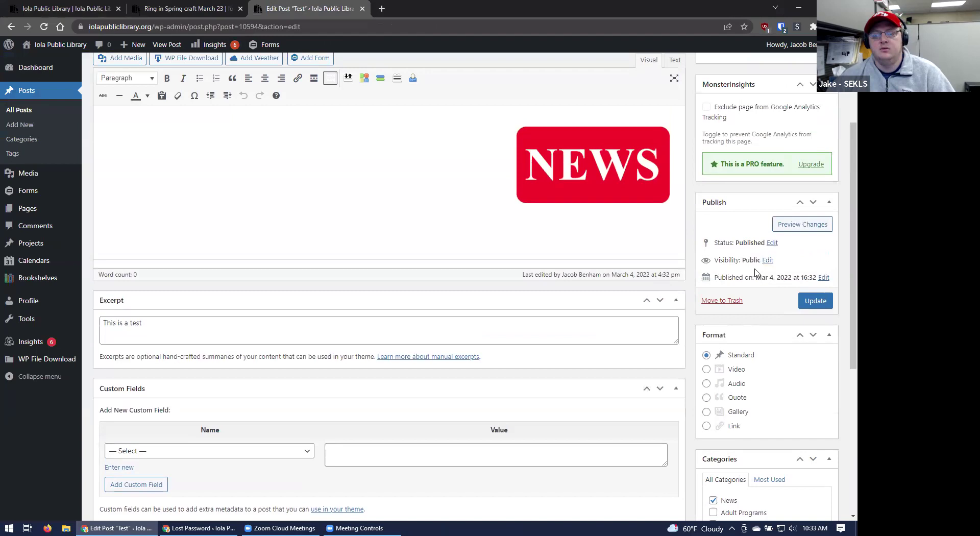
{"action": "left_click", "coordinate": [767, 260]}
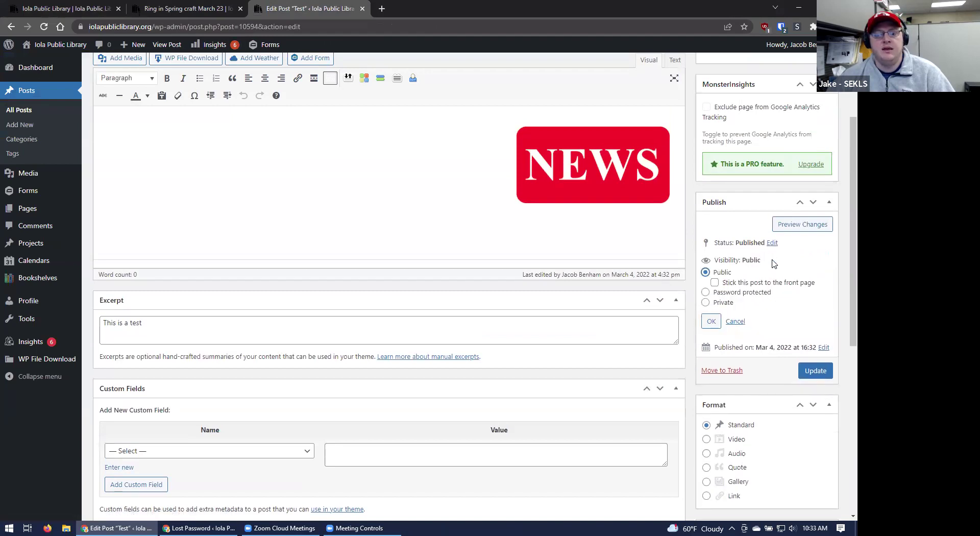
{"action": "left_click", "coordinate": [707, 303]}
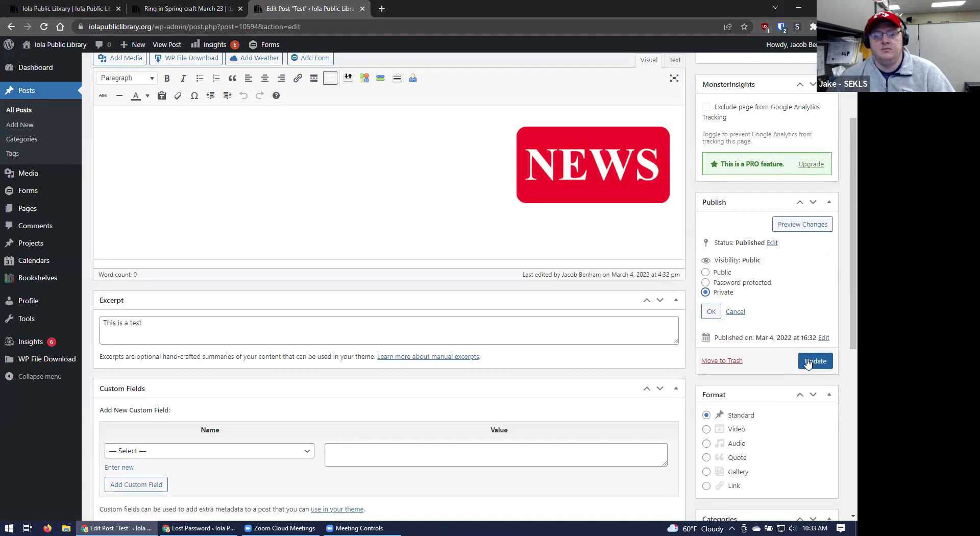
{"action": "left_click", "coordinate": [808, 363]}
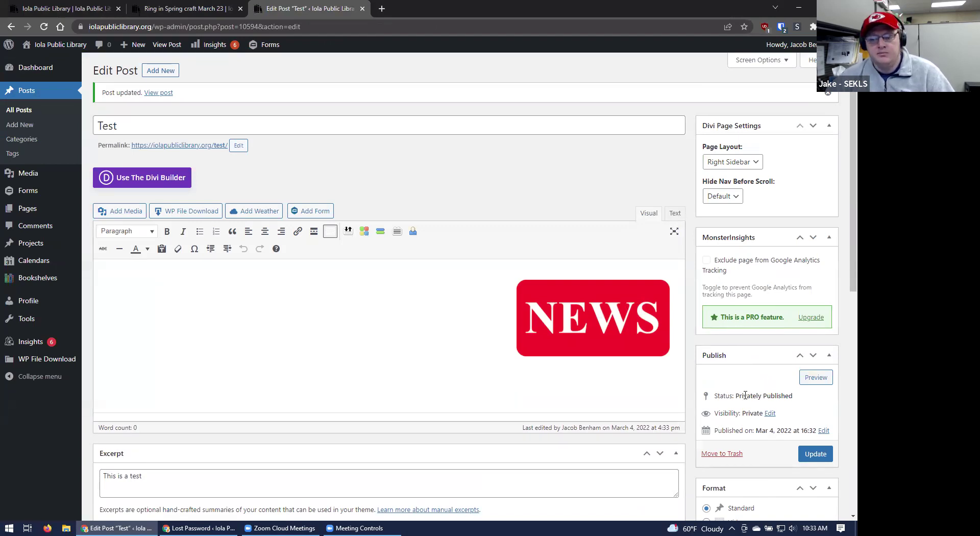
Reload the homepage to confirm Library News now lists 'Private: Test'
{"action": "left_click", "coordinate": [32, 4]}
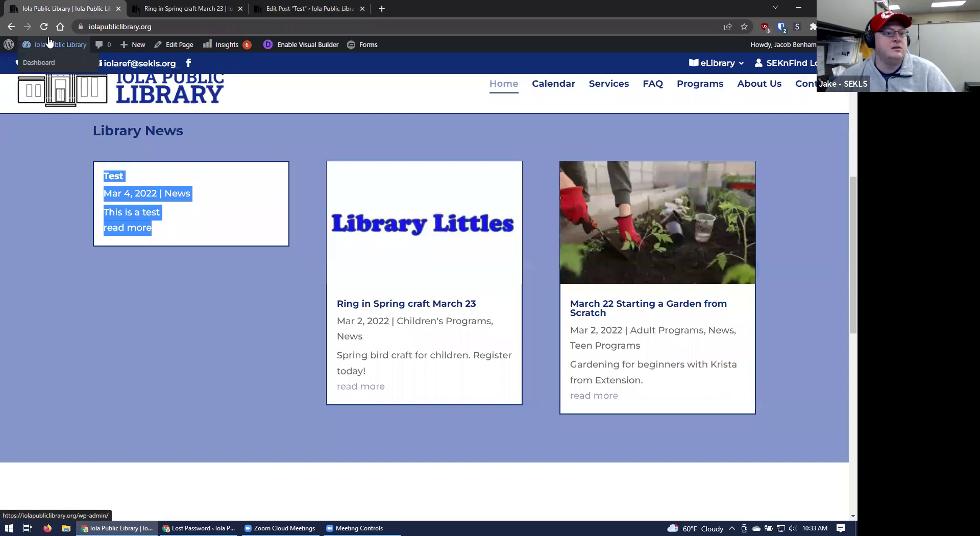
{"action": "left_click", "coordinate": [47, 29]}
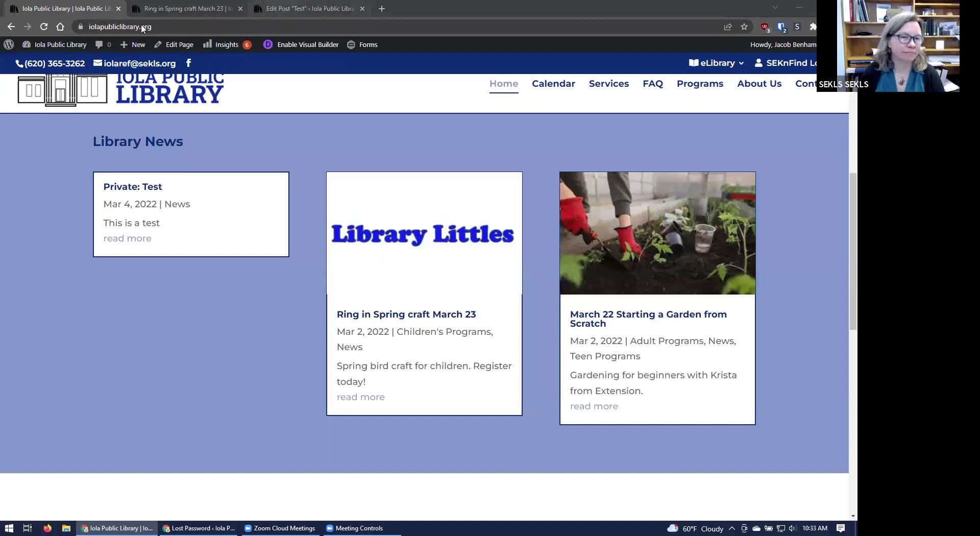
{"action": "key", "text": "ctrl+3"}
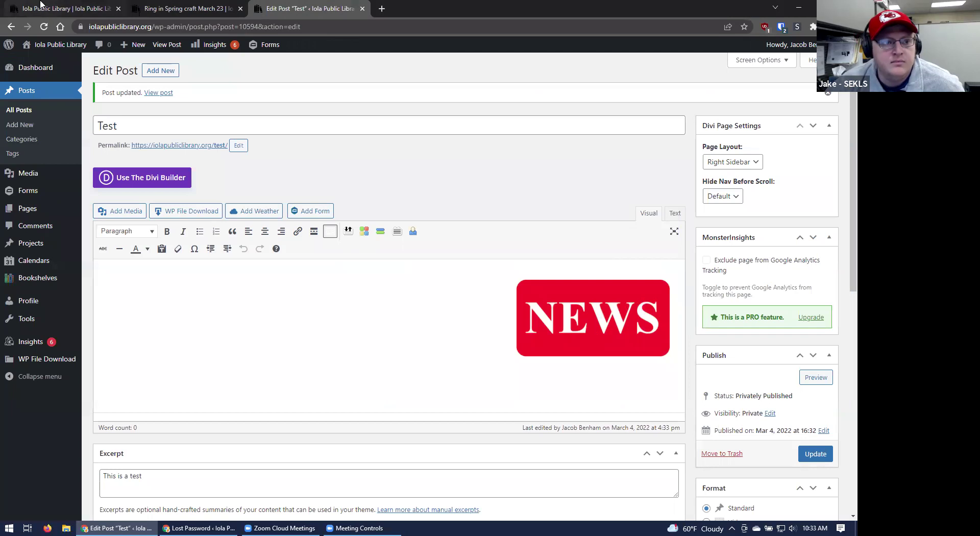
{"action": "key", "text": "ctrl+1"}
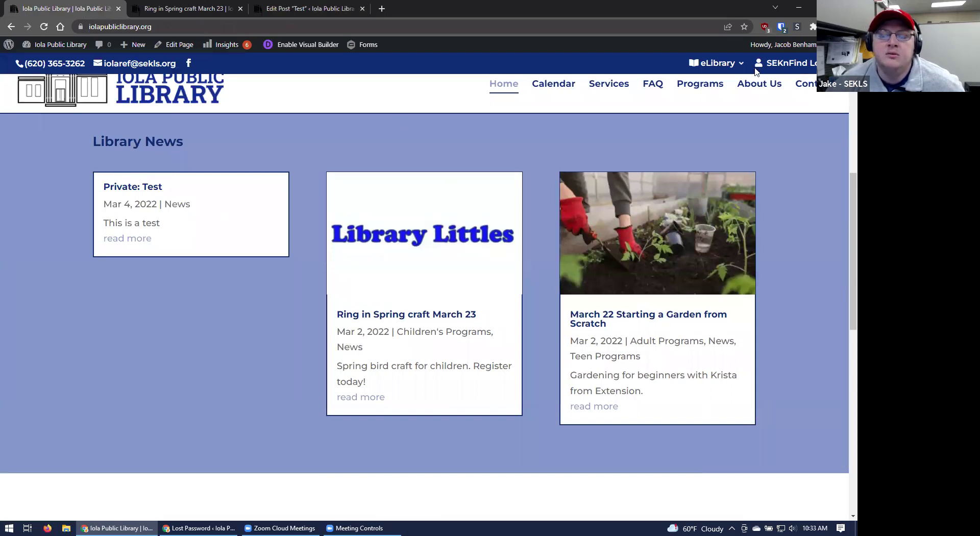
{"action": "left_click", "coordinate": [848, 26]}
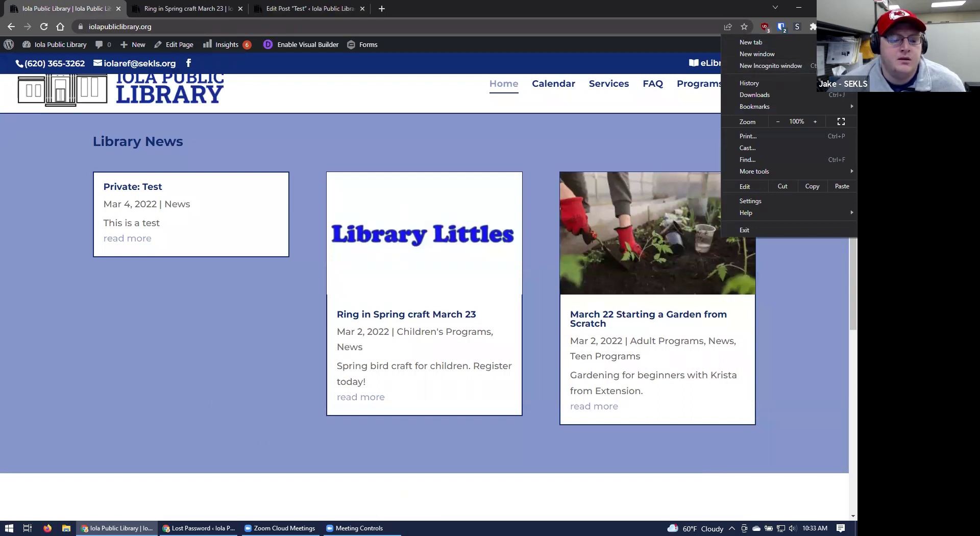
Load iolapubliclibrary.org logged out in the incognito window and confirm no Test card appears
{"action": "left_click", "coordinate": [199, 527]}
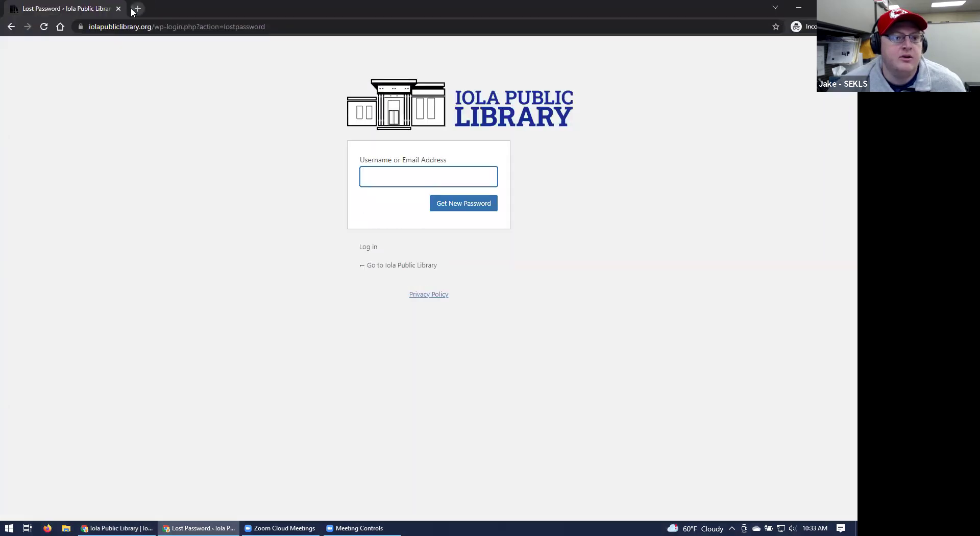
{"action": "left_click", "coordinate": [131, 8]}
{"action": "left_click", "coordinate": [77, 8]}
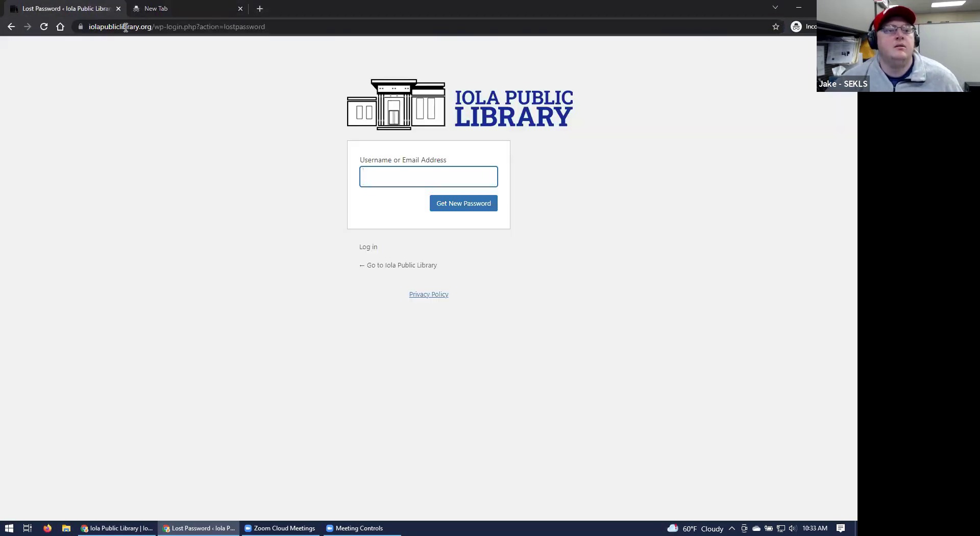
{"action": "left_click_drag", "start_coordinate": [153, 27], "coordinate": [452, 53]}
{"action": "key", "text": "BackSpace"}
{"action": "key", "text": "Return"}
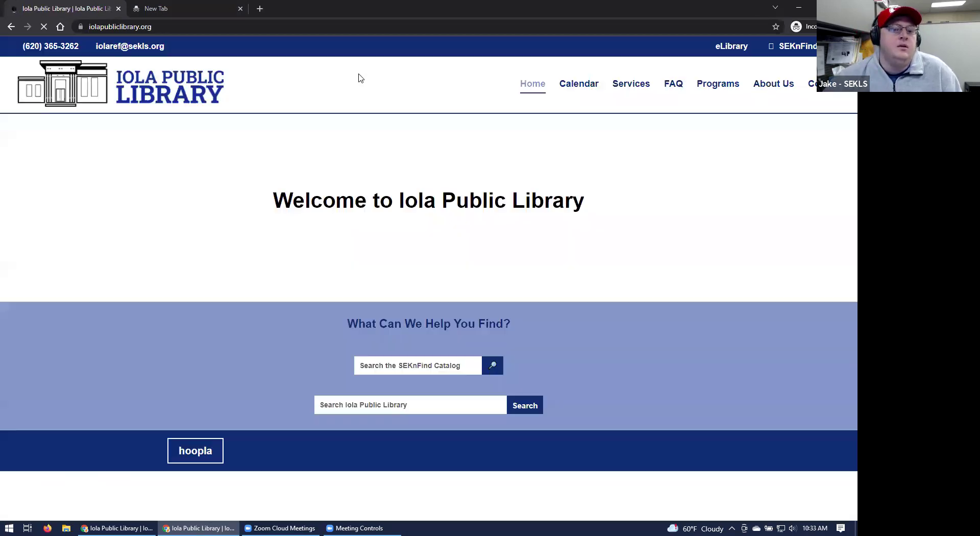
{"action": "scroll", "coordinate": [490, 313], "scroll_direction": "down", "scroll_amount": 6}
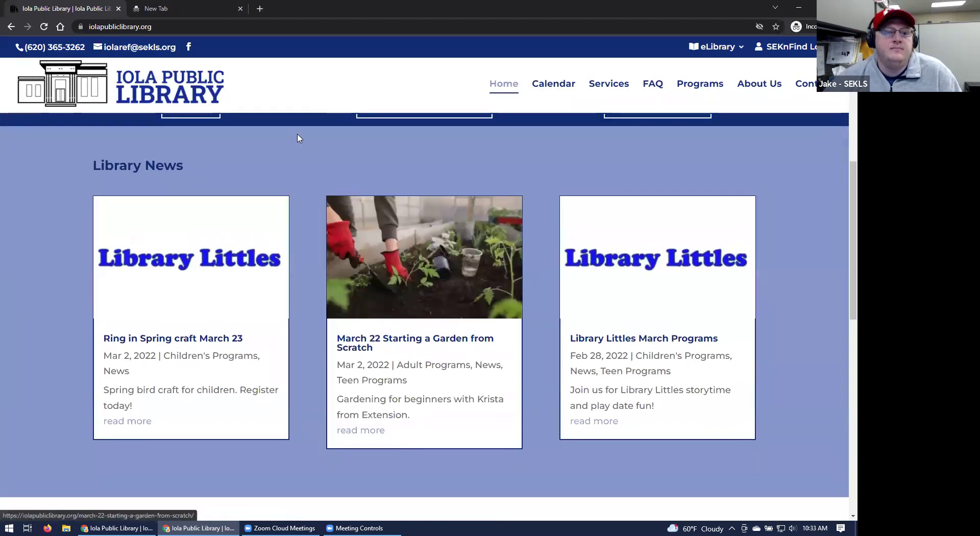
{"action": "left_click", "coordinate": [801, 7]}
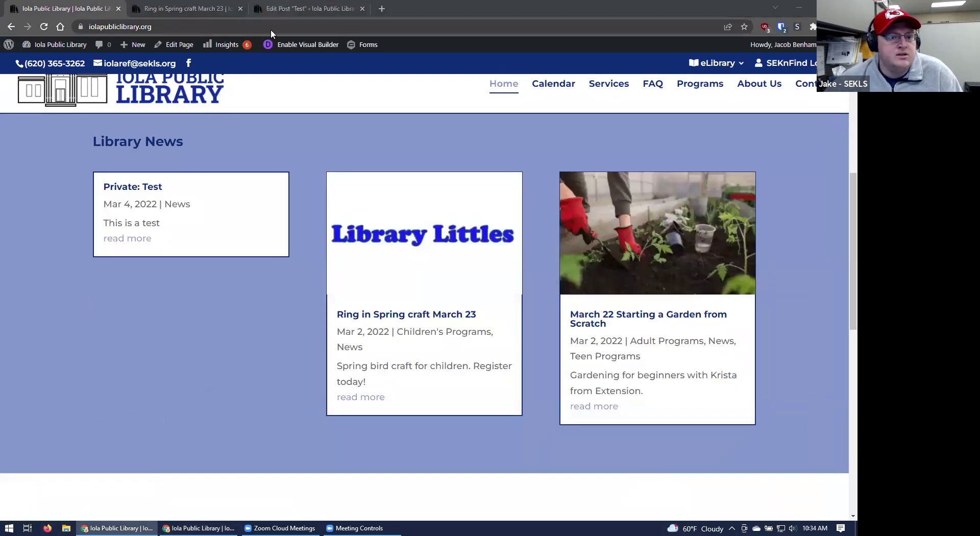
Move the Test post to the Trash from the All Posts list
{"action": "left_click", "coordinate": [202, 8]}
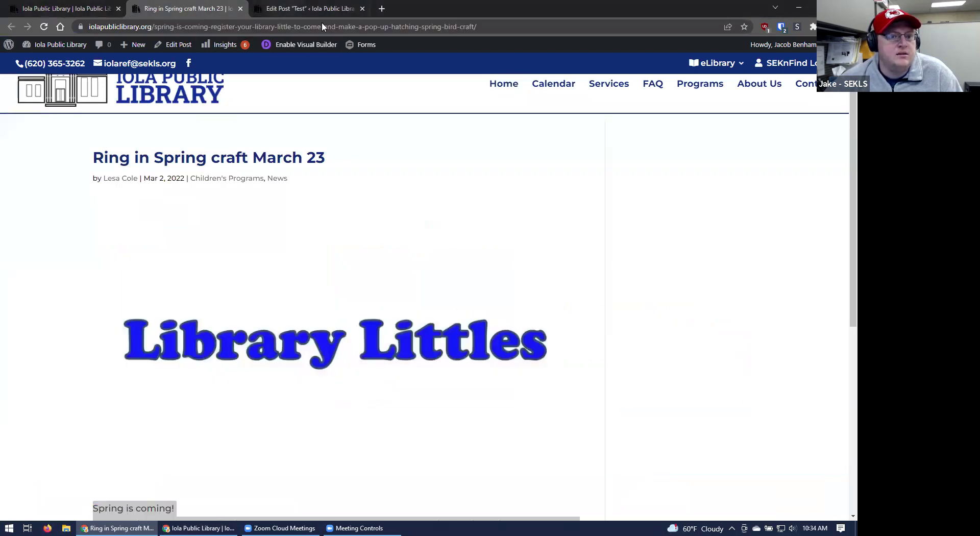
{"action": "left_click", "coordinate": [314, 9]}
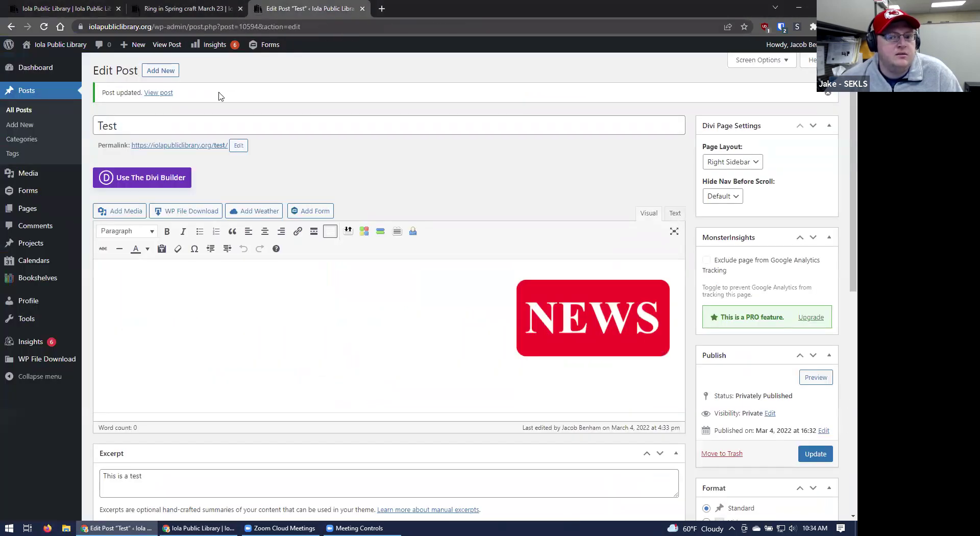
{"action": "left_click", "coordinate": [29, 114]}
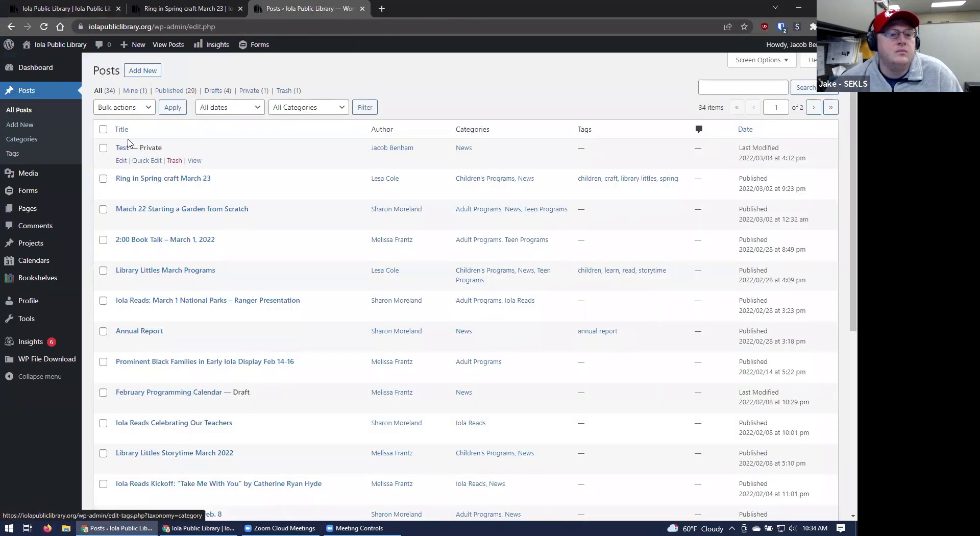
{"action": "left_click", "coordinate": [173, 160]}
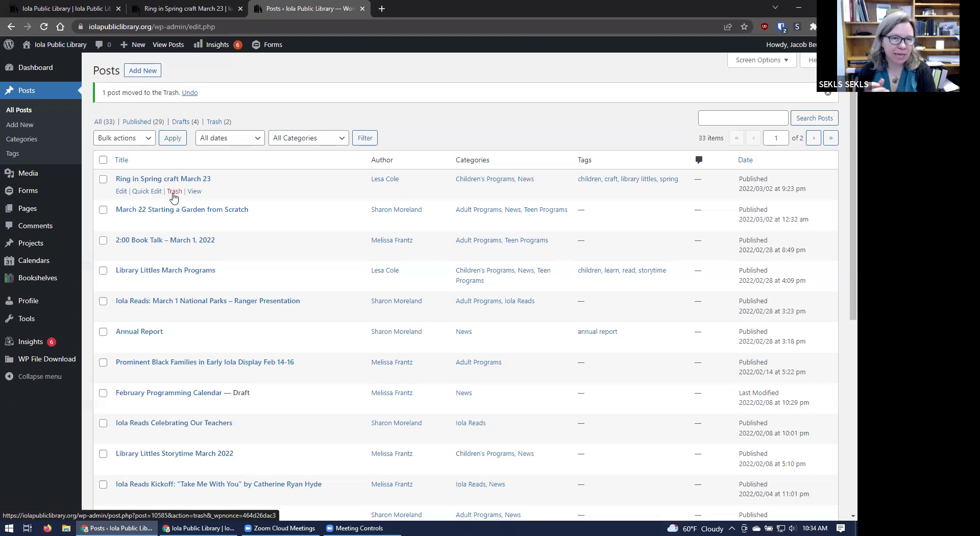
{"action": "left_click", "coordinate": [131, 72]}
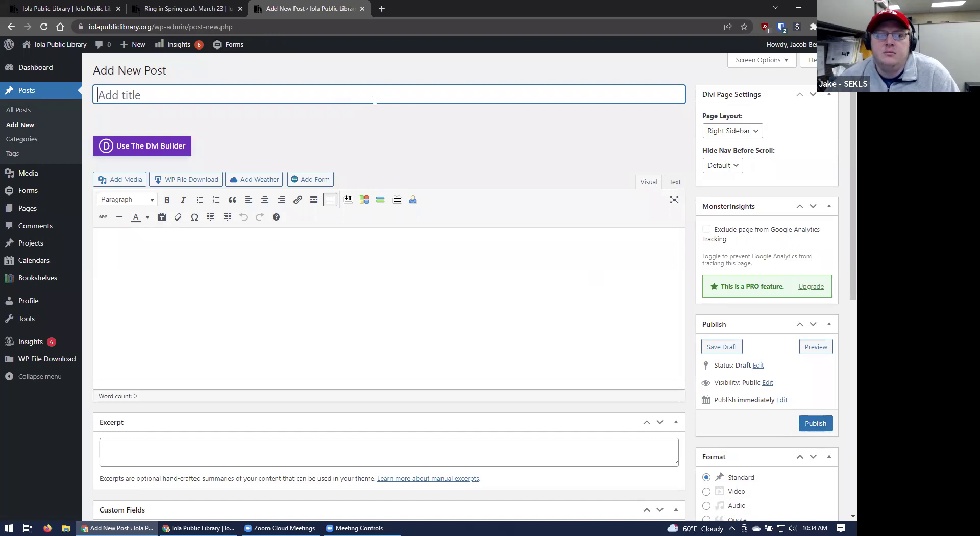
Open a blank Add New Post editor in a separate tab from the Posts list
{"action": "key", "text": "ctrl+w"}
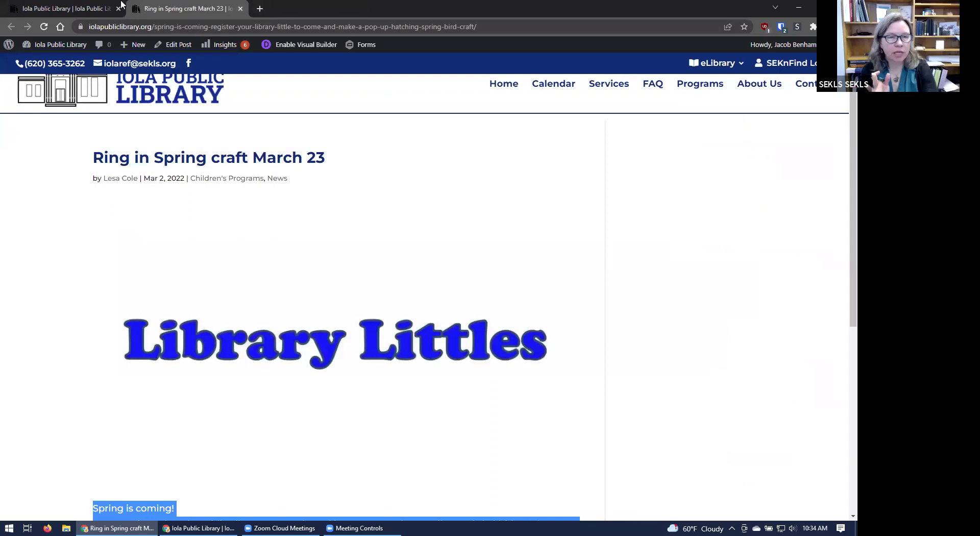
{"action": "key", "text": "alt+Left"}
{"action": "key", "text": "alt+Right"}
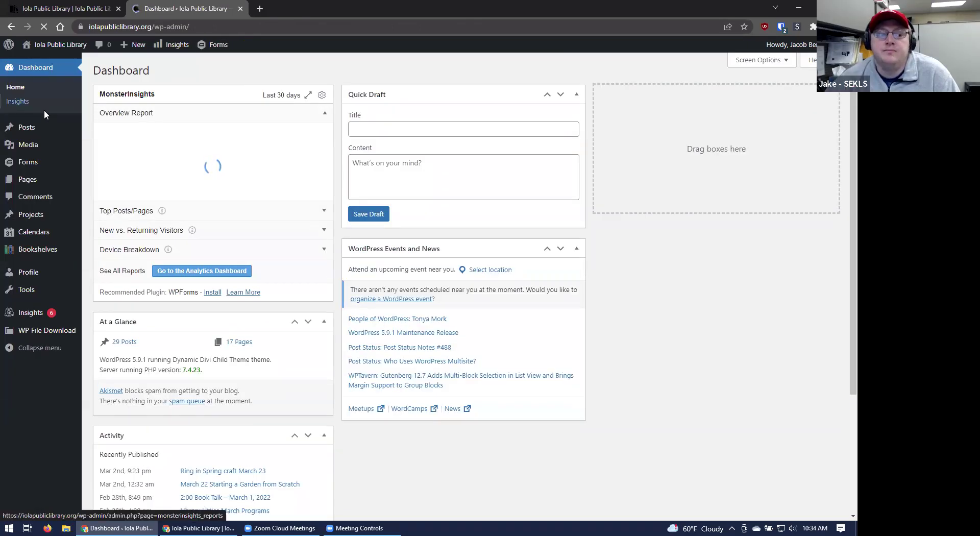
{"action": "mouse_move", "coordinate": [32, 130]}
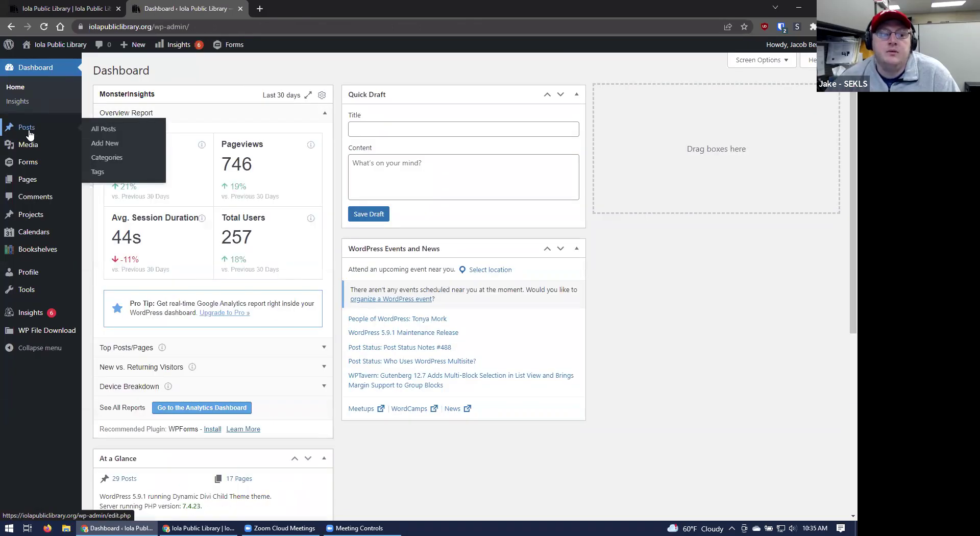
{"action": "left_click", "coordinate": [31, 130]}
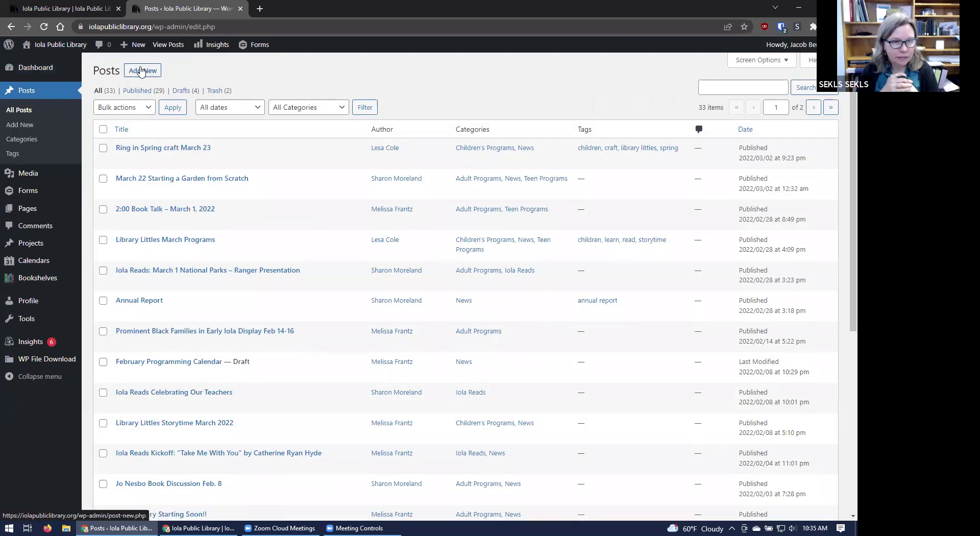
{"action": "middle_click", "coordinate": [141, 71]}
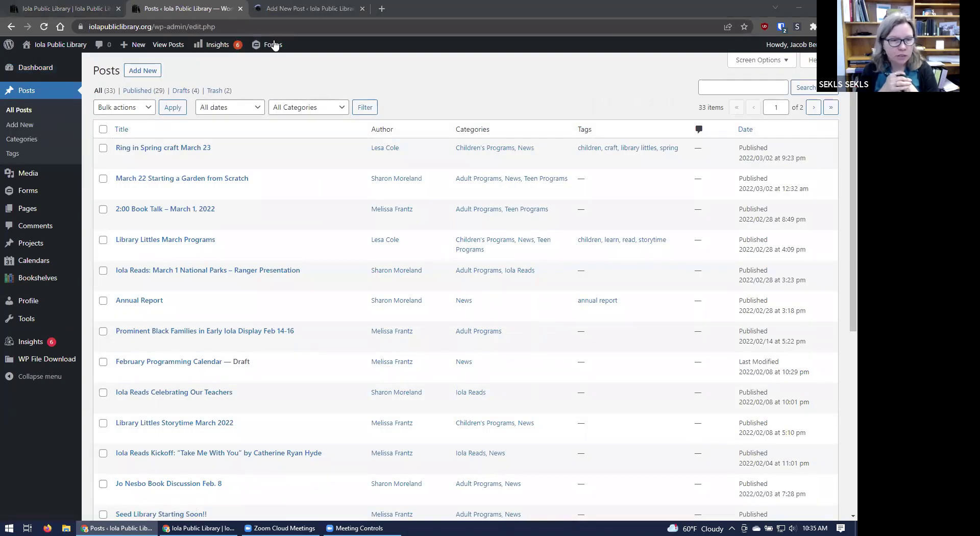
{"action": "key", "text": "ctrl+Tab"}
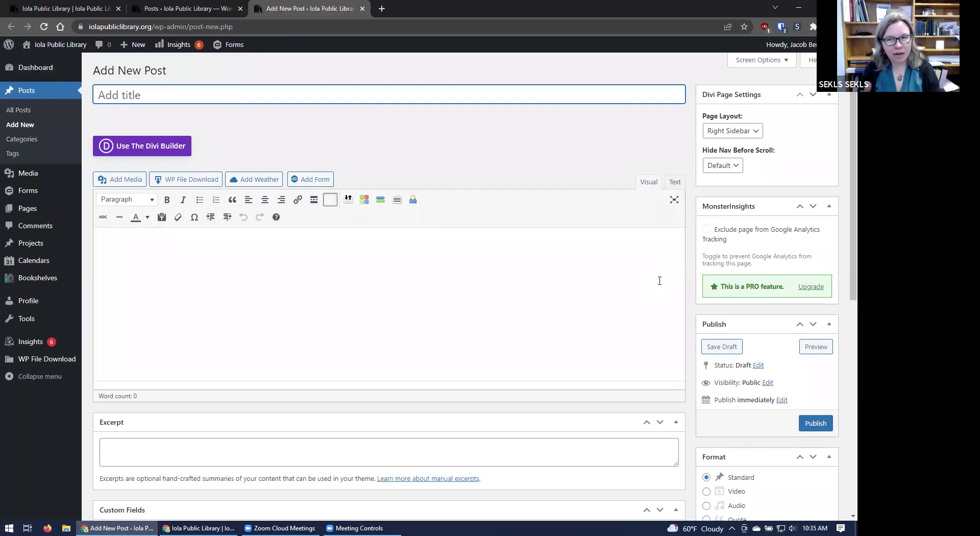
Collapse the MonsterInsights and Divi Page Settings boxes in the editor sidebar
{"action": "scroll", "coordinate": [655, 285], "scroll_direction": "down", "scroll_amount": 4}
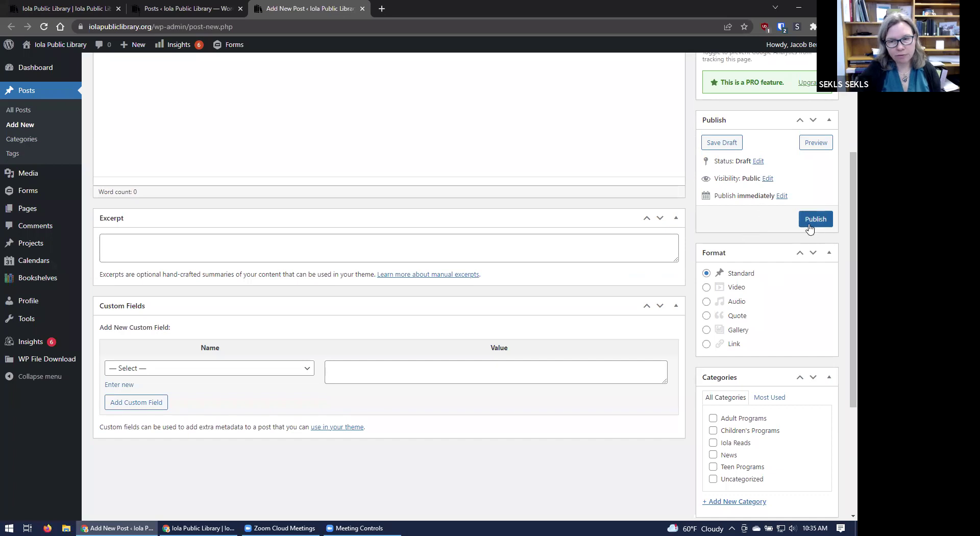
{"action": "scroll", "coordinate": [821, 234], "scroll_direction": "up", "scroll_amount": 2}
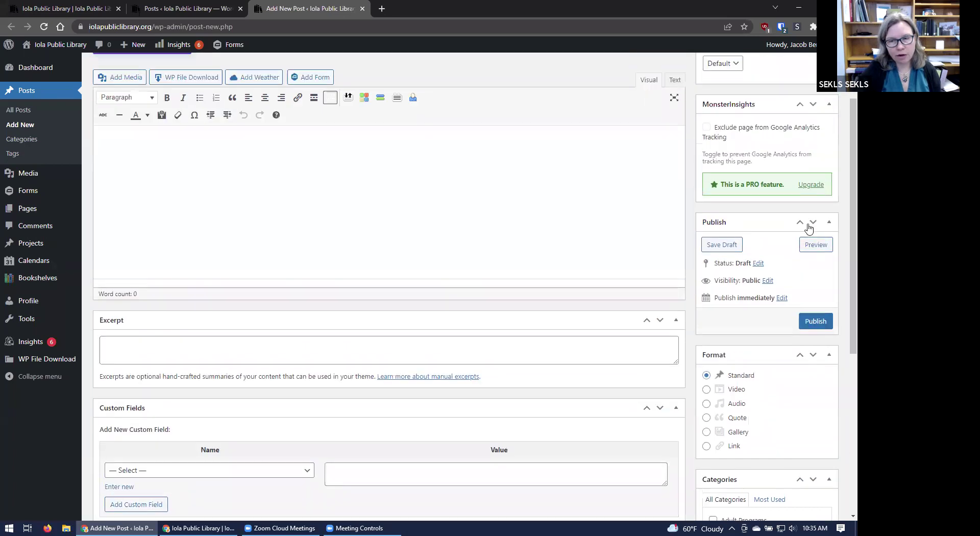
{"action": "left_click", "coordinate": [829, 104]}
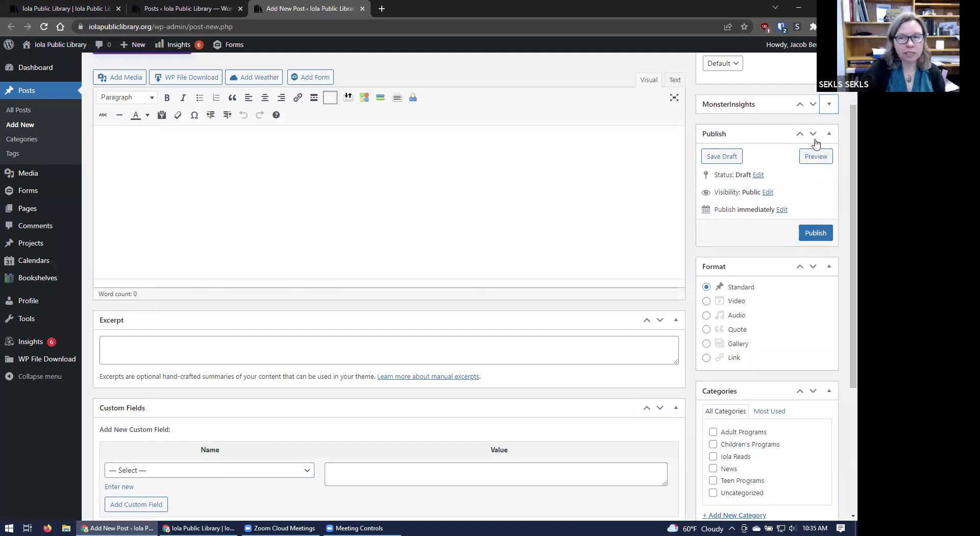
{"action": "scroll", "coordinate": [731, 164], "scroll_direction": "up", "scroll_amount": 1}
{"action": "scroll", "coordinate": [731, 164], "scroll_direction": "up", "scroll_amount": 2}
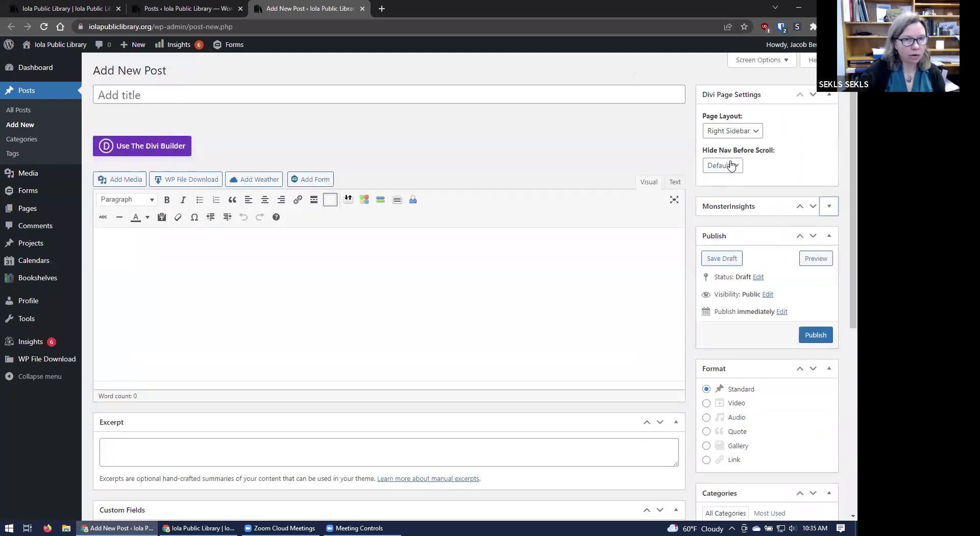
{"action": "left_click", "coordinate": [829, 99]}
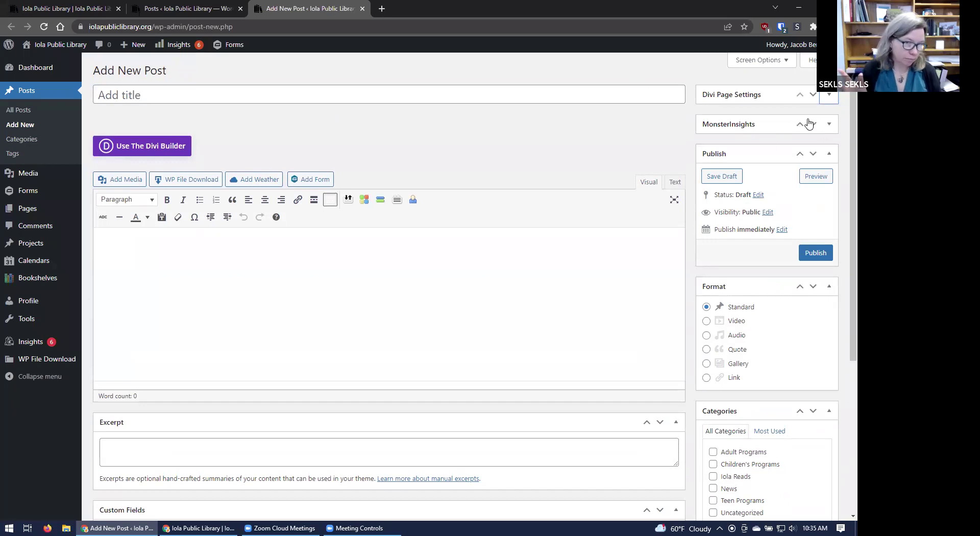
Move Divi Page Settings up, then Categories and Featured image above it, below Publish
{"action": "left_click", "coordinate": [813, 95]}
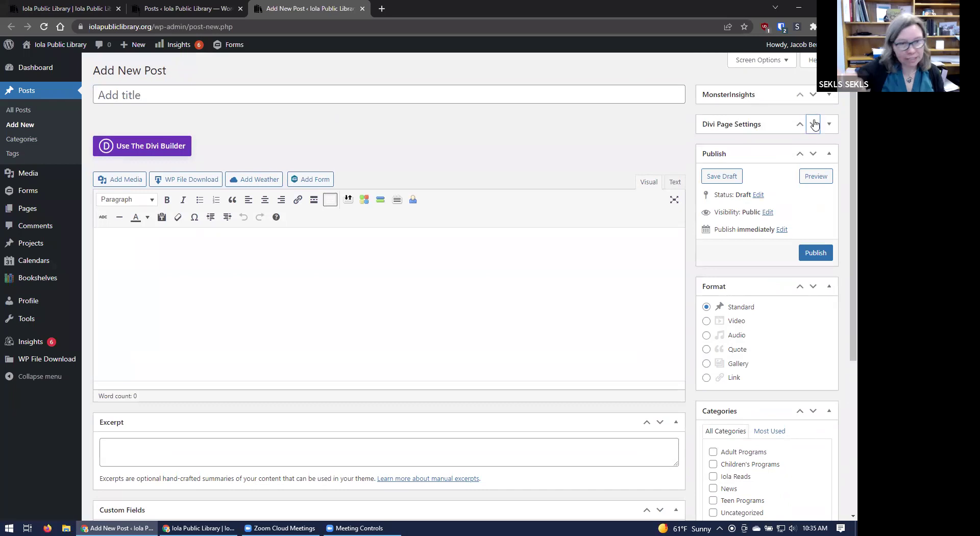
{"action": "left_click", "coordinate": [813, 124]}
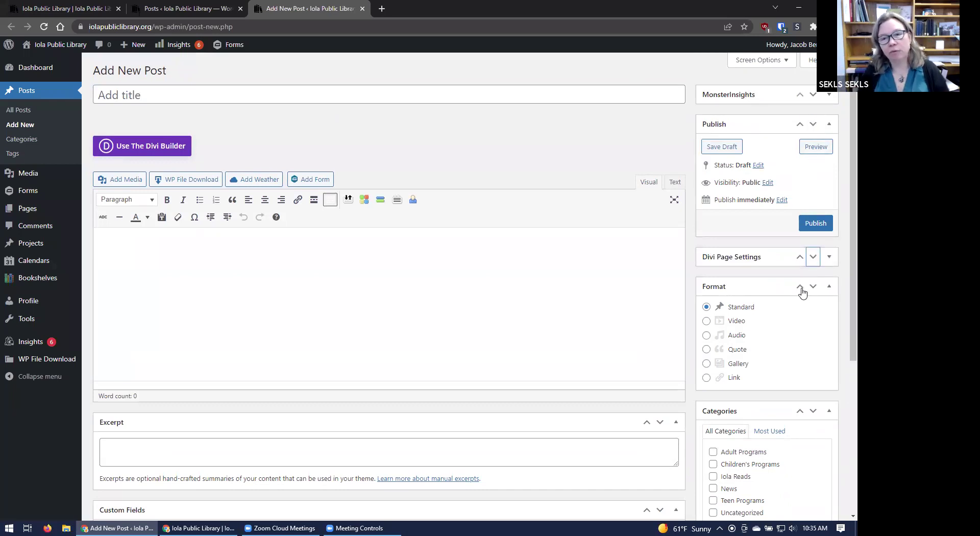
{"action": "left_click", "coordinate": [799, 412]}
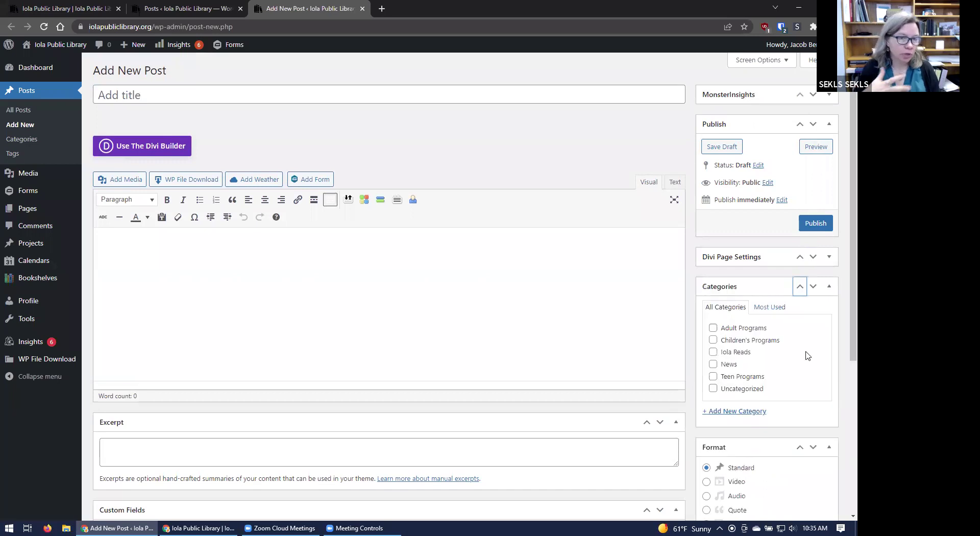
{"action": "left_click", "coordinate": [800, 287]}
{"action": "scroll", "coordinate": [795, 352], "scroll_direction": "down", "scroll_amount": 5}
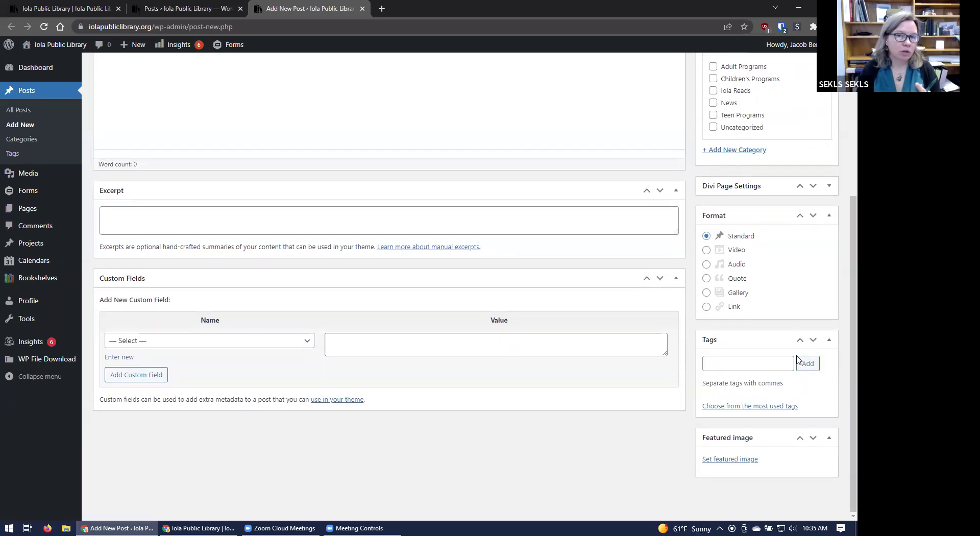
{"action": "left_click", "coordinate": [800, 438]}
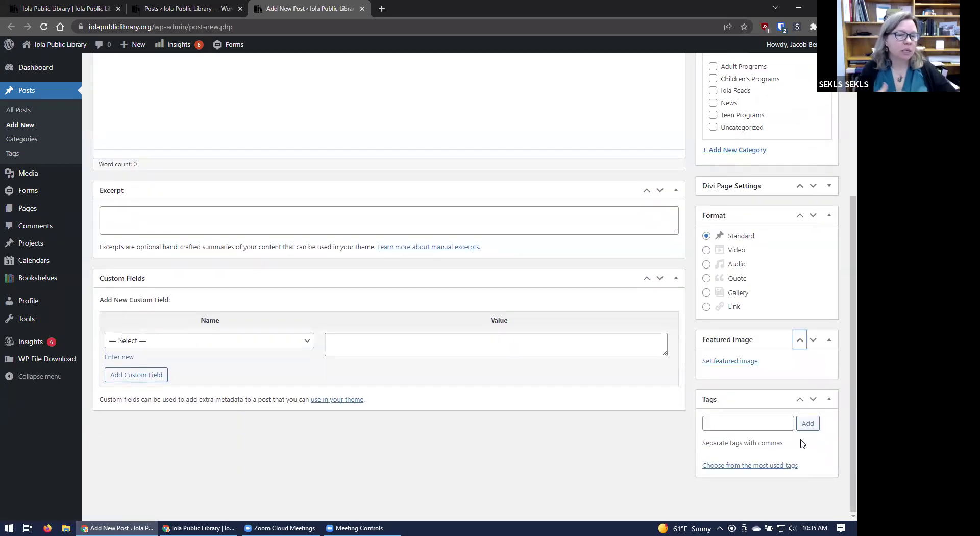
{"action": "left_click", "coordinate": [800, 343]}
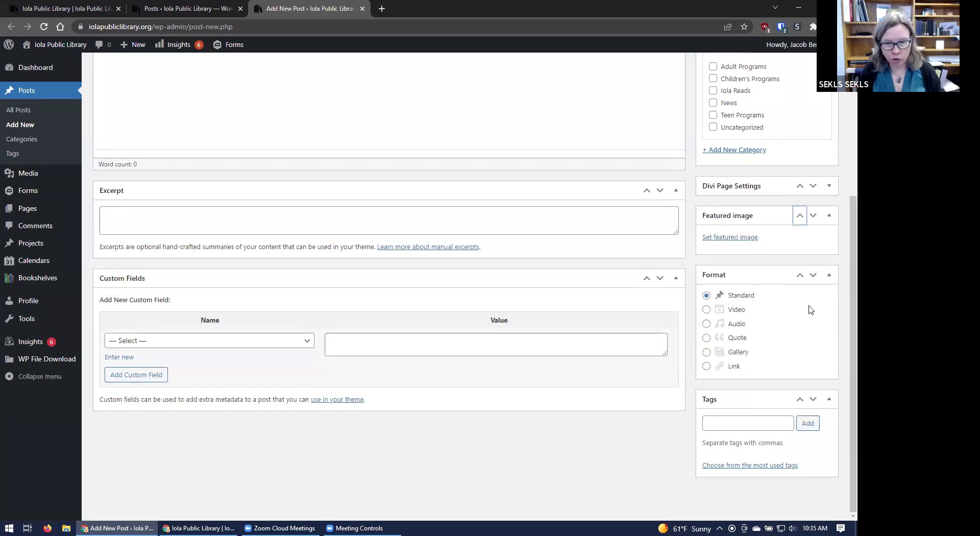
{"action": "left_click", "coordinate": [799, 216]}
Move the MonsterInsights box down below Divi Page Settings
{"action": "scroll", "coordinate": [768, 204], "scroll_direction": "up", "scroll_amount": 5}
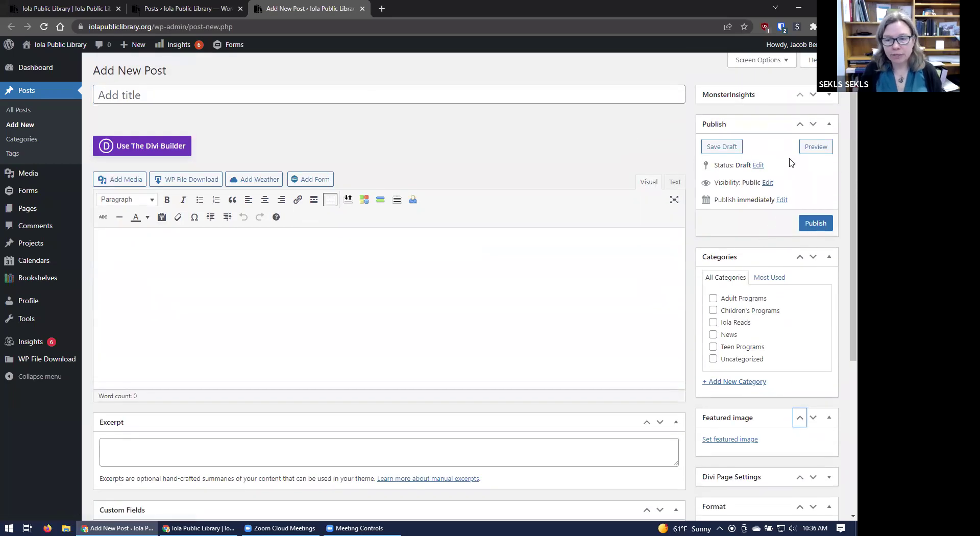
{"action": "left_click", "coordinate": [813, 95]}
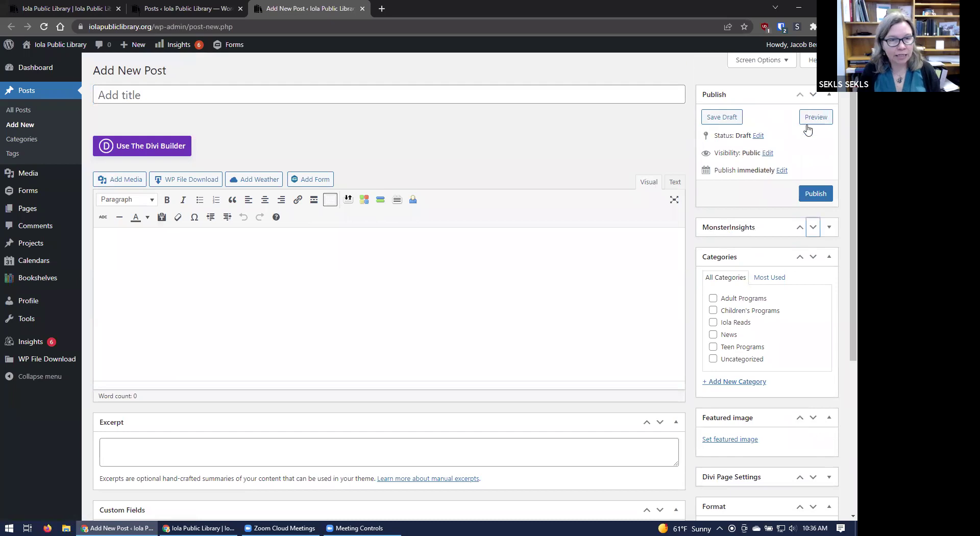
{"action": "left_click", "coordinate": [814, 228]}
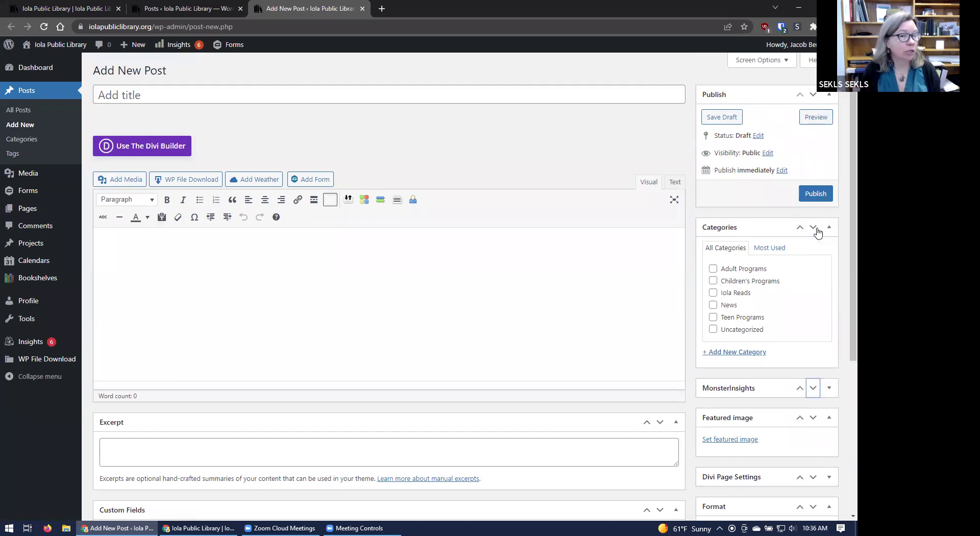
{"action": "left_click", "coordinate": [813, 388]}
{"action": "scroll", "coordinate": [814, 392], "scroll_direction": "down", "scroll_amount": 3}
{"action": "left_click", "coordinate": [813, 294]}
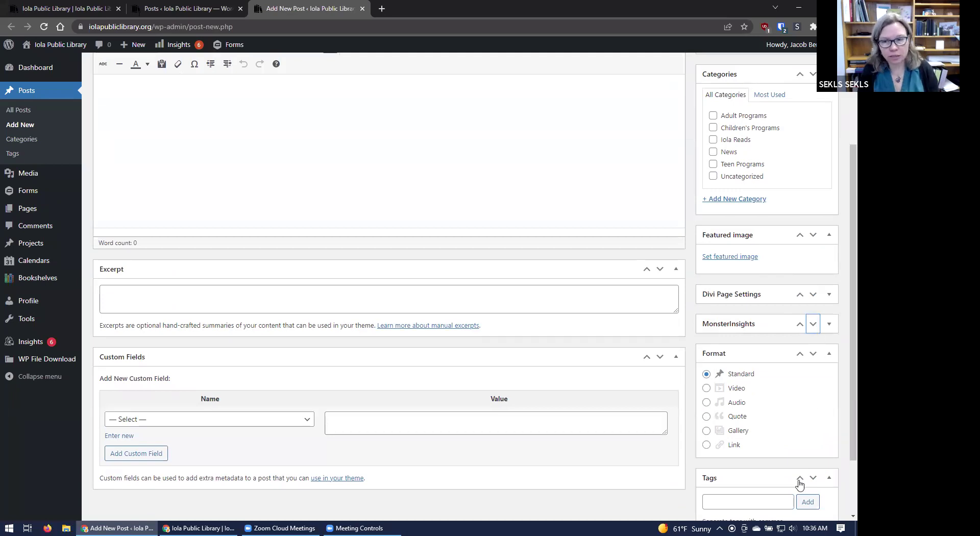
Try dragging the Format box, then go to the Posts > Categories management page
{"action": "scroll", "coordinate": [768, 477], "scroll_direction": "down", "scroll_amount": 2}
{"action": "left_click", "coordinate": [770, 423]}
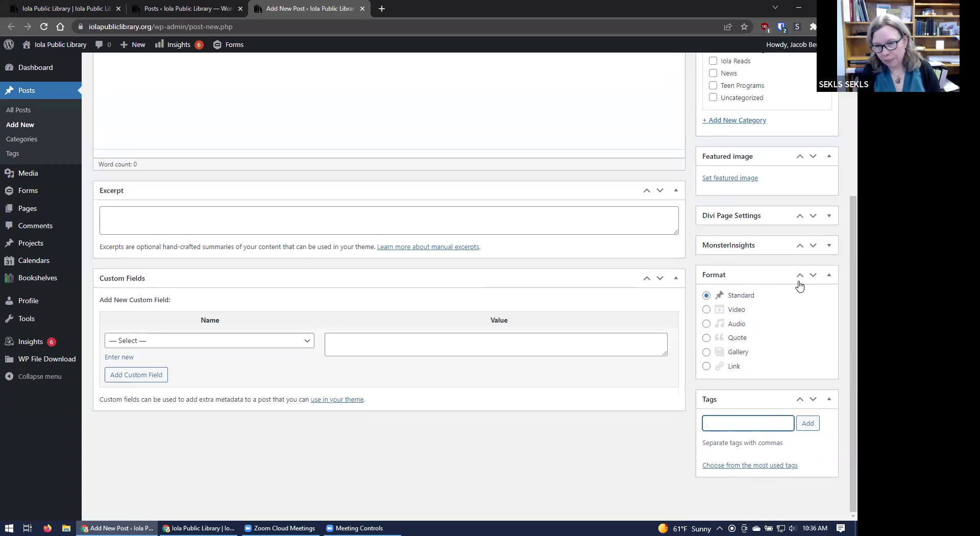
{"action": "left_click_drag", "start_coordinate": [789, 272], "coordinate": [789, 269]}
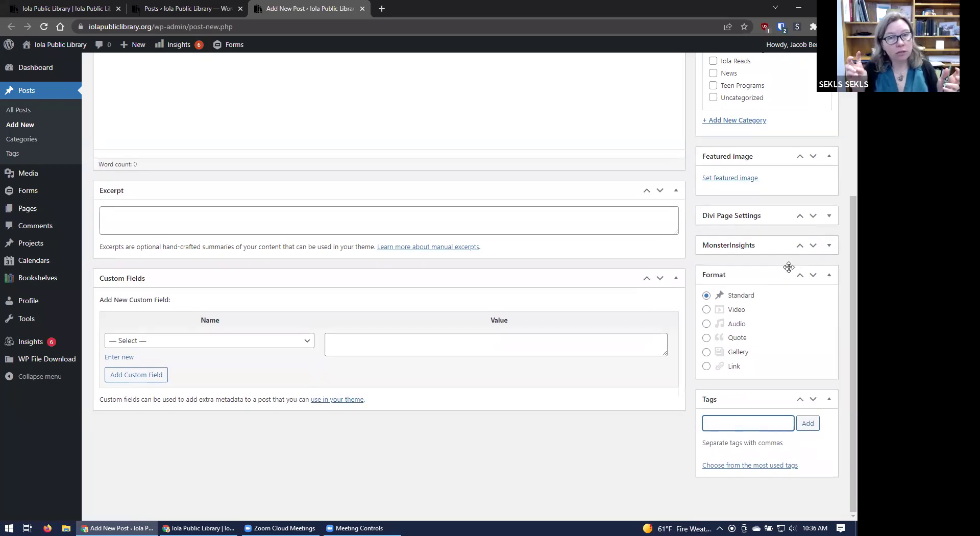
{"action": "scroll", "coordinate": [789, 266], "scroll_direction": "up", "scroll_amount": 5}
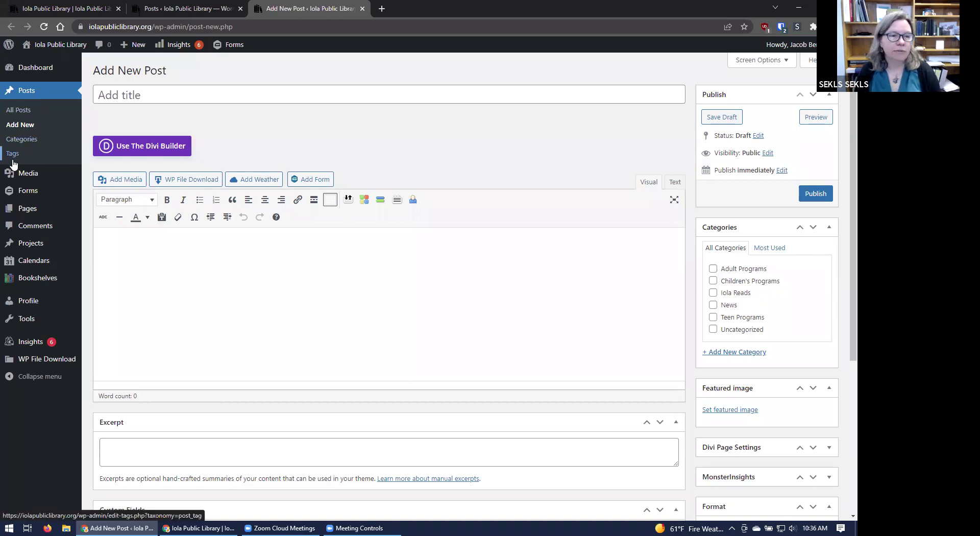
{"action": "left_click", "coordinate": [21, 142]}
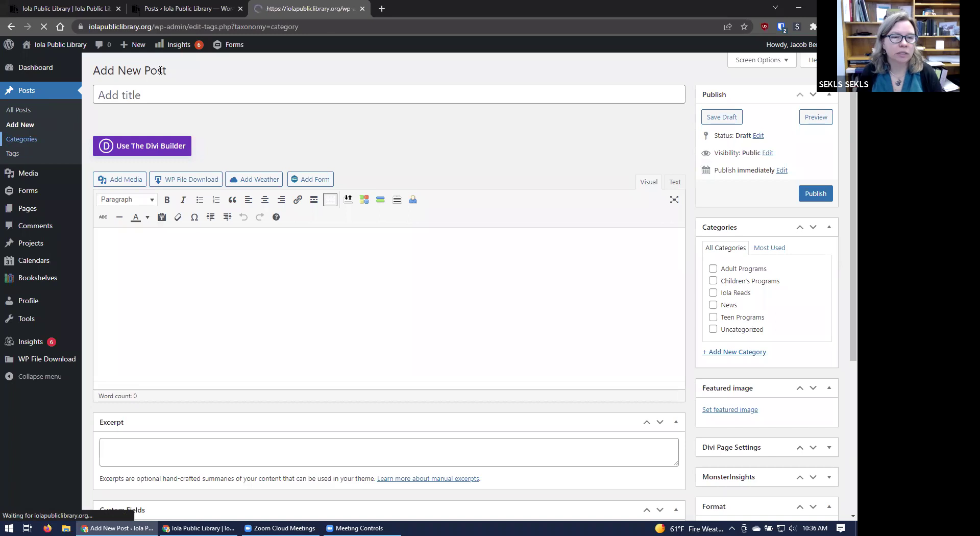
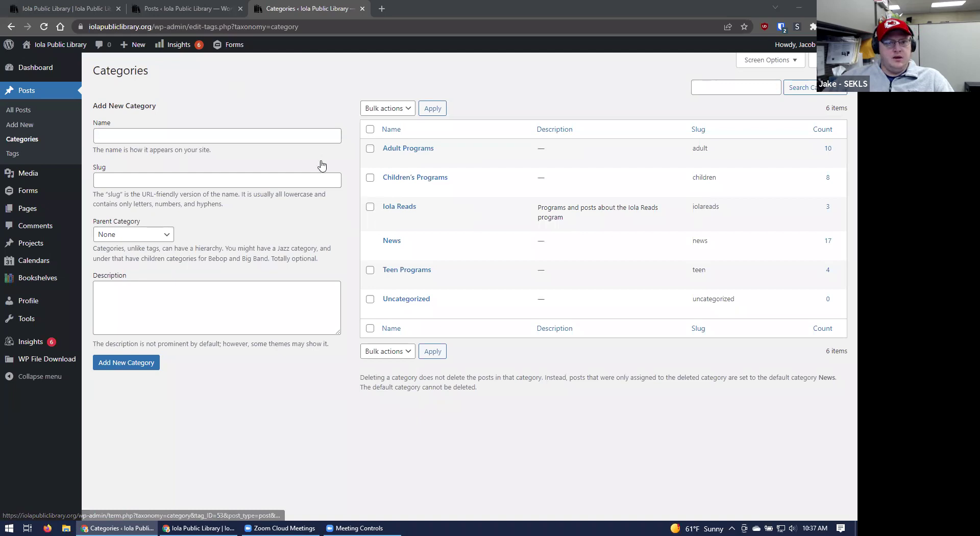
Close the Categories tab and browse the All Pages list of 17 Divi-built pages
{"action": "left_click", "coordinate": [243, 134]}
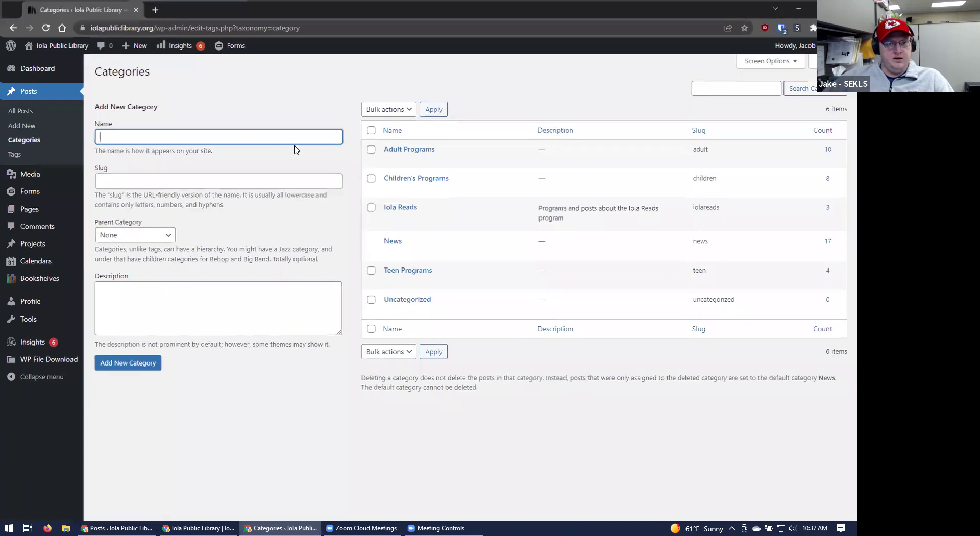
{"action": "left_click", "coordinate": [118, 9]}
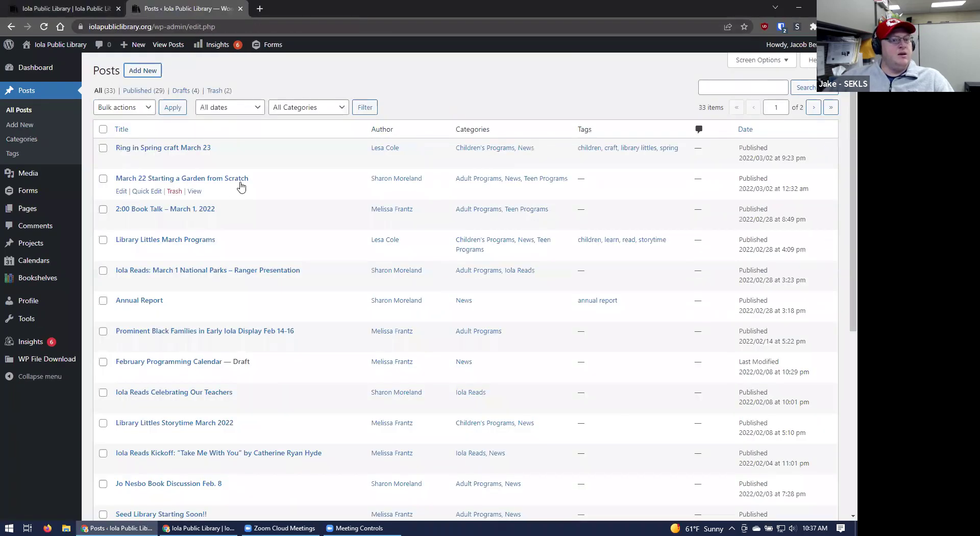
{"action": "left_click", "coordinate": [24, 214]}
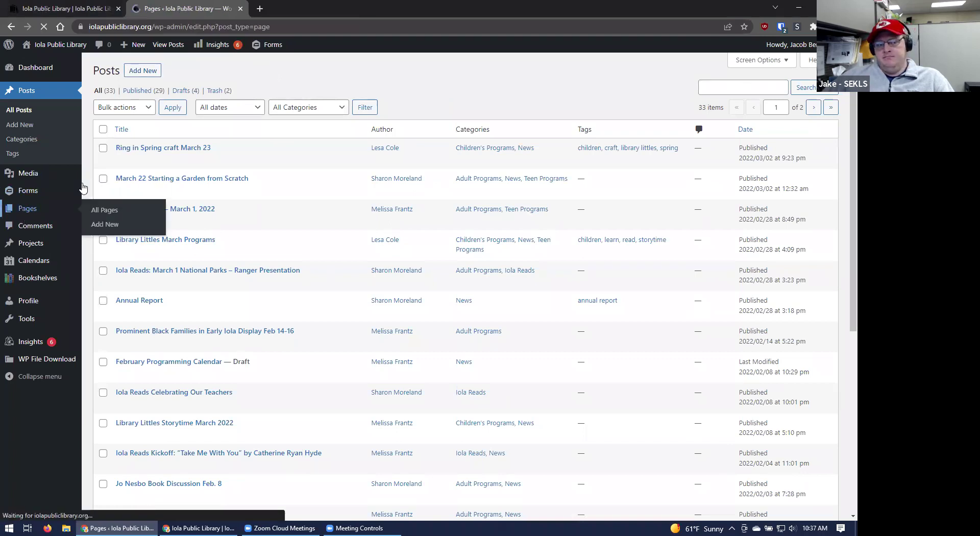
{"action": "scroll", "coordinate": [292, 236], "scroll_direction": "down", "scroll_amount": 4}
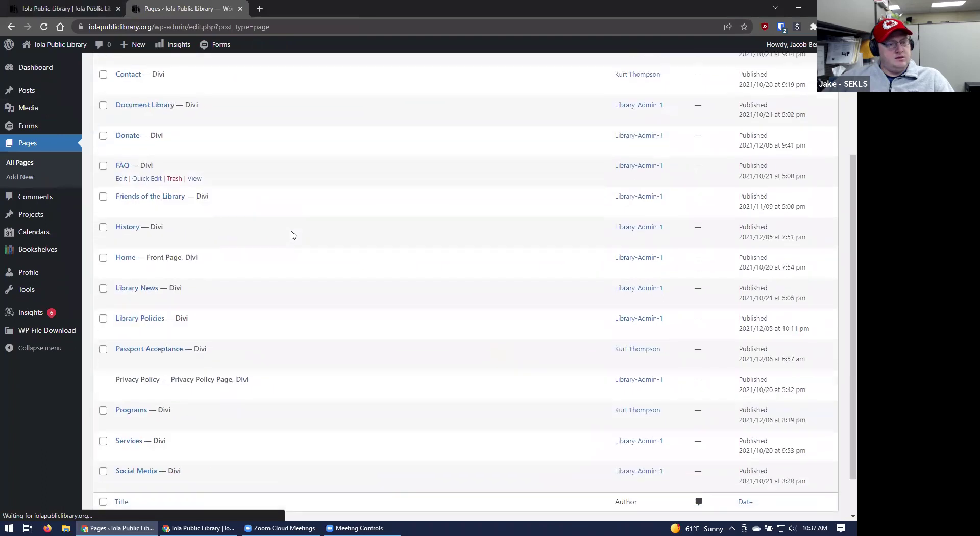
{"action": "scroll", "coordinate": [291, 357], "scroll_direction": "up", "scroll_amount": 4}
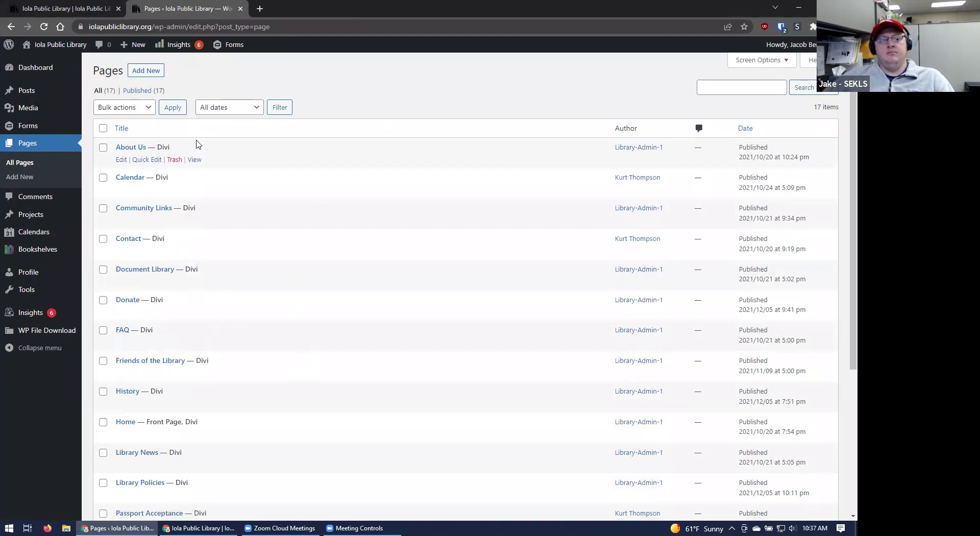
{"action": "scroll", "coordinate": [253, 179], "scroll_direction": "down", "scroll_amount": 5}
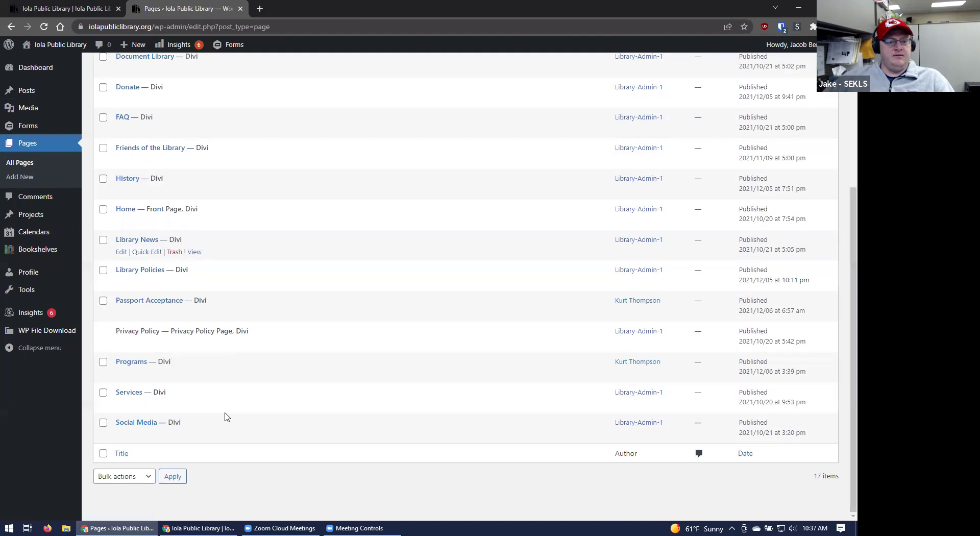
{"action": "scroll", "coordinate": [304, 407], "scroll_direction": "up", "scroll_amount": 5}
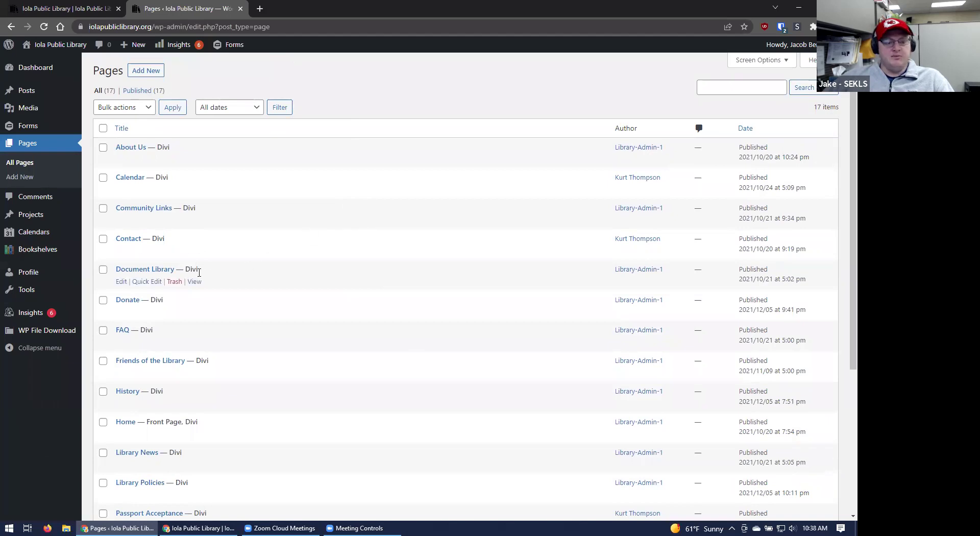
Open Home in the Divi Builder, review its Global Footer Section, then view the live site's footer
{"action": "left_click", "coordinate": [125, 423]}
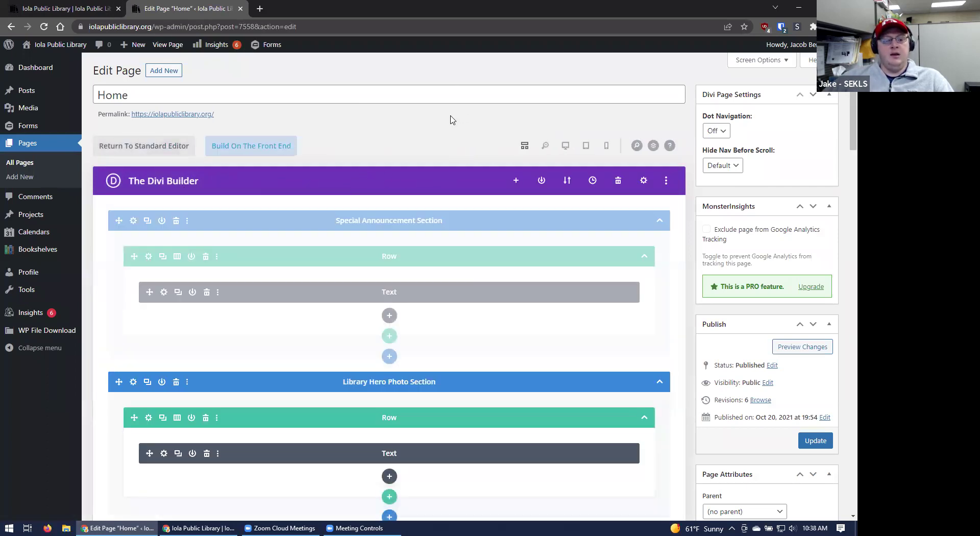
{"action": "scroll", "coordinate": [444, 120], "scroll_direction": "down", "scroll_amount": 2}
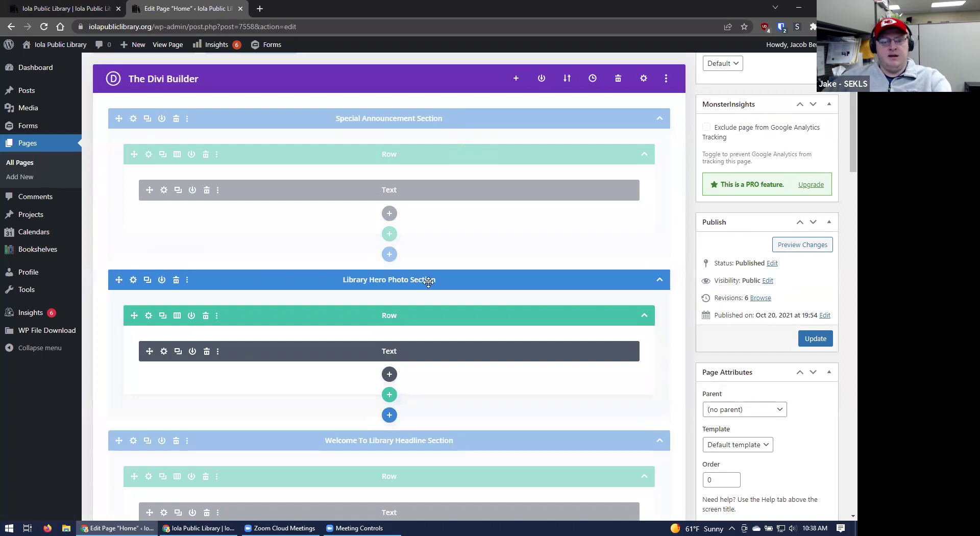
{"action": "scroll", "coordinate": [405, 320], "scroll_direction": "down", "scroll_amount": 6}
{"action": "scroll", "coordinate": [405, 321], "scroll_direction": "down", "scroll_amount": 3}
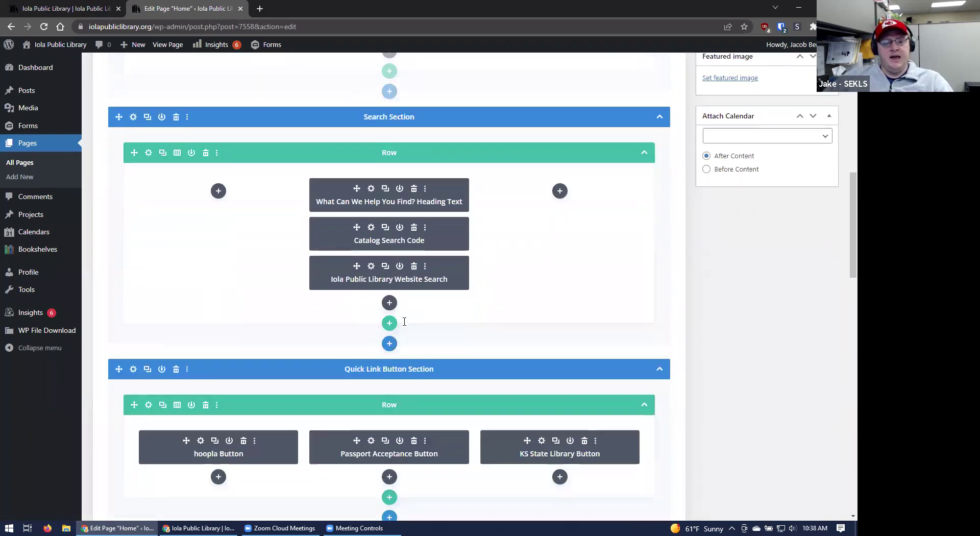
{"action": "scroll", "coordinate": [409, 319], "scroll_direction": "up", "scroll_amount": 7}
{"action": "scroll", "coordinate": [411, 318], "scroll_direction": "up", "scroll_amount": 4}
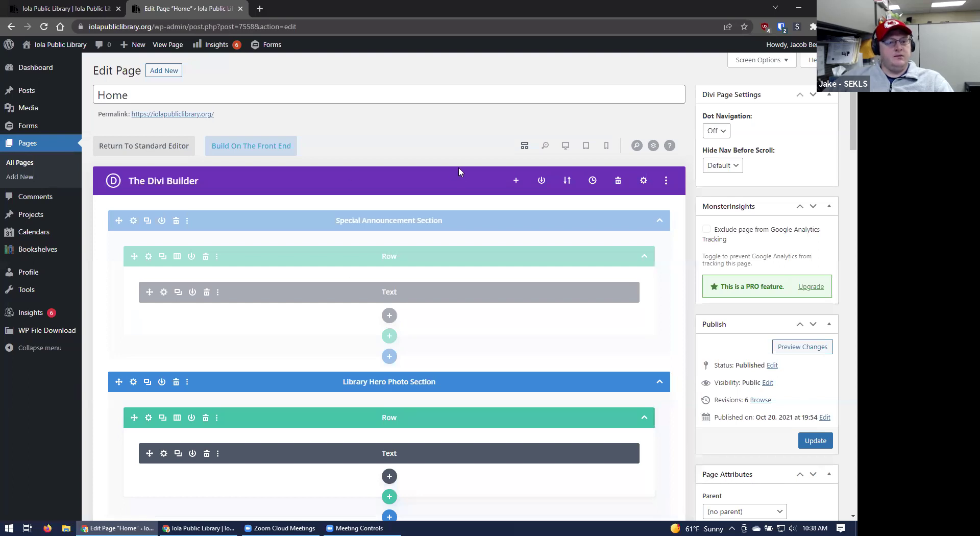
{"action": "scroll", "coordinate": [458, 167], "scroll_direction": "down", "scroll_amount": 9}
{"action": "scroll", "coordinate": [454, 185], "scroll_direction": "up", "scroll_amount": 6}
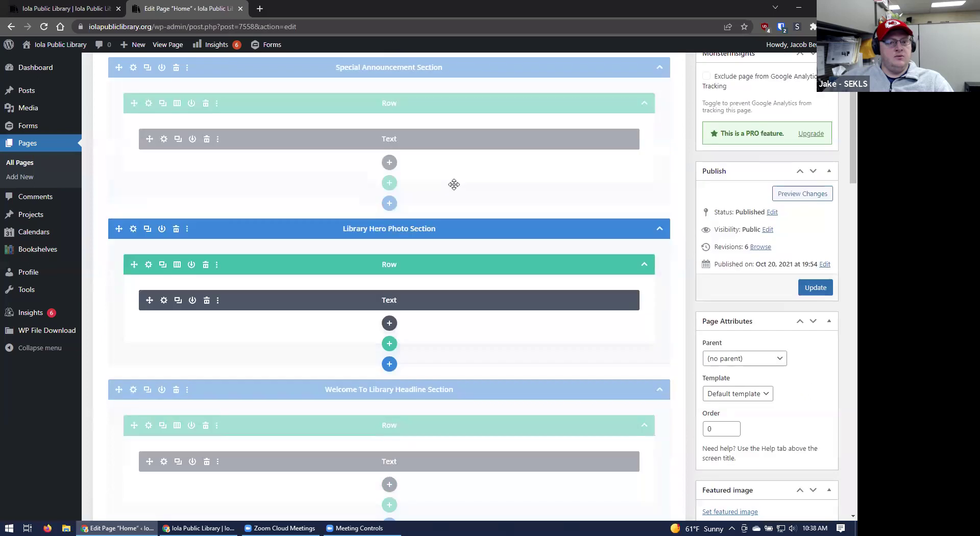
{"action": "scroll", "coordinate": [454, 184], "scroll_direction": "up", "scroll_amount": 3}
{"action": "scroll", "coordinate": [448, 190], "scroll_direction": "down", "scroll_amount": 12}
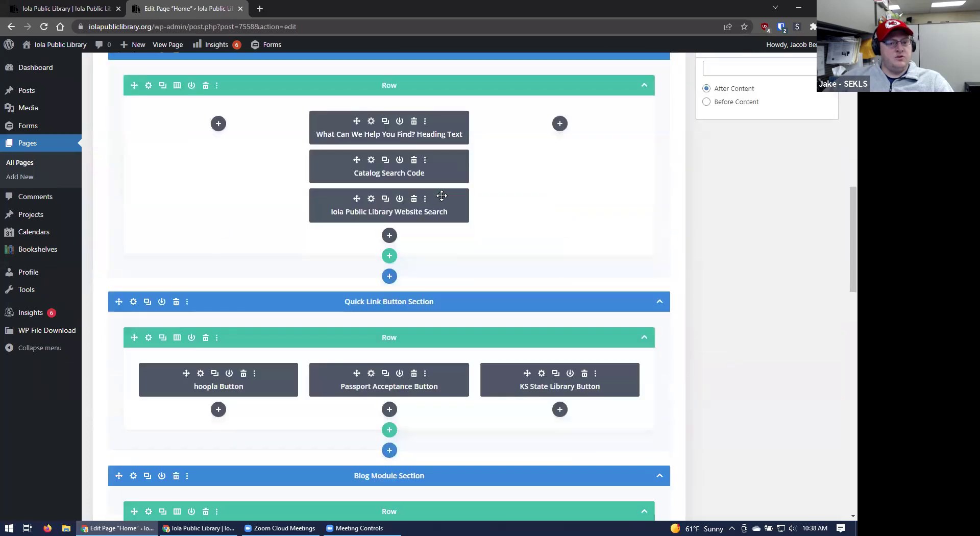
{"action": "scroll", "coordinate": [441, 195], "scroll_direction": "down", "scroll_amount": 15}
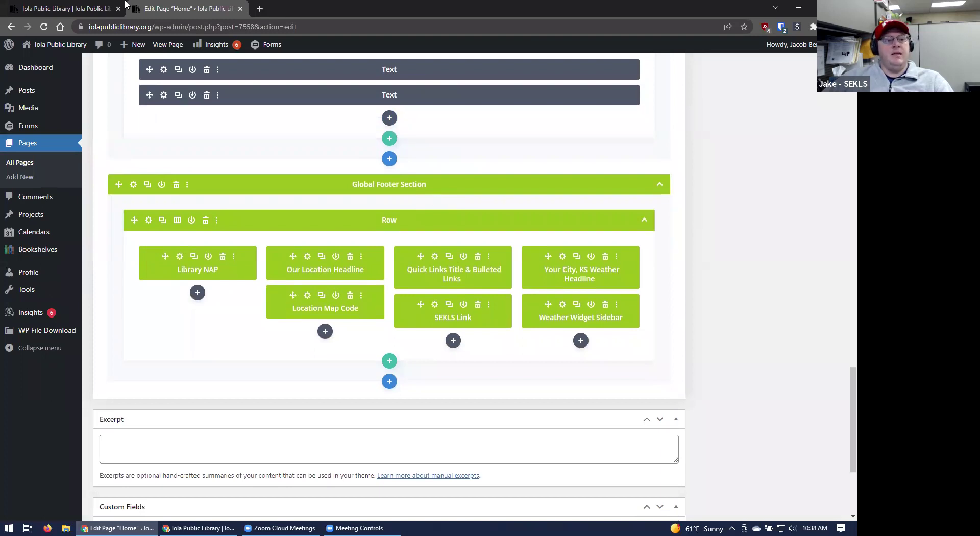
{"action": "left_click", "coordinate": [92, 8]}
{"action": "scroll", "coordinate": [257, 287], "scroll_direction": "down", "scroll_amount": 15}
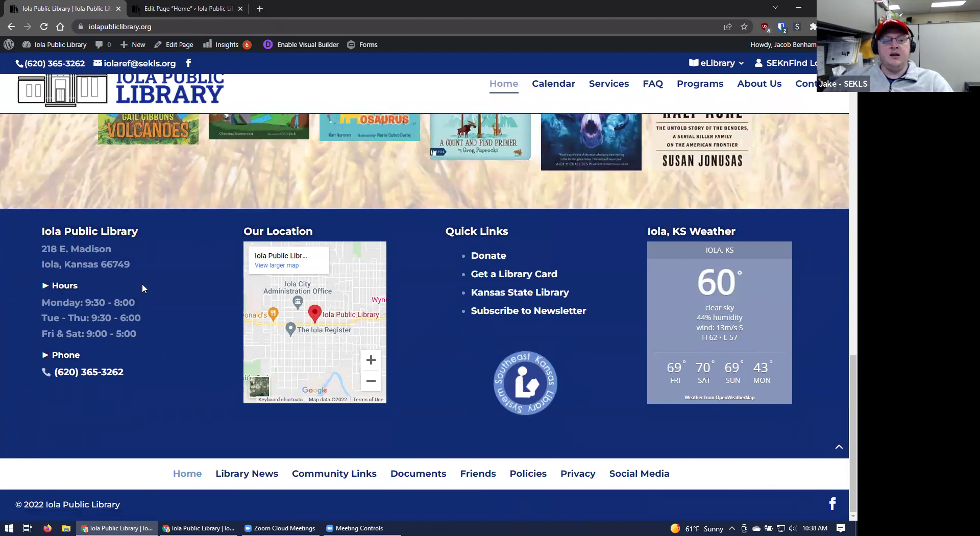
Highlight the live footer's address, hours and phone text, then return to the Home page editor
{"action": "left_click_drag", "start_coordinate": [42, 232], "coordinate": [137, 372]}
{"action": "left_click", "coordinate": [140, 372]}
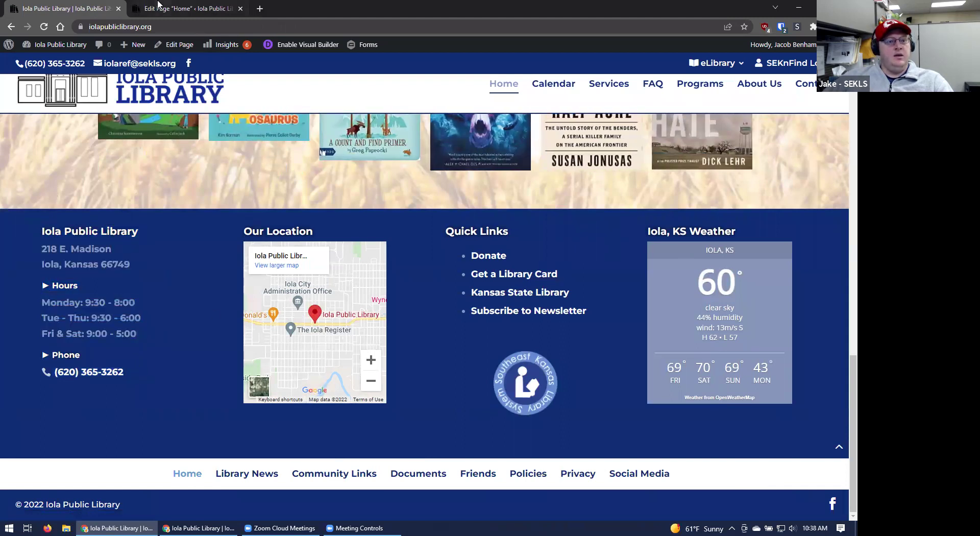
{"action": "left_click", "coordinate": [158, 8]}
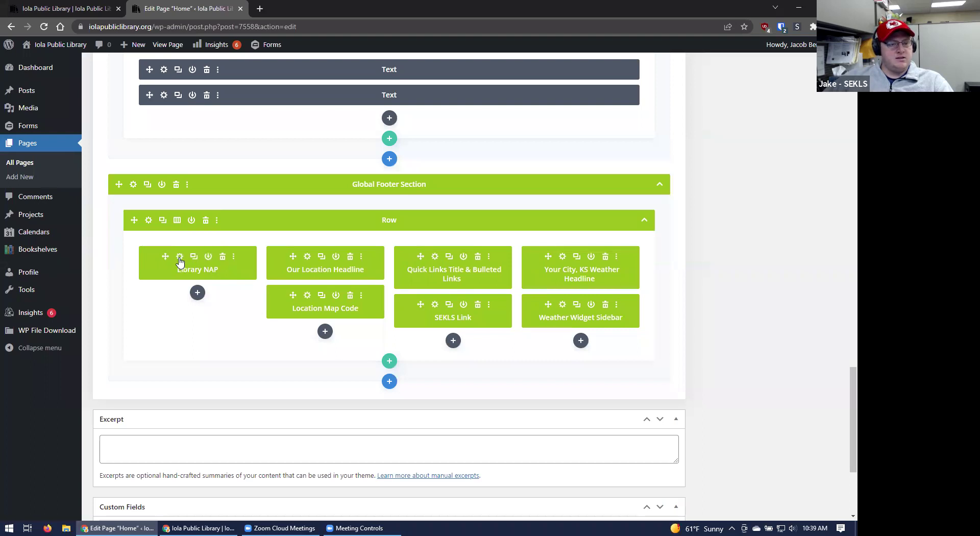
{"action": "left_click", "coordinate": [180, 258]}
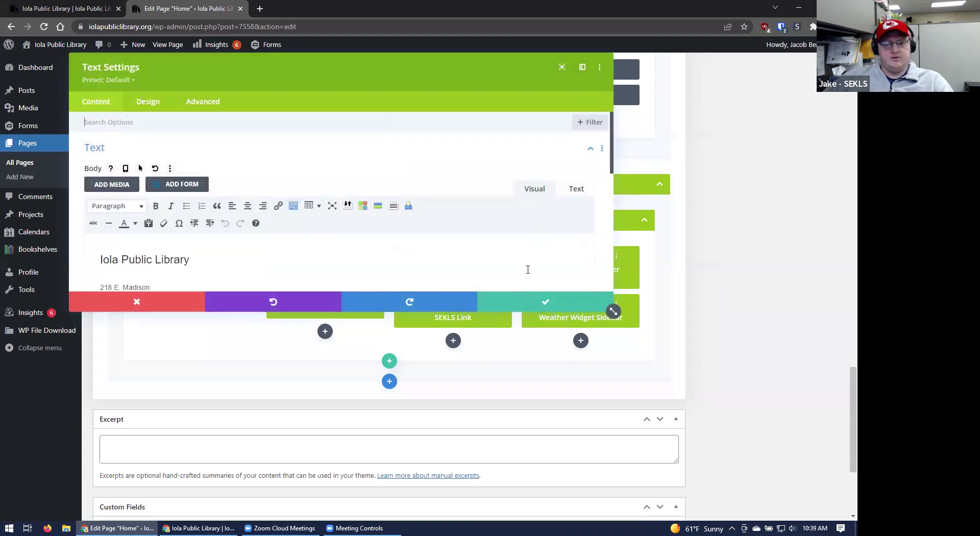
{"action": "scroll", "coordinate": [380, 209], "scroll_direction": "down", "scroll_amount": 1}
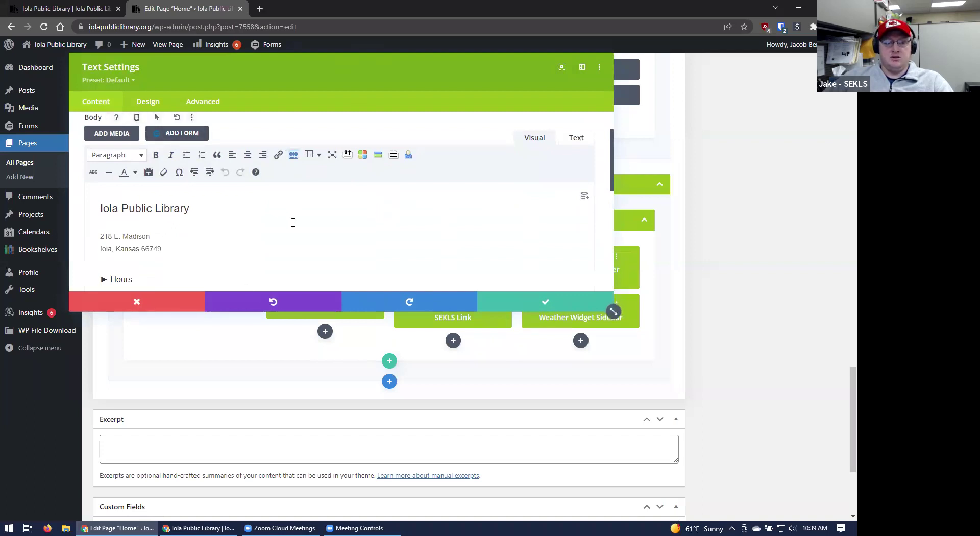
{"action": "scroll", "coordinate": [268, 227], "scroll_direction": "down", "scroll_amount": 3}
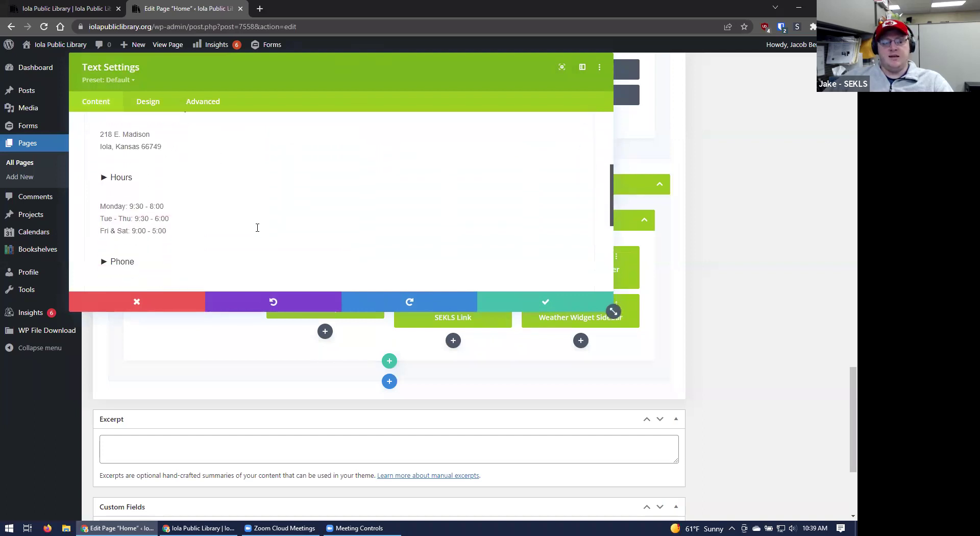
{"action": "triple_click", "coordinate": [146, 168]}
{"action": "left_click", "coordinate": [192, 164]}
{"action": "scroll", "coordinate": [212, 203], "scroll_direction": "up", "scroll_amount": 3}
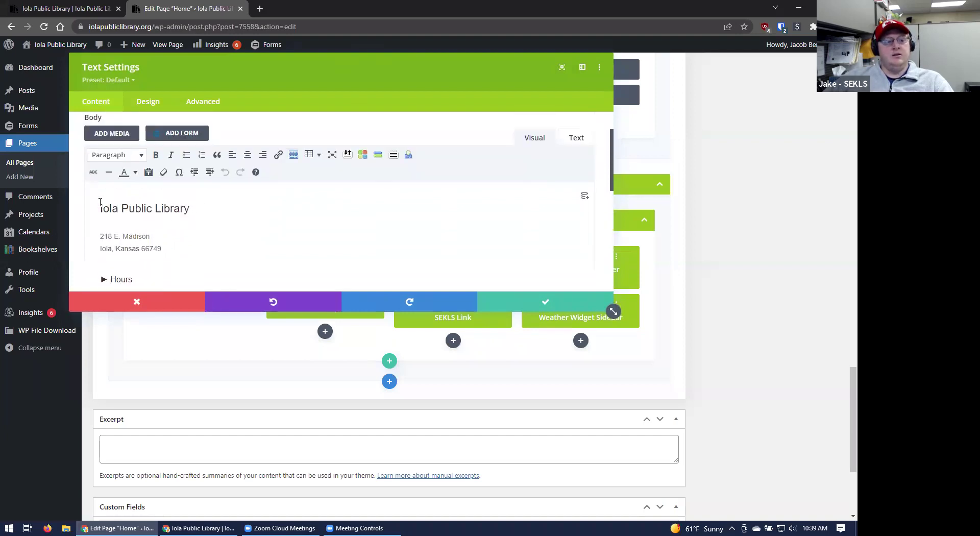
{"action": "scroll", "coordinate": [132, 205], "scroll_direction": "down", "scroll_amount": 6}
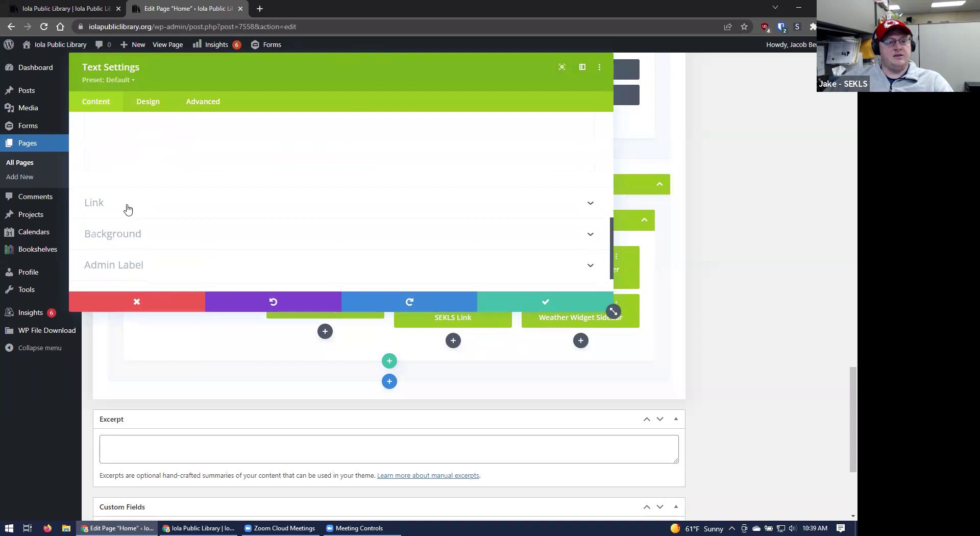
{"action": "scroll", "coordinate": [127, 208], "scroll_direction": "up", "scroll_amount": 3}
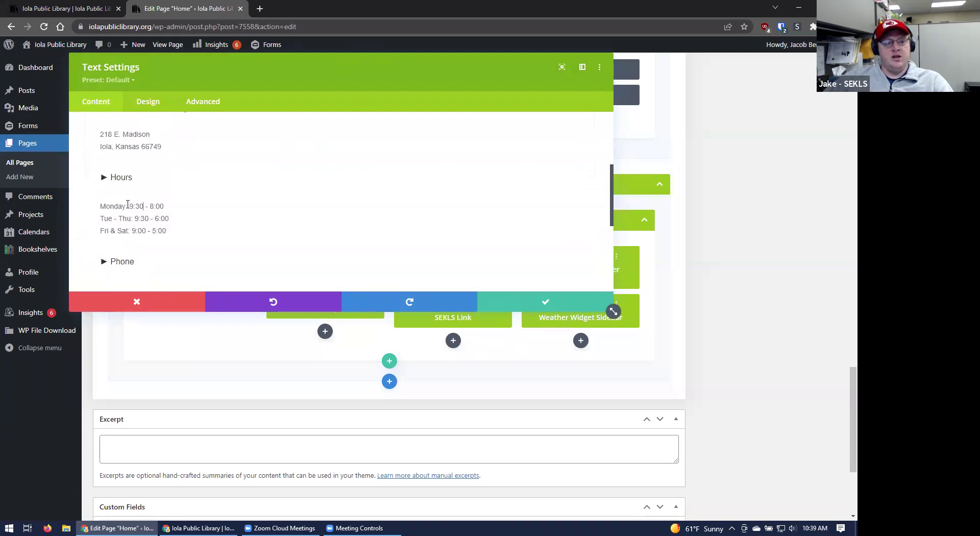
{"action": "scroll", "coordinate": [128, 269], "scroll_direction": "up", "scroll_amount": 3}
{"action": "scroll", "coordinate": [195, 234], "scroll_direction": "down", "scroll_amount": 3}
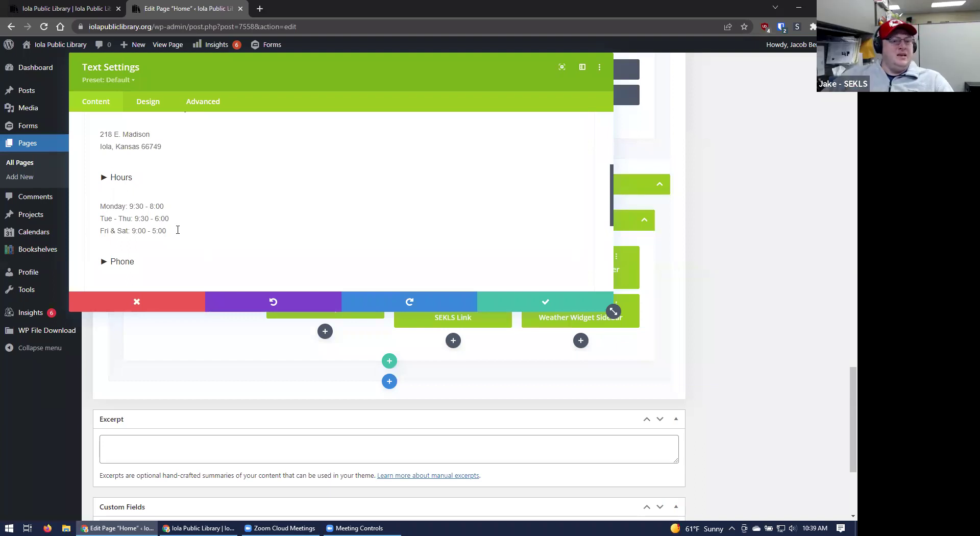
{"action": "scroll", "coordinate": [189, 224], "scroll_direction": "up", "scroll_amount": 4}
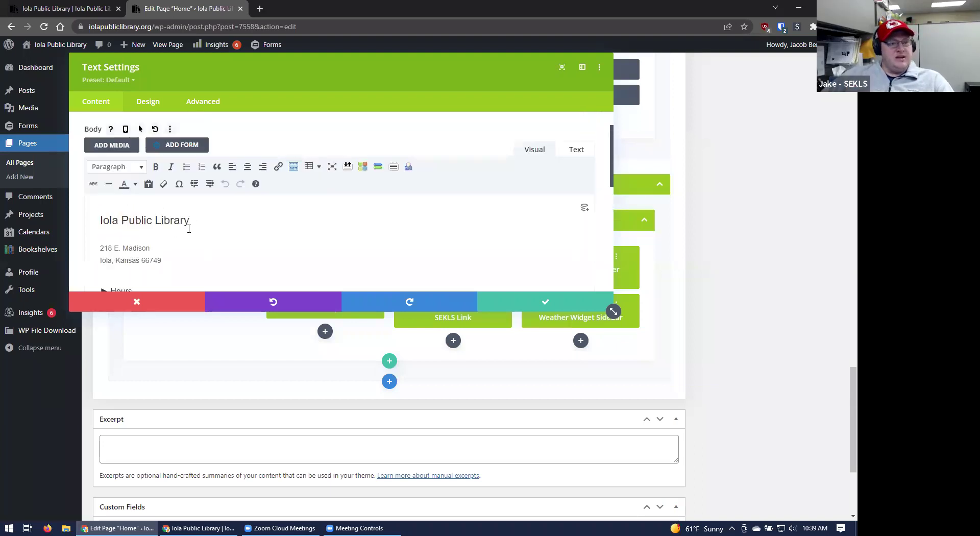
{"action": "scroll", "coordinate": [189, 225], "scroll_direction": "down", "scroll_amount": 6}
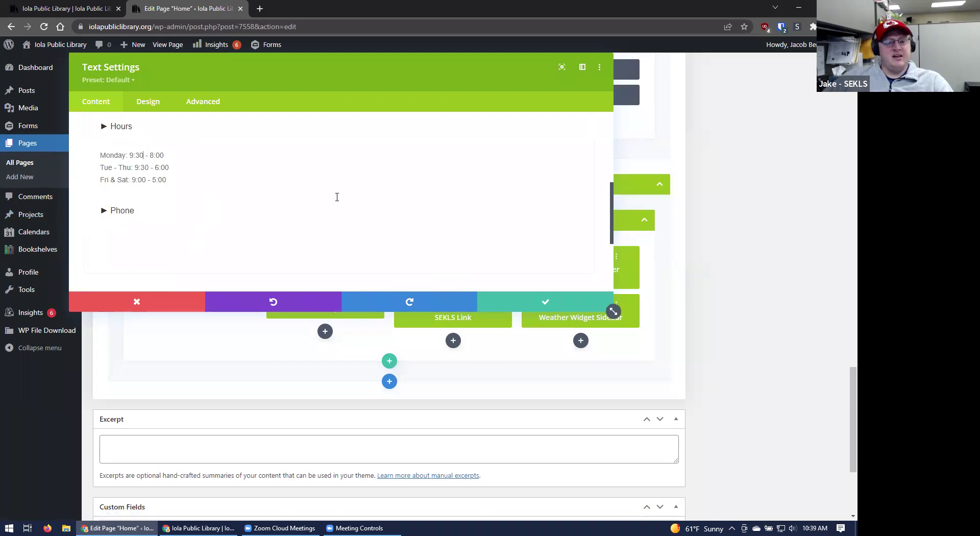
{"action": "left_click", "coordinate": [541, 306]}
{"action": "scroll", "coordinate": [714, 322], "scroll_direction": "up", "scroll_amount": 10}
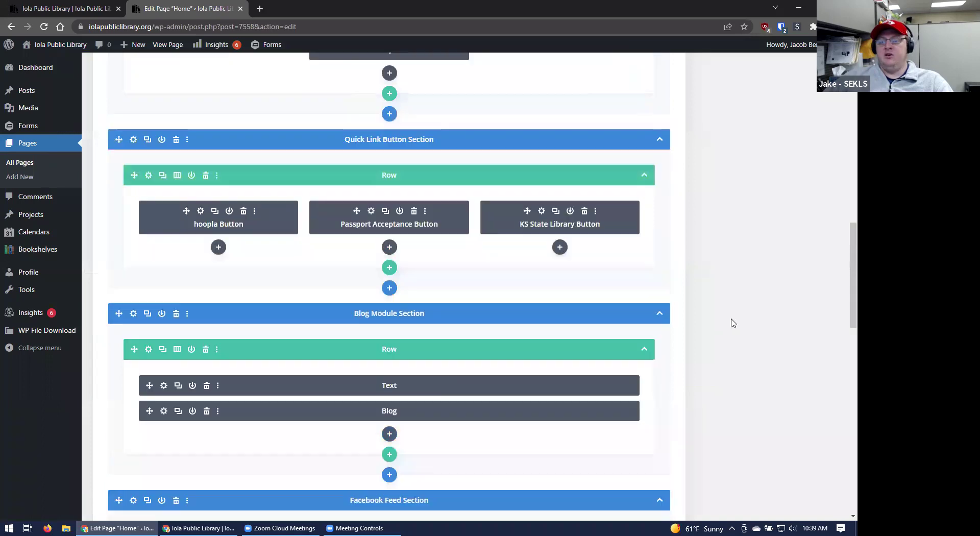
Reload the live library site to check the footer, then return to the Home editor
{"action": "scroll", "coordinate": [803, 319], "scroll_direction": "up", "scroll_amount": 10}
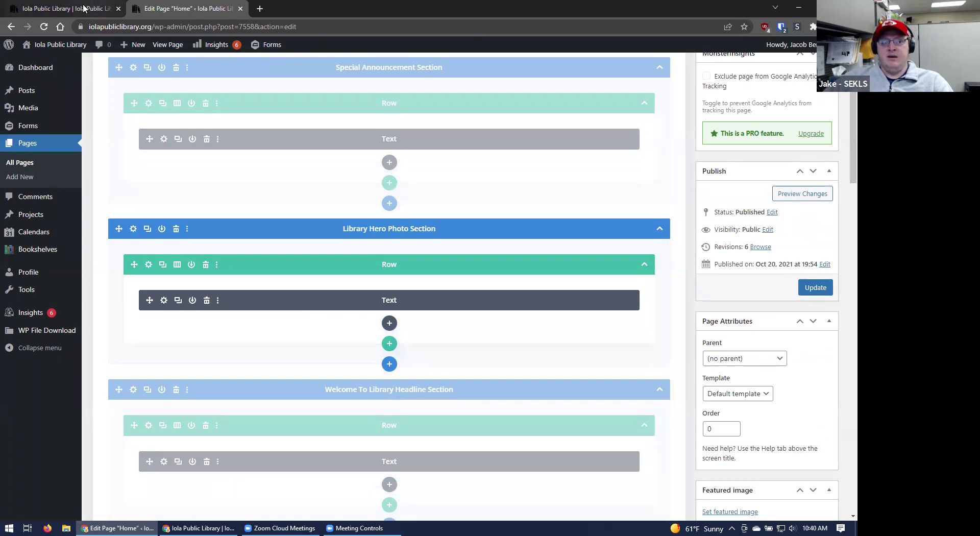
{"action": "left_click", "coordinate": [59, 10]}
{"action": "left_click", "coordinate": [44, 27]}
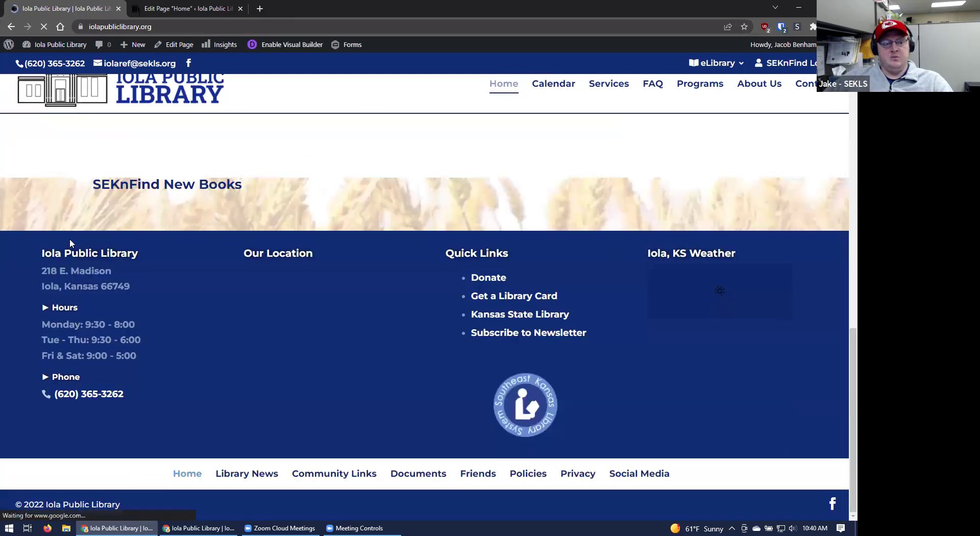
{"action": "scroll", "coordinate": [166, 328], "scroll_direction": "down", "scroll_amount": 4}
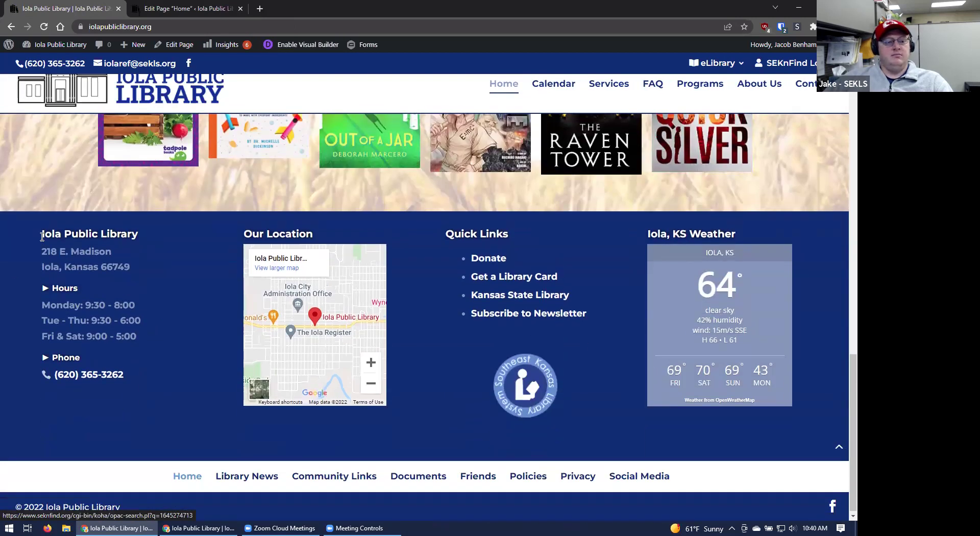
{"action": "left_click", "coordinate": [169, 6]}
Scroll through the Home page's Divi Builder sections
{"action": "scroll", "coordinate": [363, 305], "scroll_direction": "down", "scroll_amount": 15}
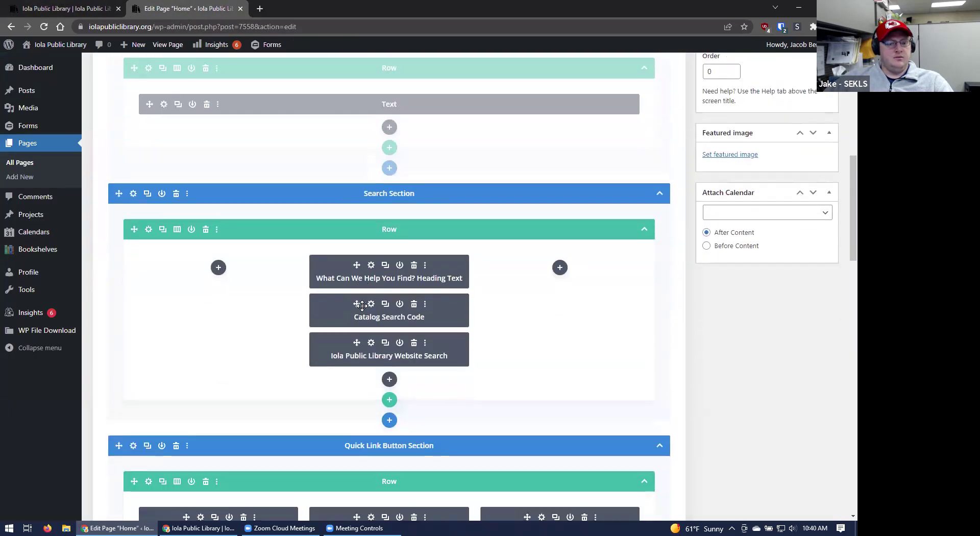
{"action": "scroll", "coordinate": [363, 309], "scroll_direction": "down", "scroll_amount": 2}
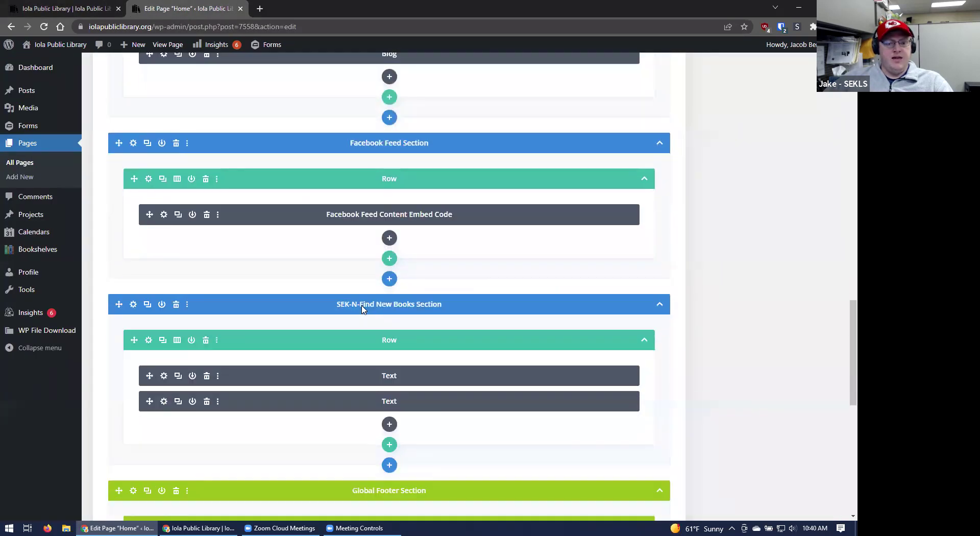
{"action": "scroll", "coordinate": [363, 306], "scroll_direction": "down", "scroll_amount": 8}
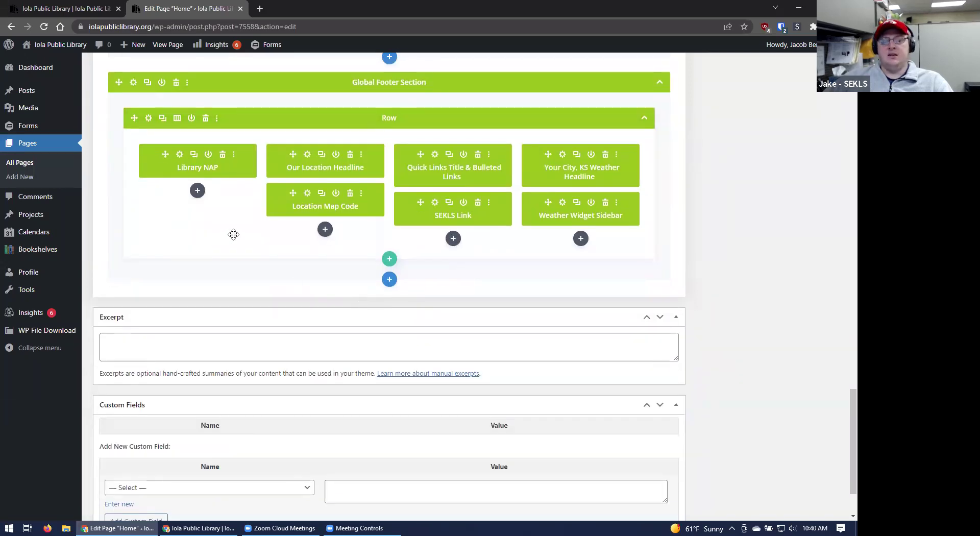
{"action": "scroll", "coordinate": [339, 274], "scroll_direction": "up", "scroll_amount": 6}
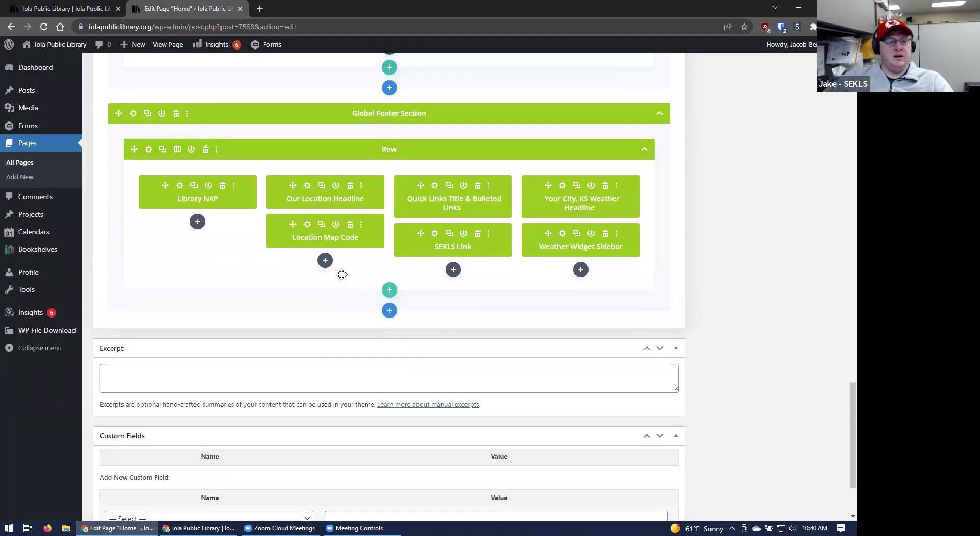
{"action": "scroll", "coordinate": [341, 274], "scroll_direction": "up", "scroll_amount": 9}
{"action": "scroll", "coordinate": [335, 276], "scroll_direction": "down", "scroll_amount": 11}
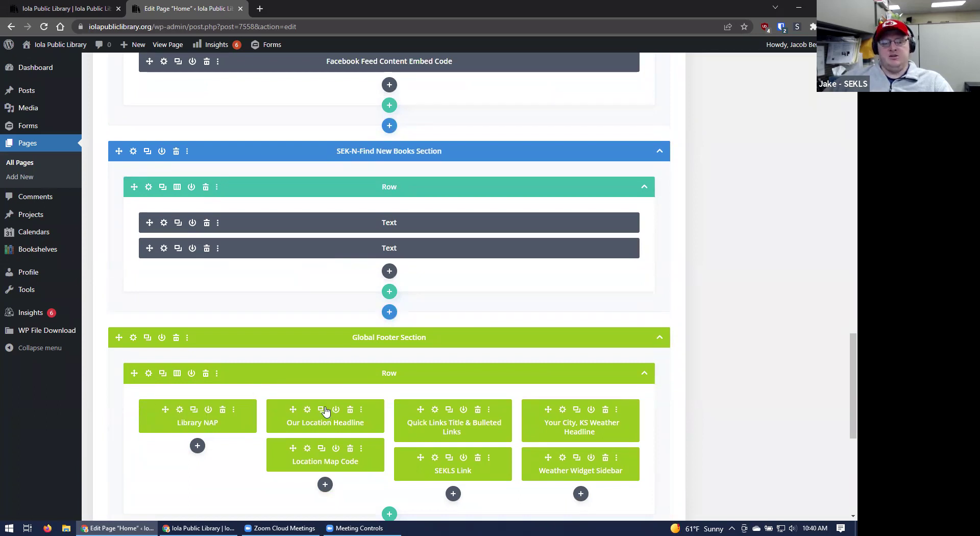
{"action": "scroll", "coordinate": [281, 347], "scroll_direction": "up", "scroll_amount": 10}
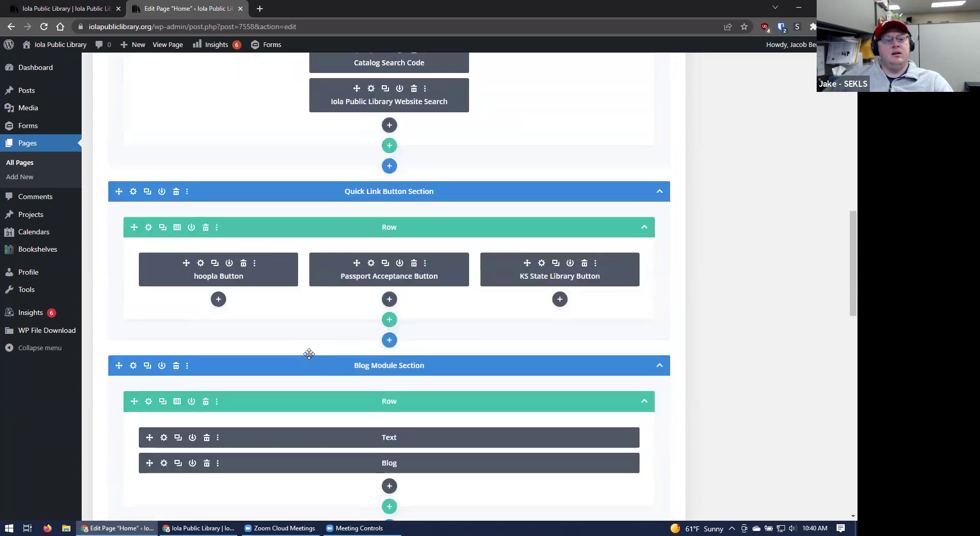
{"action": "scroll", "coordinate": [309, 353], "scroll_direction": "up", "scroll_amount": 8}
{"action": "scroll", "coordinate": [309, 354], "scroll_direction": "up", "scroll_amount": 7}
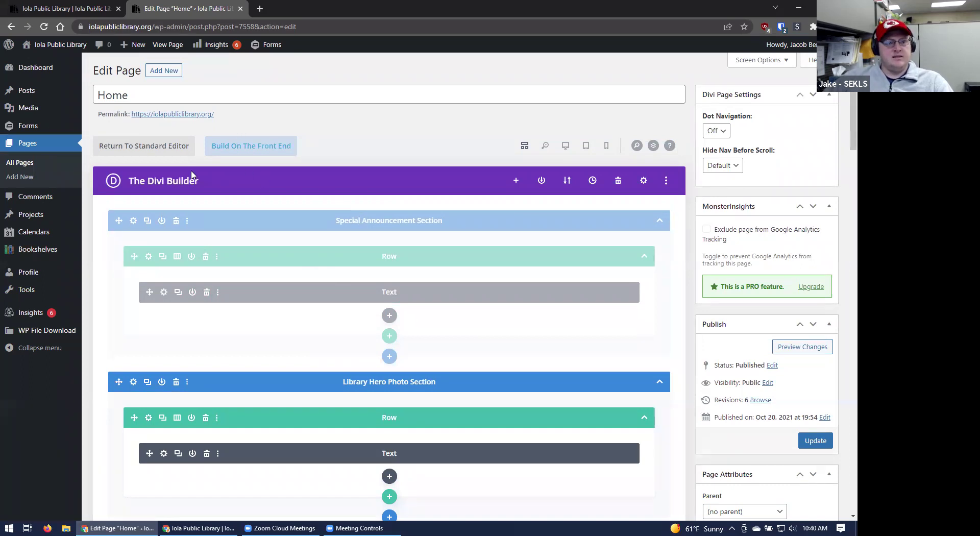
Compare the live homepage with the editor, ending at the top of the Home layout
{"action": "left_click", "coordinate": [66, 8]}
{"action": "scroll", "coordinate": [147, 240], "scroll_direction": "up", "scroll_amount": 1}
{"action": "scroll", "coordinate": [148, 240], "scroll_direction": "up", "scroll_amount": 15}
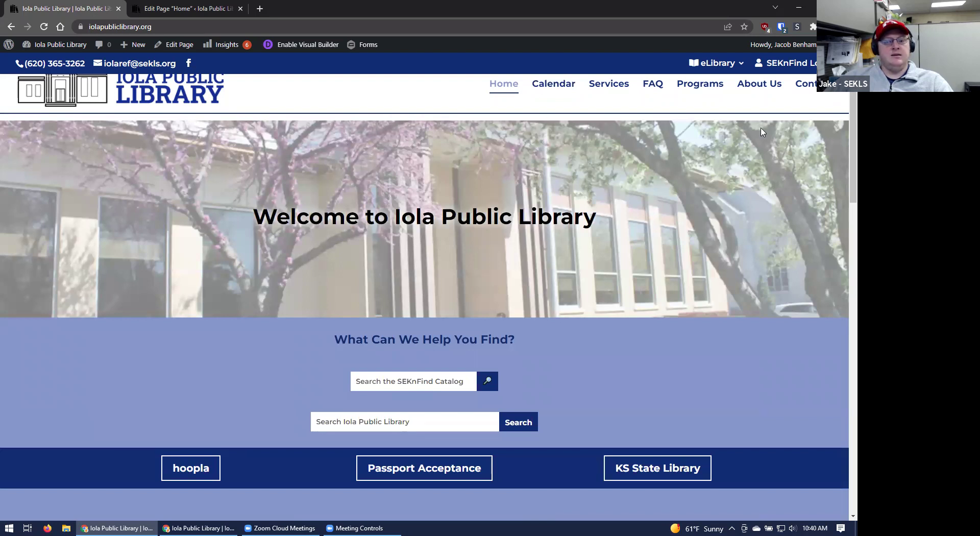
{"action": "left_click", "coordinate": [182, 9]}
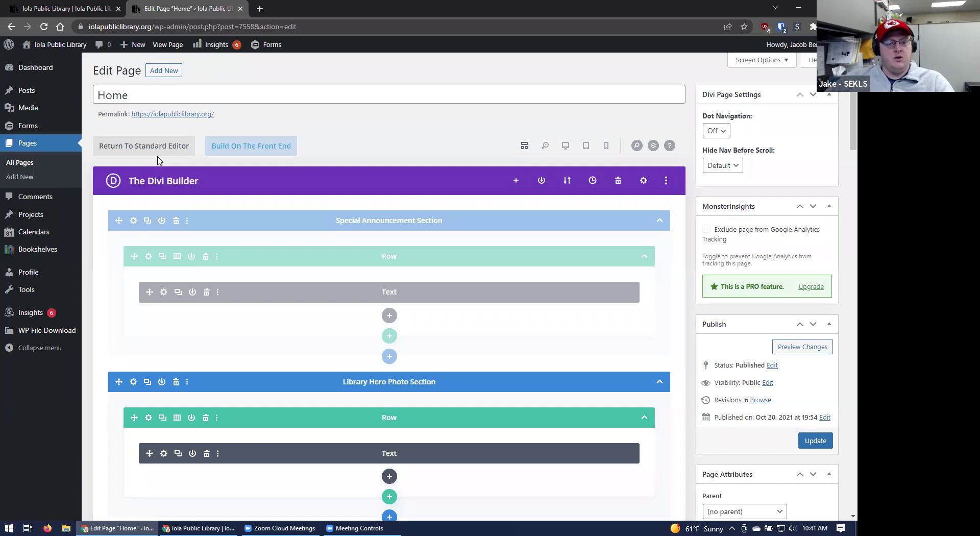
{"action": "left_click", "coordinate": [40, 6]}
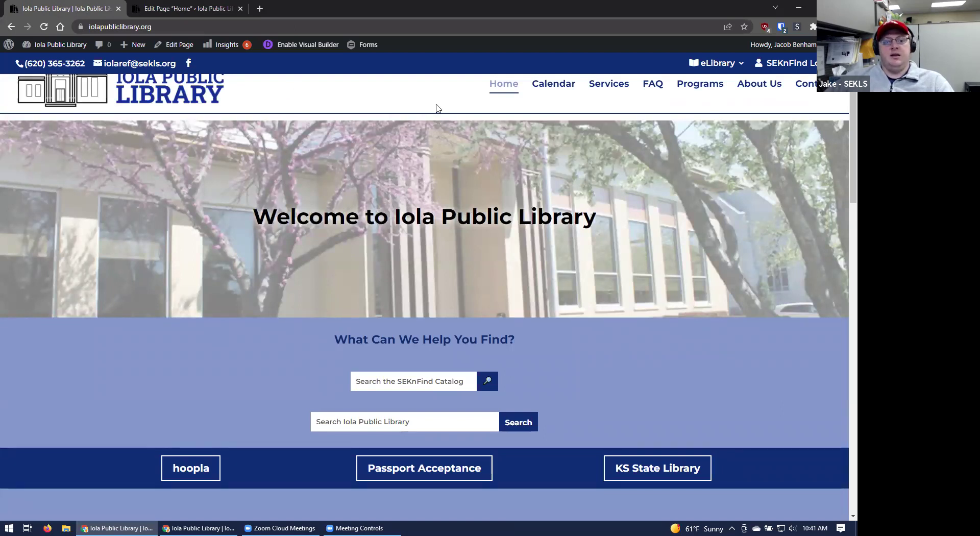
{"action": "left_click", "coordinate": [188, 8]}
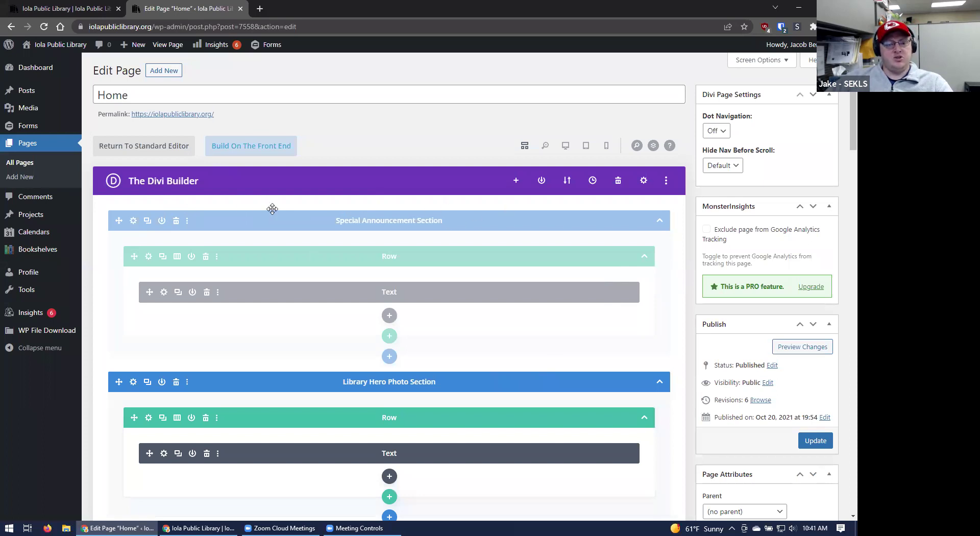
Uncheck Disable on Phone, Tablet and Desktop in the Special Announcement Section's visibility settings
{"action": "left_click", "coordinate": [134, 221]}
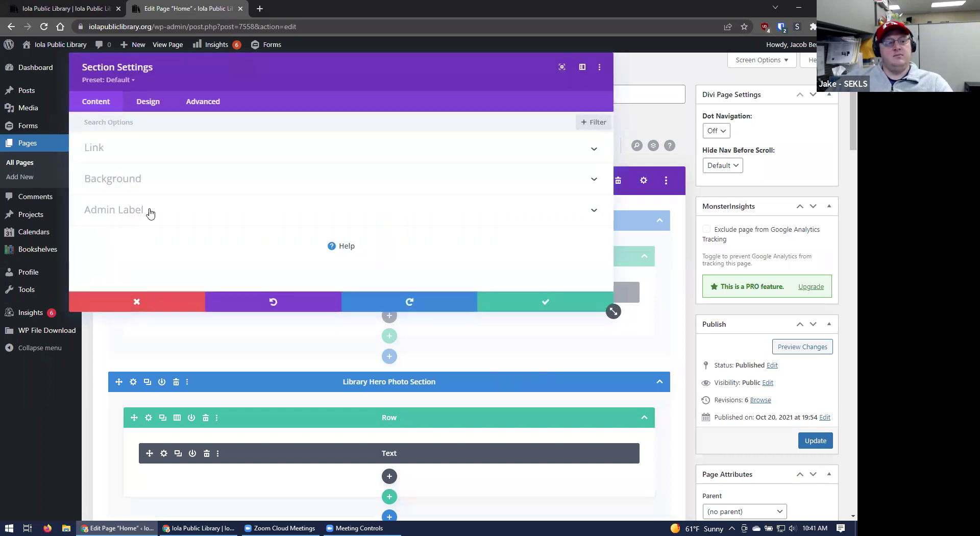
{"action": "left_click", "coordinate": [198, 106]}
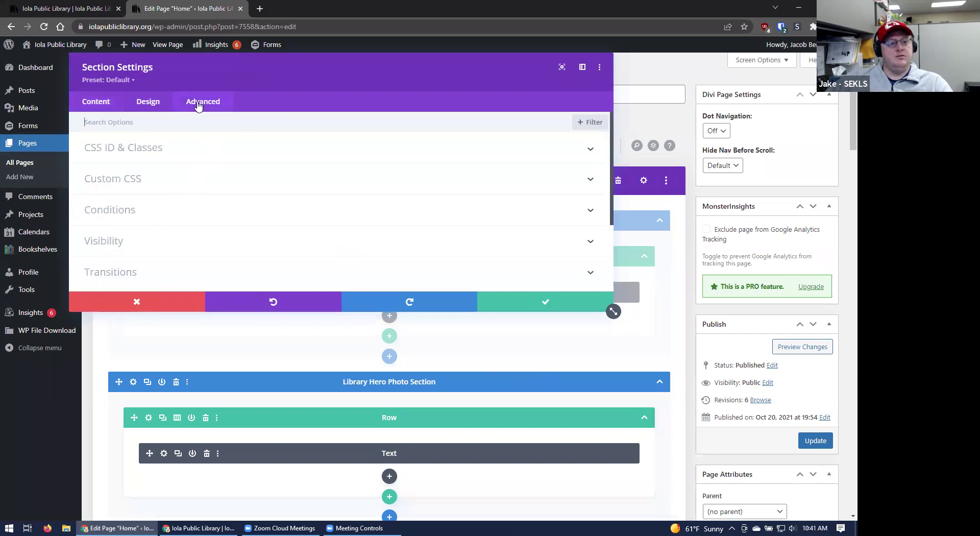
{"action": "left_click", "coordinate": [121, 243]}
{"action": "left_click", "coordinate": [92, 163]}
{"action": "left_click", "coordinate": [91, 179]}
{"action": "left_click", "coordinate": [89, 197]}
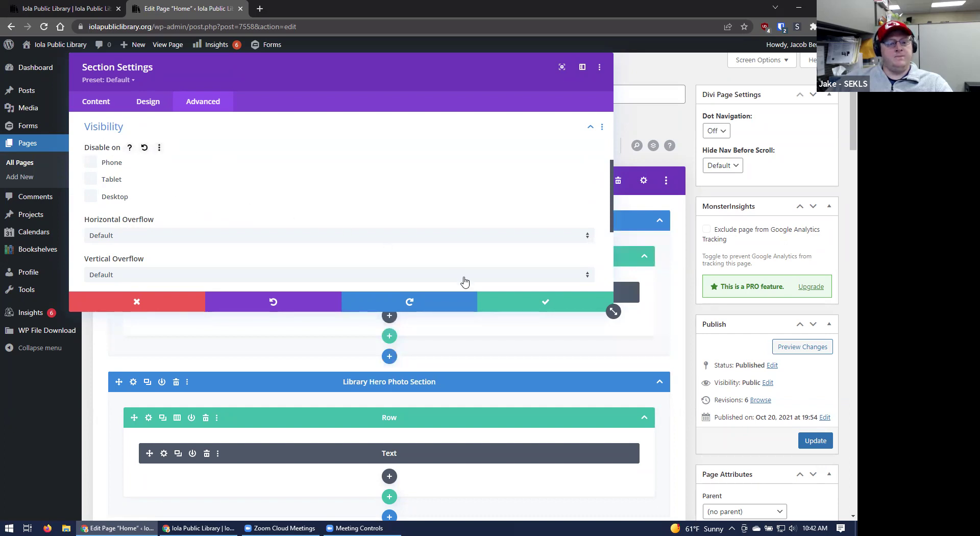
{"action": "left_click", "coordinate": [505, 301]}
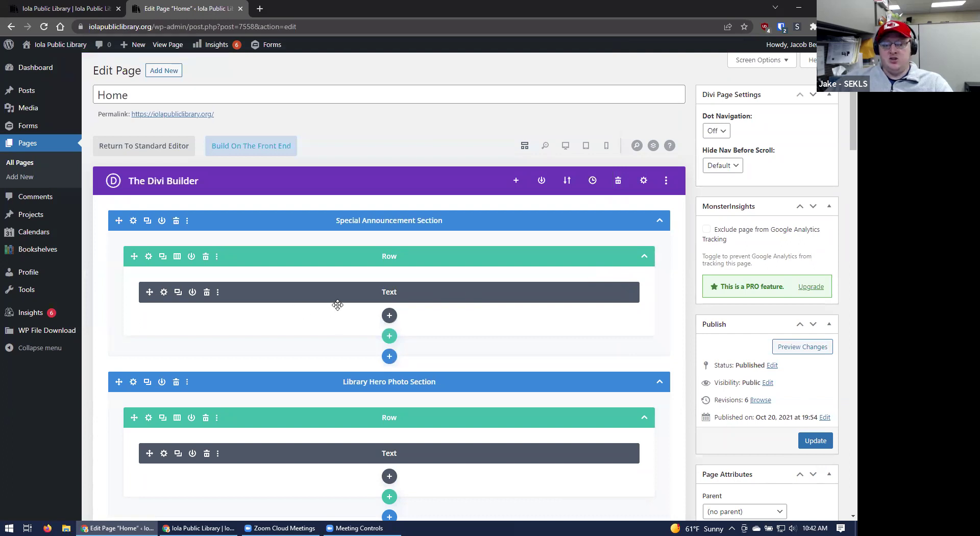
Replace the Presidents' Day closing notice in the announcement Text module with 'Test' and save
{"action": "left_click", "coordinate": [164, 292]}
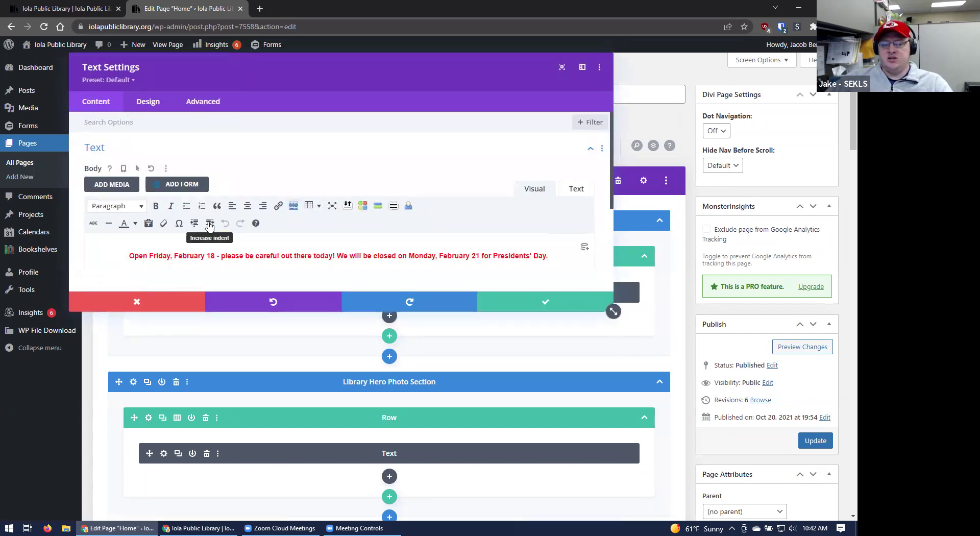
{"action": "scroll", "coordinate": [268, 235], "scroll_direction": "down", "scroll_amount": 1}
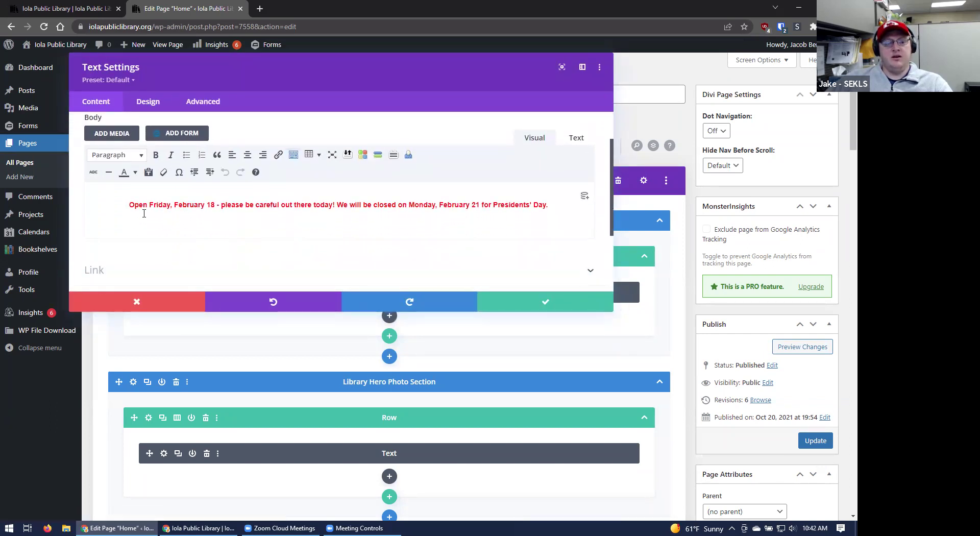
{"action": "left_click_drag", "start_coordinate": [134, 204], "coordinate": [621, 205]}
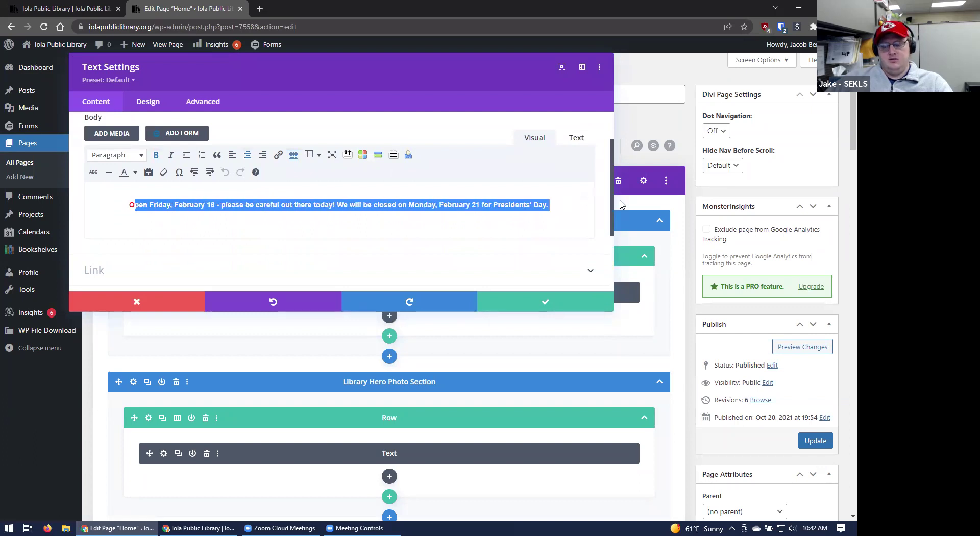
{"action": "key", "text": "BackSpace"}
{"action": "type", "text": "Test"}
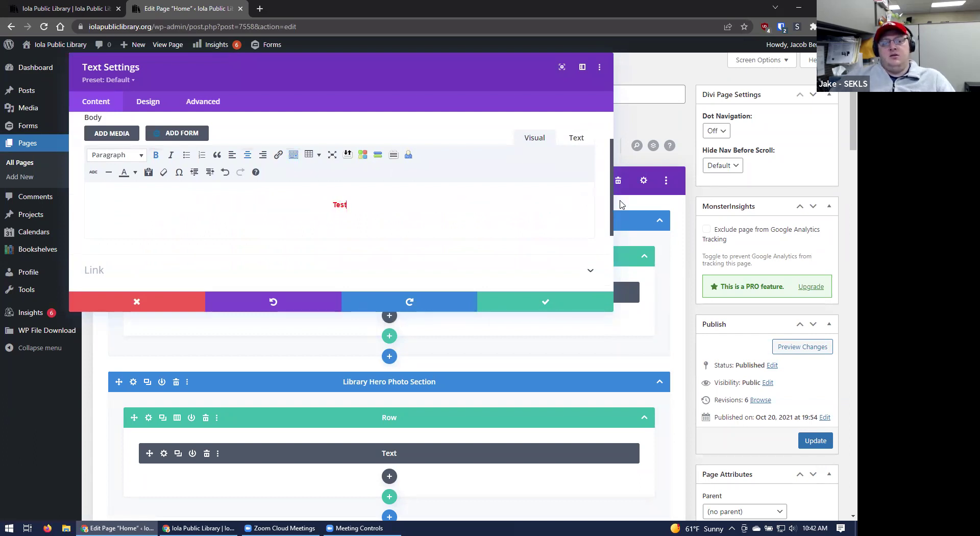
{"action": "key", "text": "BackSpace"}
{"action": "key", "text": "BackSpace"}
{"action": "key", "text": "BackSpace"}
{"action": "key", "text": "BackSpace"}
{"action": "type", "text": "o"}
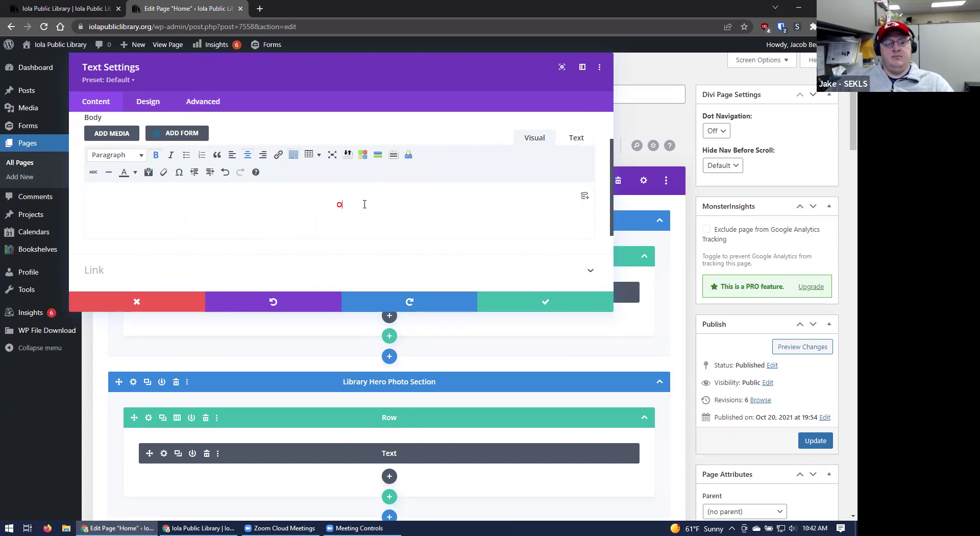
{"action": "type", "text": "Test"}
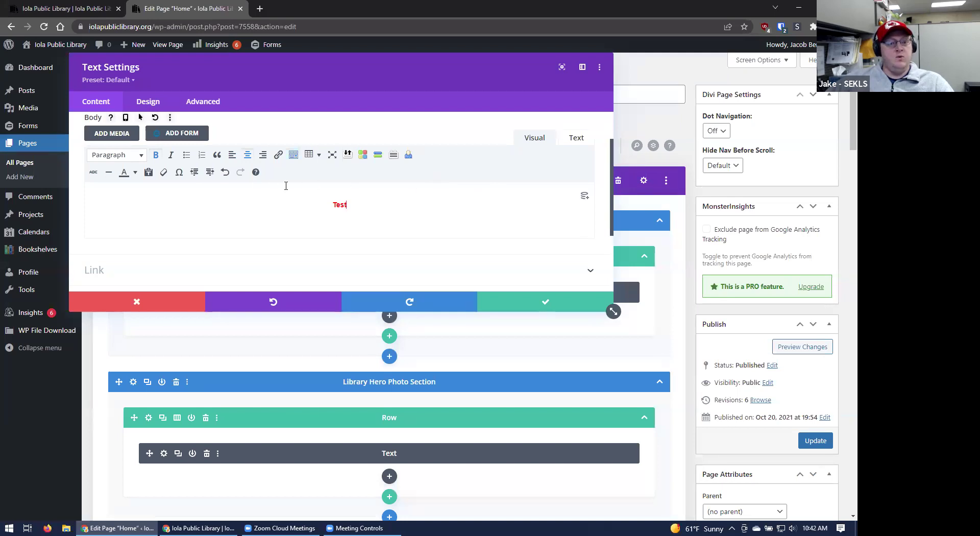
{"action": "double_click", "coordinate": [330, 201]}
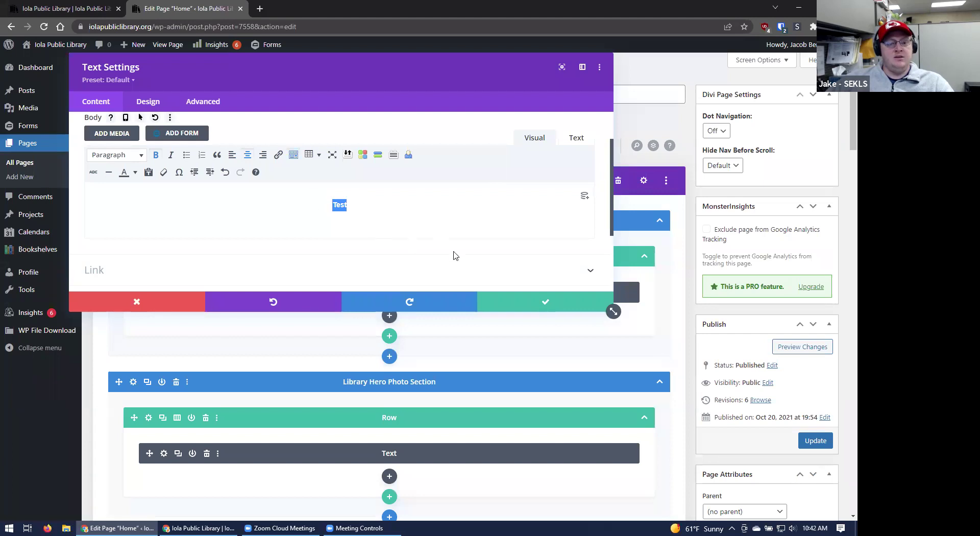
{"action": "left_click", "coordinate": [513, 300]}
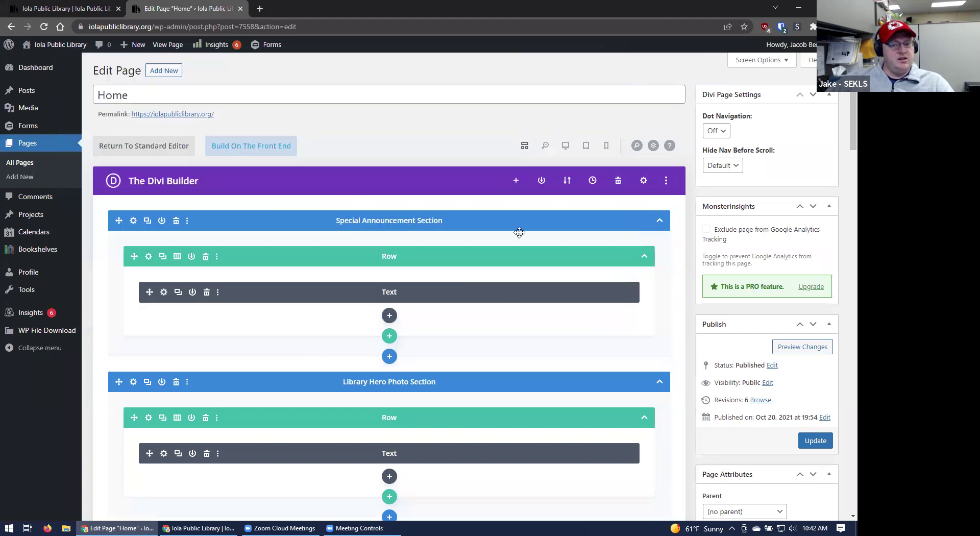
Update the Home page and reload the live homepage in both browser windows to check it
{"action": "left_click", "coordinate": [815, 441]}
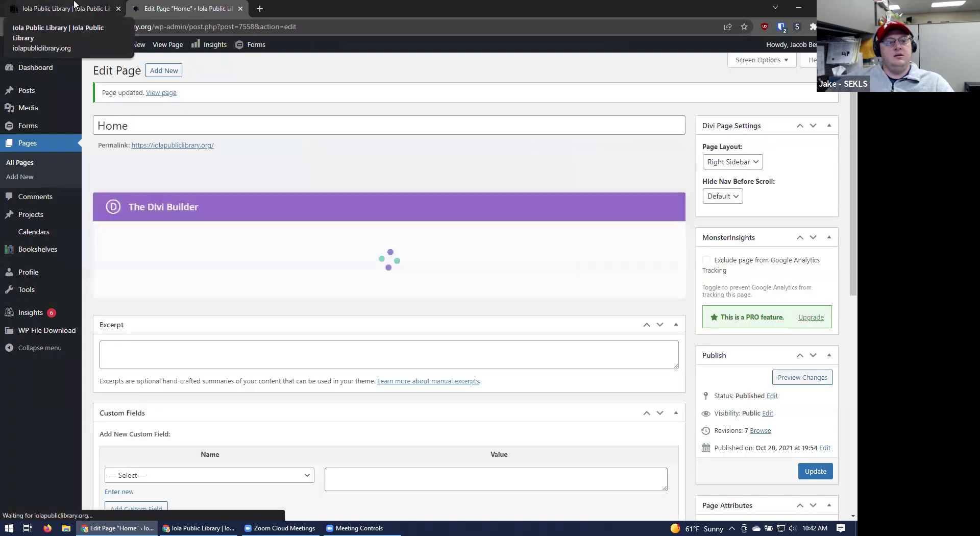
{"action": "left_click", "coordinate": [74, 6]}
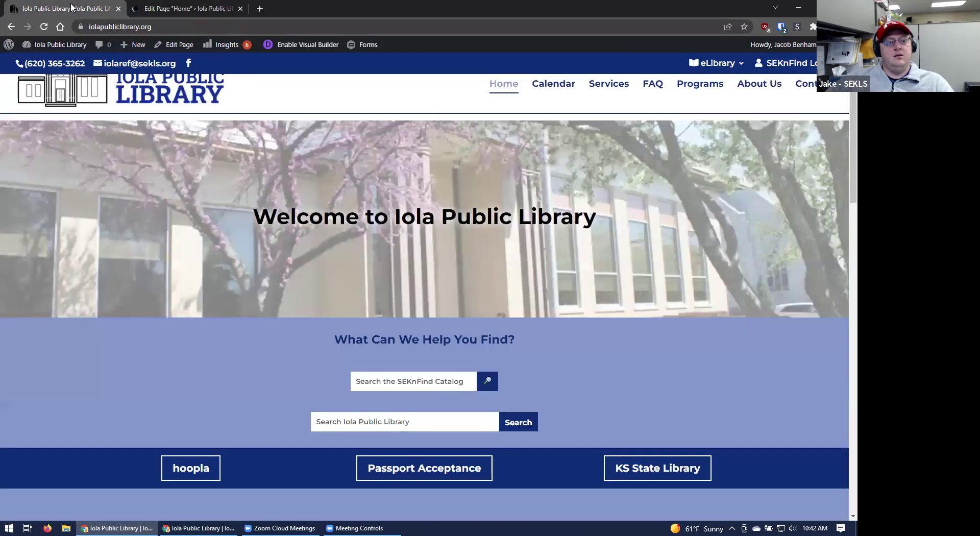
{"action": "left_click", "coordinate": [45, 30]}
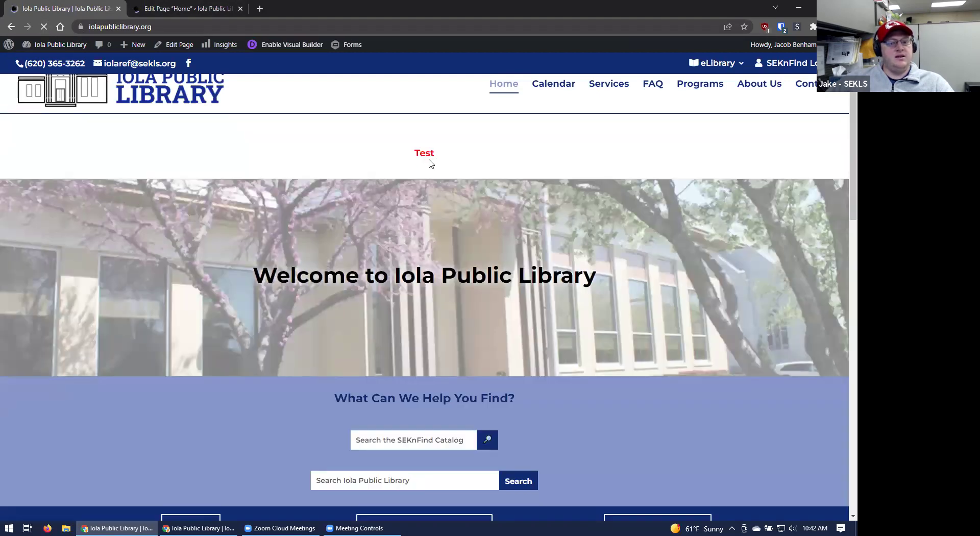
{"action": "scroll", "coordinate": [245, 204], "scroll_direction": "down", "scroll_amount": 1}
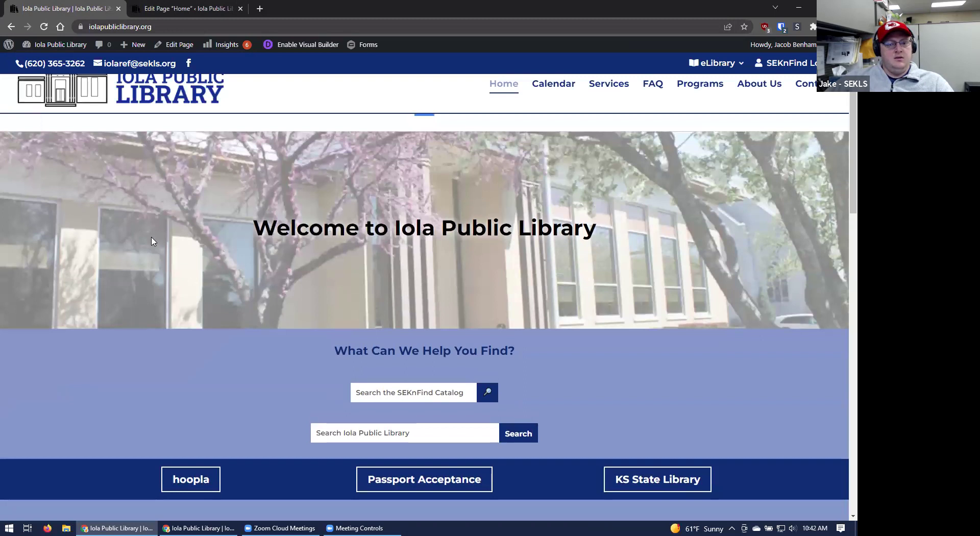
{"action": "scroll", "coordinate": [203, 267], "scroll_direction": "up", "scroll_amount": 1}
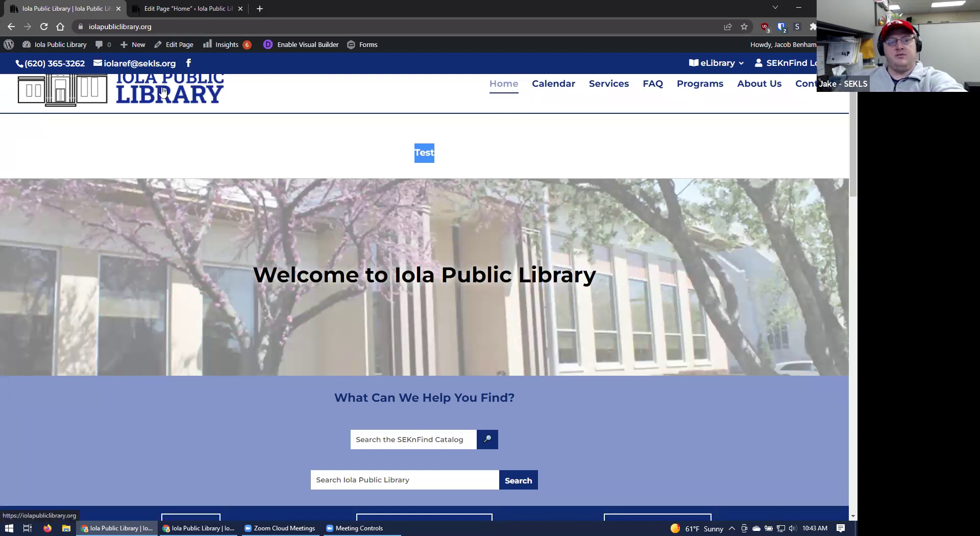
{"action": "left_click", "coordinate": [199, 527]}
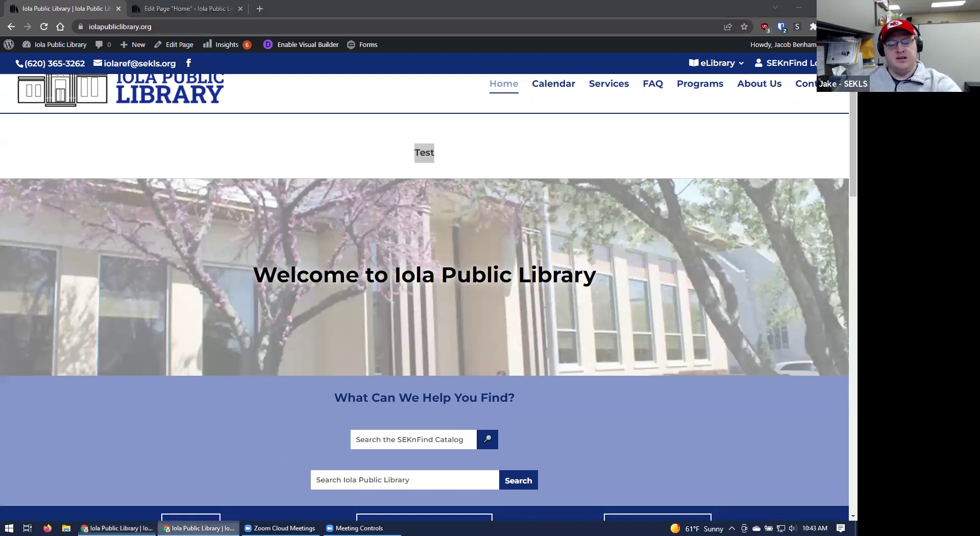
{"action": "left_click", "coordinate": [58, 26]}
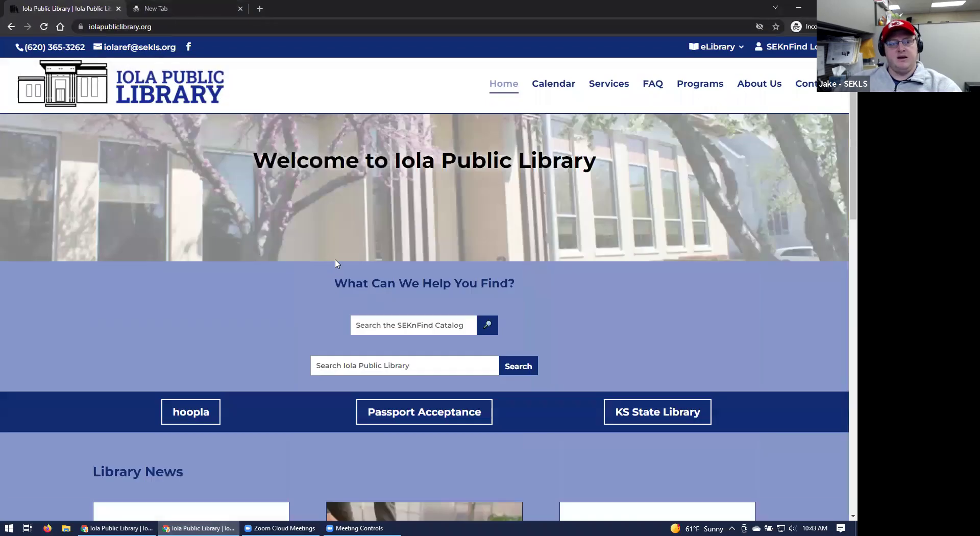
Reload the private-window homepage and confirm the red Test banner above the hero
{"action": "left_click", "coordinate": [44, 30]}
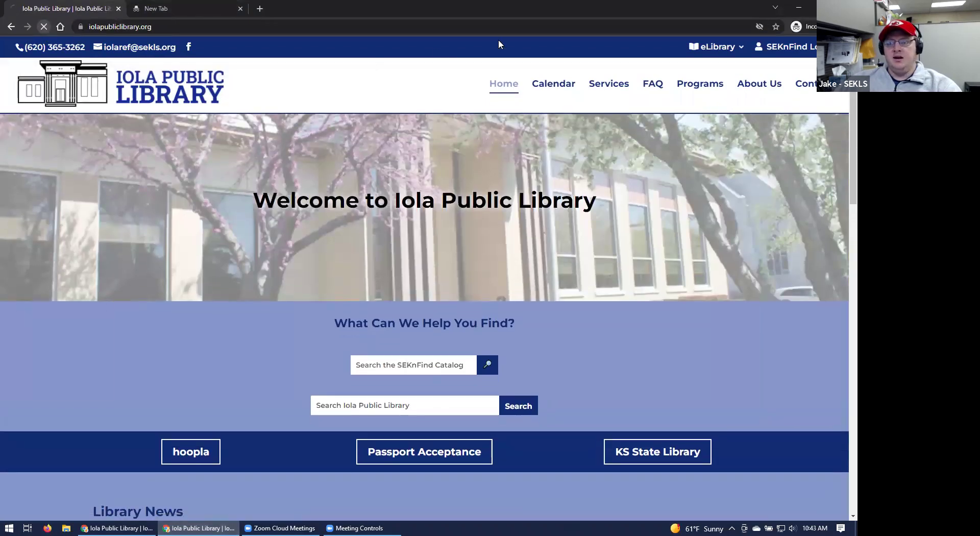
{"action": "left_click", "coordinate": [846, 27]}
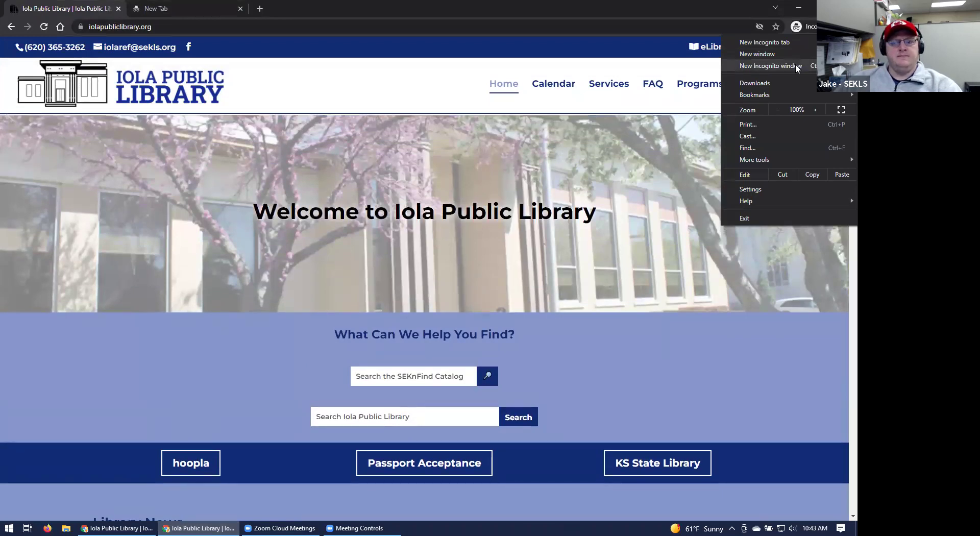
{"action": "left_click", "coordinate": [374, 80]}
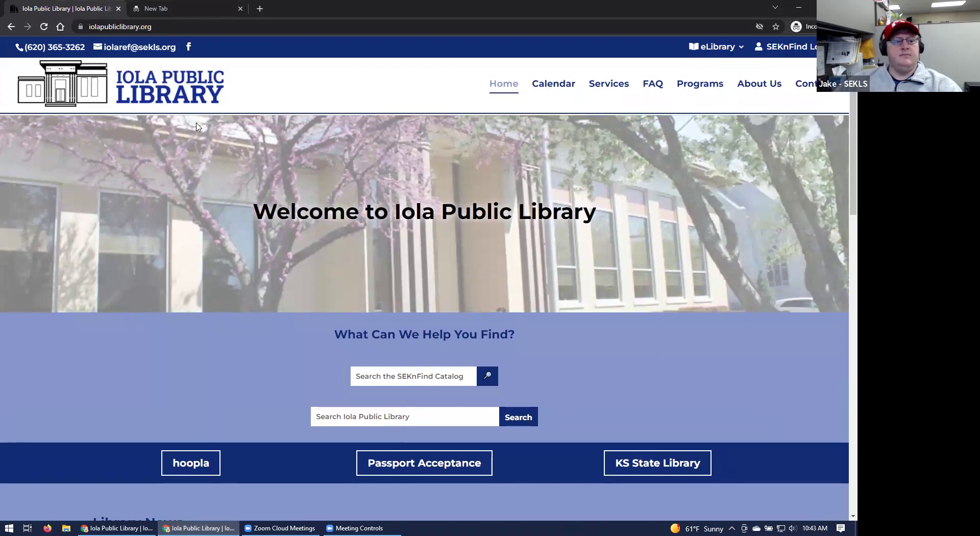
{"action": "left_click", "coordinate": [108, 68]}
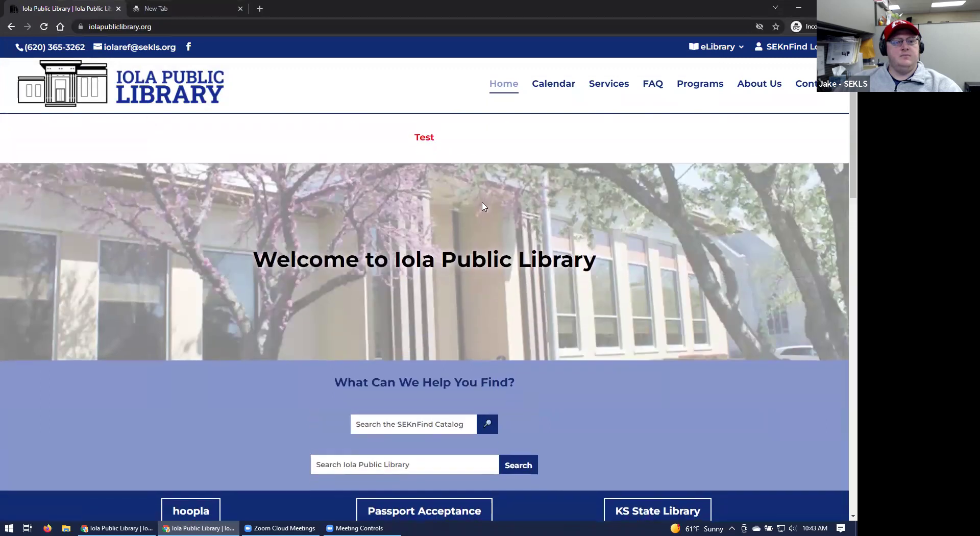
{"action": "left_click_drag", "start_coordinate": [442, 145], "coordinate": [378, 131]}
{"action": "left_click", "coordinate": [181, 281]}
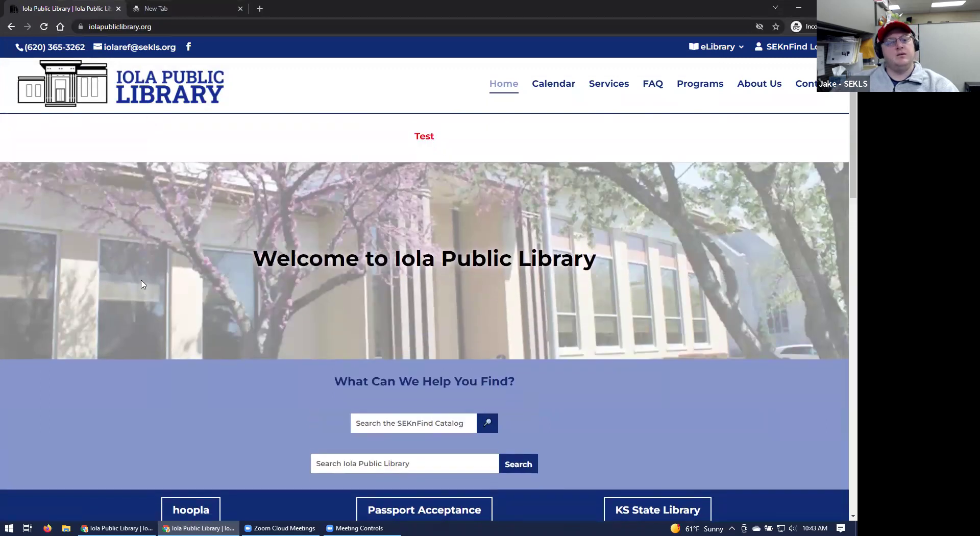
Switch to the admin window and back, then minimise the private window
{"action": "left_click", "coordinate": [116, 528]}
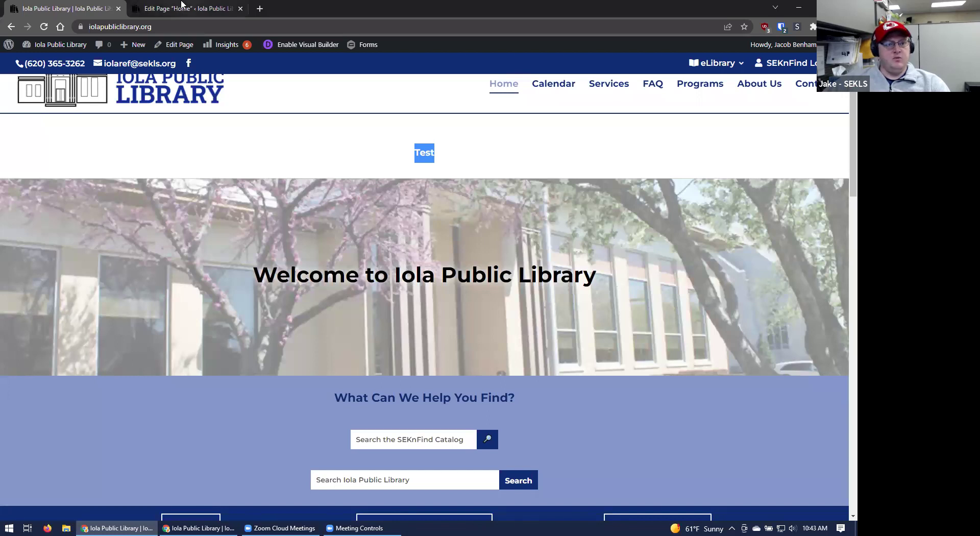
{"action": "left_click", "coordinate": [799, 7]}
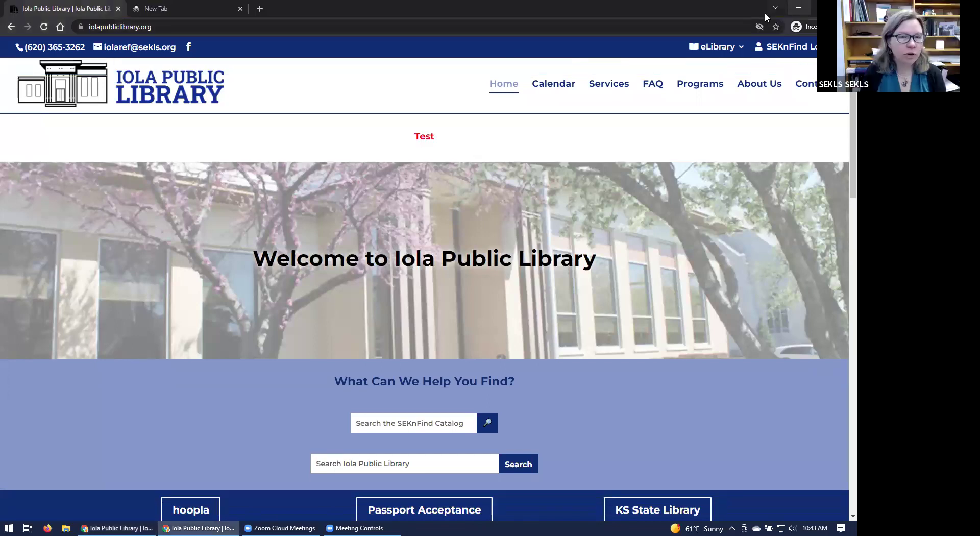
{"action": "left_click", "coordinate": [799, 8]}
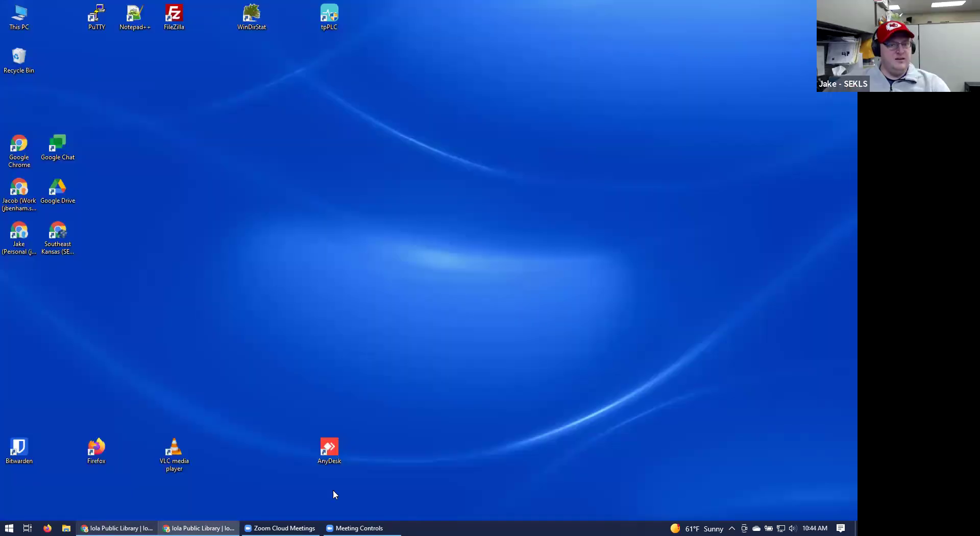
Re-check Disable on Phone, Tablet and Desktop for the Special Announcement Section and update Home
{"action": "left_click", "coordinate": [118, 528]}
{"action": "left_click", "coordinate": [141, 6]}
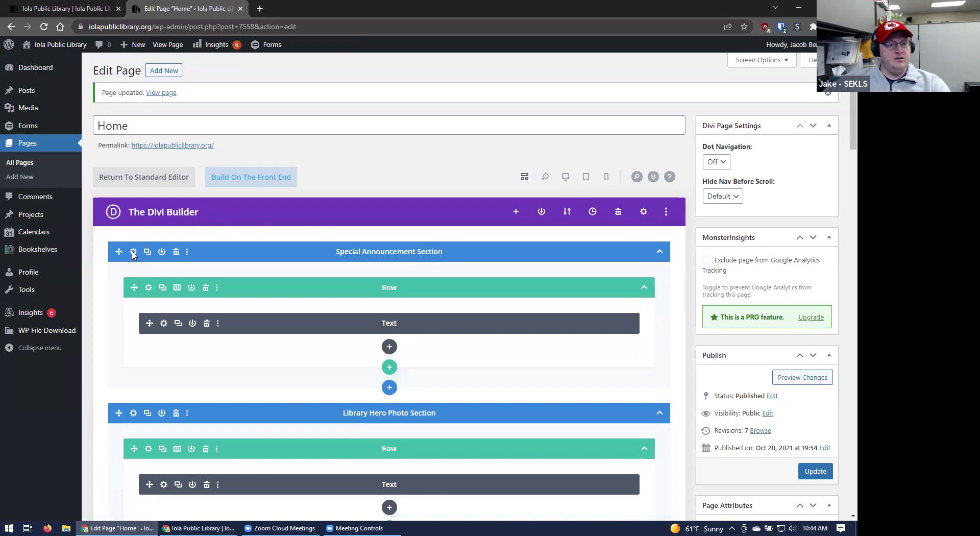
{"action": "left_click", "coordinate": [133, 252]}
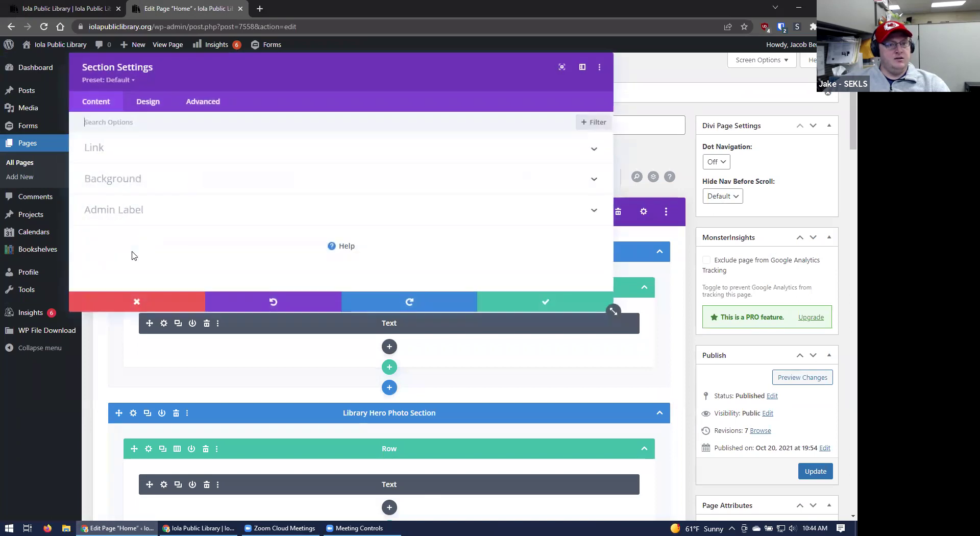
{"action": "left_click", "coordinate": [208, 106]}
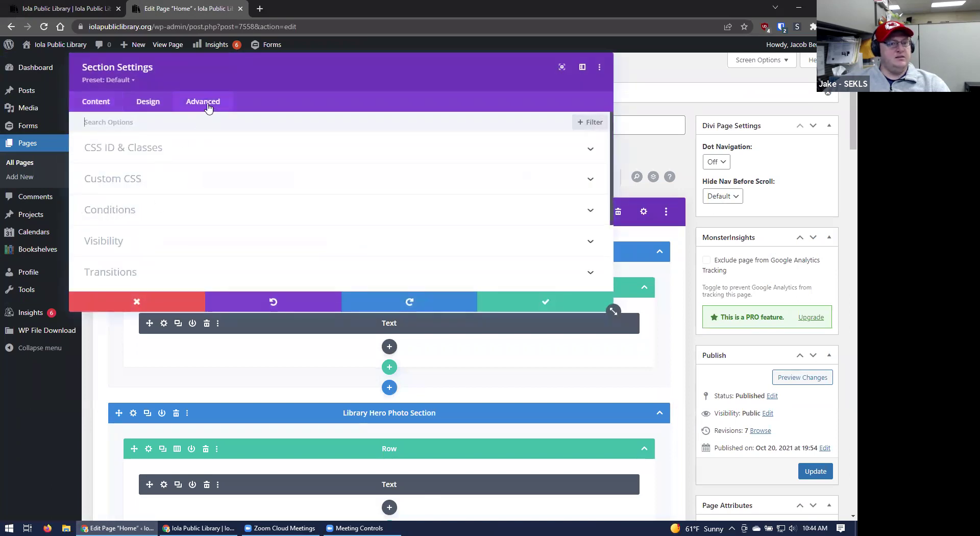
{"action": "left_click", "coordinate": [116, 247]}
{"action": "left_click", "coordinate": [92, 162]}
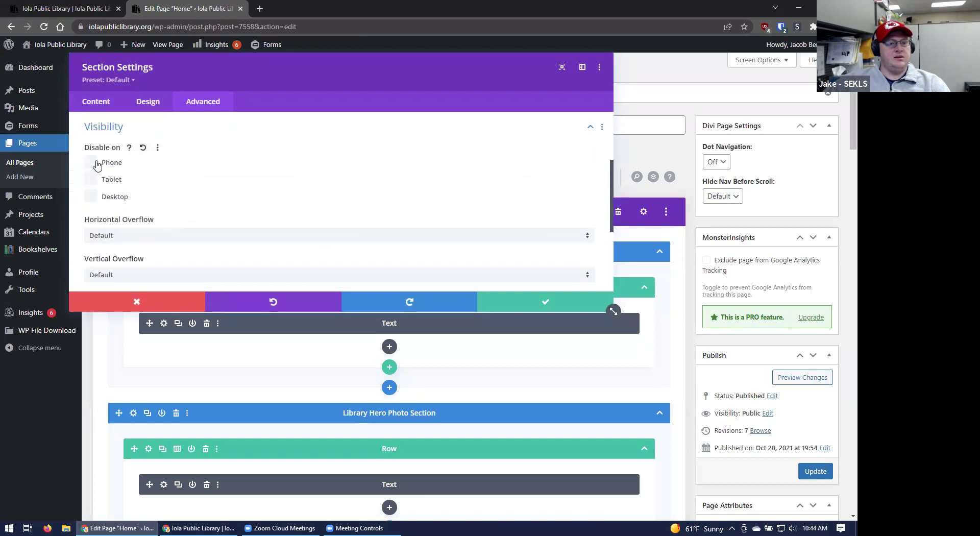
{"action": "left_click", "coordinate": [92, 179]}
{"action": "left_click", "coordinate": [92, 197]}
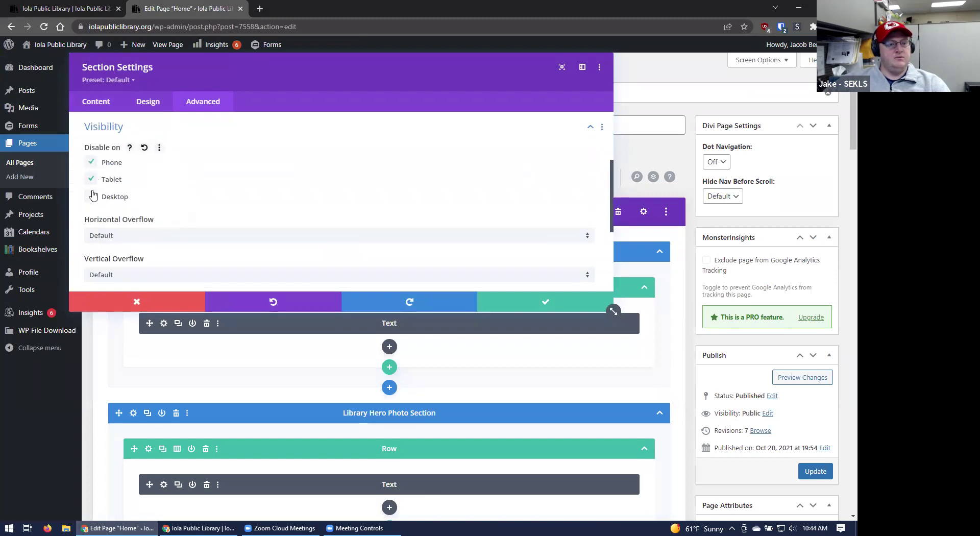
{"action": "left_click", "coordinate": [531, 302]}
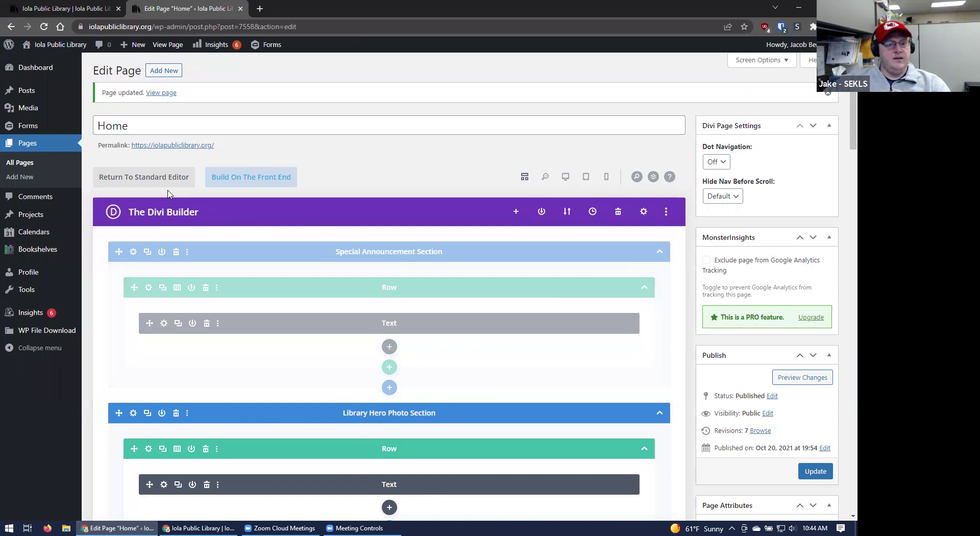
{"action": "left_click", "coordinate": [812, 473]}
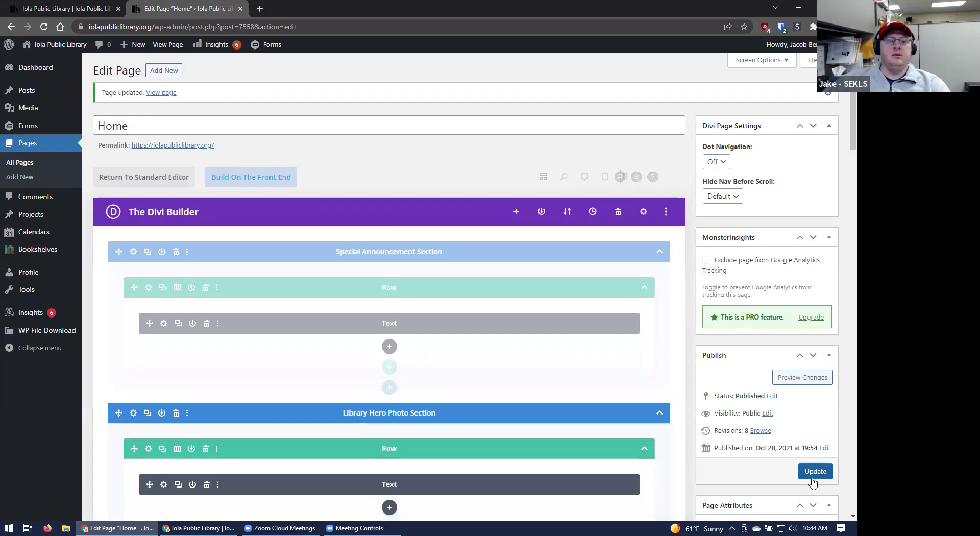
{"action": "left_click", "coordinate": [66, 8]}
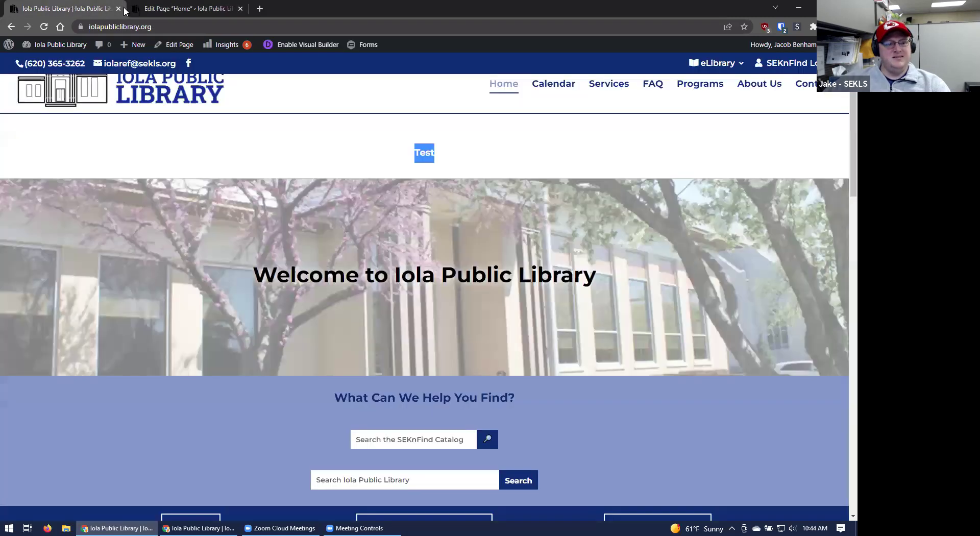
Reload the live homepage to confirm the Test announcement is hidden
{"action": "left_click", "coordinate": [43, 27]}
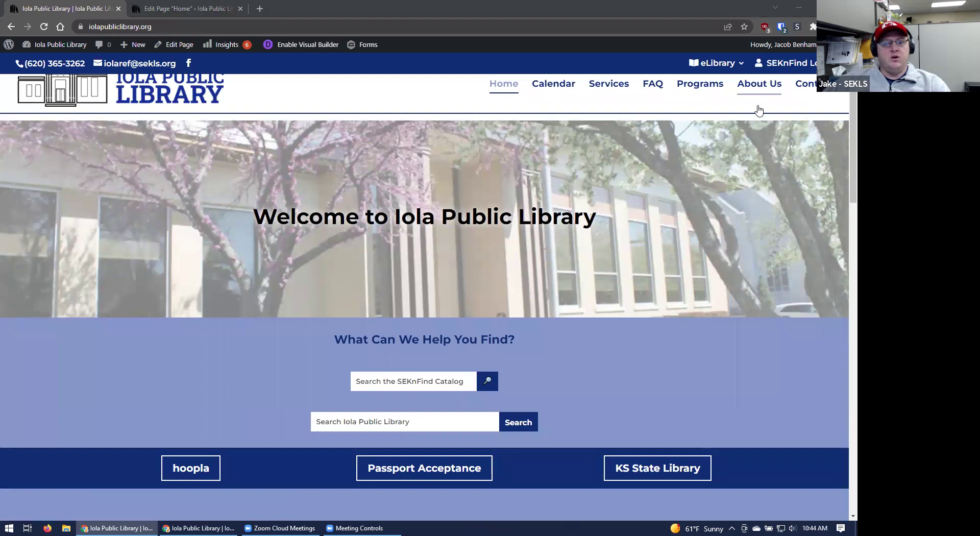
Preview the live Services page, toggle its Meeting Spaces and Club Hold entries, then return to the Home editor
{"action": "left_click", "coordinate": [620, 91]}
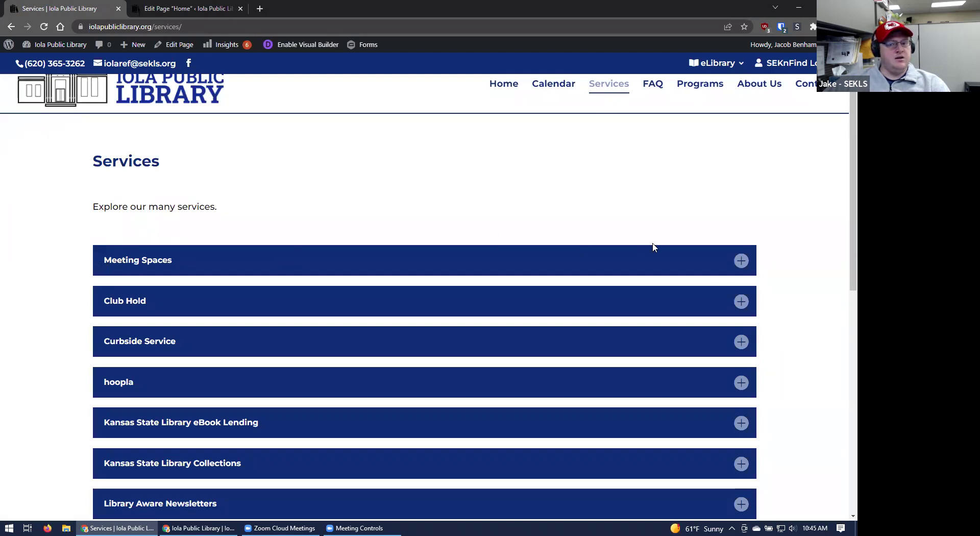
{"action": "left_click", "coordinate": [741, 261]}
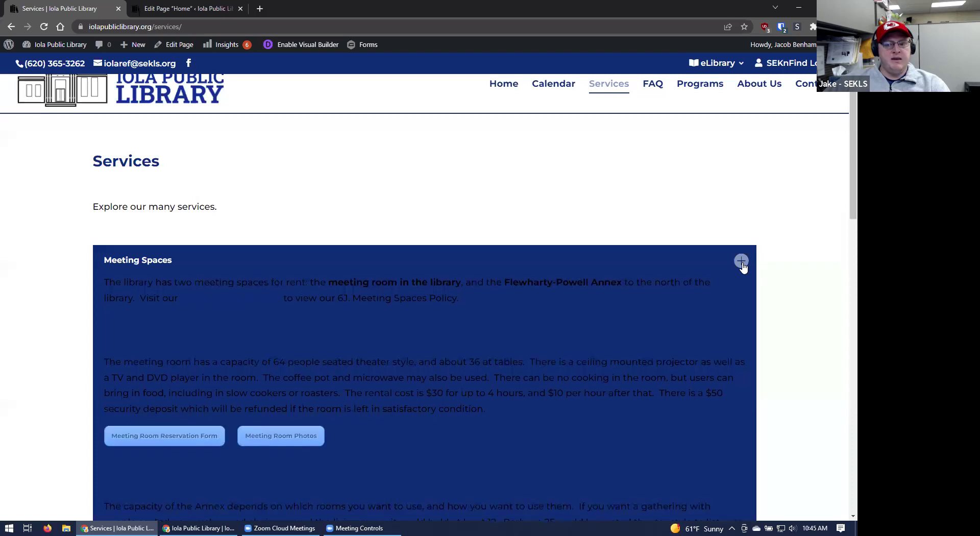
{"action": "left_click", "coordinate": [742, 262]}
{"action": "left_click", "coordinate": [740, 303]}
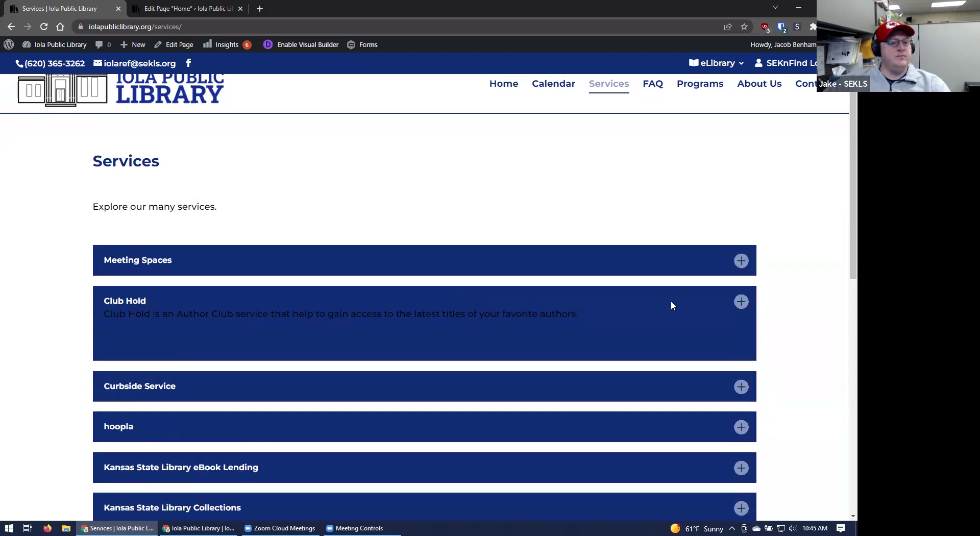
{"action": "scroll", "coordinate": [413, 256], "scroll_direction": "down", "scroll_amount": 3}
{"action": "scroll", "coordinate": [413, 255], "scroll_direction": "up", "scroll_amount": 3}
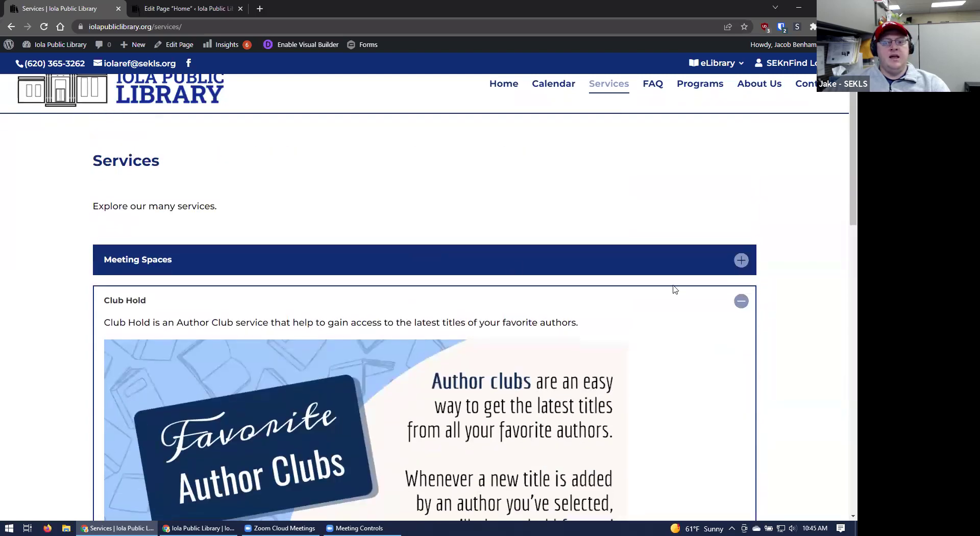
{"action": "left_click", "coordinate": [747, 305]}
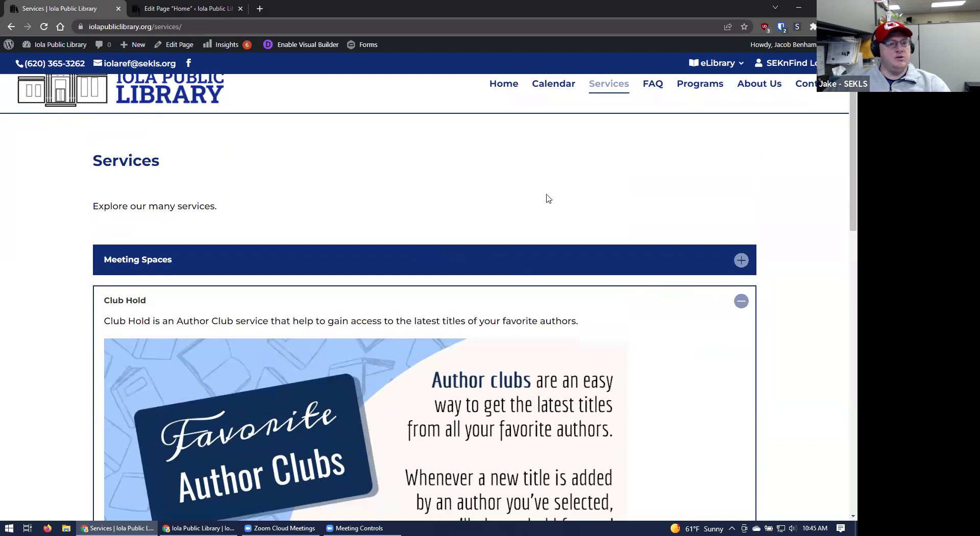
{"action": "left_click", "coordinate": [199, 15]}
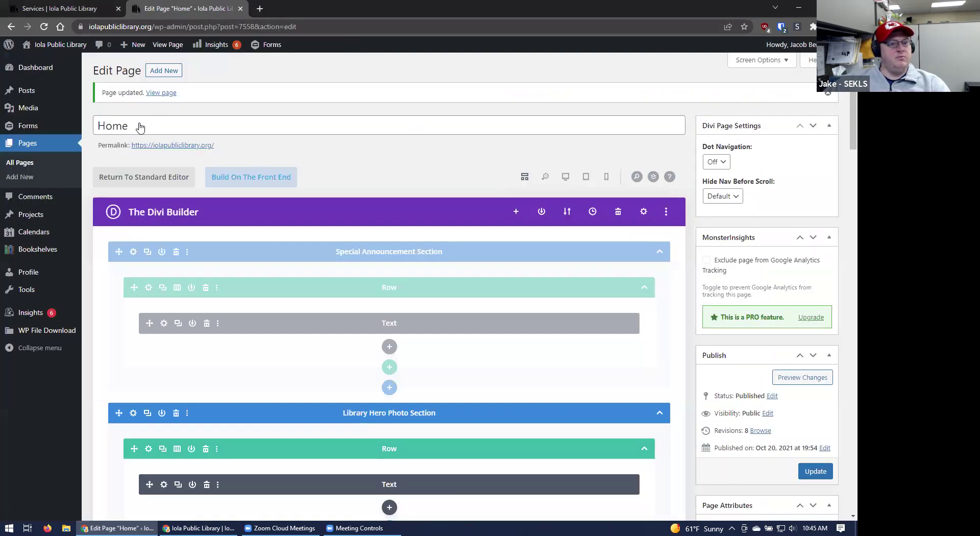
Open the Services page for editing from the All Pages list
{"action": "left_click", "coordinate": [19, 147]}
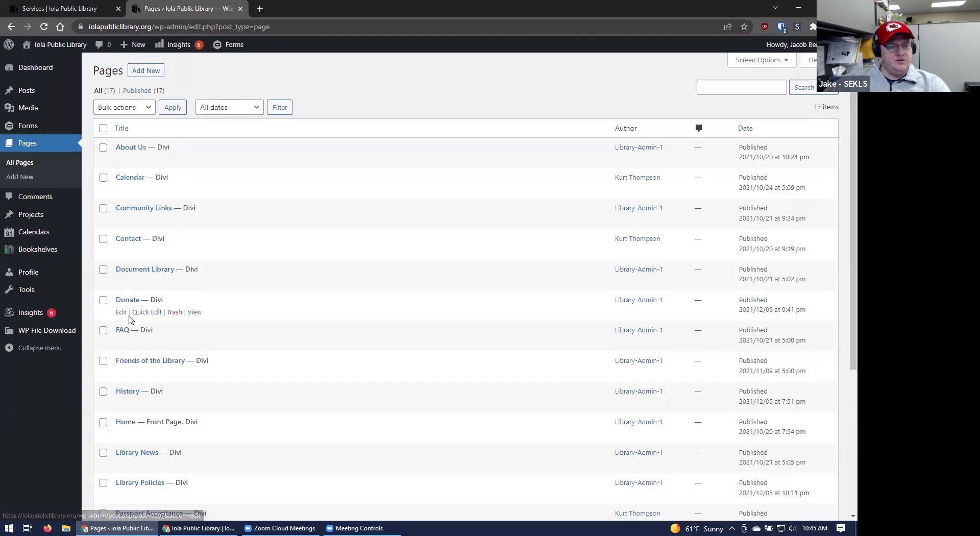
{"action": "scroll", "coordinate": [122, 314], "scroll_direction": "down", "scroll_amount": 4}
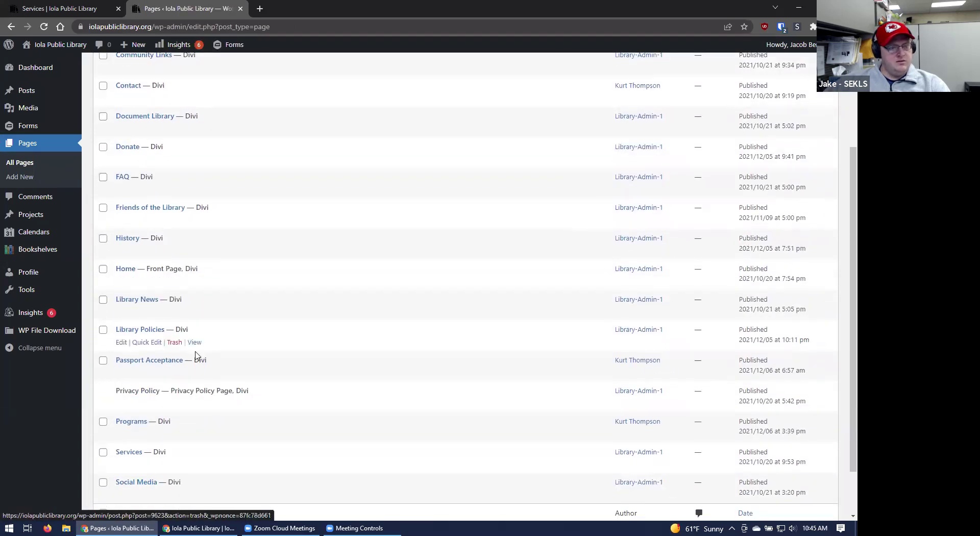
{"action": "left_click", "coordinate": [126, 402]}
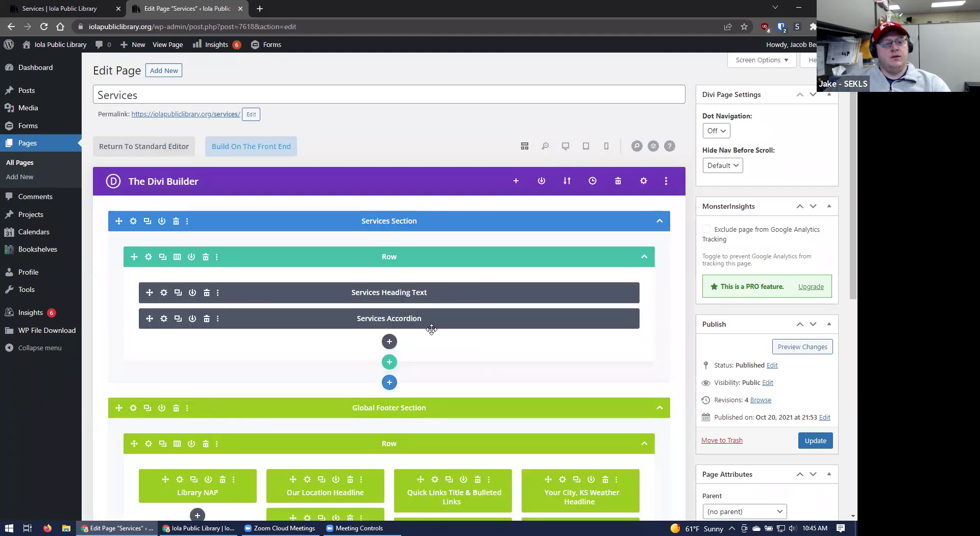
Scroll through the live Services page, then come back to its back-end builder layout
{"action": "key", "text": "ctrl+shift+Tab"}
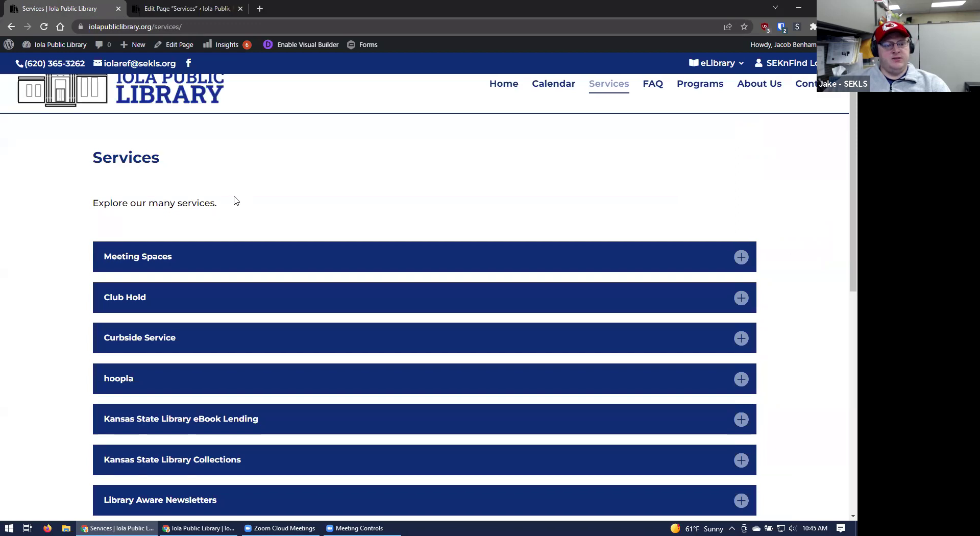
{"action": "scroll", "coordinate": [236, 201], "scroll_direction": "down", "scroll_amount": 2}
{"action": "scroll", "coordinate": [248, 298], "scroll_direction": "down", "scroll_amount": 4}
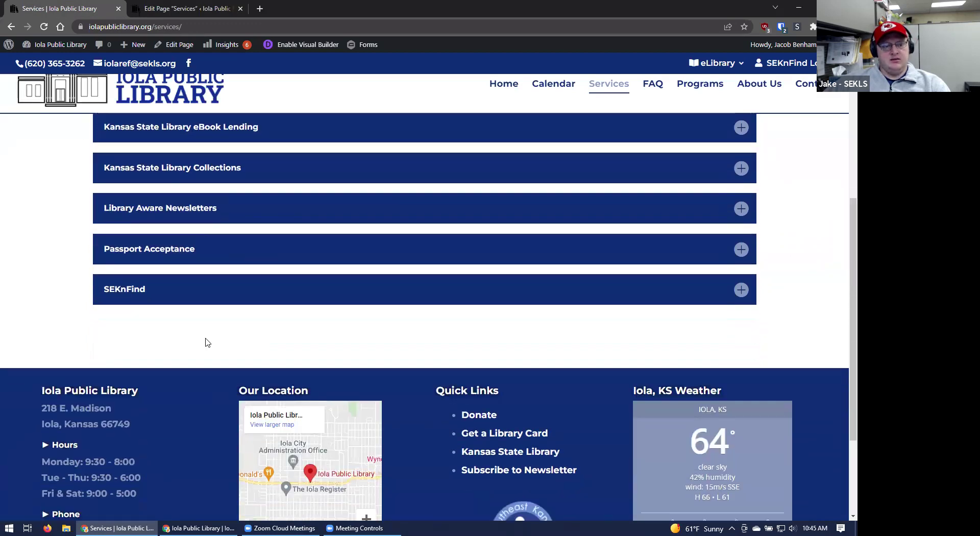
{"action": "scroll", "coordinate": [193, 224], "scroll_direction": "up", "scroll_amount": 5}
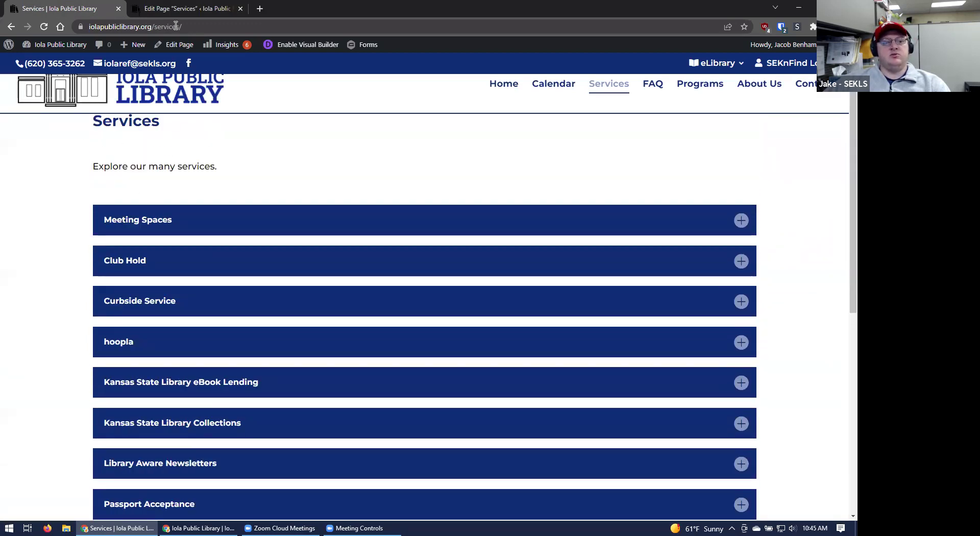
{"action": "left_click", "coordinate": [179, 10]}
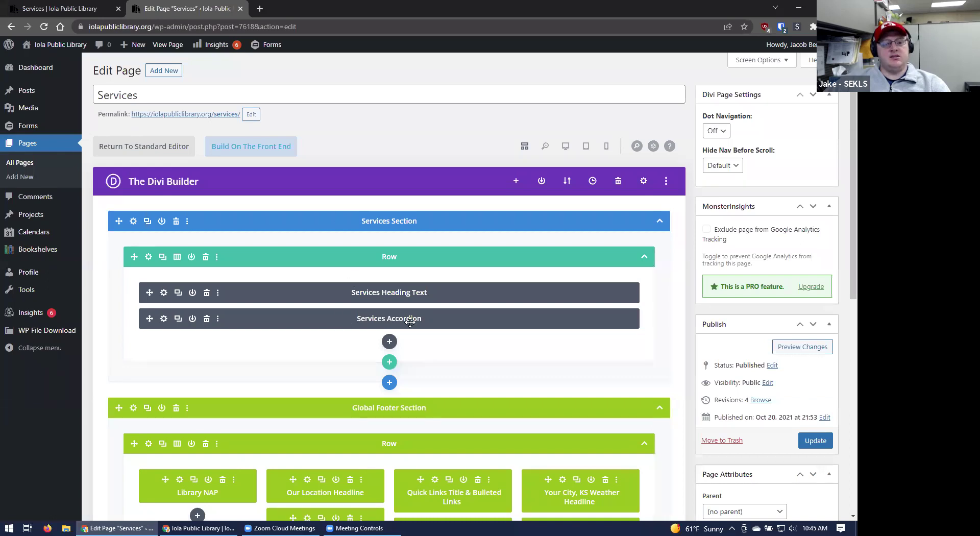
Open the Services Accordion settings and reposition and resize the panel to list its nine items
{"action": "left_click", "coordinate": [164, 319]}
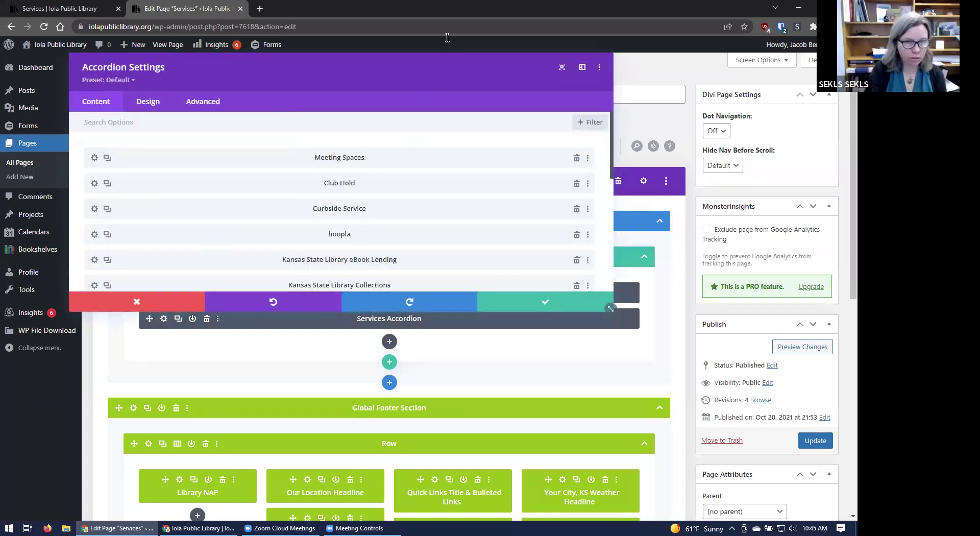
{"action": "left_click_drag", "start_coordinate": [390, 61], "coordinate": [507, 370]}
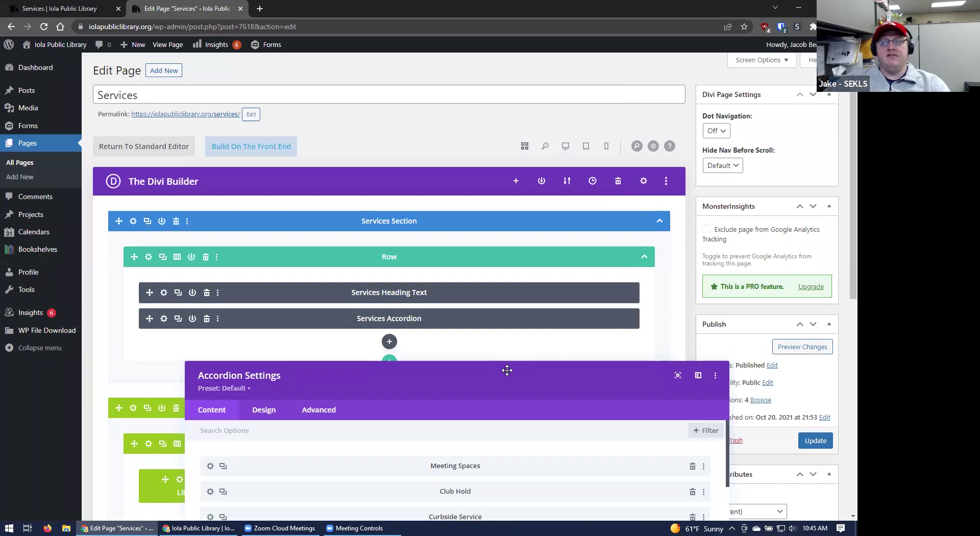
{"action": "left_click_drag", "start_coordinate": [507, 370], "coordinate": [476, 81]}
{"action": "left_click_drag", "start_coordinate": [699, 330], "coordinate": [801, 507]}
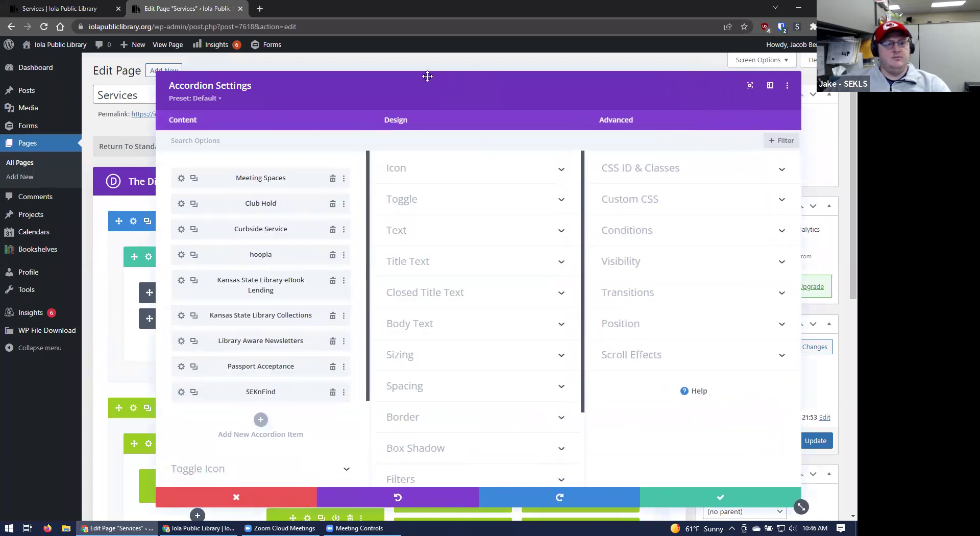
{"action": "left_click_drag", "start_coordinate": [428, 76], "coordinate": [326, 58]}
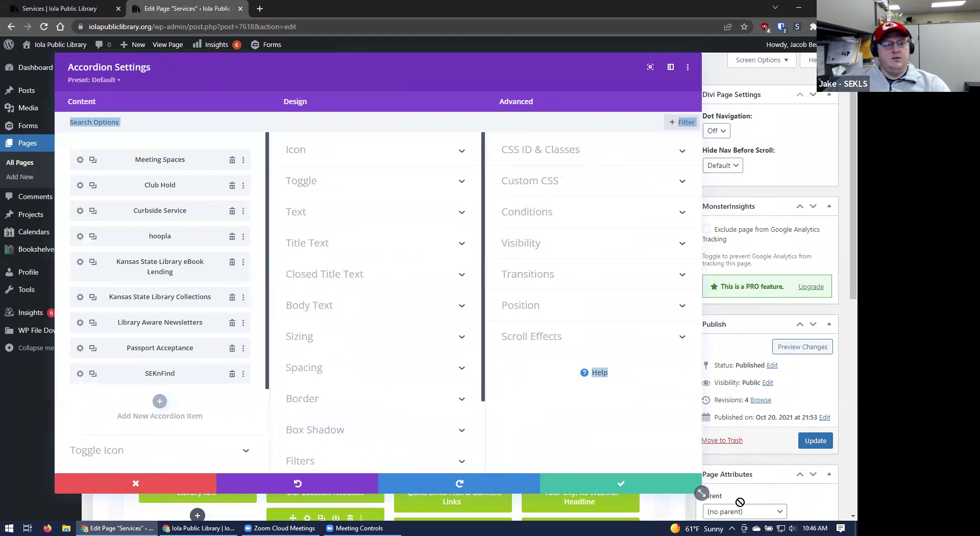
{"action": "left_click_drag", "start_coordinate": [692, 499], "coordinate": [588, 471]}
{"action": "left_click_drag", "start_coordinate": [285, 85], "coordinate": [433, 70]}
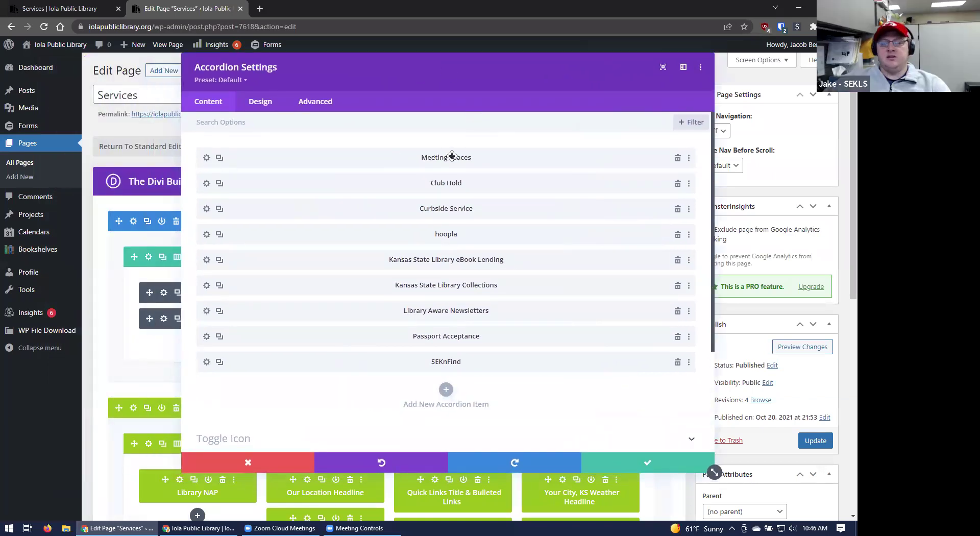
Review the Meeting Spaces item's text about the Library Meeting Room and Annex, then close unchanged
{"action": "left_click", "coordinate": [207, 160]}
{"action": "scroll", "coordinate": [414, 247], "scroll_direction": "down", "scroll_amount": 3}
{"action": "scroll", "coordinate": [413, 247], "scroll_direction": "down", "scroll_amount": 5}
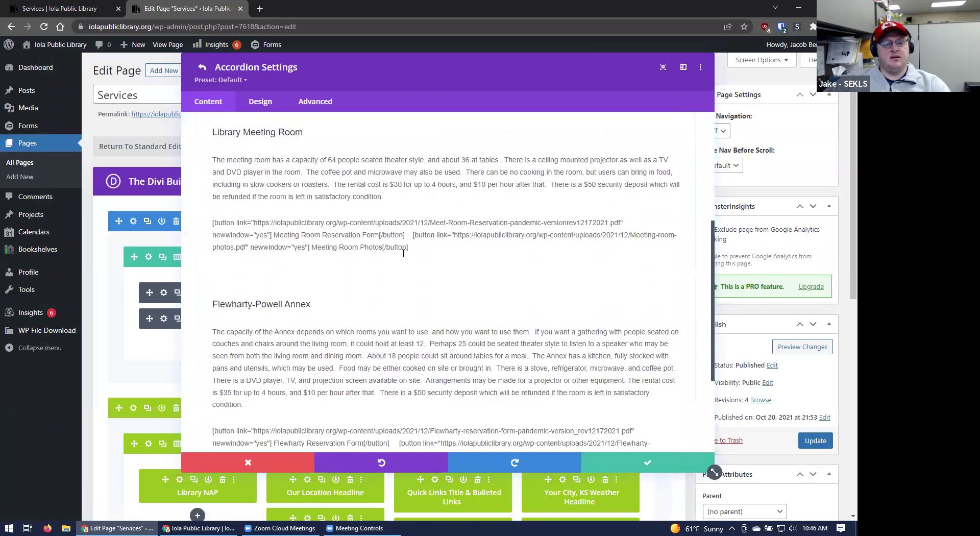
{"action": "scroll", "coordinate": [392, 237], "scroll_direction": "up", "scroll_amount": 6}
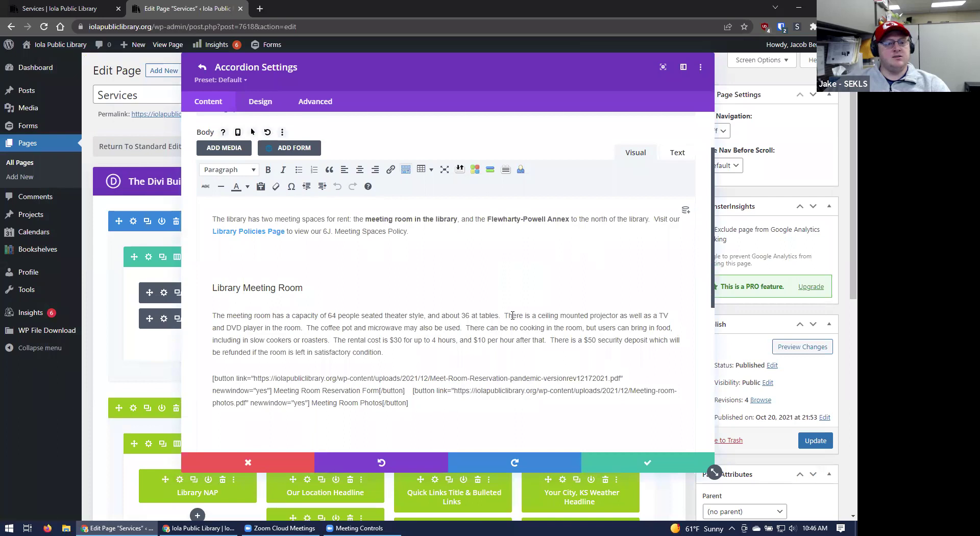
{"action": "scroll", "coordinate": [456, 244], "scroll_direction": "down", "scroll_amount": 5}
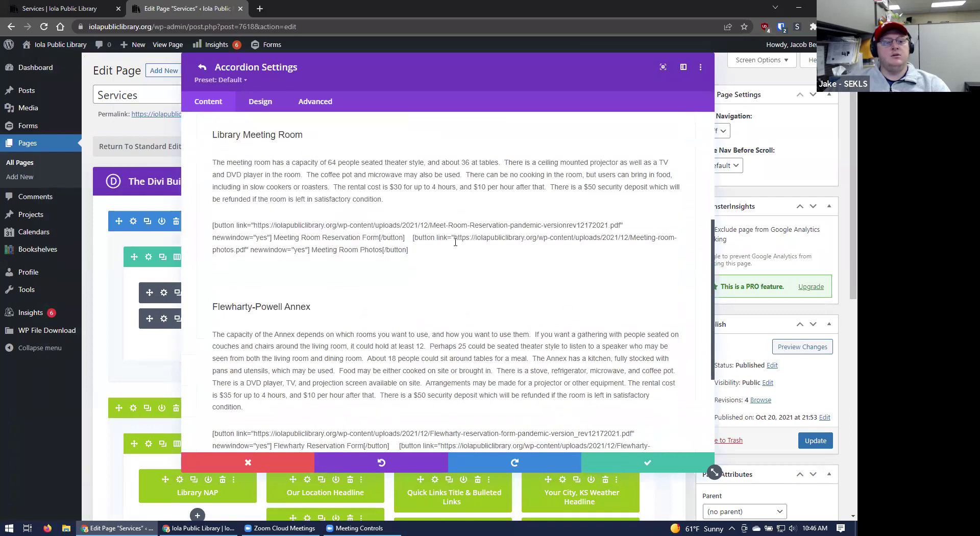
{"action": "scroll", "coordinate": [451, 239], "scroll_direction": "up", "scroll_amount": 8}
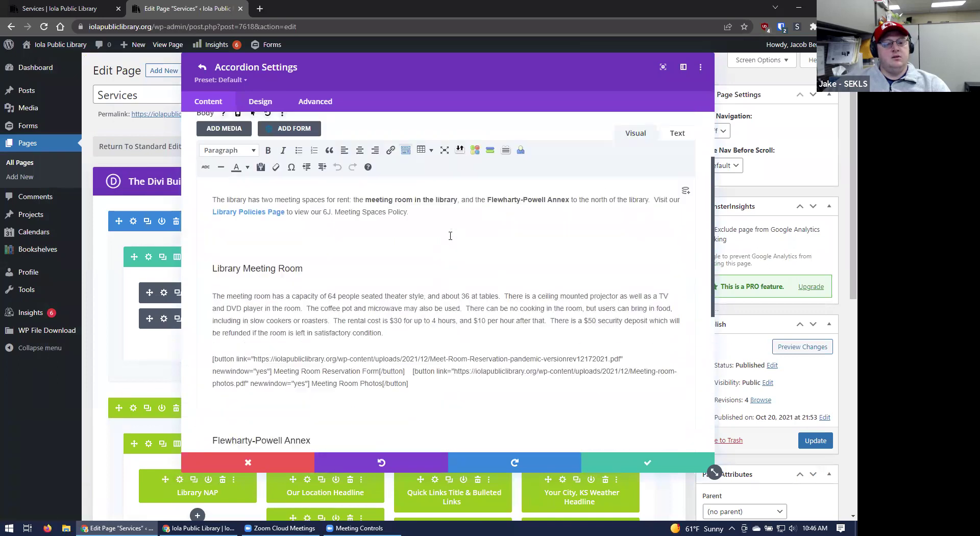
{"action": "left_click", "coordinate": [253, 461]}
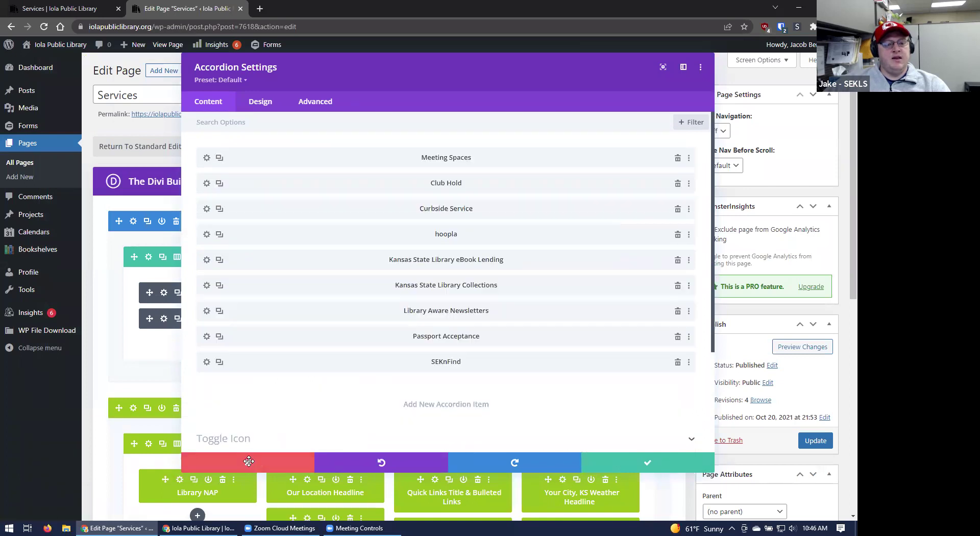
{"action": "left_click", "coordinate": [258, 460]}
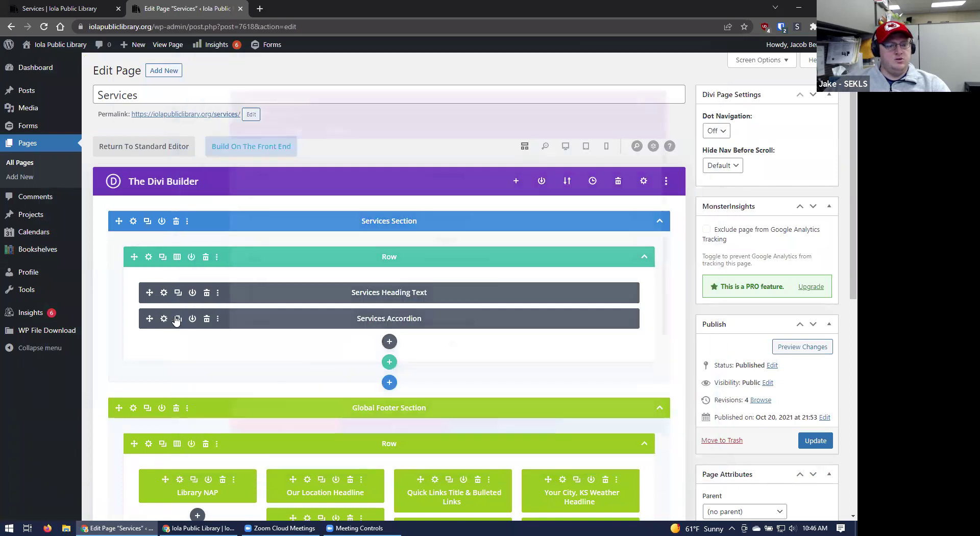
Add a new blank accordion item below SEKnFind, leaving its title and body empty
{"action": "left_click", "coordinate": [164, 318]}
{"action": "left_click_drag", "start_coordinate": [311, 365], "coordinate": [330, 357]}
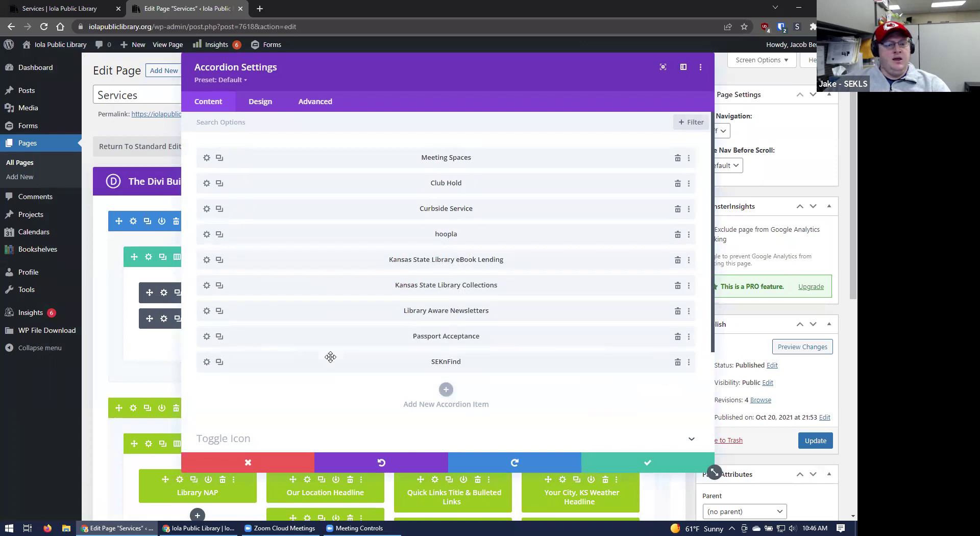
{"action": "left_click", "coordinate": [446, 390]}
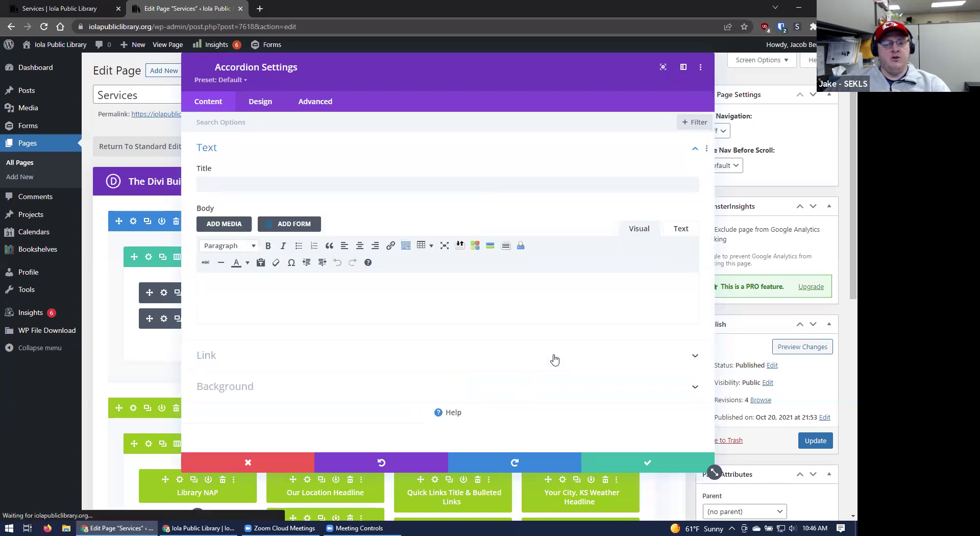
{"action": "left_click", "coordinate": [294, 186]}
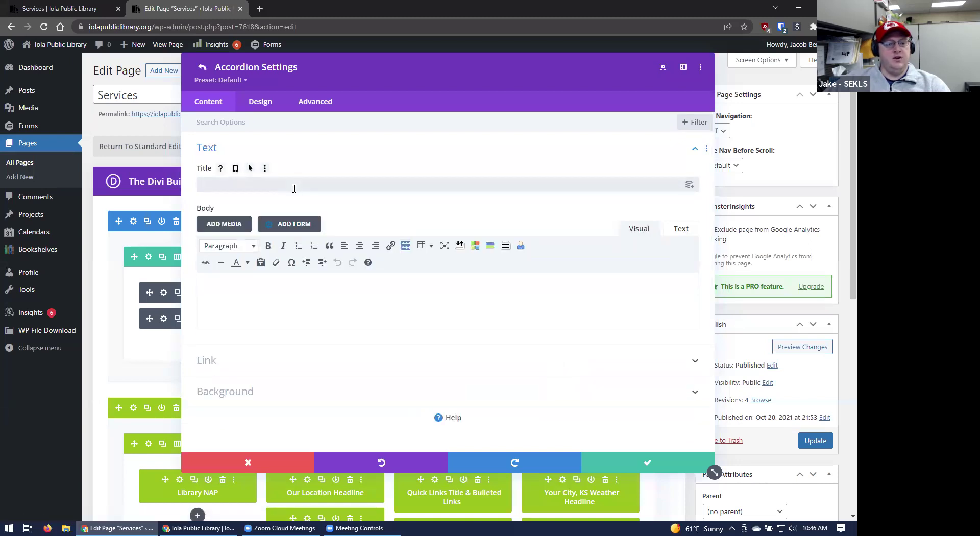
{"action": "left_click", "coordinate": [301, 293]}
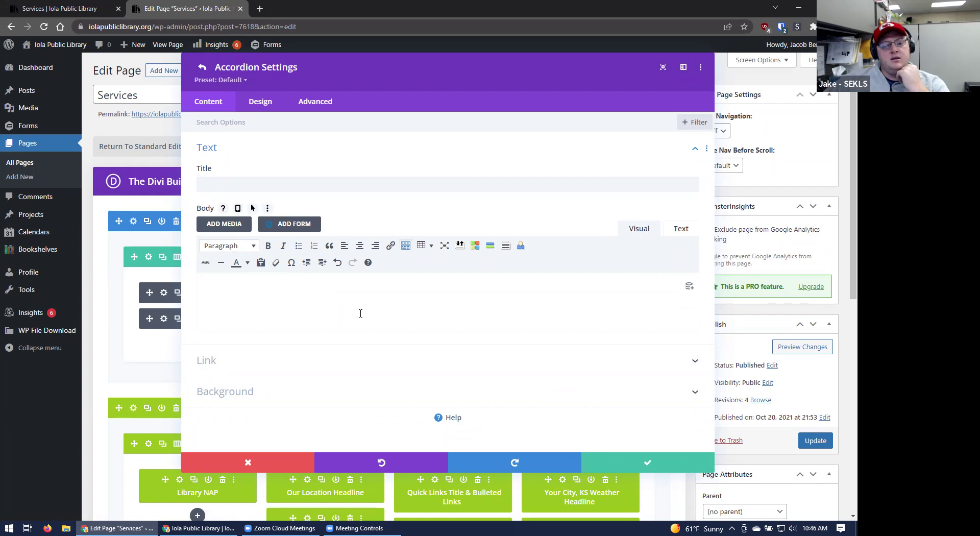
{"action": "left_click", "coordinate": [202, 67]}
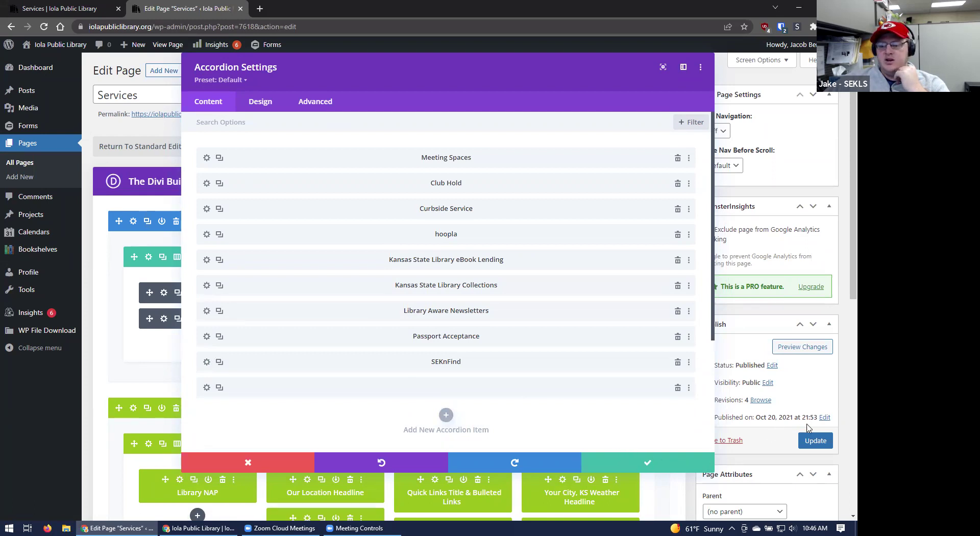
Delete the blank tenth accordion item and close Accordion Settings, discarding changes
{"action": "left_click", "coordinate": [678, 388]}
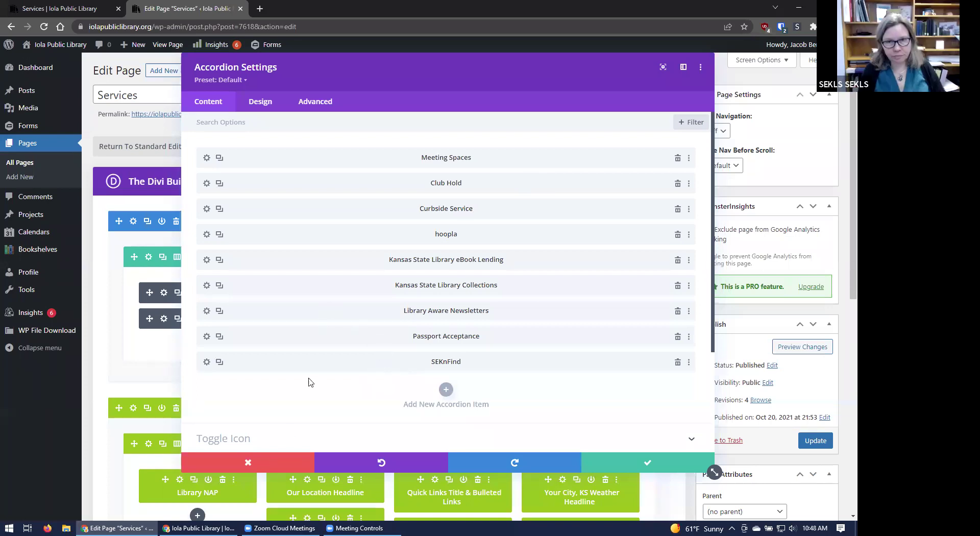
{"action": "left_click", "coordinate": [250, 462]}
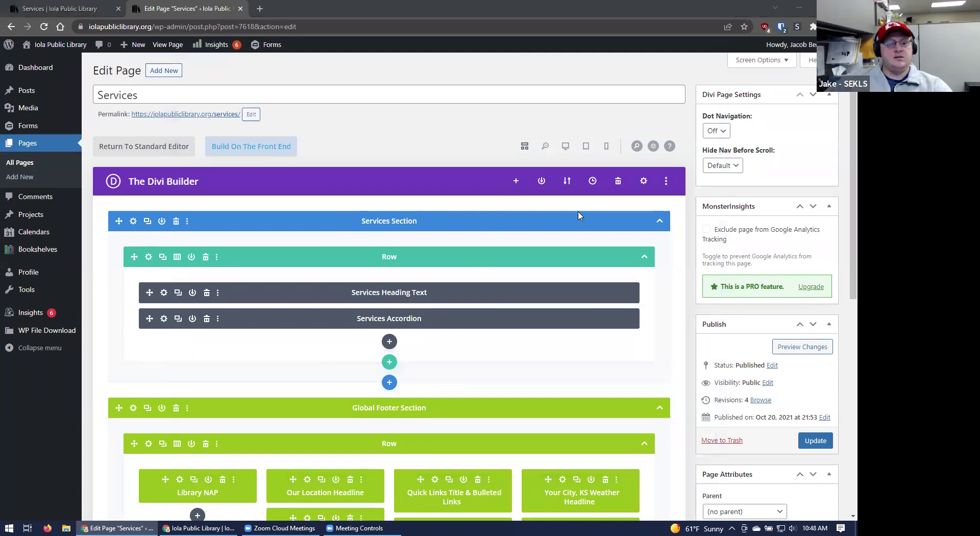
Go from the live Services page to About Us and scroll through its board and staff cards
{"action": "left_click", "coordinate": [77, 7]}
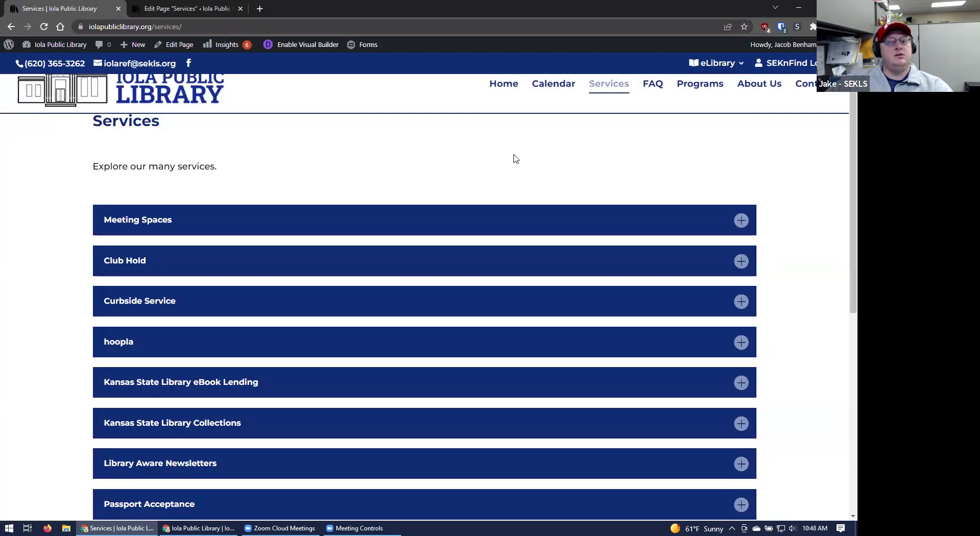
{"action": "left_click", "coordinate": [770, 92]}
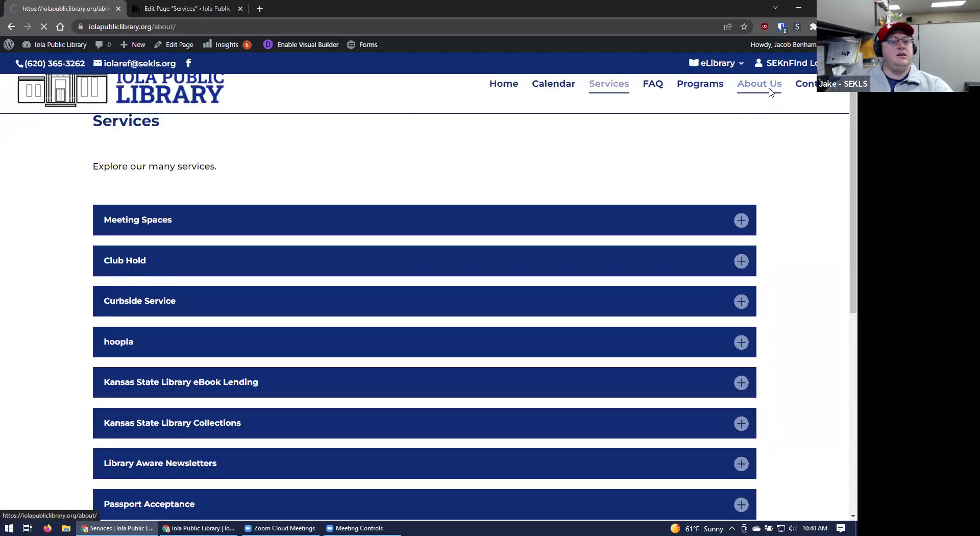
{"action": "scroll", "coordinate": [268, 257], "scroll_direction": "down", "scroll_amount": 10}
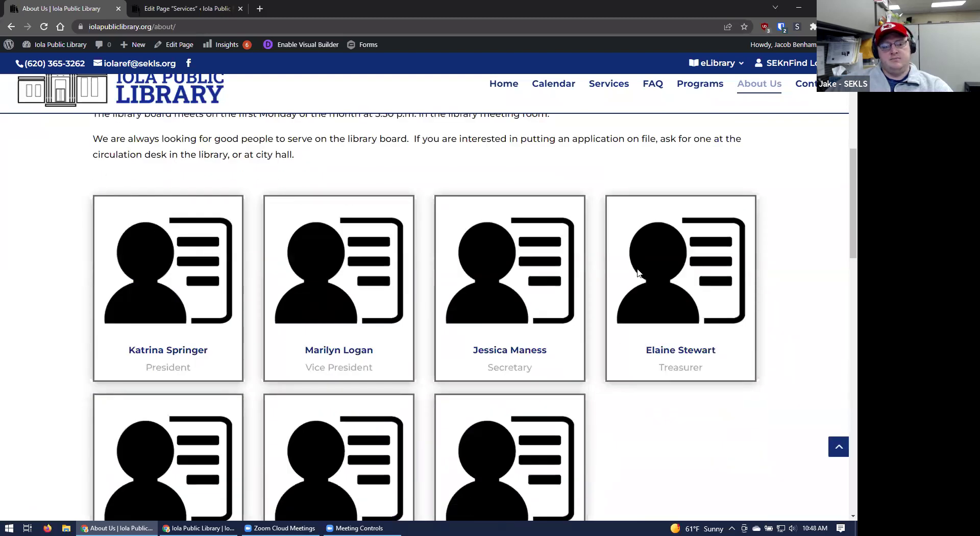
{"action": "scroll", "coordinate": [145, 290], "scroll_direction": "down", "scroll_amount": 3}
{"action": "scroll", "coordinate": [146, 290], "scroll_direction": "down", "scroll_amount": 1}
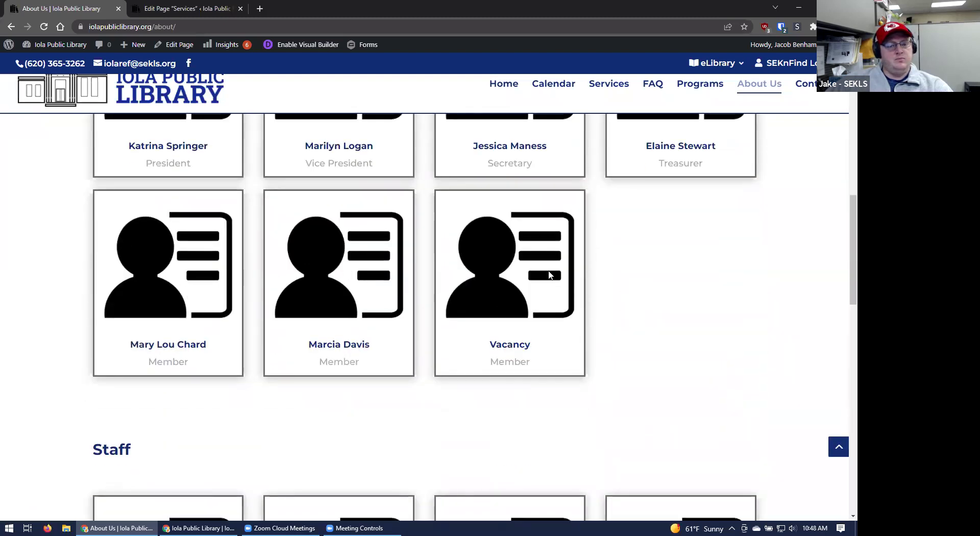
{"action": "scroll", "coordinate": [684, 347], "scroll_direction": "up", "scroll_amount": 1}
{"action": "scroll", "coordinate": [669, 346], "scroll_direction": "down", "scroll_amount": 3}
{"action": "scroll", "coordinate": [659, 346], "scroll_direction": "up", "scroll_amount": 7}
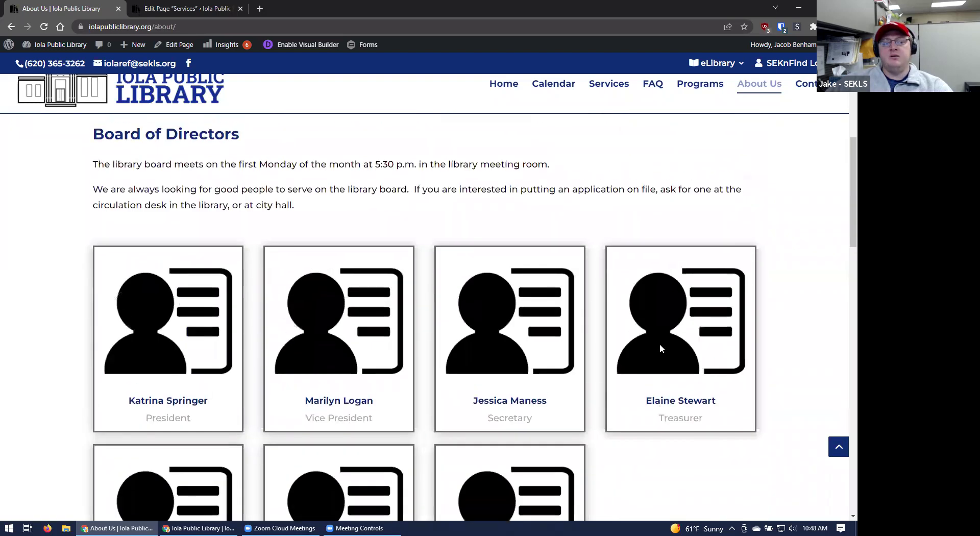
{"action": "scroll", "coordinate": [658, 348], "scroll_direction": "down", "scroll_amount": 7}
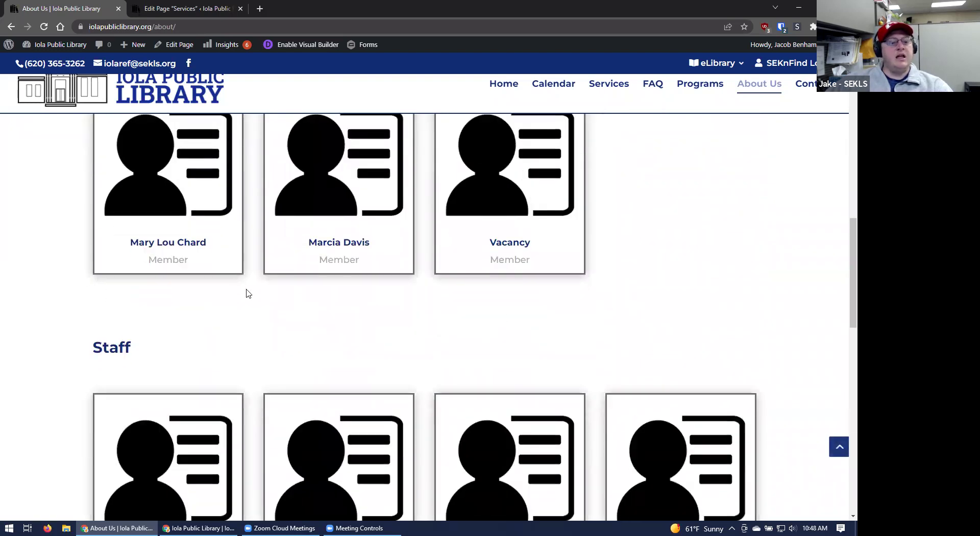
{"action": "scroll", "coordinate": [178, 338], "scroll_direction": "up", "scroll_amount": 4}
{"action": "scroll", "coordinate": [177, 337], "scroll_direction": "up", "scroll_amount": 5}
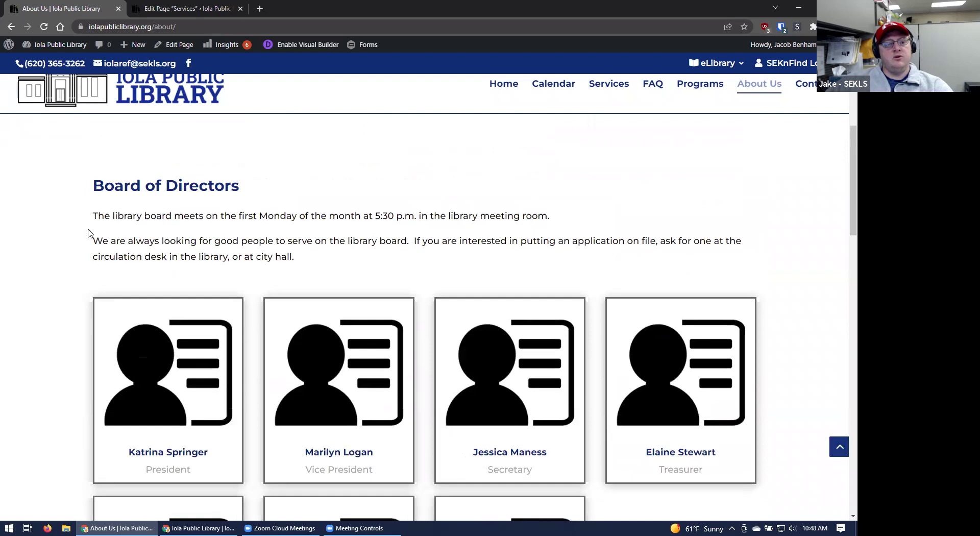
{"action": "scroll", "coordinate": [117, 240], "scroll_direction": "down", "scroll_amount": 4}
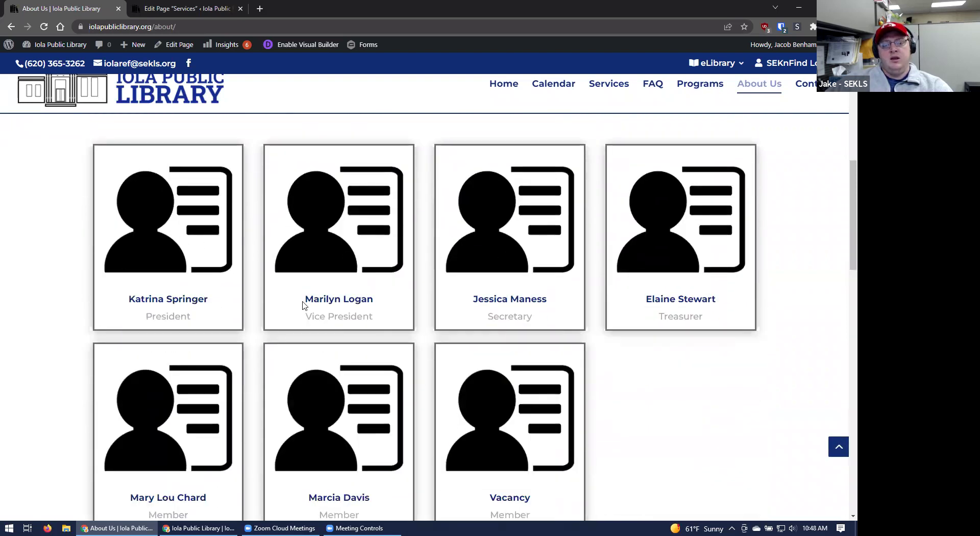
Select the President, Vice President and Secretary titles, then head back to the Services editor's page list
{"action": "double_click", "coordinate": [163, 320]}
{"action": "double_click", "coordinate": [337, 316]}
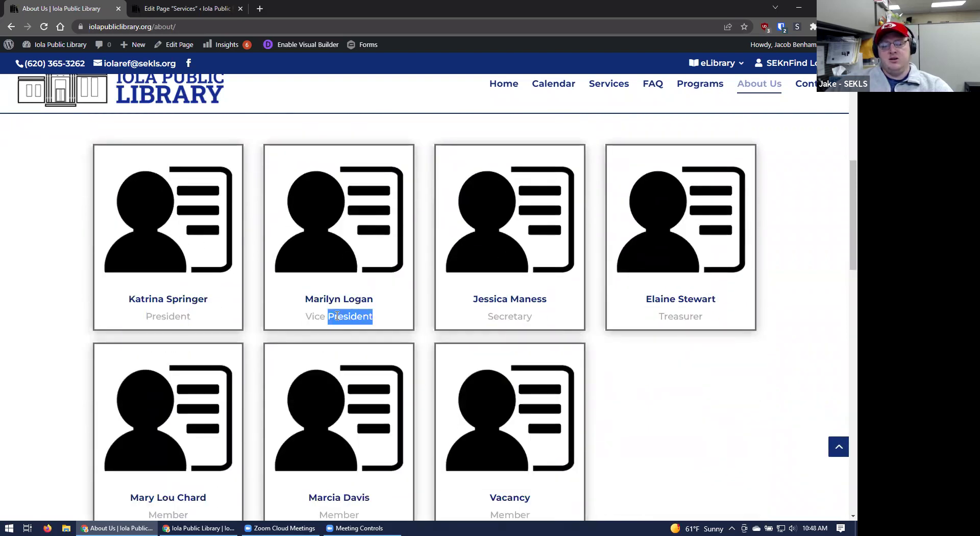
{"action": "double_click", "coordinate": [523, 321]}
{"action": "scroll", "coordinate": [559, 343], "scroll_direction": "down", "scroll_amount": 7}
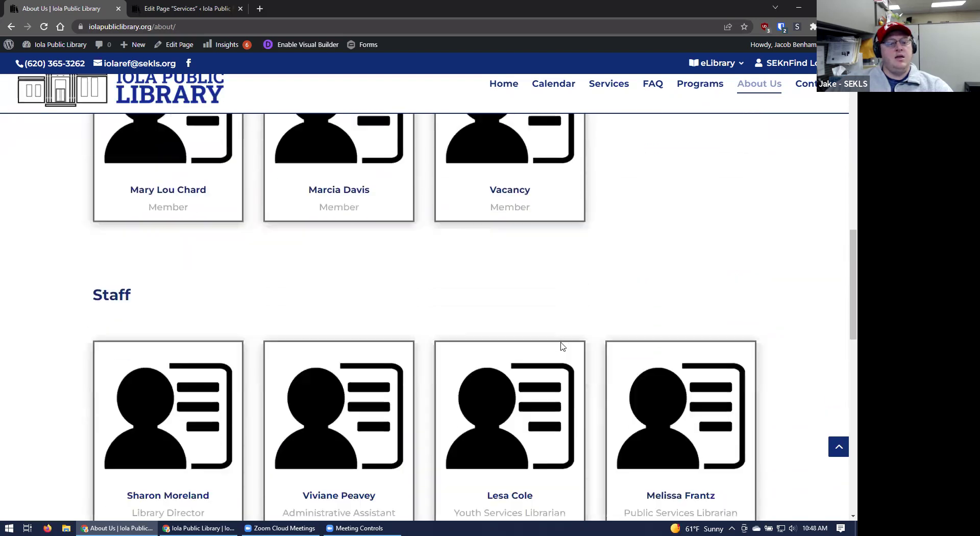
{"action": "scroll", "coordinate": [347, 314], "scroll_direction": "down", "scroll_amount": 5}
{"action": "scroll", "coordinate": [652, 318], "scroll_direction": "down", "scroll_amount": 4}
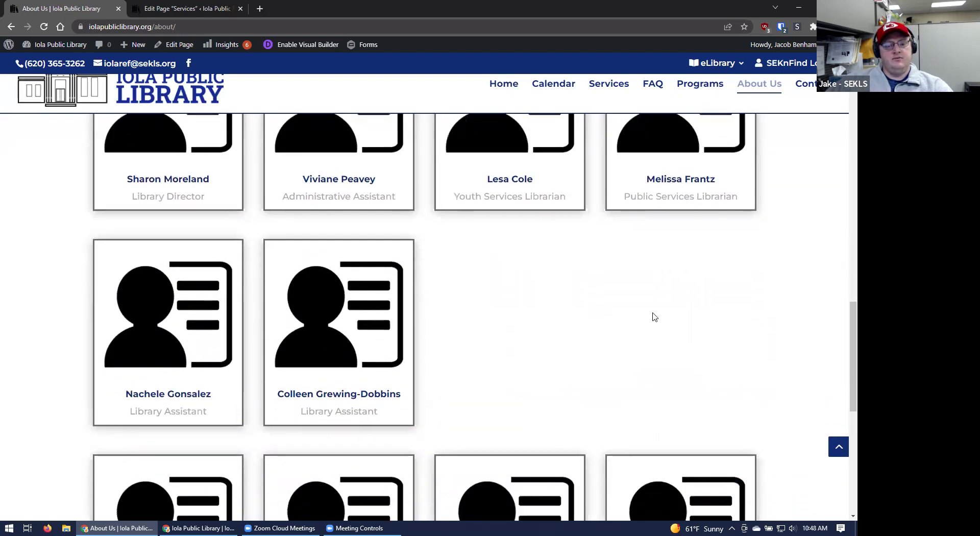
{"action": "scroll", "coordinate": [646, 319], "scroll_direction": "up", "scroll_amount": 4}
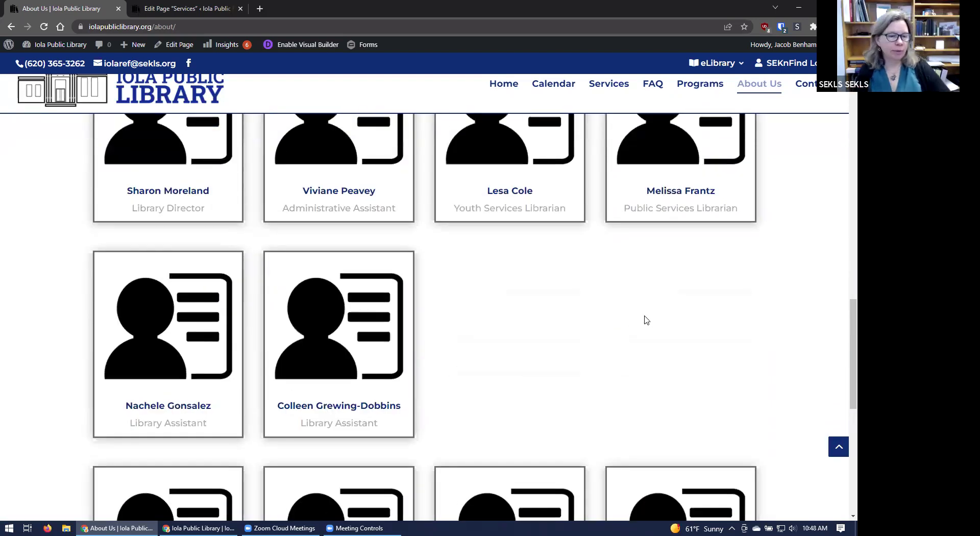
{"action": "scroll", "coordinate": [543, 304], "scroll_direction": "up", "scroll_amount": 10}
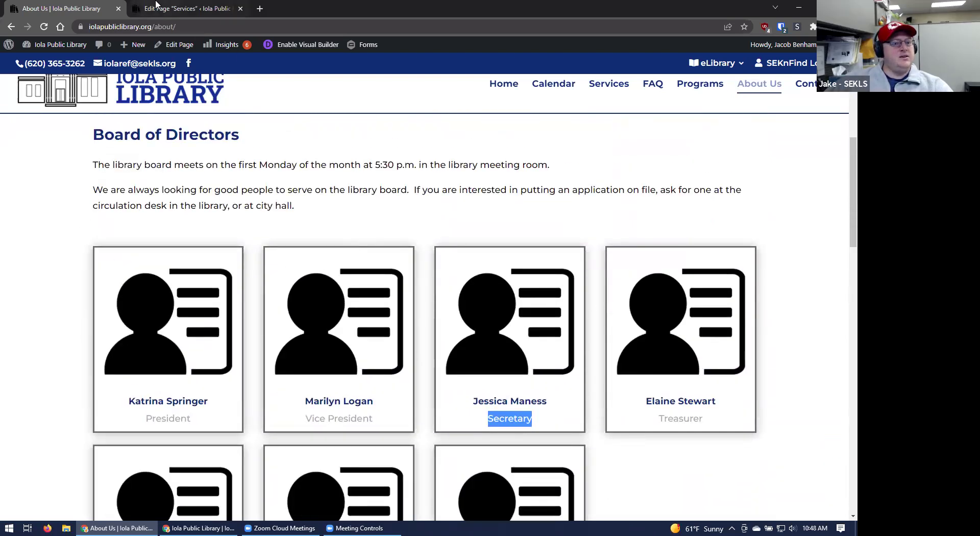
{"action": "left_click", "coordinate": [173, 8]}
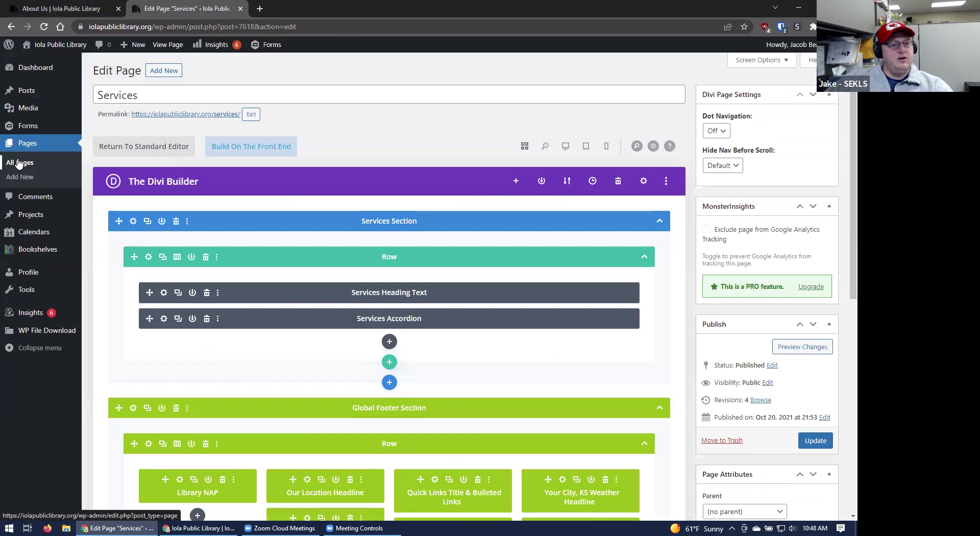
{"action": "left_click", "coordinate": [18, 162]}
Discard the unsaved Services changes and open the About Us page in the builder
{"action": "left_click", "coordinate": [361, 339]}
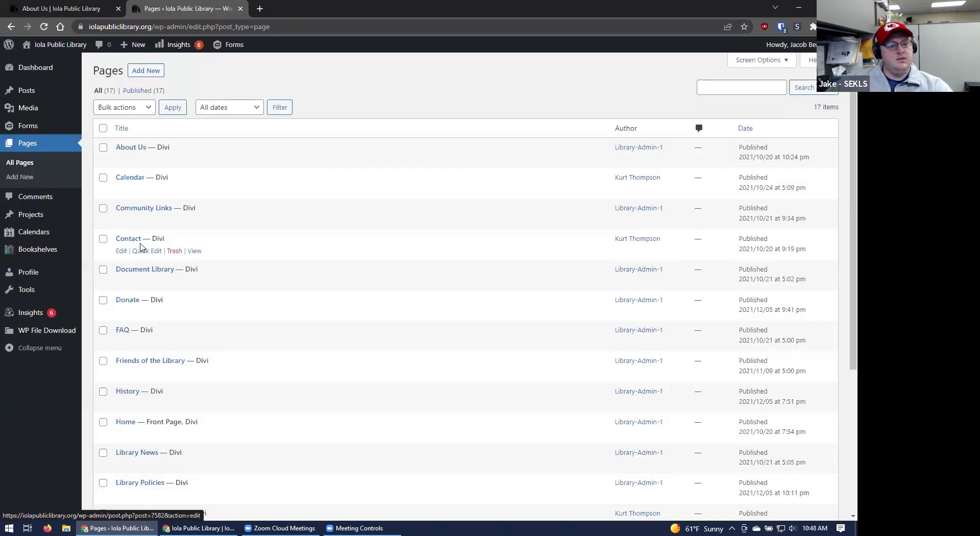
{"action": "left_click", "coordinate": [123, 148]}
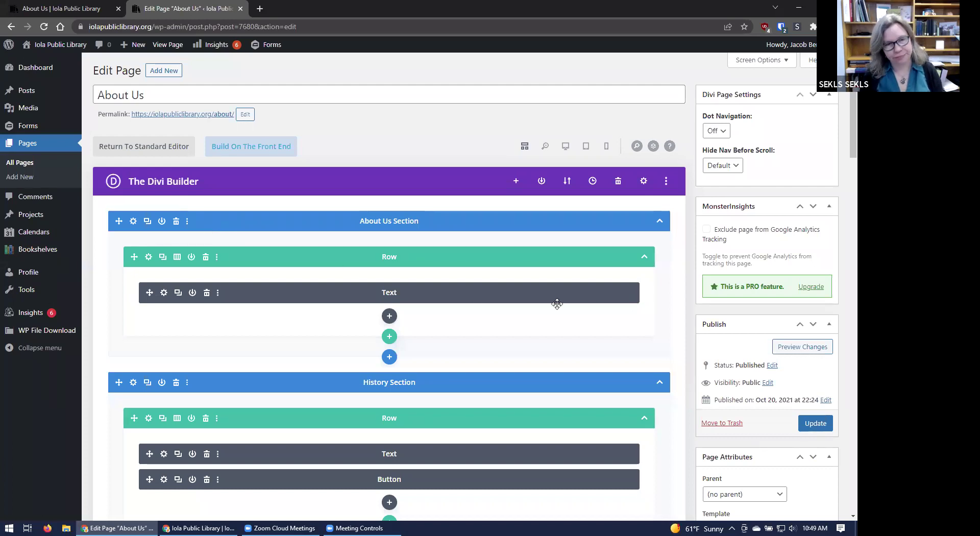
{"action": "scroll", "coordinate": [486, 307], "scroll_direction": "down", "scroll_amount": 5}
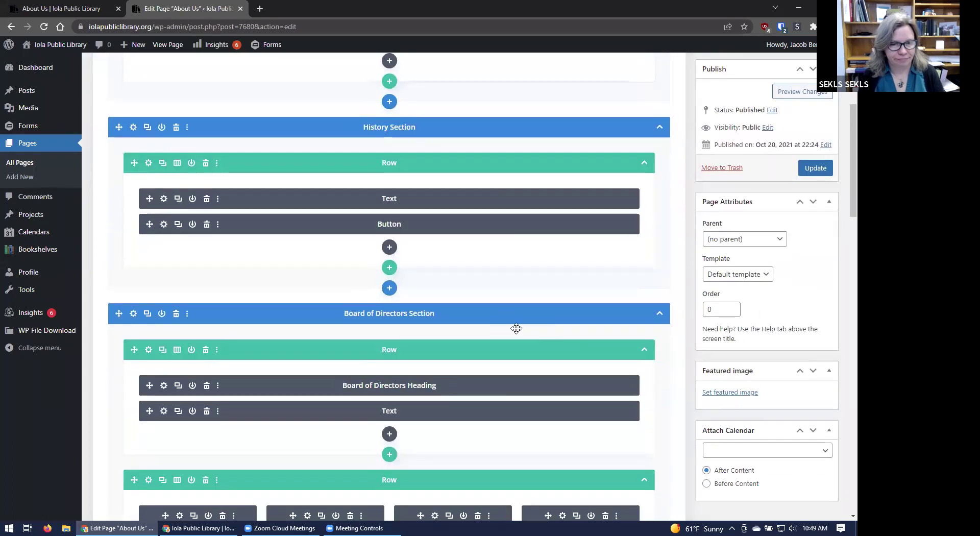
{"action": "scroll", "coordinate": [444, 306], "scroll_direction": "down", "scroll_amount": 2}
{"action": "scroll", "coordinate": [376, 306], "scroll_direction": "up", "scroll_amount": 7}
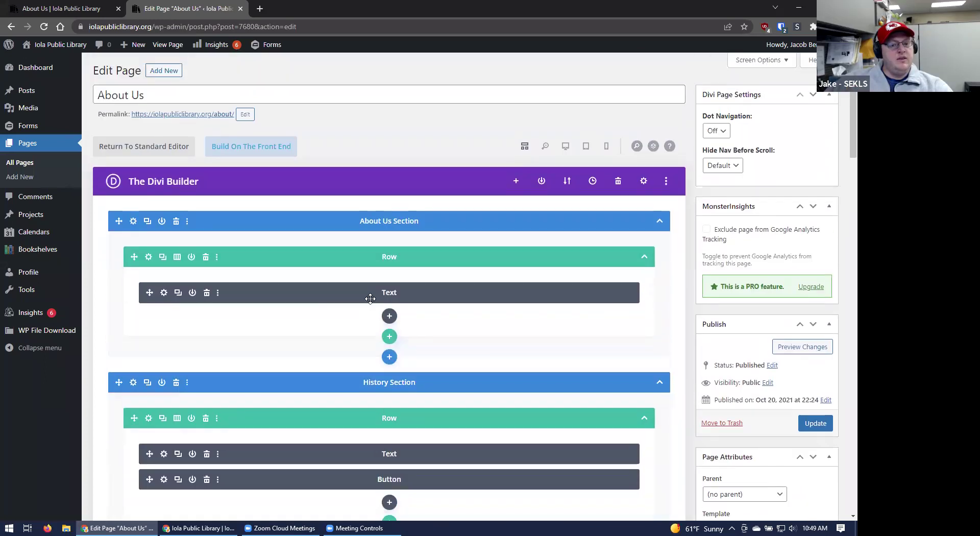
{"action": "scroll", "coordinate": [334, 301], "scroll_direction": "down", "scroll_amount": 5}
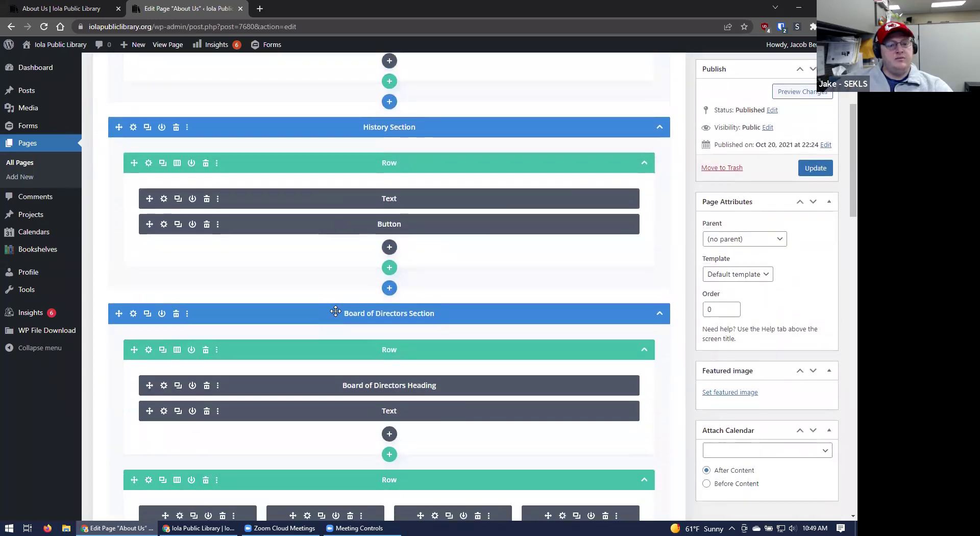
{"action": "scroll", "coordinate": [367, 308], "scroll_direction": "up", "scroll_amount": 5}
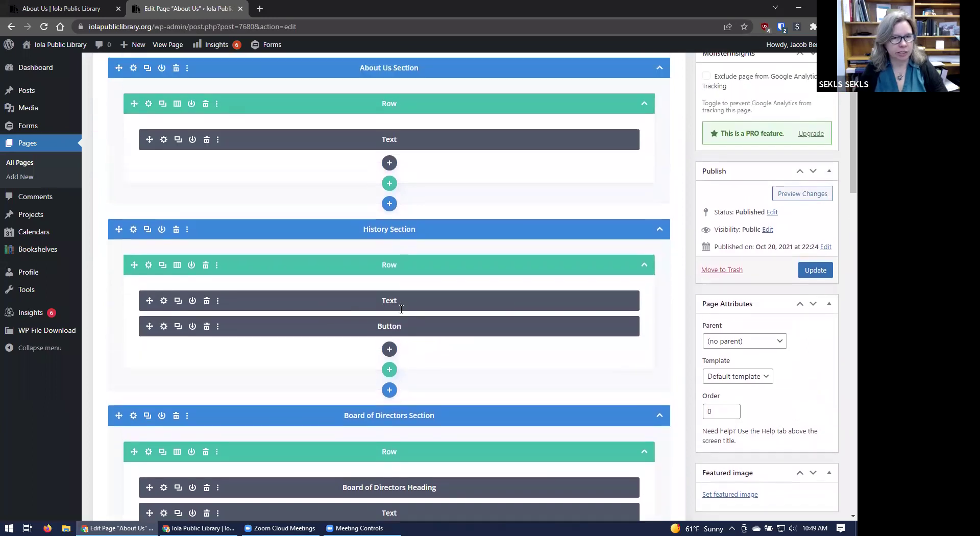
{"action": "scroll", "coordinate": [403, 308], "scroll_direction": "up", "scroll_amount": 1}
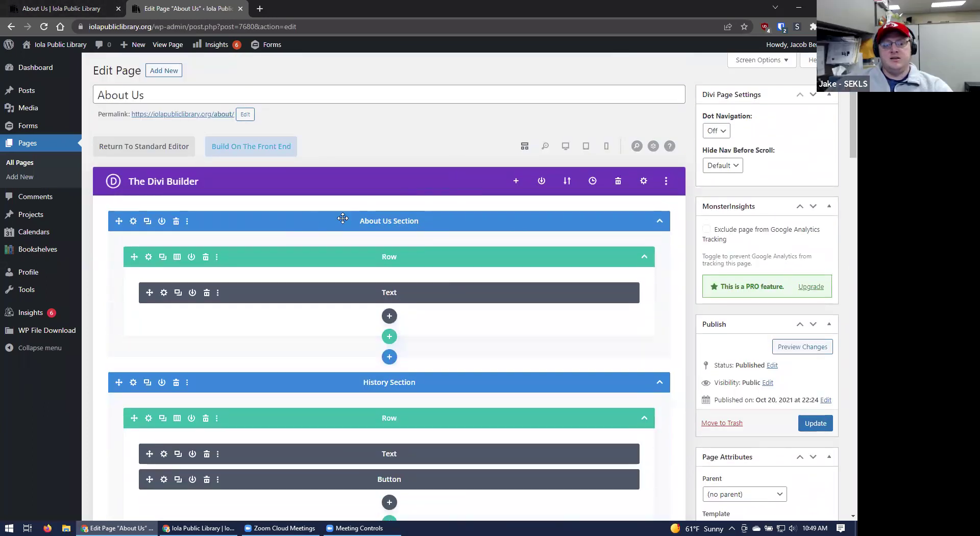
{"action": "left_click", "coordinate": [49, 10]}
{"action": "scroll", "coordinate": [196, 183], "scroll_direction": "up", "scroll_amount": 5}
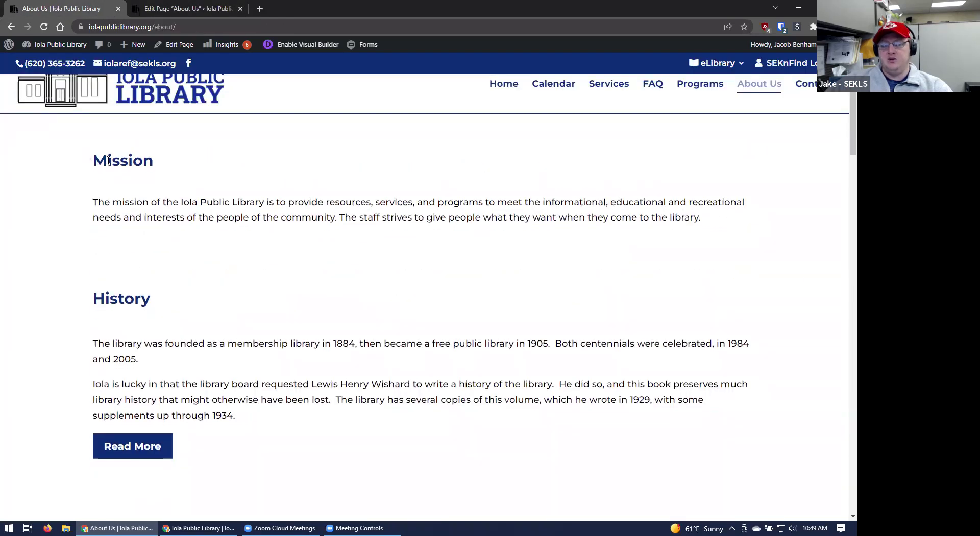
{"action": "left_click_drag", "start_coordinate": [109, 160], "coordinate": [194, 164]}
{"action": "left_click_drag", "start_coordinate": [109, 299], "coordinate": [141, 299]}
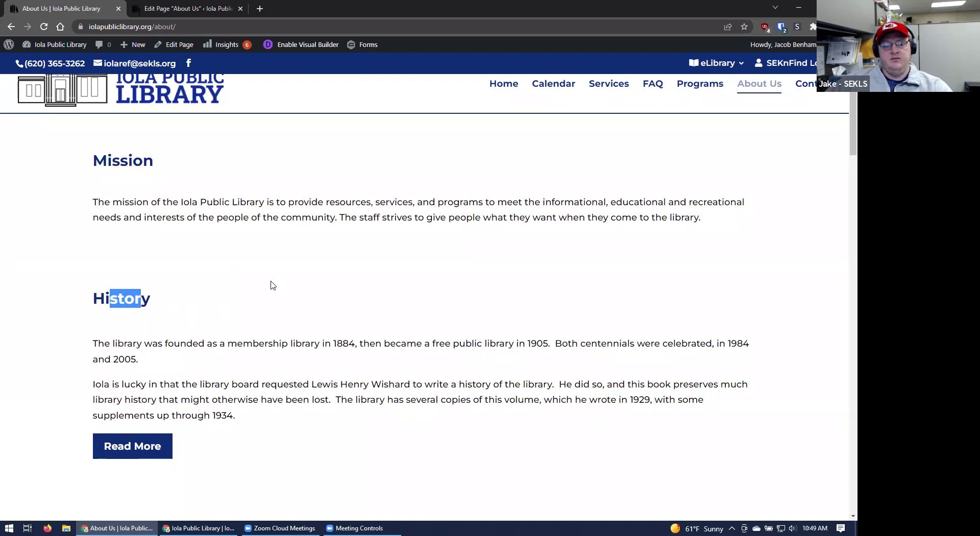
{"action": "scroll", "coordinate": [271, 285], "scroll_direction": "down", "scroll_amount": 3}
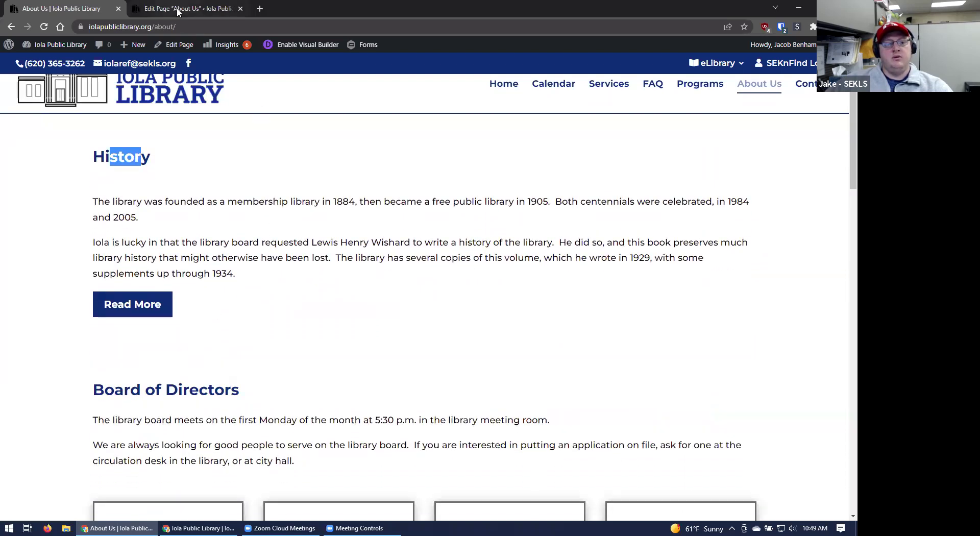
{"action": "left_click", "coordinate": [179, 10]}
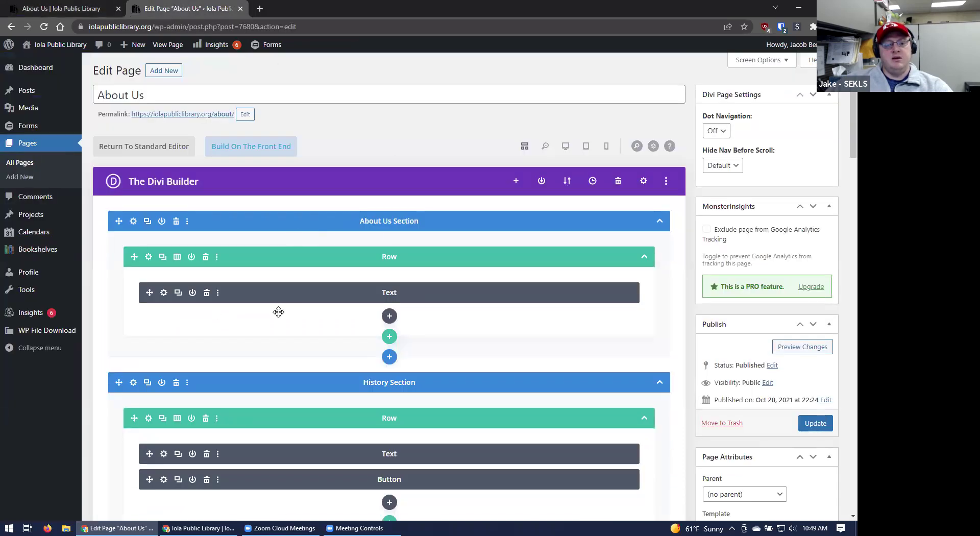
{"action": "scroll", "coordinate": [255, 301], "scroll_direction": "down", "scroll_amount": 2}
{"action": "scroll", "coordinate": [306, 282], "scroll_direction": "down", "scroll_amount": 2}
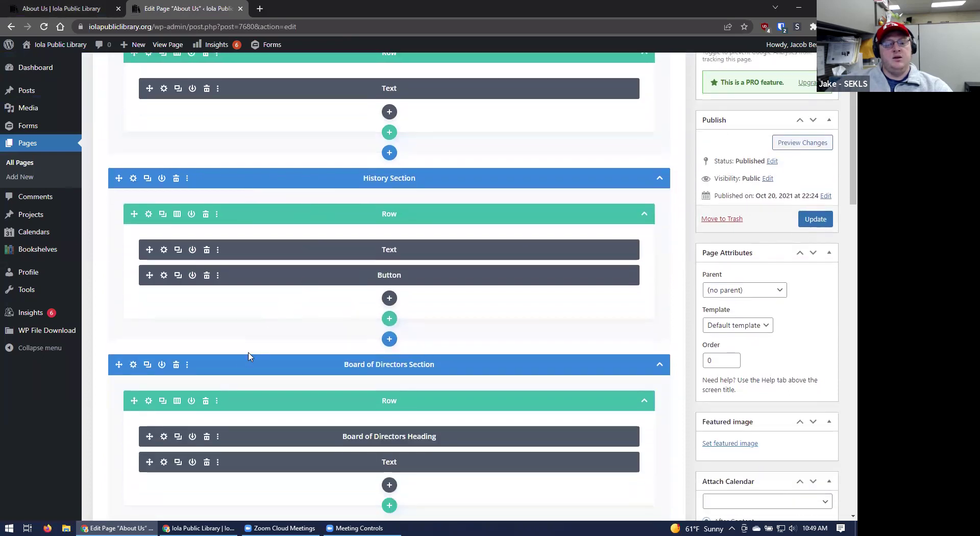
{"action": "scroll", "coordinate": [283, 423], "scroll_direction": "down", "scroll_amount": 2}
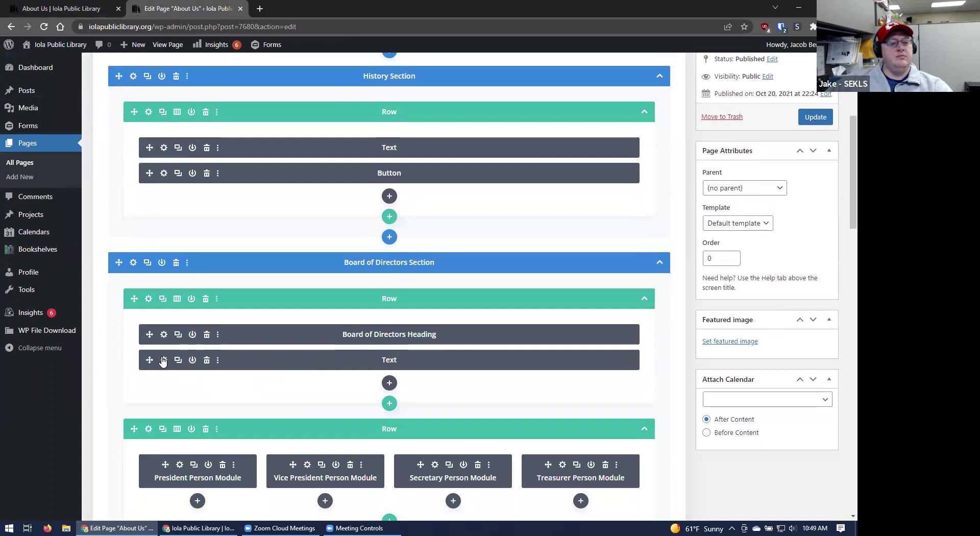
{"action": "left_click", "coordinate": [61, 8]}
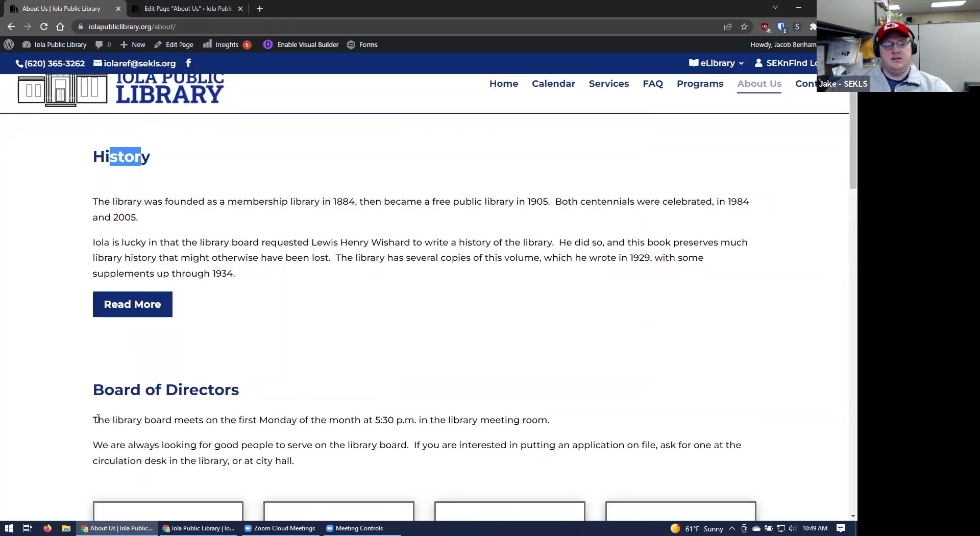
{"action": "left_click_drag", "start_coordinate": [96, 416], "coordinate": [286, 462]}
{"action": "left_click", "coordinate": [321, 477]}
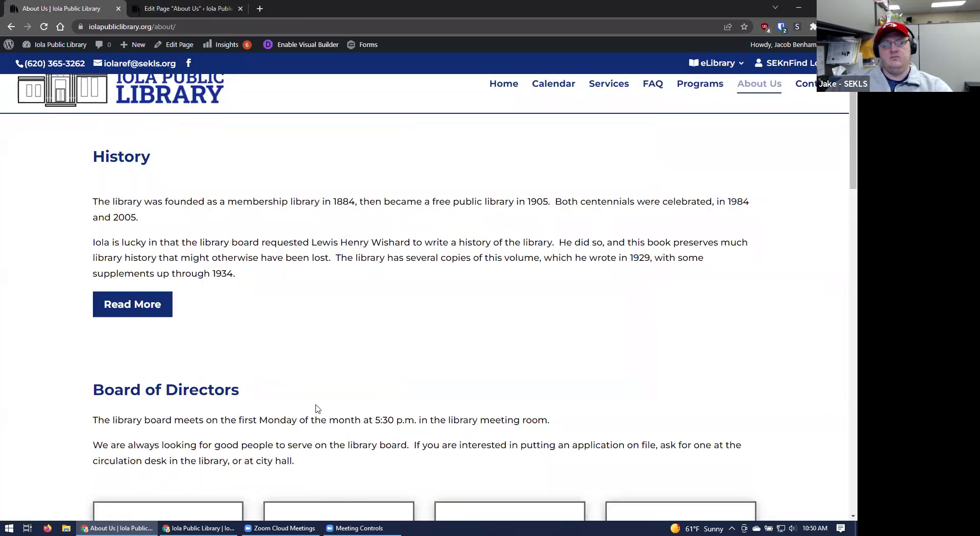
{"action": "left_click", "coordinate": [169, 11]}
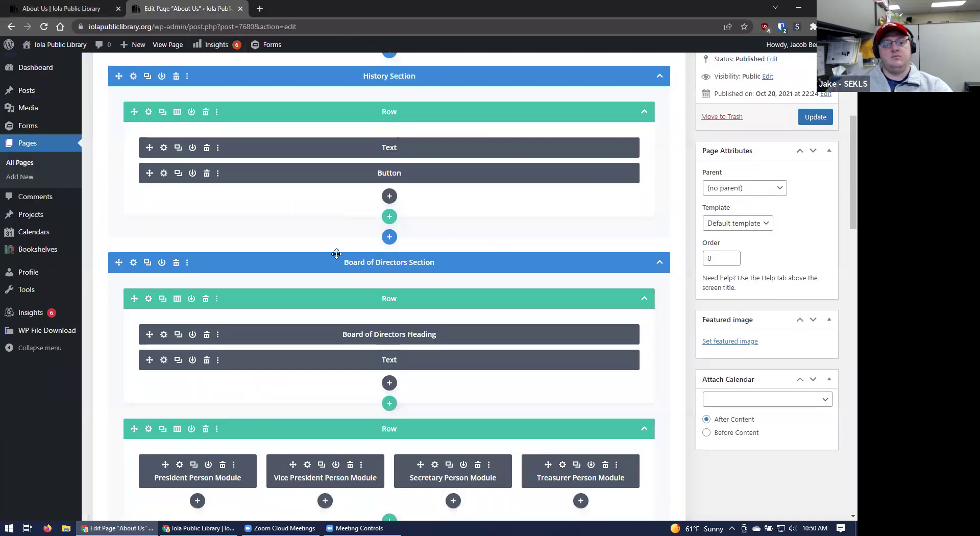
{"action": "scroll", "coordinate": [336, 253], "scroll_direction": "down", "scroll_amount": 4}
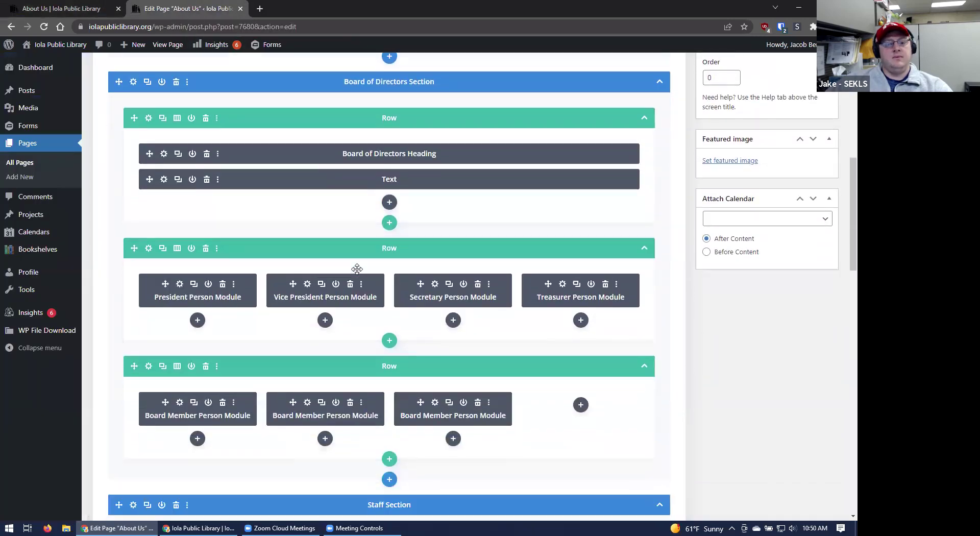
{"action": "scroll", "coordinate": [356, 269], "scroll_direction": "down", "scroll_amount": 2}
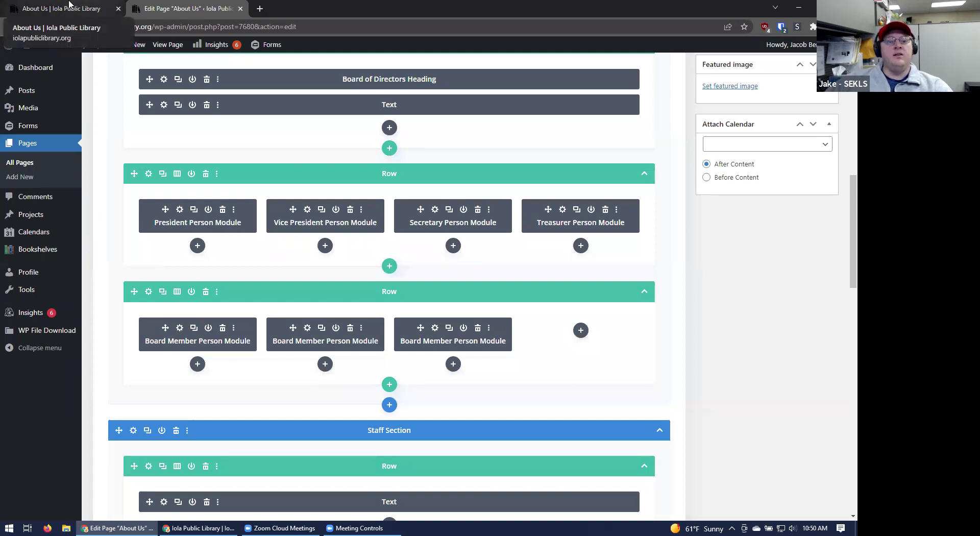
{"action": "left_click", "coordinate": [70, 4]}
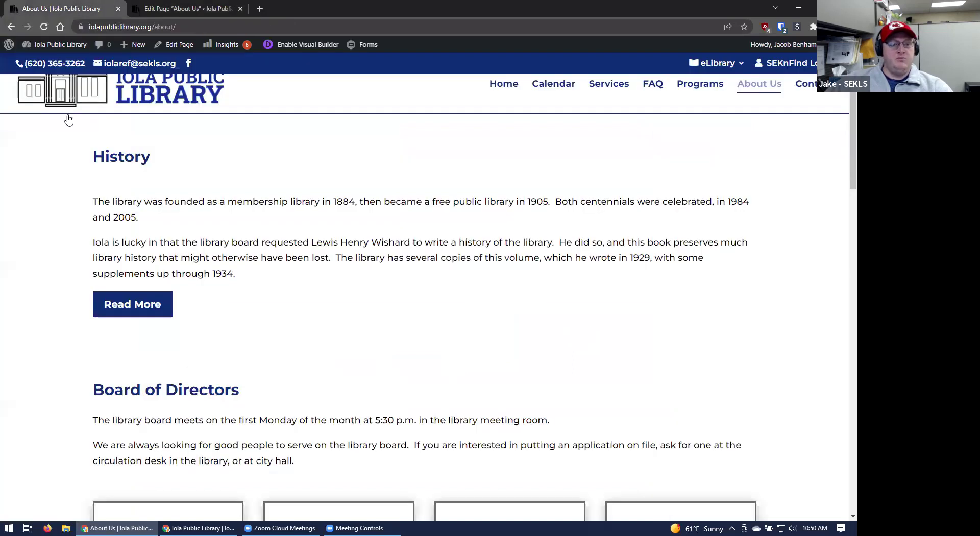
{"action": "scroll", "coordinate": [153, 235], "scroll_direction": "down", "scroll_amount": 6}
{"action": "scroll", "coordinate": [144, 235], "scroll_direction": "down", "scroll_amount": 3}
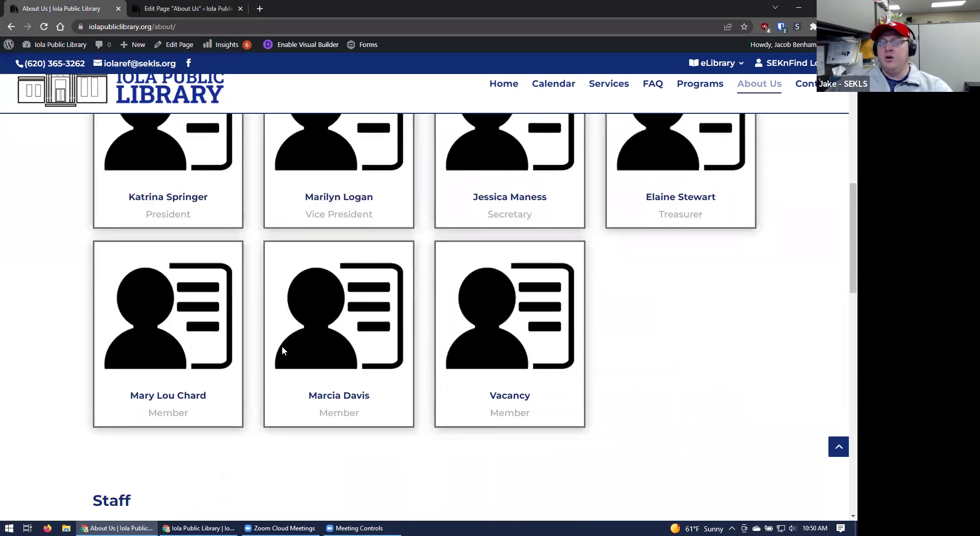
{"action": "left_click", "coordinate": [171, 4]}
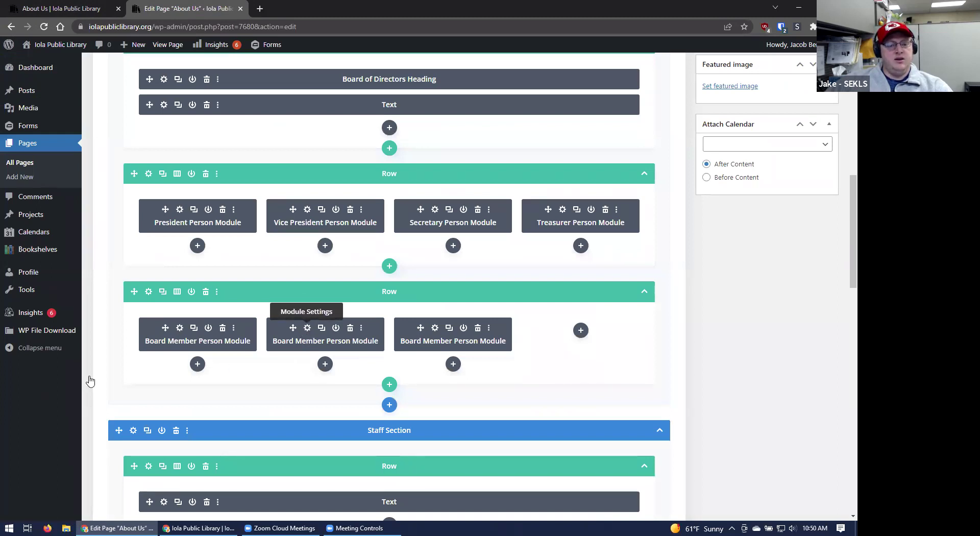
Open a board member's Person Settings and resize the panel to show more fields
{"action": "left_click", "coordinate": [224, 341]}
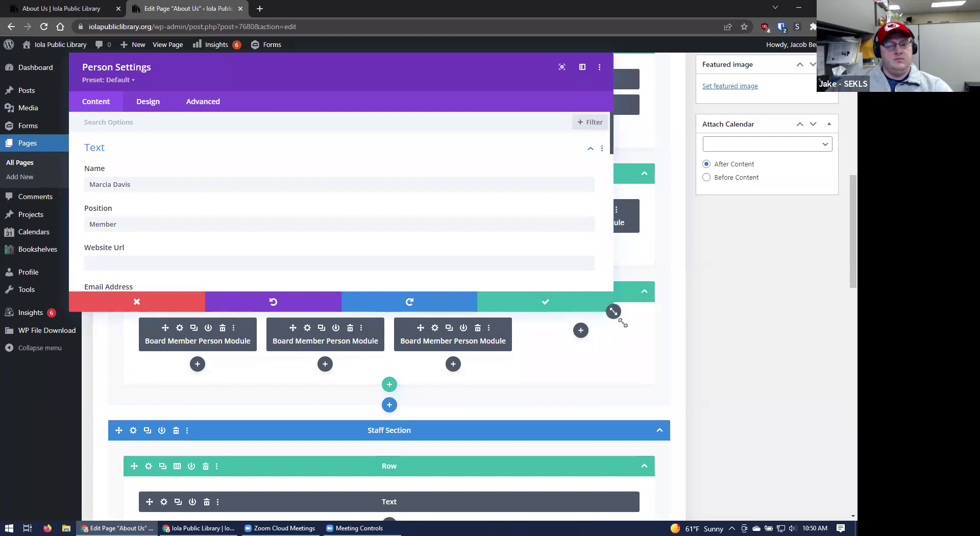
{"action": "left_click_drag", "start_coordinate": [615, 313], "coordinate": [677, 380]}
{"action": "left_click_drag", "start_coordinate": [700, 417], "coordinate": [571, 485]}
{"action": "left_click_drag", "start_coordinate": [354, 77], "coordinate": [359, 66]}
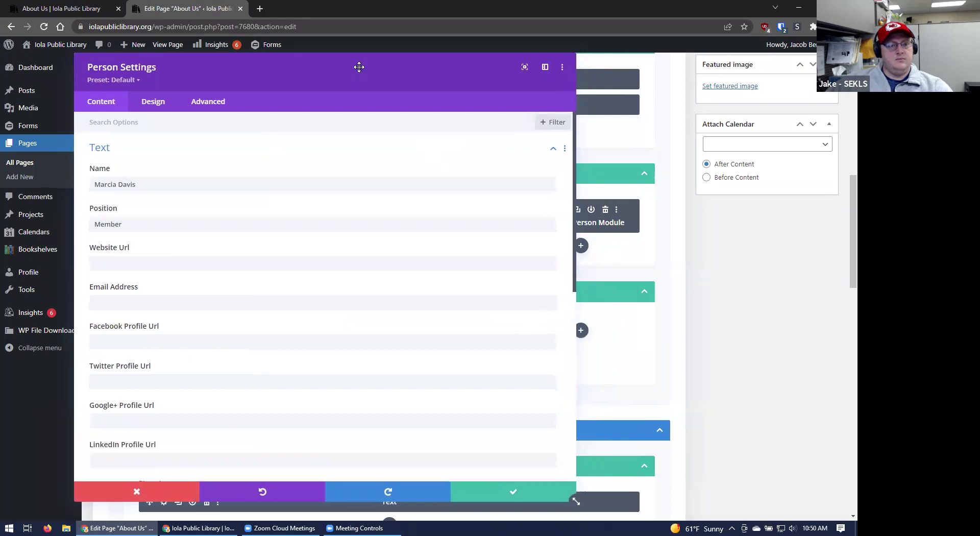
{"action": "scroll", "coordinate": [275, 196], "scroll_direction": "down", "scroll_amount": 1}
{"action": "scroll", "coordinate": [275, 196], "scroll_direction": "up", "scroll_amount": 1}
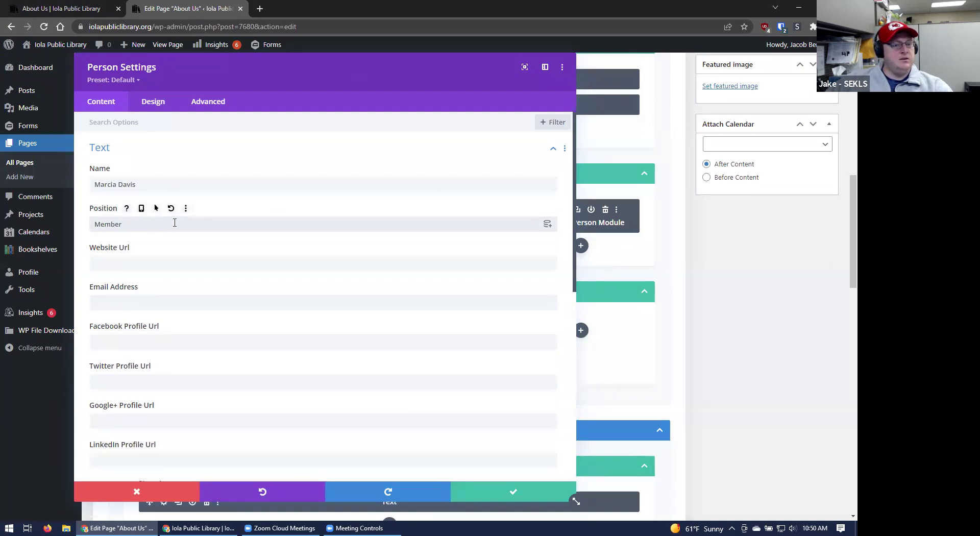
{"action": "scroll", "coordinate": [176, 222], "scroll_direction": "down", "scroll_amount": 5}
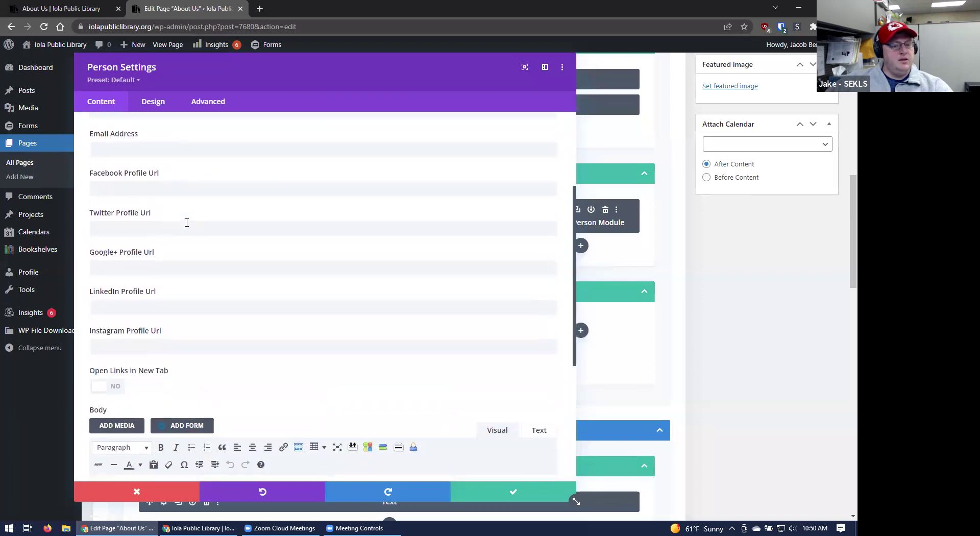
{"action": "scroll", "coordinate": [187, 224], "scroll_direction": "down", "scroll_amount": 3}
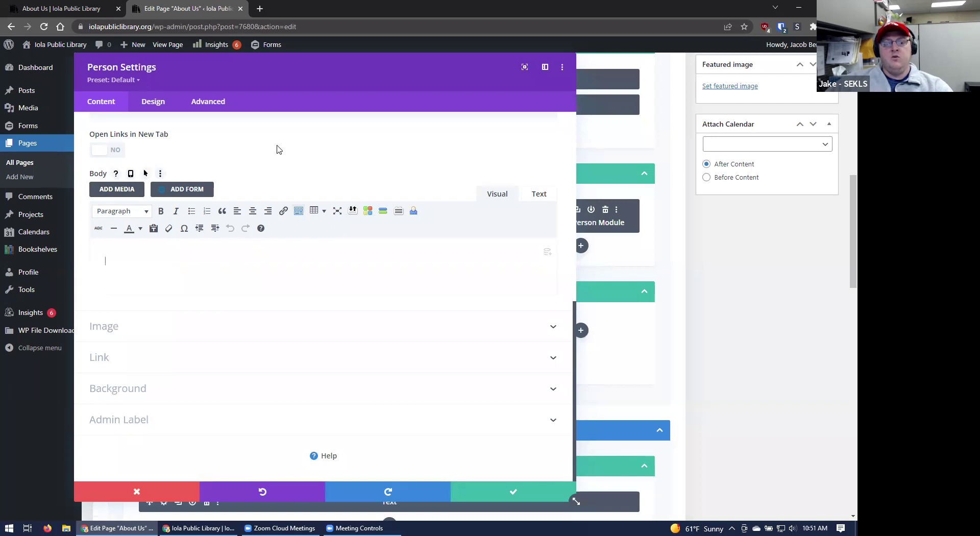
Glance at the live About Us page, then expand the person's Image options showing the placeholder silhouette
{"action": "left_click", "coordinate": [73, 11]}
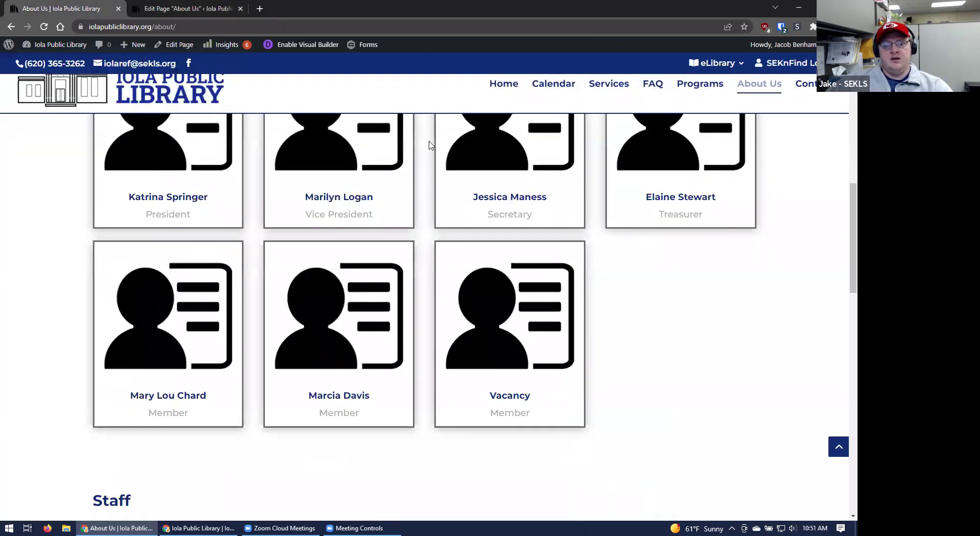
{"action": "scroll", "coordinate": [184, 79], "scroll_direction": "up", "scroll_amount": 1}
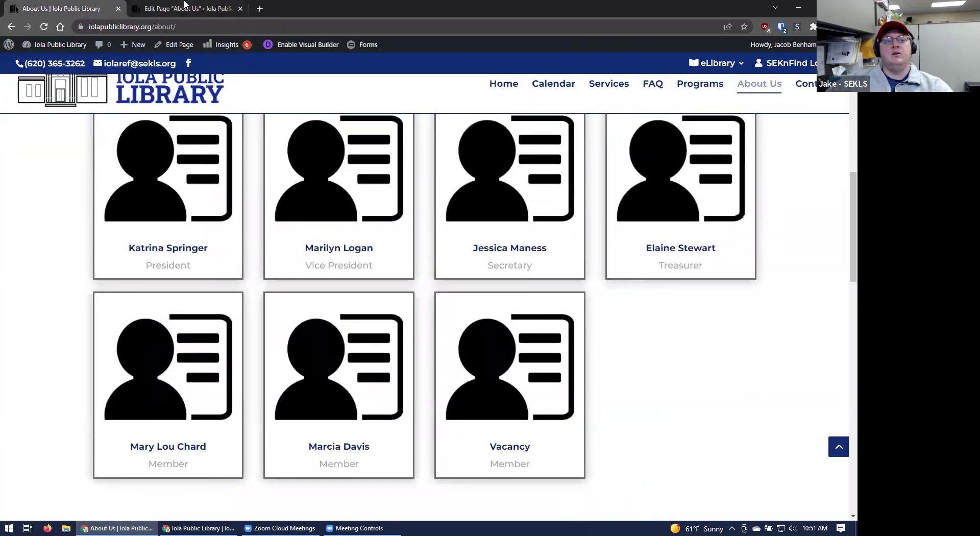
{"action": "left_click", "coordinate": [187, 8]}
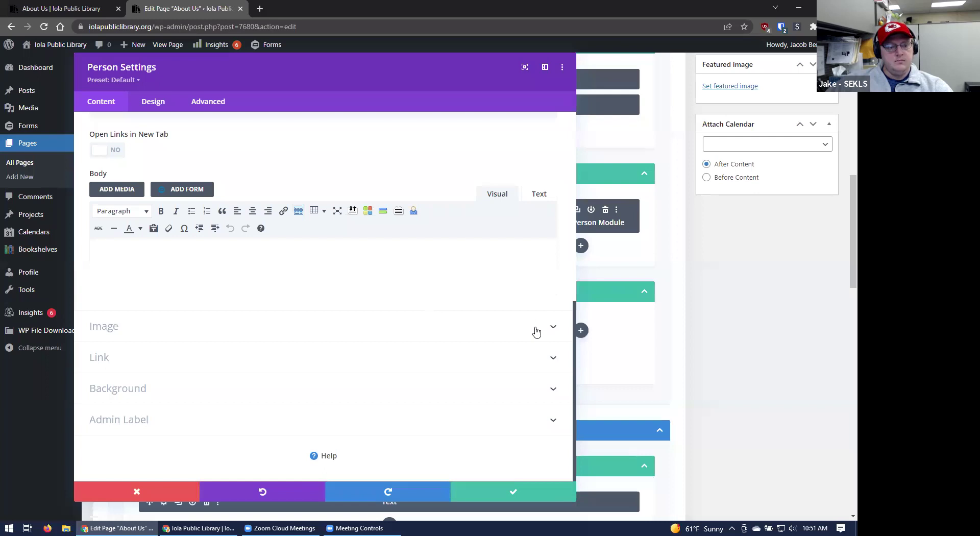
{"action": "left_click", "coordinate": [536, 331]}
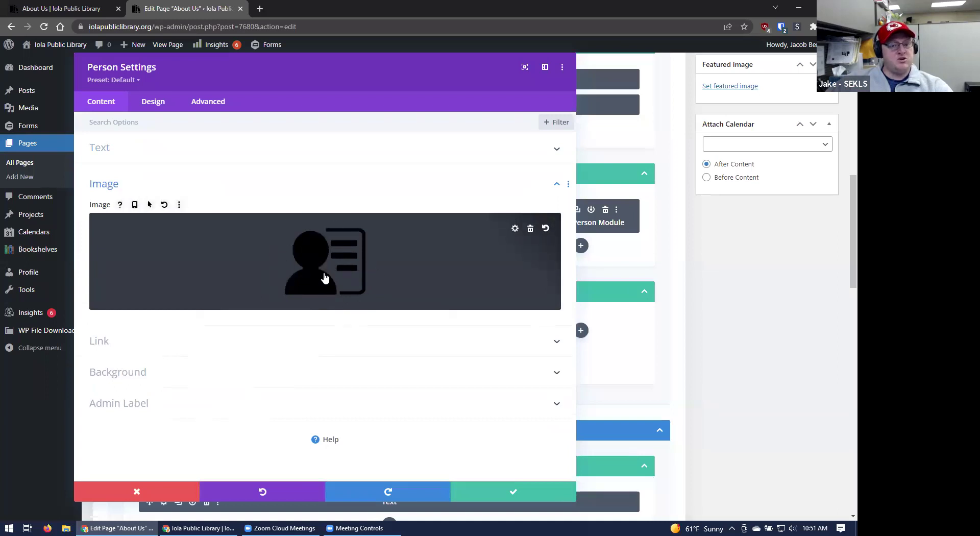
{"action": "left_click", "coordinate": [515, 229]}
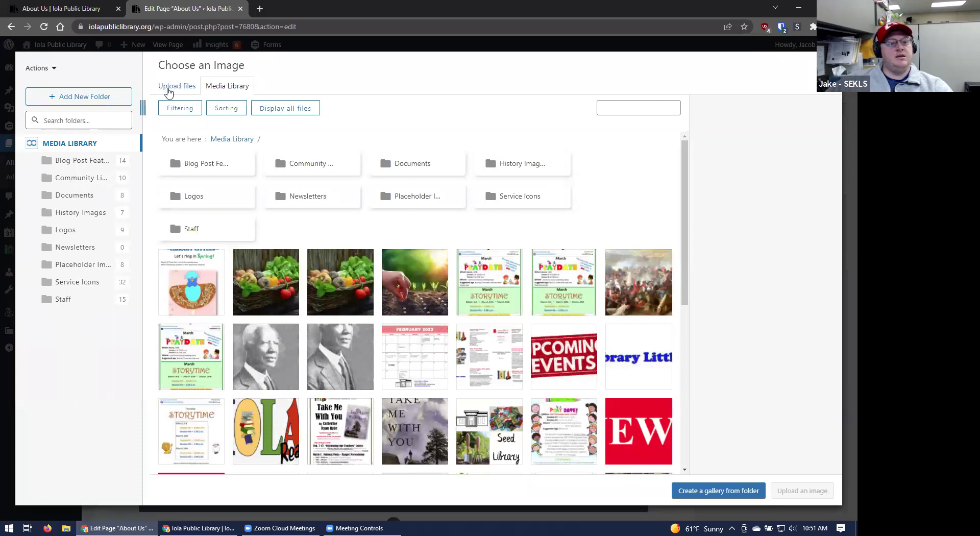
{"action": "left_click", "coordinate": [171, 87]}
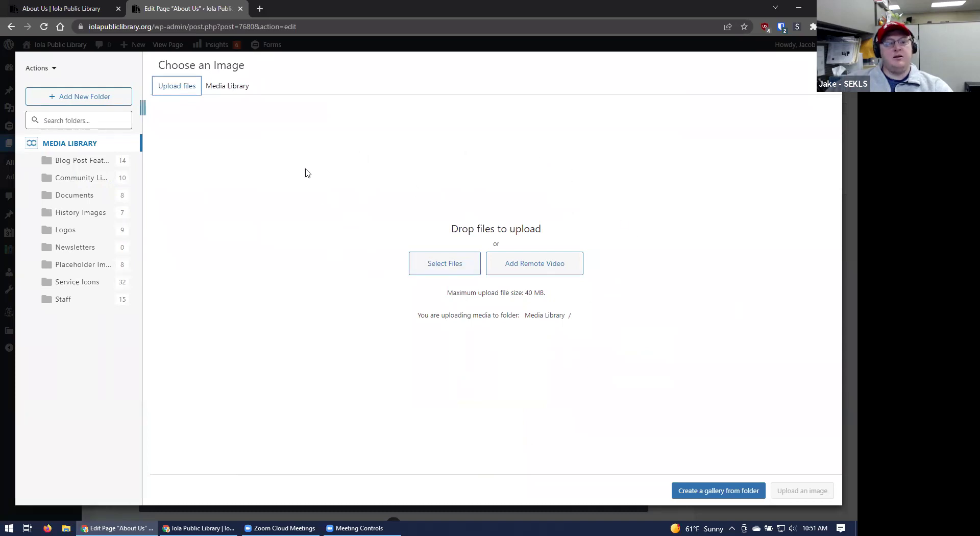
{"action": "left_click", "coordinate": [234, 90]}
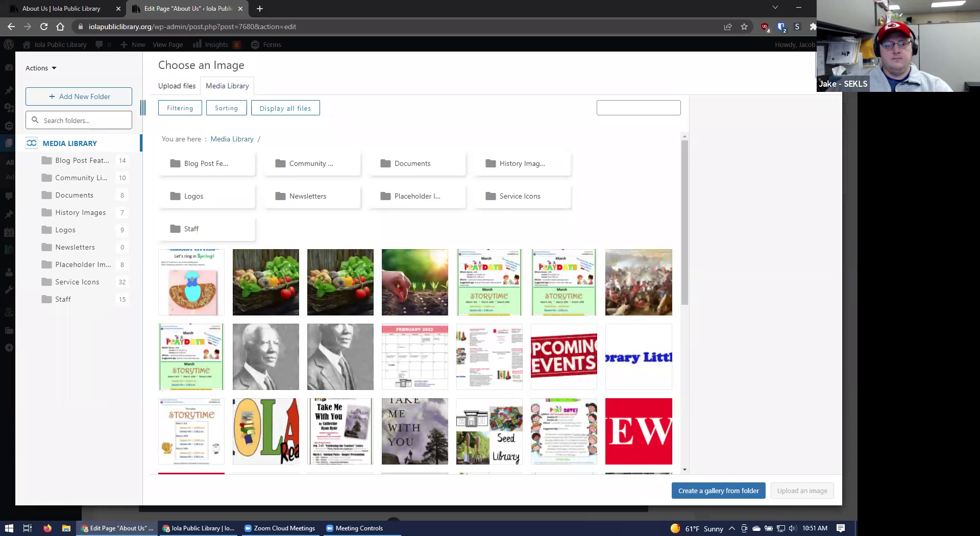
{"action": "key", "text": "Escape"}
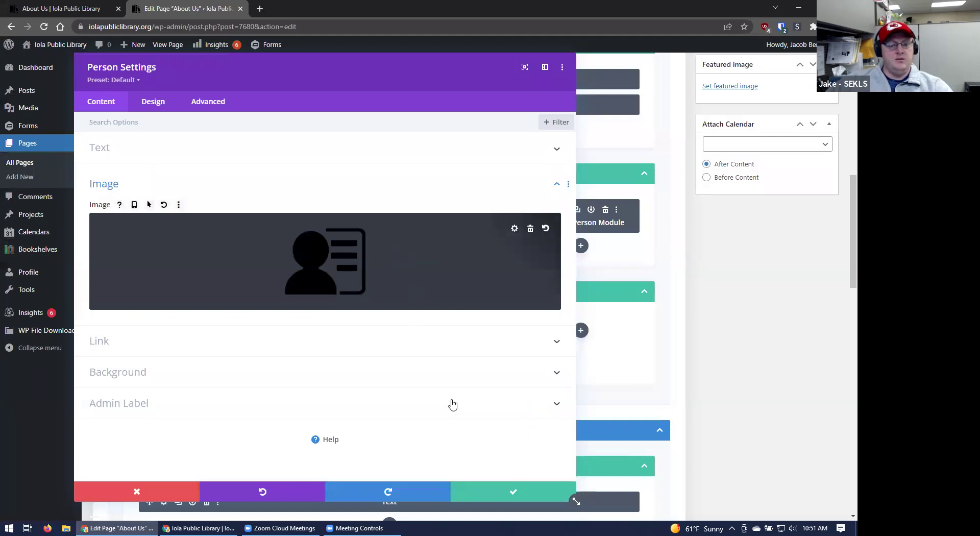
{"action": "scroll", "coordinate": [642, 376], "scroll_direction": "up", "scroll_amount": 8}
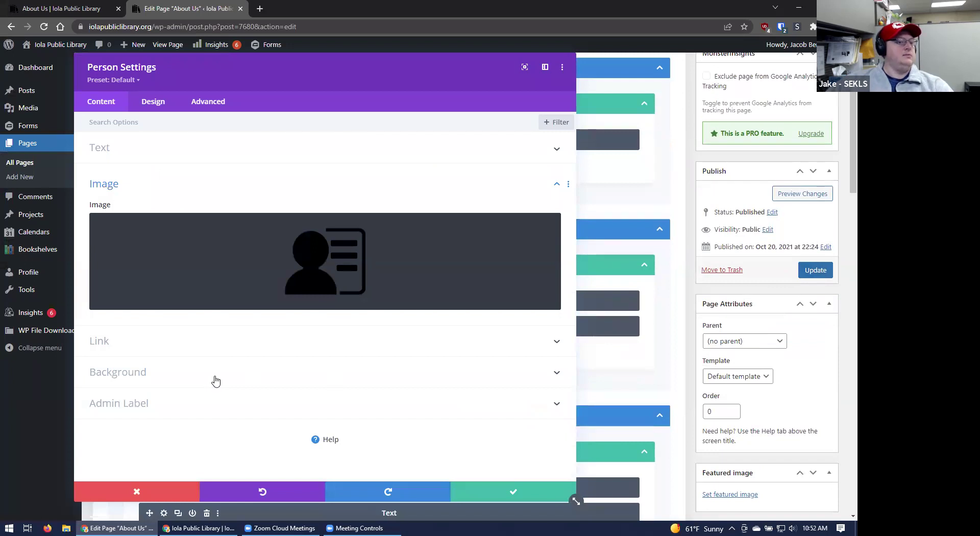
Close the Person Settings without saving and check the live About Us page
{"action": "left_click", "coordinate": [148, 491]}
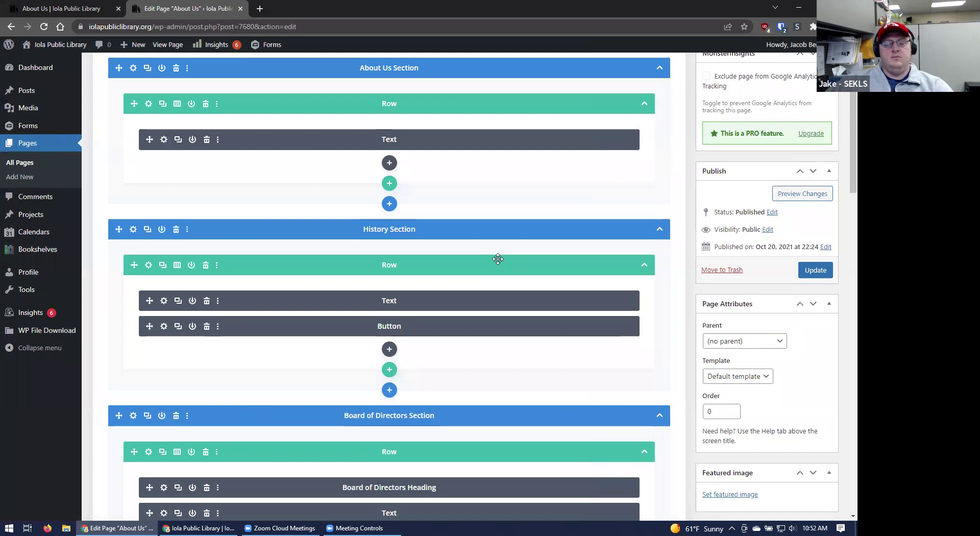
{"action": "scroll", "coordinate": [335, 344], "scroll_direction": "up", "scroll_amount": 1}
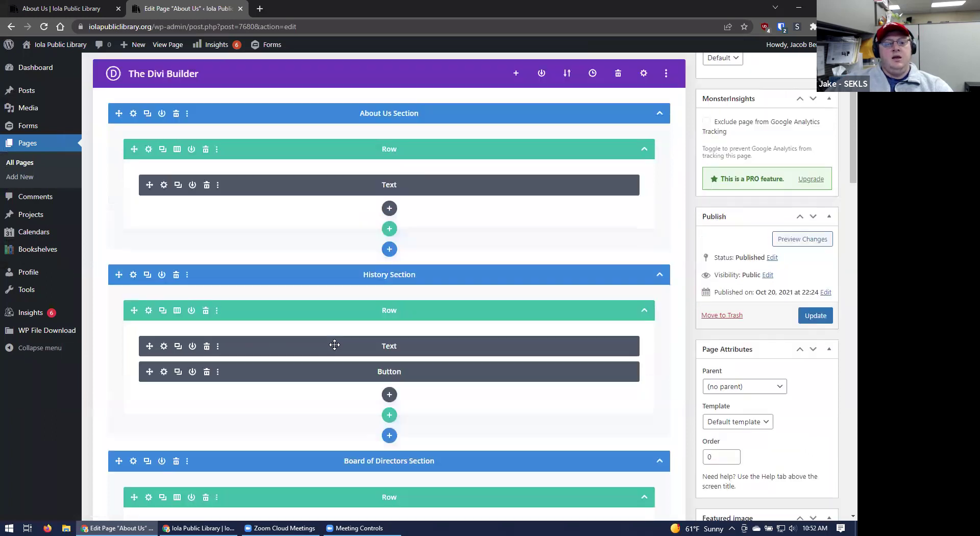
{"action": "scroll", "coordinate": [334, 345], "scroll_direction": "up", "scroll_amount": 2}
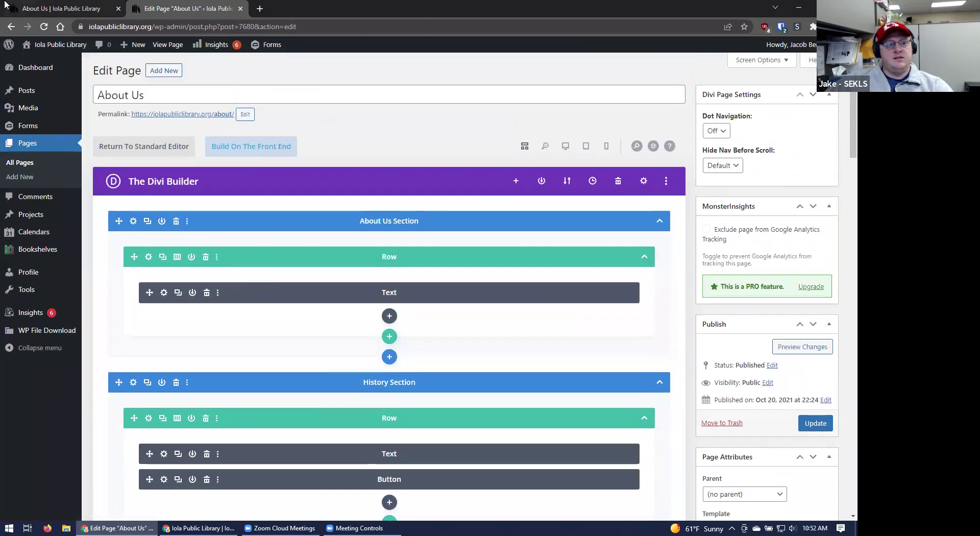
{"action": "left_click", "coordinate": [61, 8]}
{"action": "scroll", "coordinate": [288, 250], "scroll_direction": "up", "scroll_amount": 6}
{"action": "scroll", "coordinate": [288, 250], "scroll_direction": "up", "scroll_amount": 2}
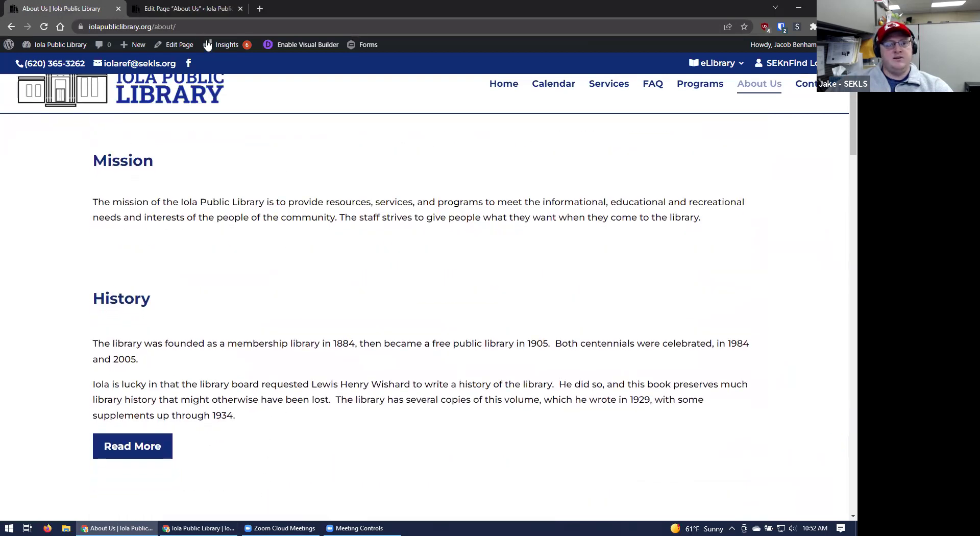
{"action": "left_click", "coordinate": [185, 6]}
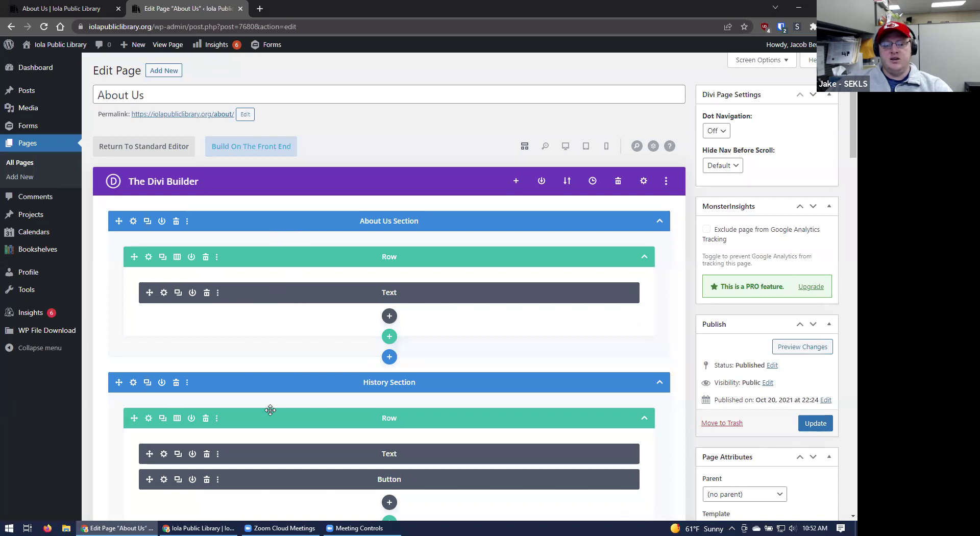
Open and cancel the Mission text settings, then open a new browser tab on Google
{"action": "left_click", "coordinate": [164, 293]}
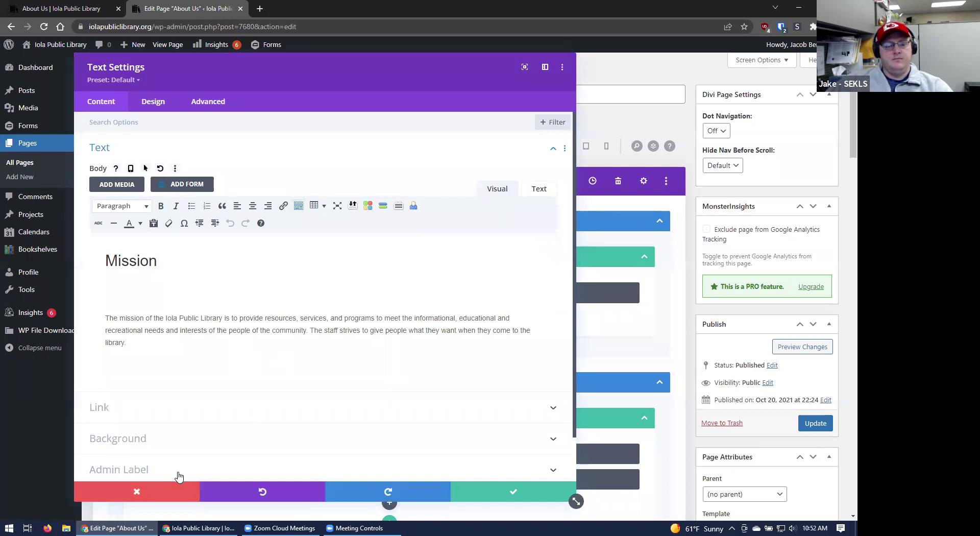
{"action": "left_click", "coordinate": [153, 491]}
{"action": "scroll", "coordinate": [363, 415], "scroll_direction": "down", "scroll_amount": 4}
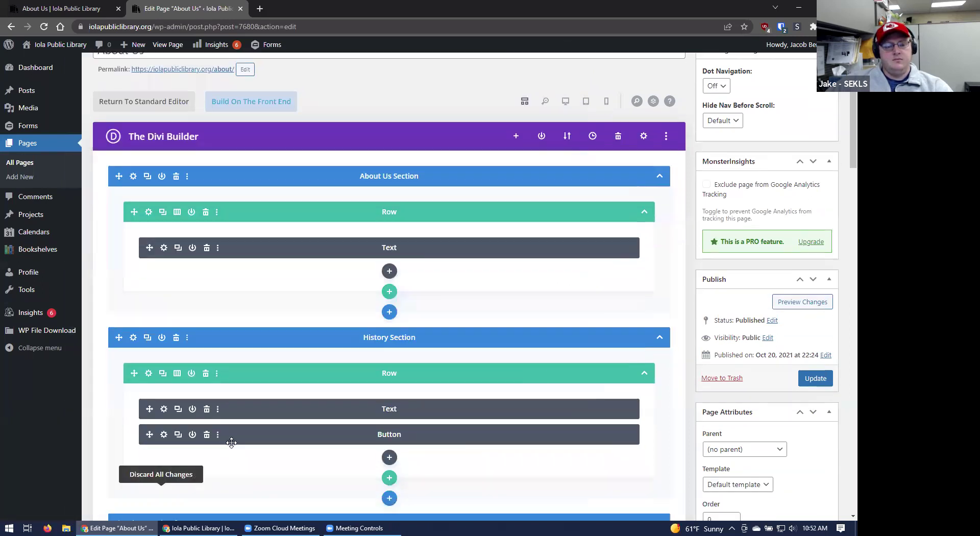
{"action": "scroll", "coordinate": [363, 415], "scroll_direction": "down", "scroll_amount": 7}
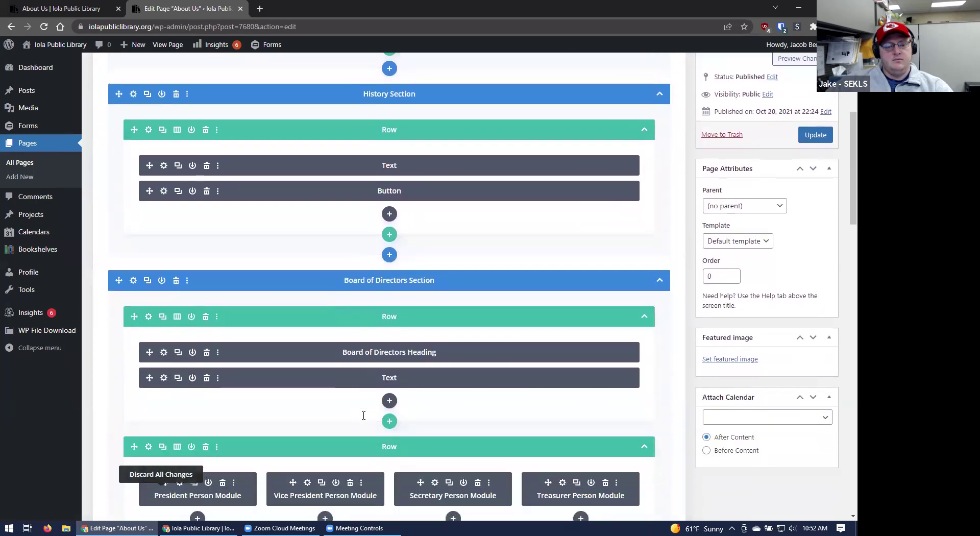
{"action": "scroll", "coordinate": [368, 409], "scroll_direction": "down", "scroll_amount": 3}
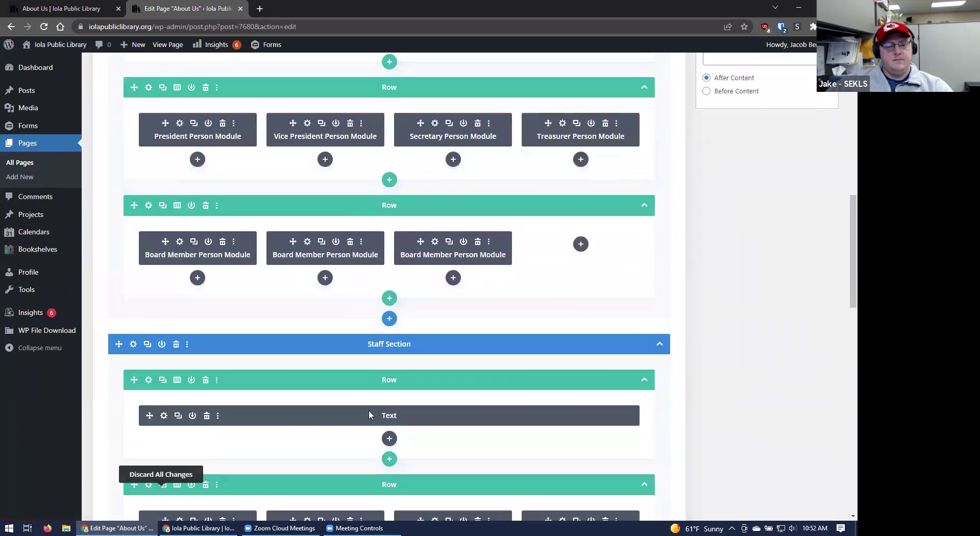
{"action": "left_click", "coordinate": [251, 17]}
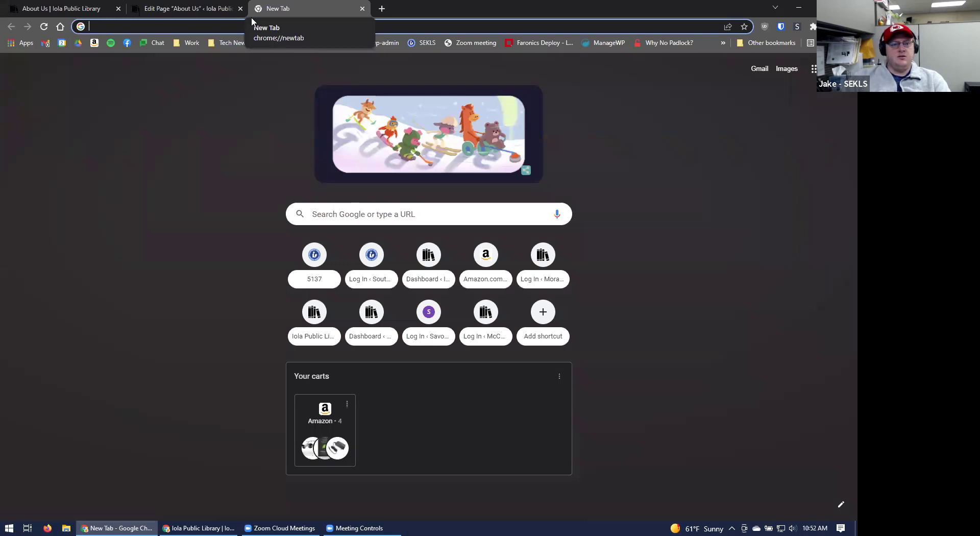
Load lacygnelibrary.org and open the LaCygne library's About Us page
{"action": "type", "text": "lacygnelibrary.org"}
{"action": "key", "text": "Return"}
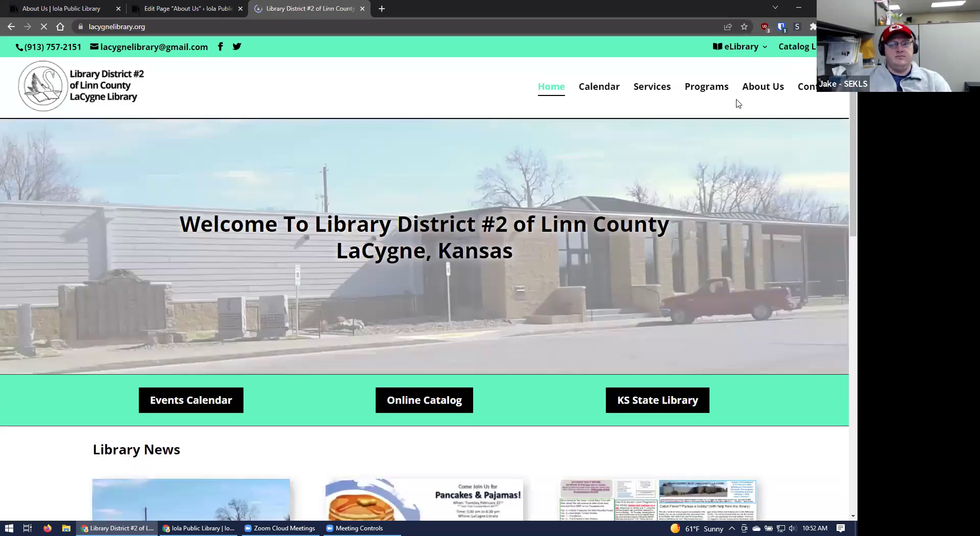
{"action": "left_click", "coordinate": [775, 90]}
Scroll through the board member cards and Staff section, then move the LaCygne tab one place left
{"action": "scroll", "coordinate": [648, 179], "scroll_direction": "down", "scroll_amount": 6}
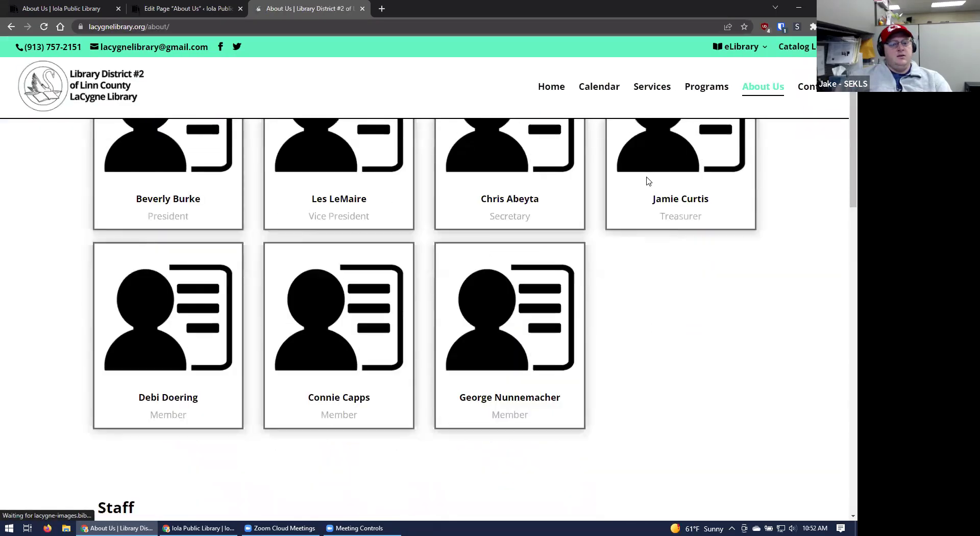
{"action": "scroll", "coordinate": [647, 182], "scroll_direction": "down", "scroll_amount": 5}
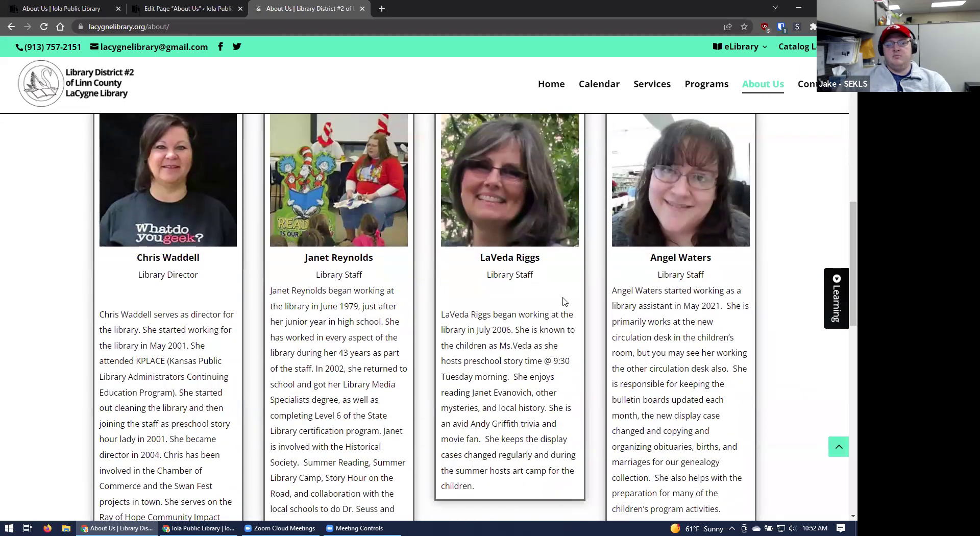
{"action": "scroll", "coordinate": [546, 293], "scroll_direction": "down", "scroll_amount": 5}
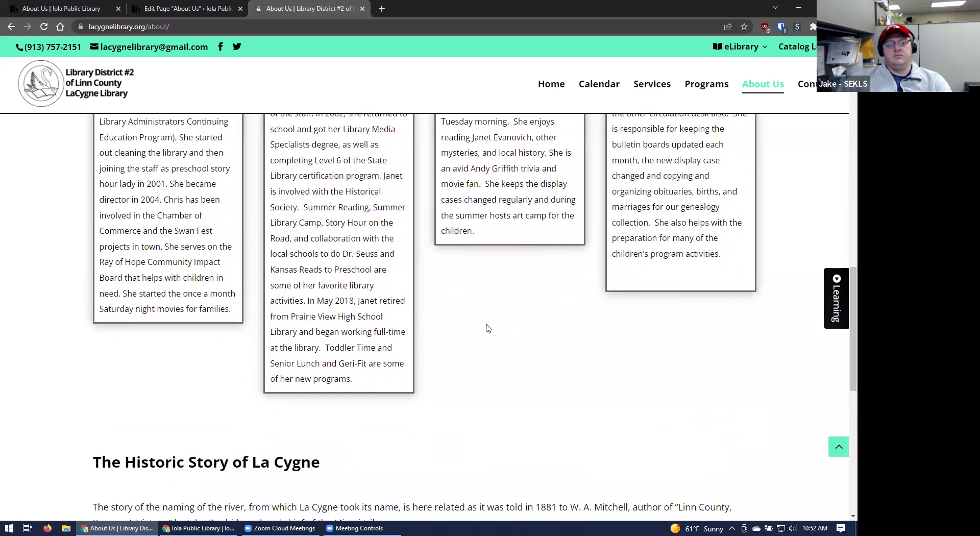
{"action": "scroll", "coordinate": [486, 328], "scroll_direction": "up", "scroll_amount": 8}
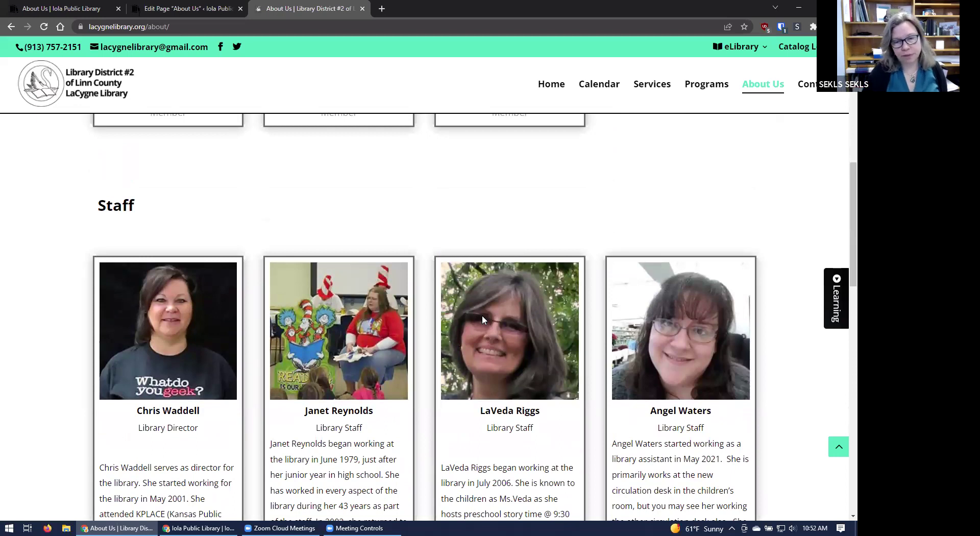
{"action": "scroll", "coordinate": [493, 300], "scroll_direction": "up", "scroll_amount": 2}
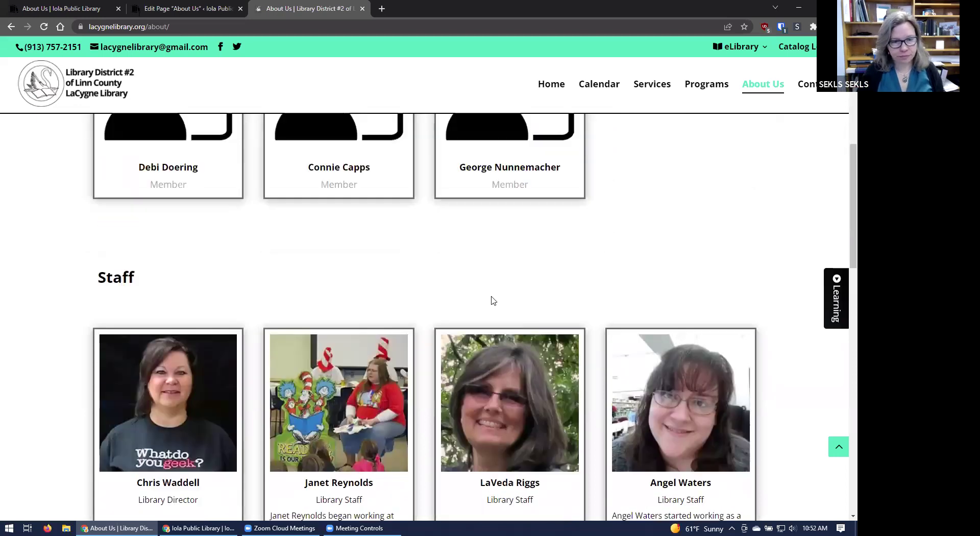
{"action": "scroll", "coordinate": [493, 300], "scroll_direction": "up", "scroll_amount": 3}
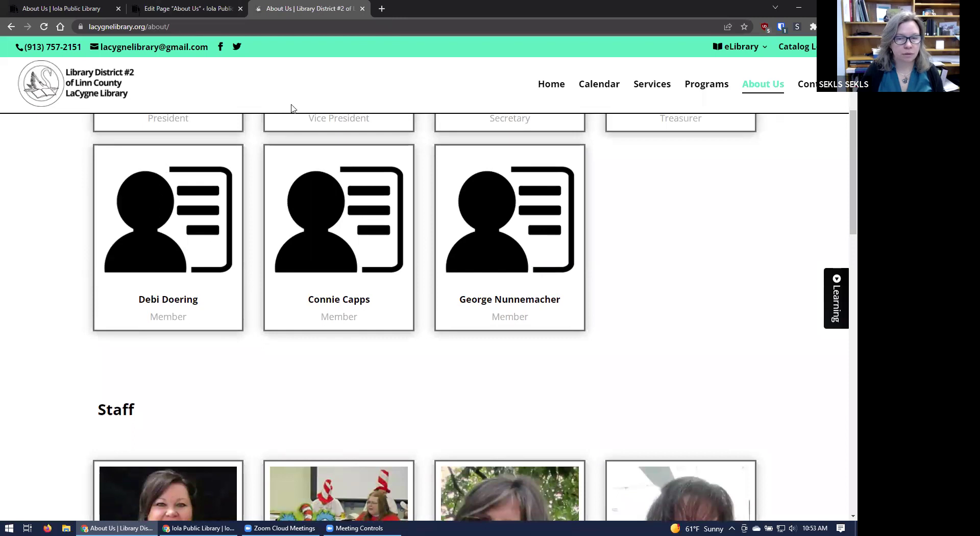
{"action": "key", "text": "ctrl+shift+Page_Up"}
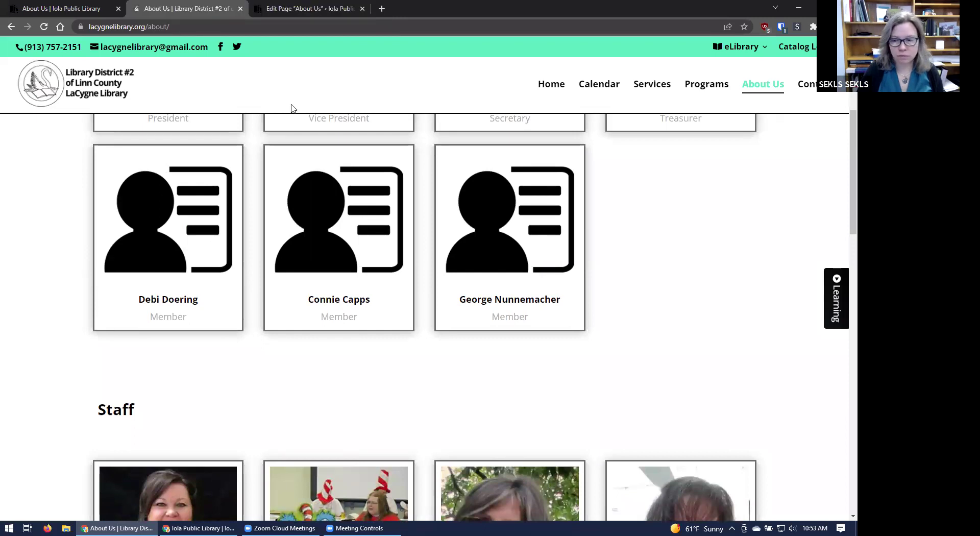
Close the LaCygne tab and scroll the Iola About Us layout to the Board of Directors person modules
{"action": "key", "text": "ctrl+w"}
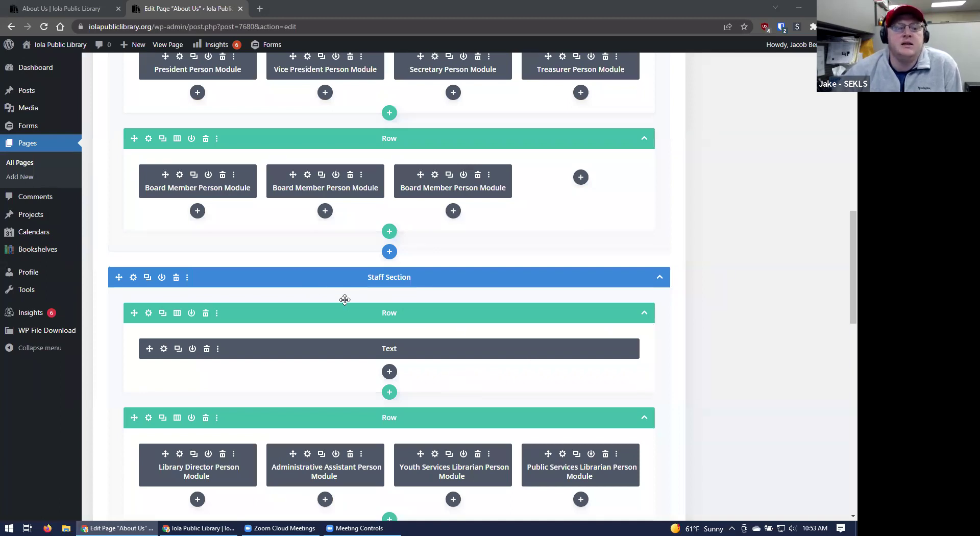
{"action": "scroll", "coordinate": [345, 300], "scroll_direction": "up", "scroll_amount": 4}
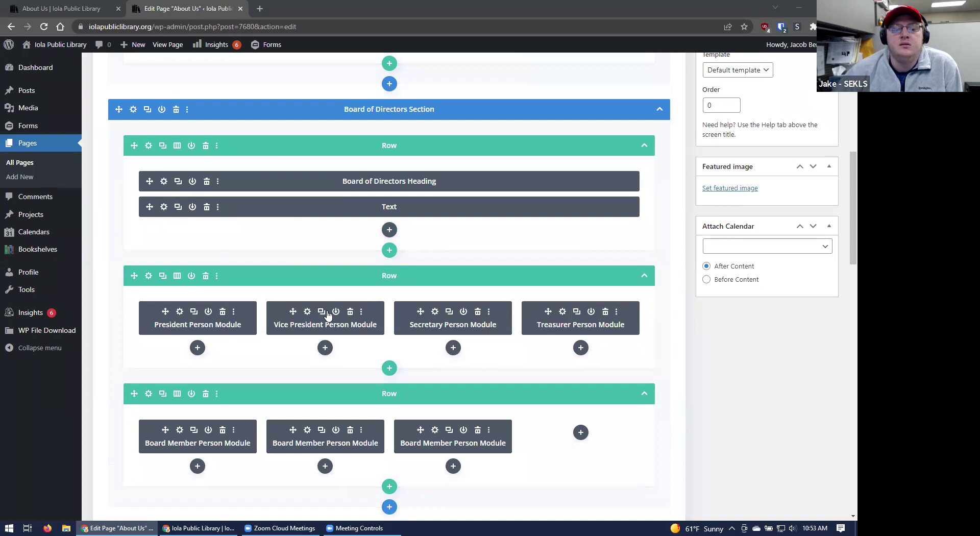
{"action": "scroll", "coordinate": [302, 280], "scroll_direction": "down", "scroll_amount": 5}
{"action": "scroll", "coordinate": [213, 260], "scroll_direction": "down", "scroll_amount": 3}
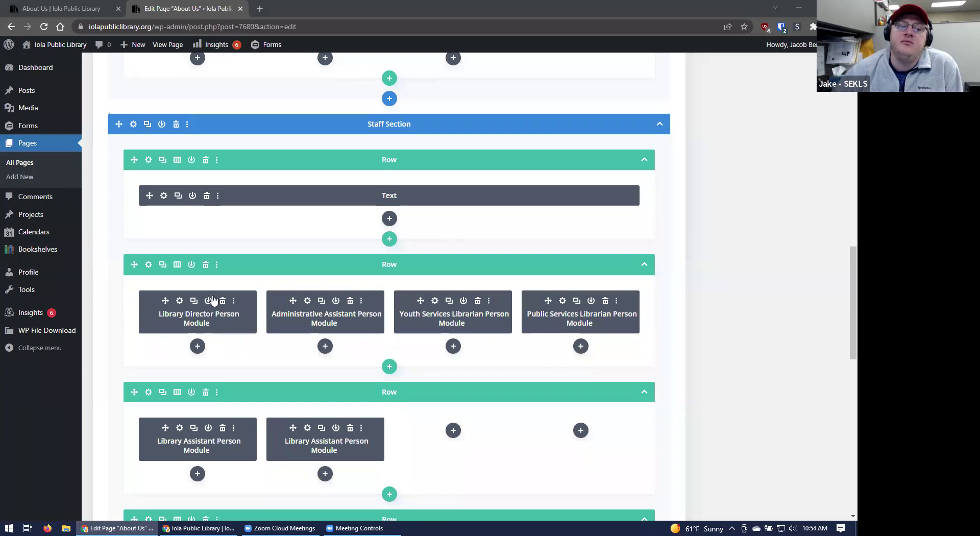
{"action": "scroll", "coordinate": [291, 284], "scroll_direction": "up", "scroll_amount": 3}
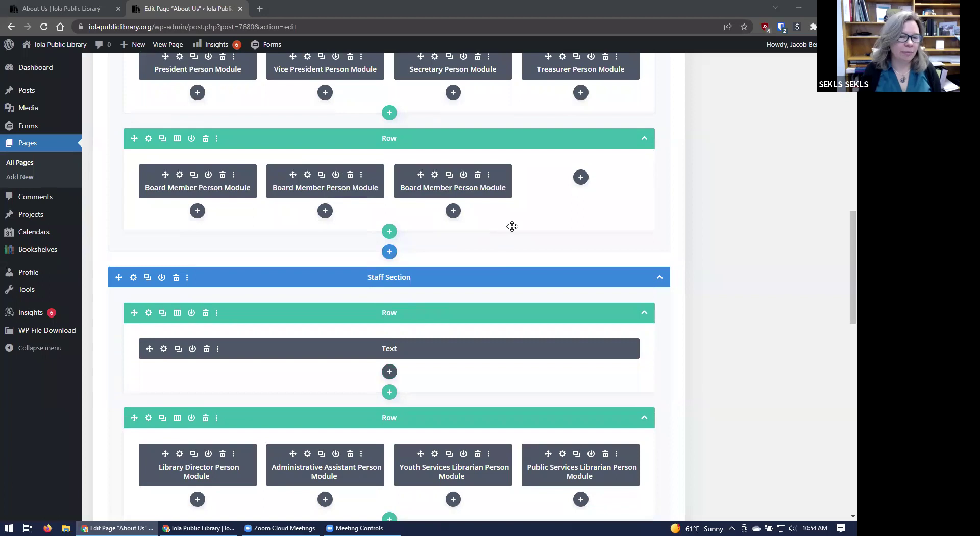
{"action": "scroll", "coordinate": [510, 227], "scroll_direction": "up", "scroll_amount": 2}
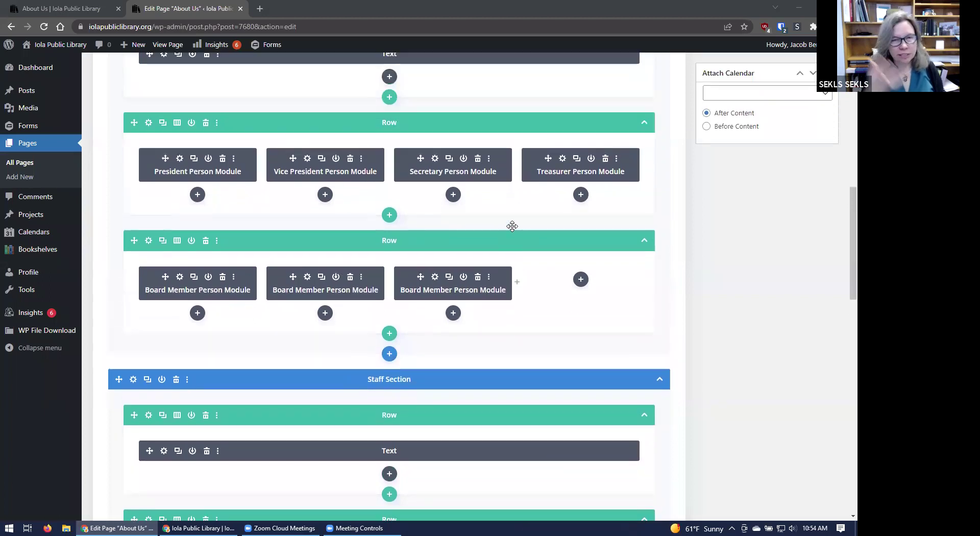
{"action": "scroll", "coordinate": [512, 226], "scroll_direction": "up", "scroll_amount": 2}
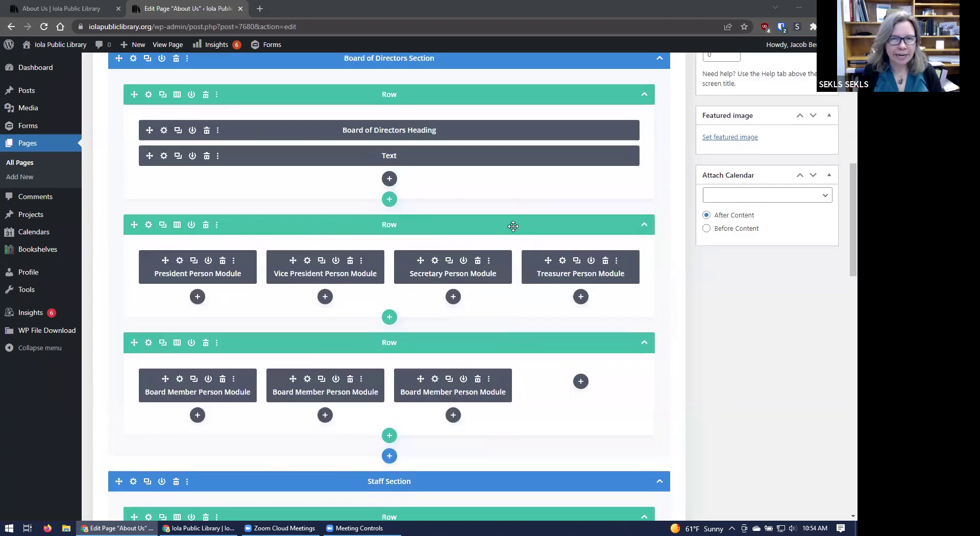
{"action": "scroll", "coordinate": [512, 225], "scroll_direction": "up", "scroll_amount": 10}
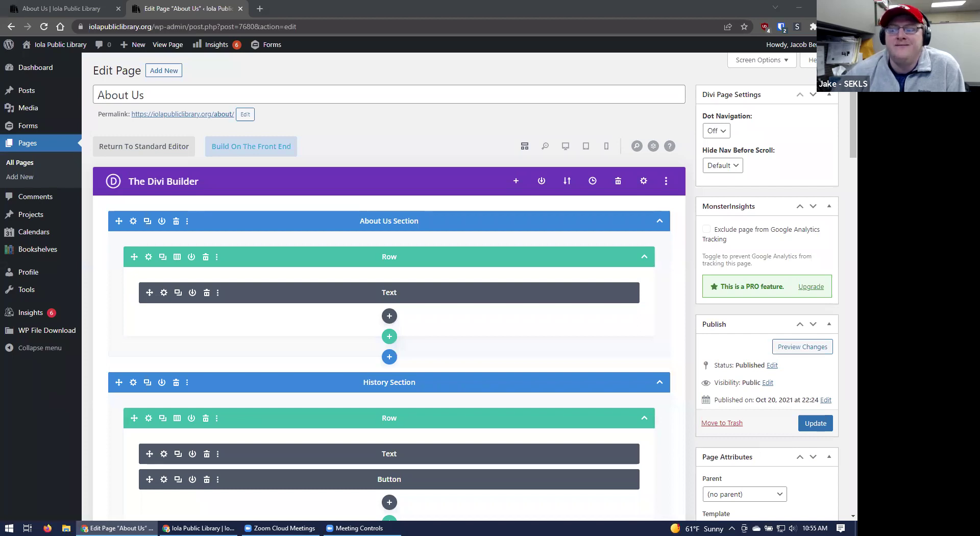
Leave the About Us editor for WP File Download, discarding the unsaved layout changes
{"action": "left_click", "coordinate": [52, 332]}
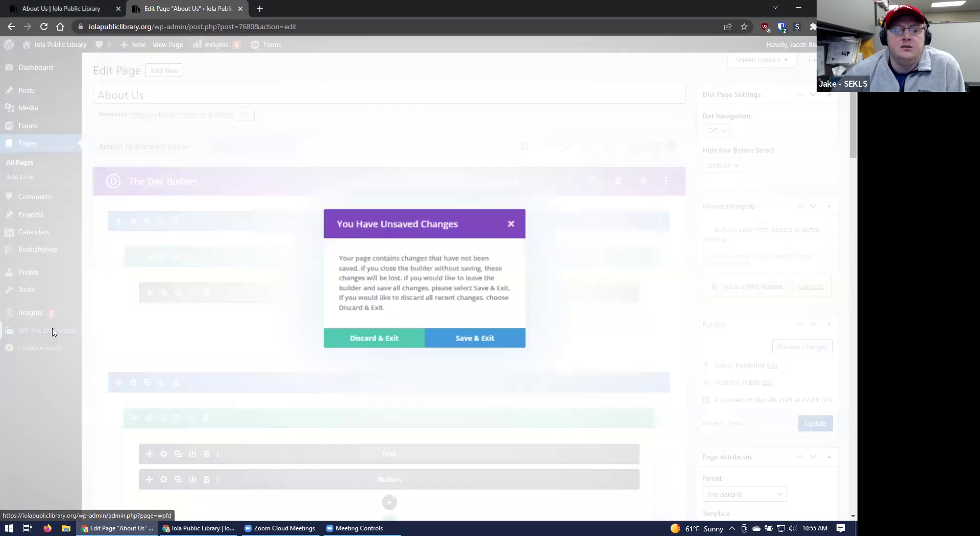
{"action": "left_click", "coordinate": [367, 338]}
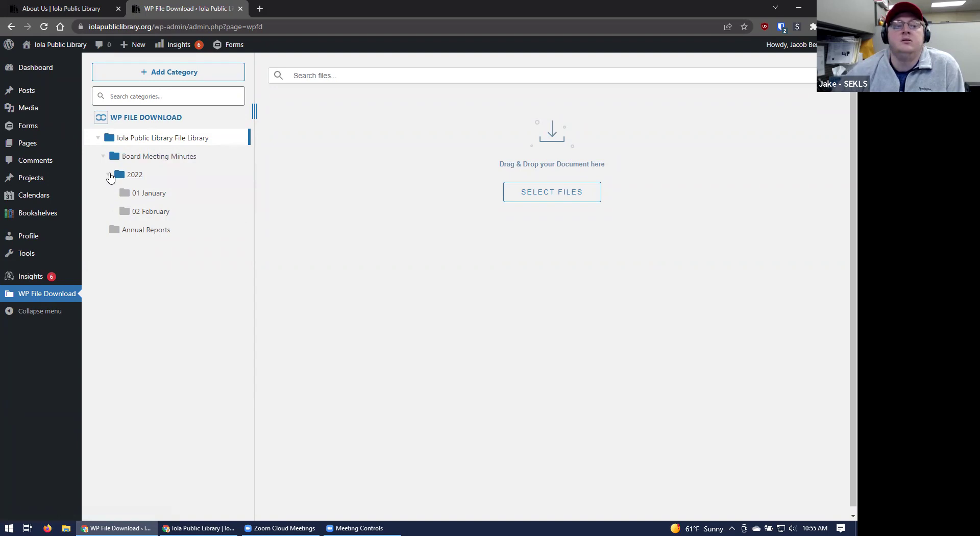
Browse Board Meeting Minutes > 2022 > 01 January, then Annual Reports, and switch to the public About Us tab
{"action": "left_click", "coordinate": [150, 157]}
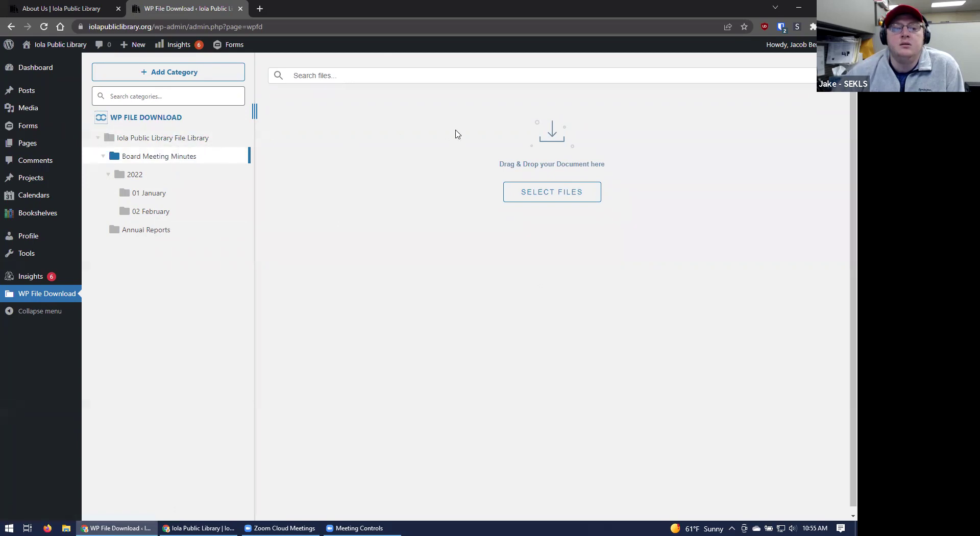
{"action": "left_click", "coordinate": [223, 179]}
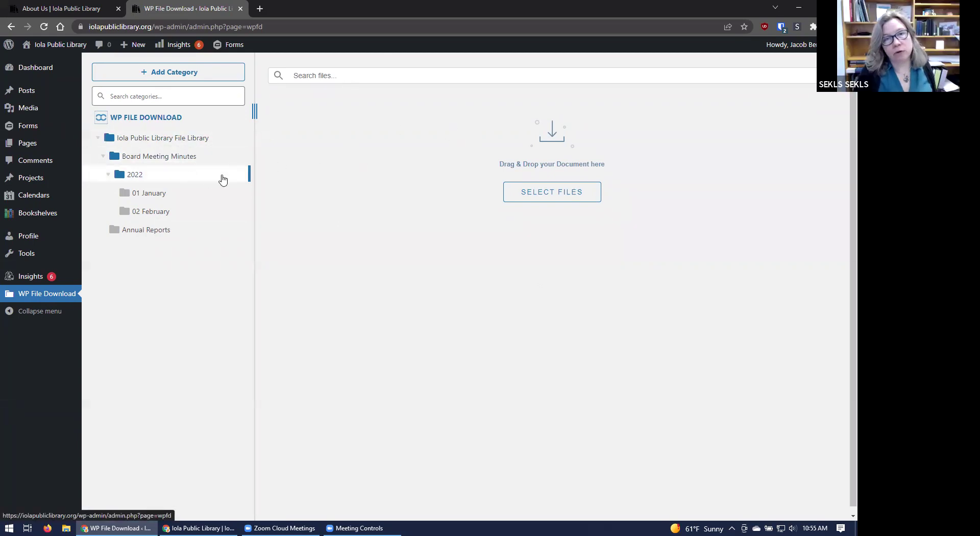
{"action": "left_click", "coordinate": [175, 195]}
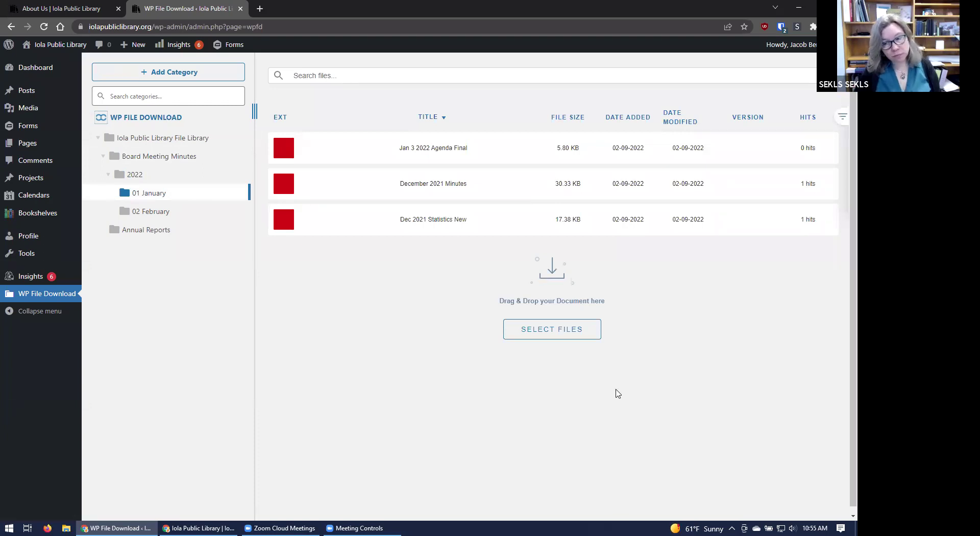
{"action": "left_click", "coordinate": [153, 231]}
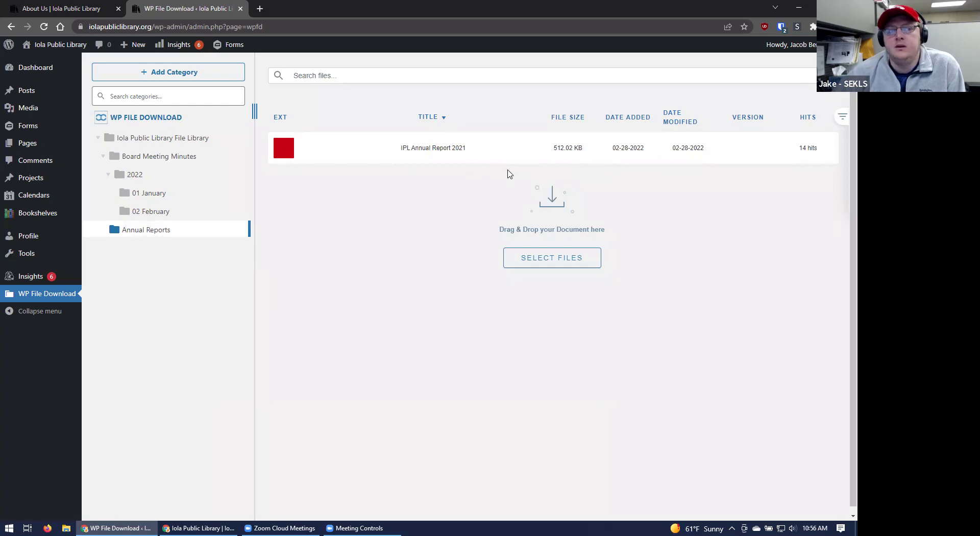
{"action": "left_click", "coordinate": [61, 8]}
Scroll to the About Us footer and follow the Documents link to the Document Library page
{"action": "scroll", "coordinate": [236, 329], "scroll_direction": "down", "scroll_amount": 5}
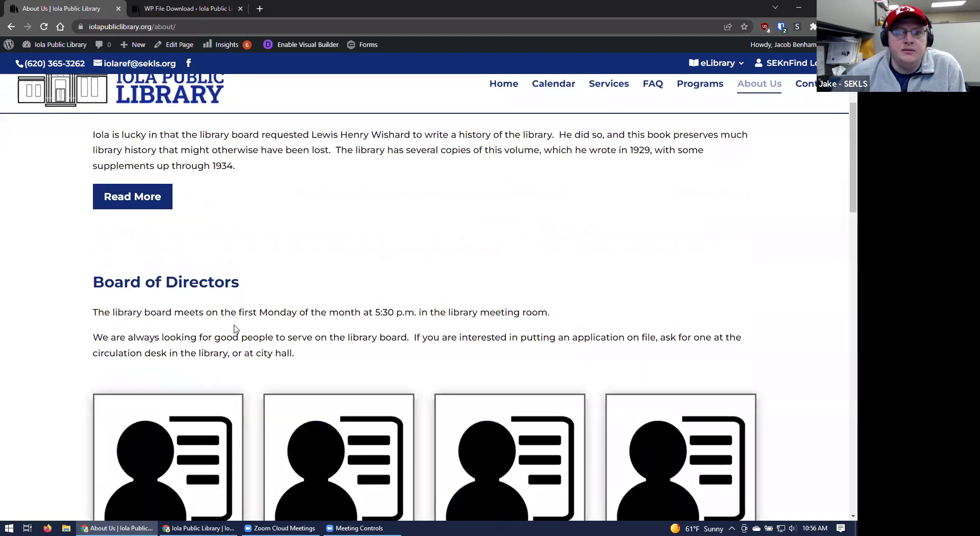
{"action": "scroll", "coordinate": [236, 328], "scroll_direction": "down", "scroll_amount": 20}
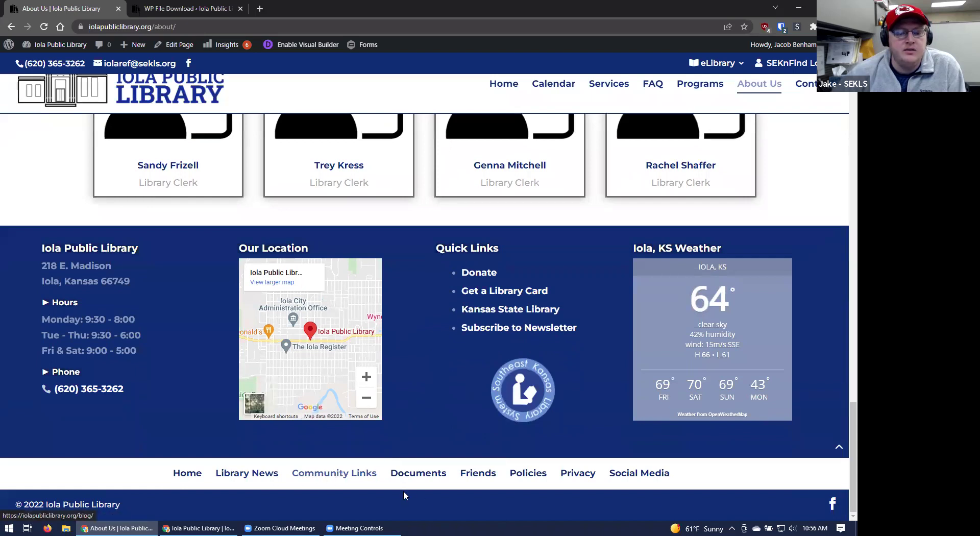
{"action": "left_click", "coordinate": [436, 473]}
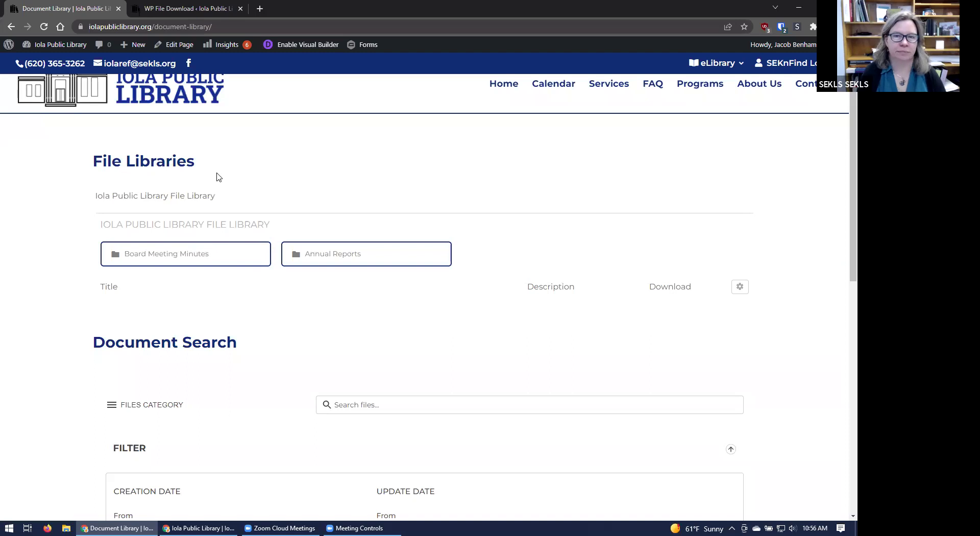
{"action": "scroll", "coordinate": [214, 176], "scroll_direction": "down", "scroll_amount": 2}
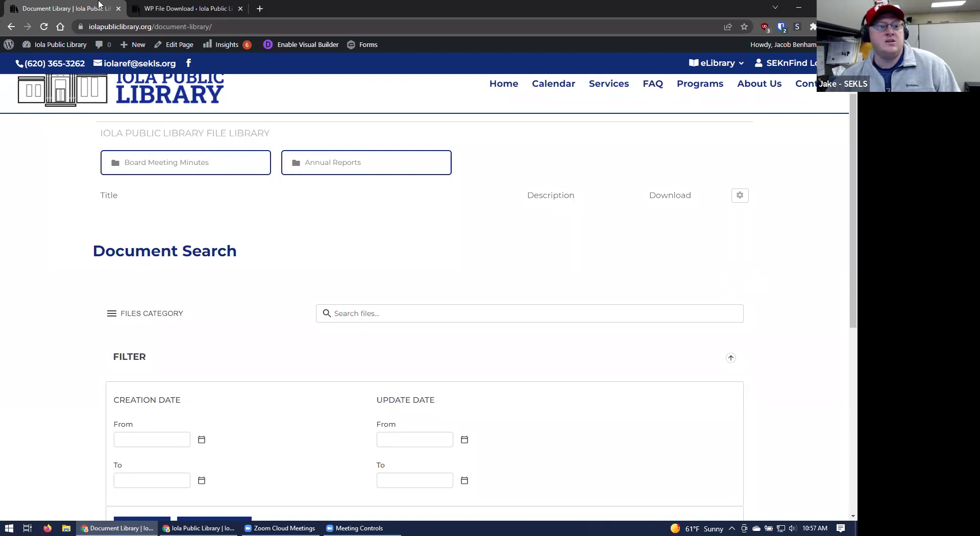
Back in WP File Download, reload Annual Reports and cancel the Select Files picker without uploading
{"action": "left_click", "coordinate": [180, 7]}
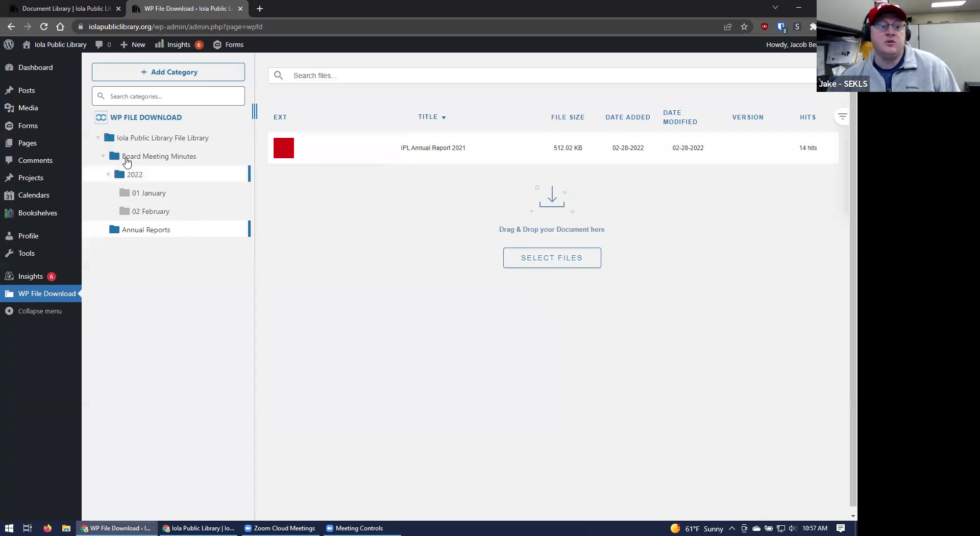
{"action": "left_click", "coordinate": [166, 229]}
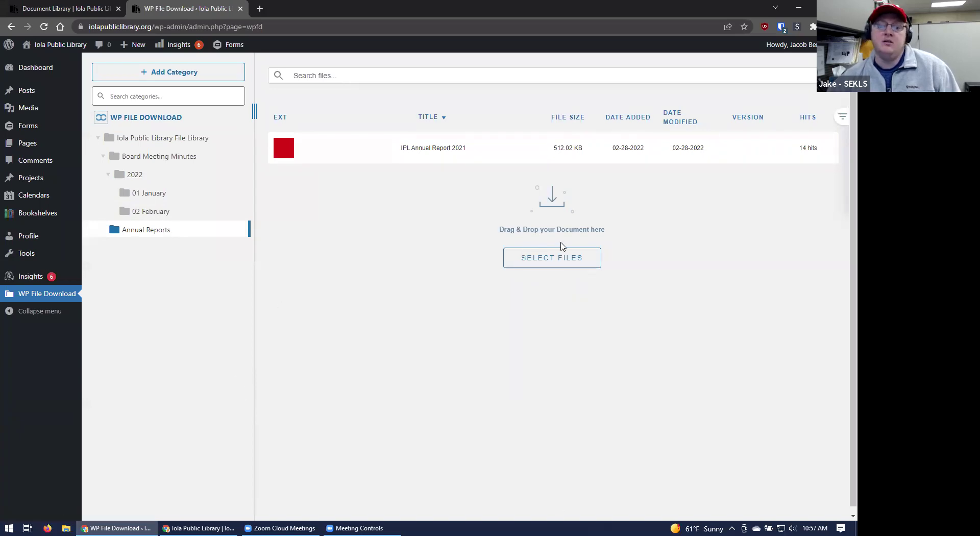
{"action": "left_click", "coordinate": [571, 260]}
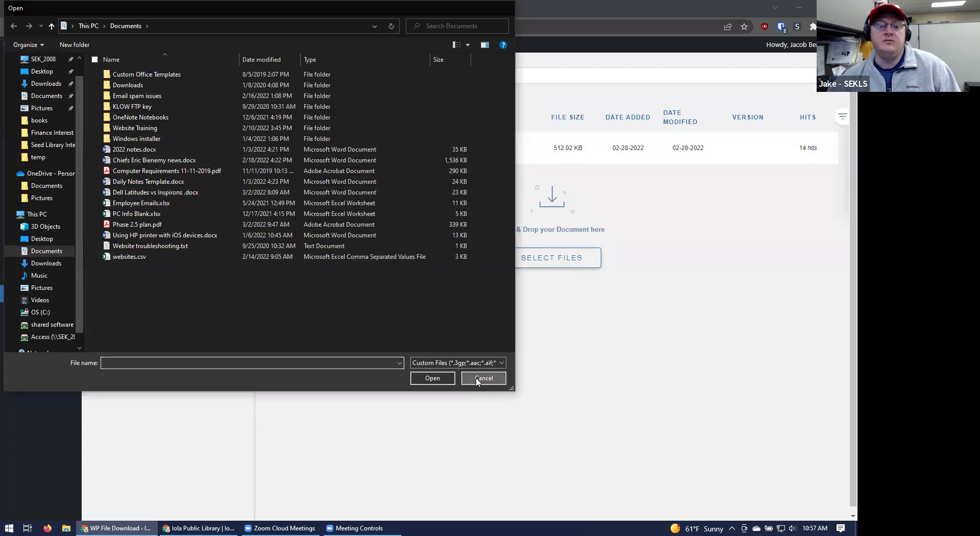
{"action": "left_click", "coordinate": [483, 377]}
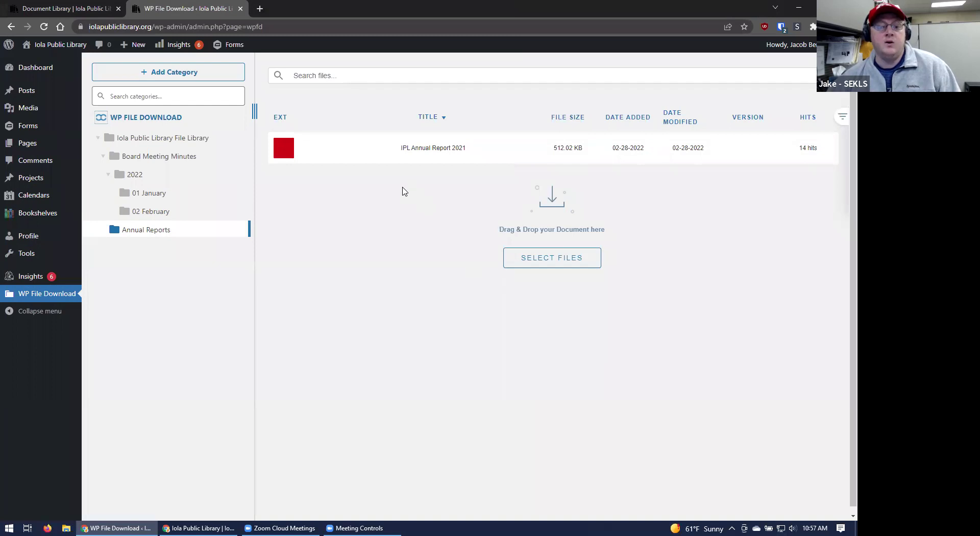
Open IPL Annual Report 2021's settings and highlight its title, direct download link and single-file shortcode
{"action": "left_click", "coordinate": [403, 152]}
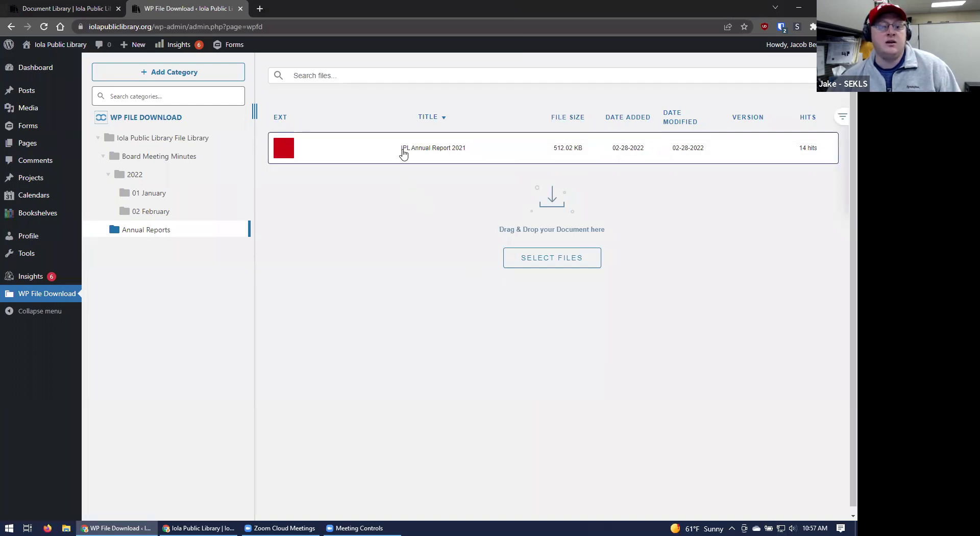
{"action": "left_click", "coordinate": [351, 153]}
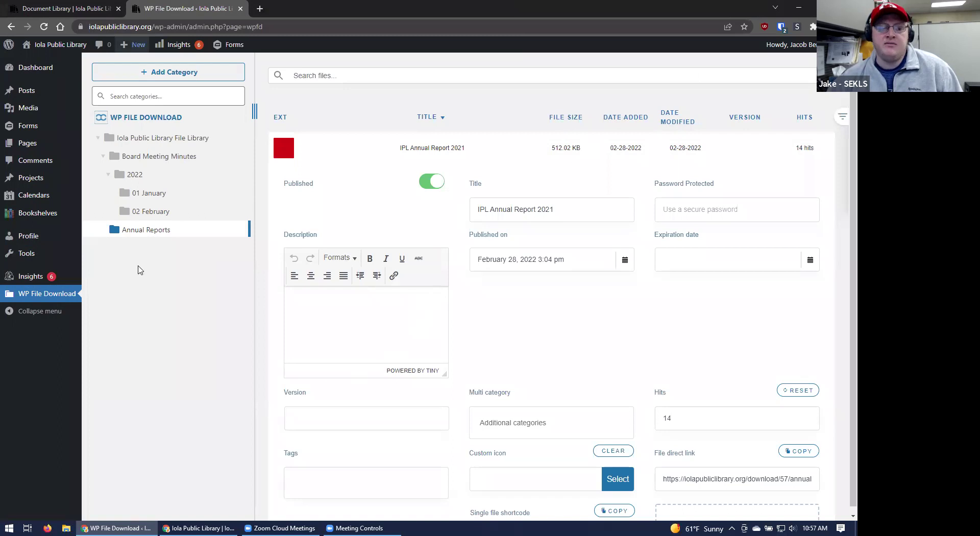
{"action": "left_click_drag", "start_coordinate": [538, 212], "coordinate": [474, 212]}
{"action": "scroll", "coordinate": [525, 214], "scroll_direction": "down", "scroll_amount": 2}
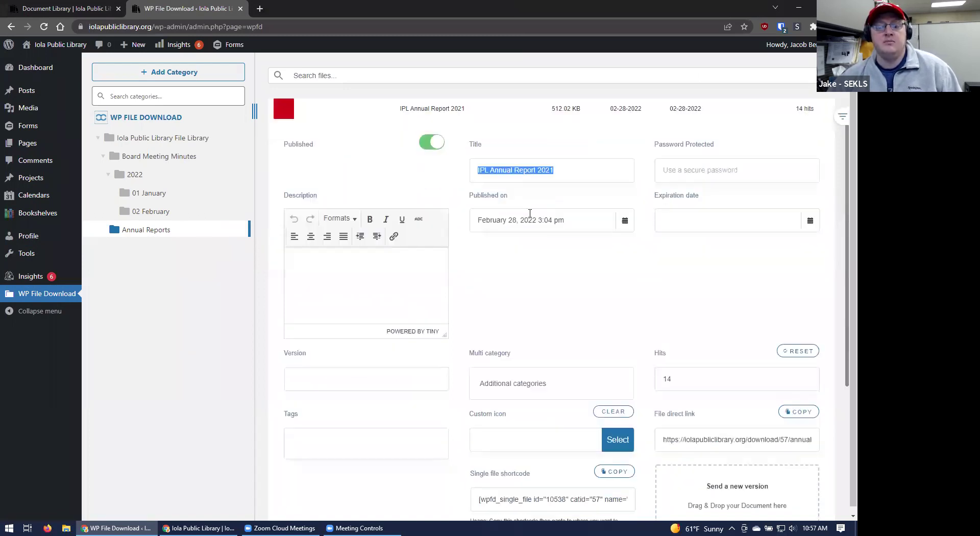
{"action": "left_click", "coordinate": [774, 381]}
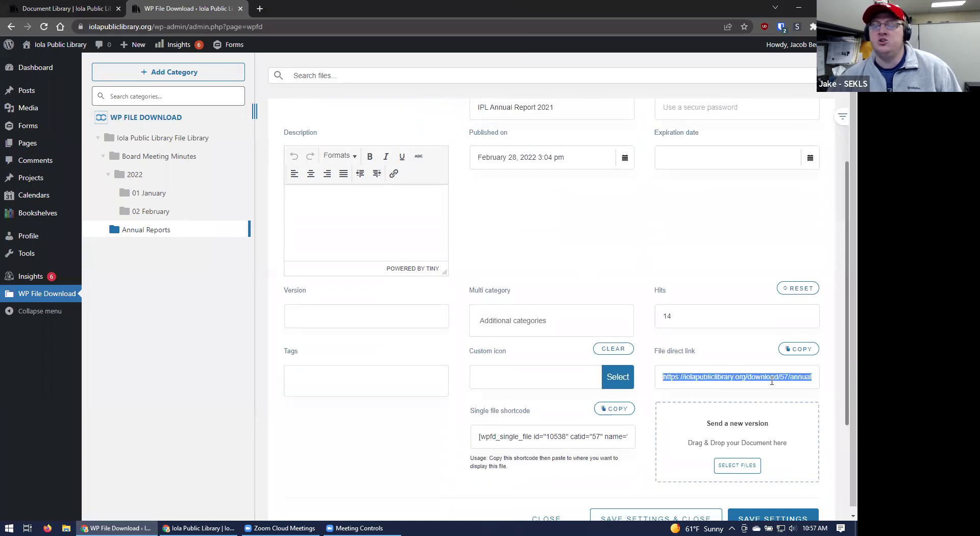
{"action": "scroll", "coordinate": [666, 369], "scroll_direction": "down", "scroll_amount": 3}
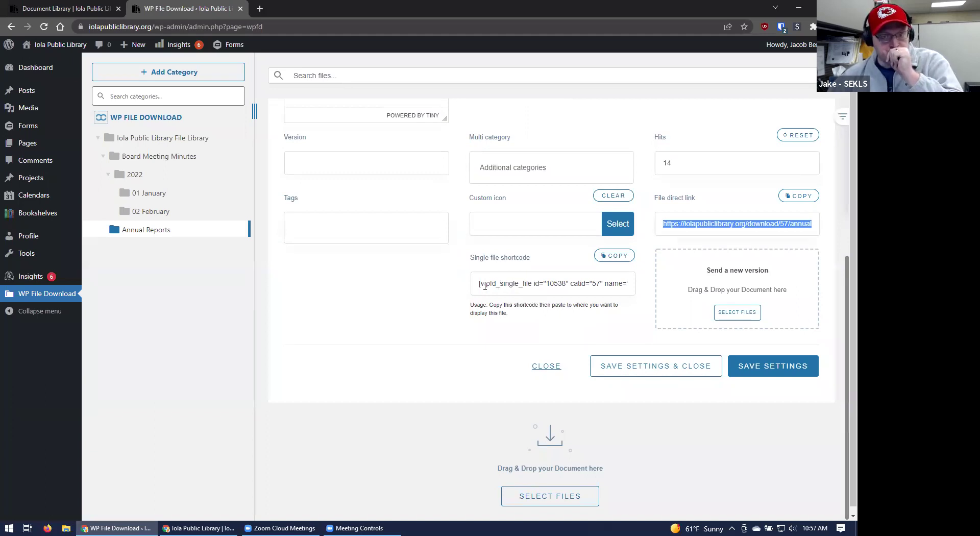
{"action": "left_click_drag", "start_coordinate": [477, 286], "coordinate": [631, 287]}
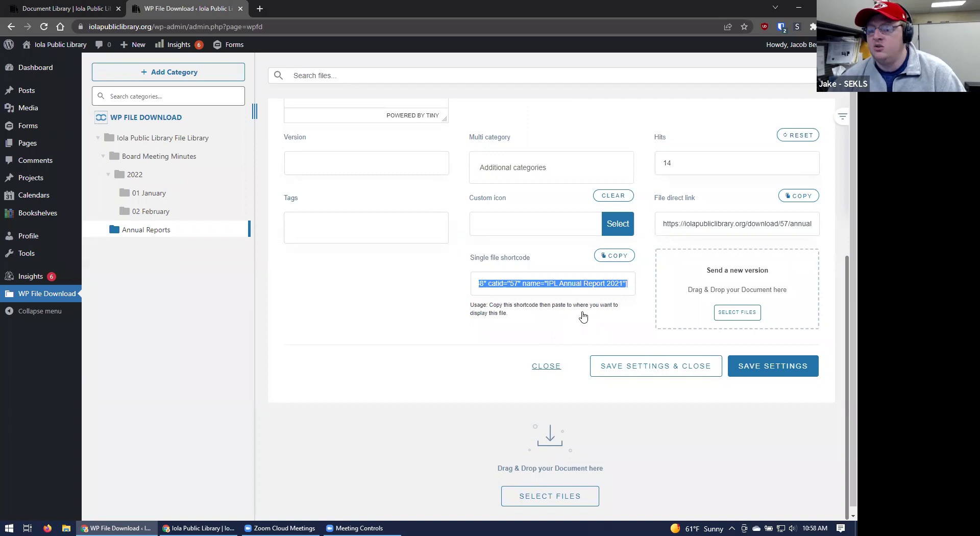
{"action": "scroll", "coordinate": [582, 317], "scroll_direction": "up", "scroll_amount": 5}
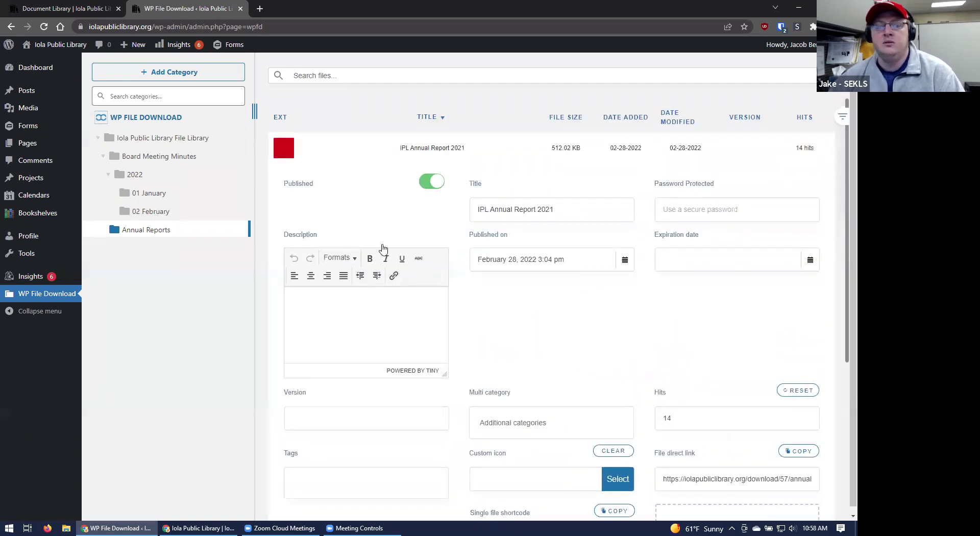
Open the public Annual Reports folder, cancel saving the annual report download, and return to the admin settings
{"action": "left_click", "coordinate": [67, 8]}
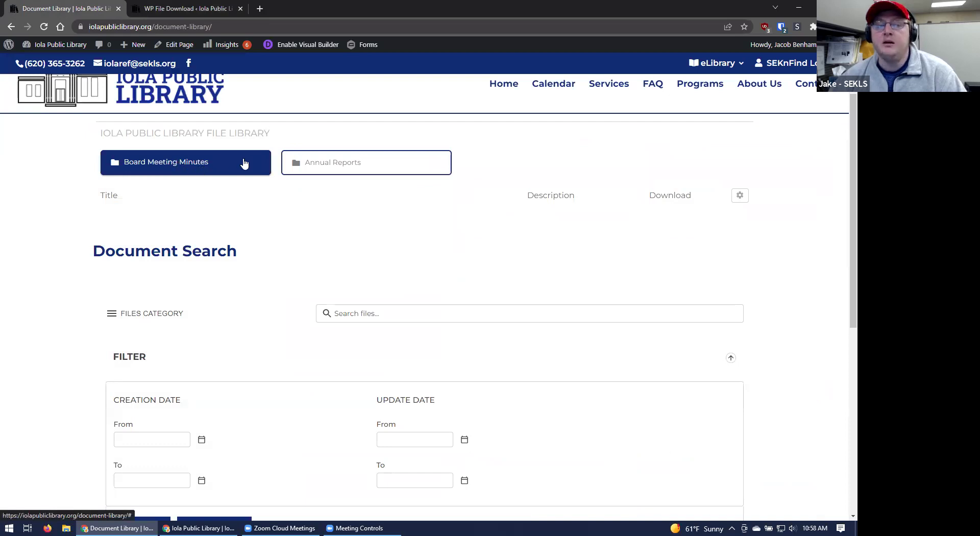
{"action": "left_click", "coordinate": [309, 168]}
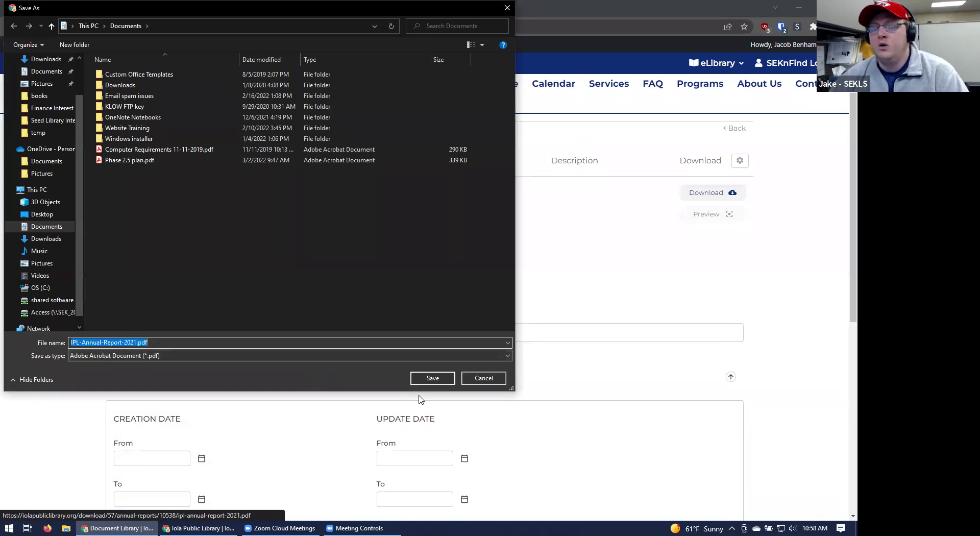
{"action": "left_click", "coordinate": [480, 381]}
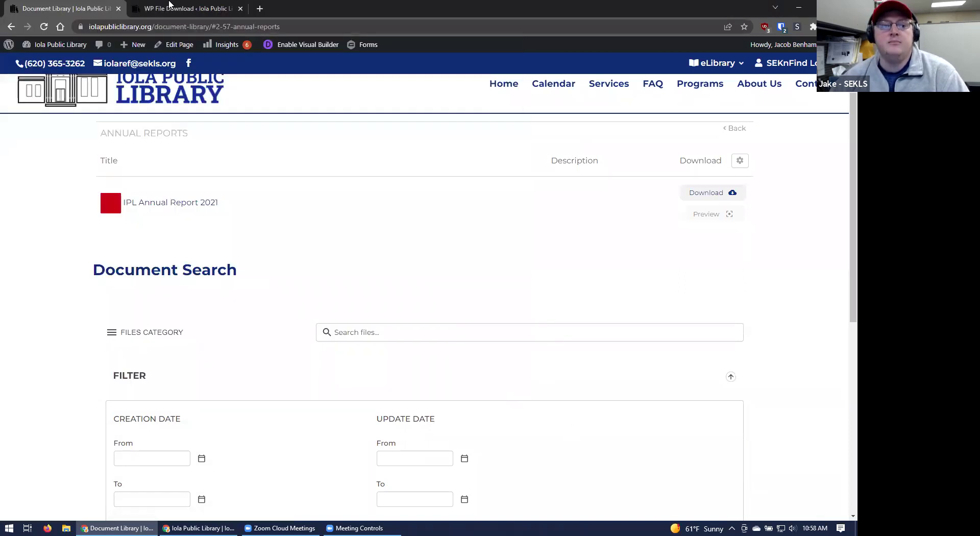
{"action": "key", "text": "ctrl+Tab"}
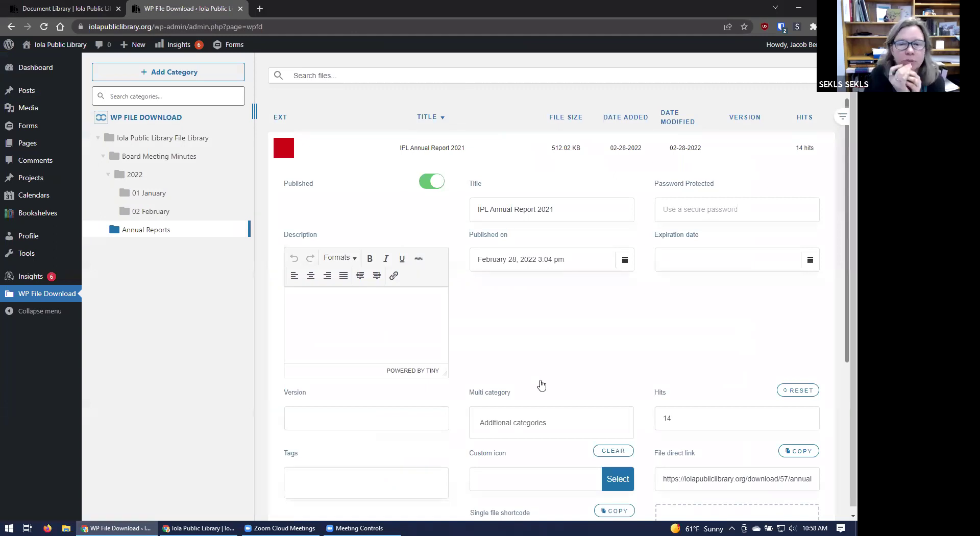
Review the IPL Annual Report 2021 settings form and close it to return to the Annual Reports list
{"action": "scroll", "coordinate": [387, 258], "scroll_direction": "down", "scroll_amount": 4}
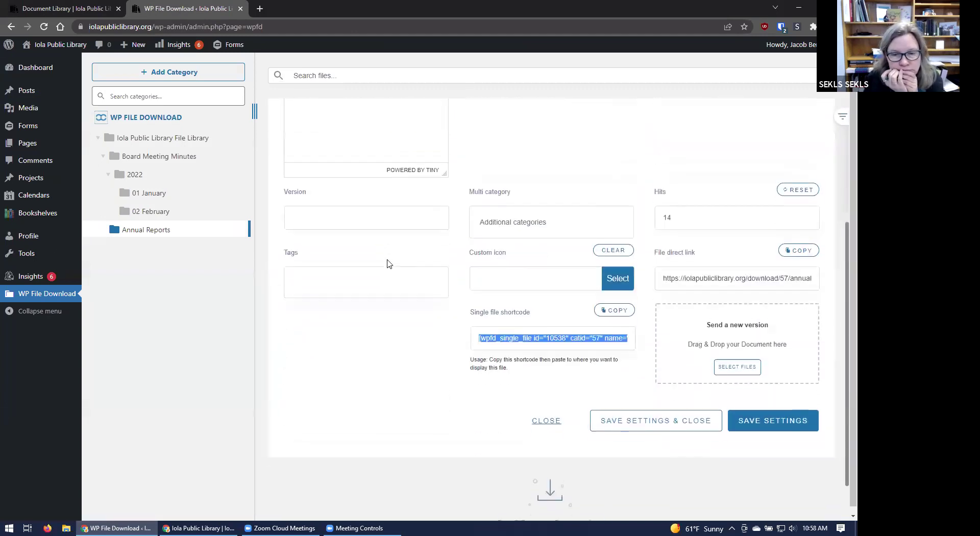
{"action": "scroll", "coordinate": [387, 264], "scroll_direction": "down", "scroll_amount": 1}
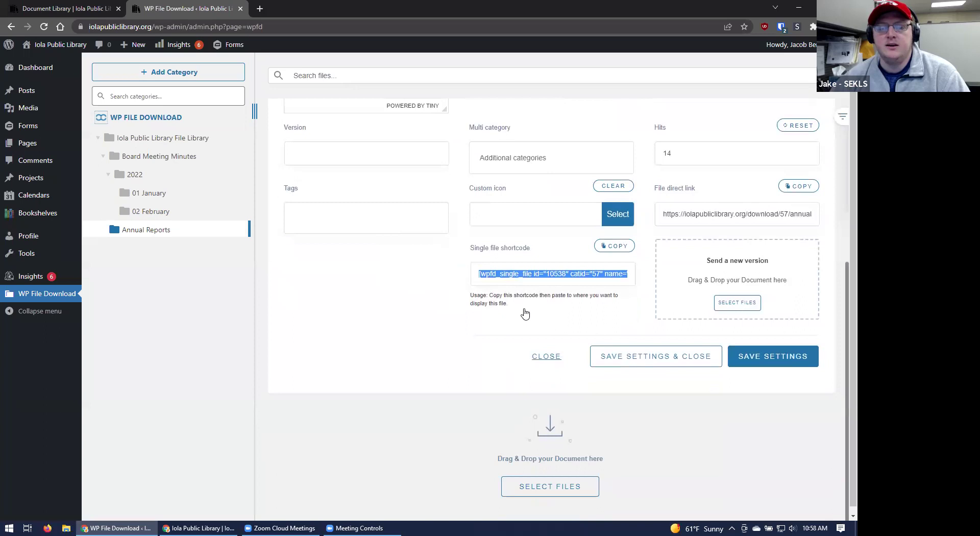
{"action": "scroll", "coordinate": [526, 314], "scroll_direction": "up", "scroll_amount": 3}
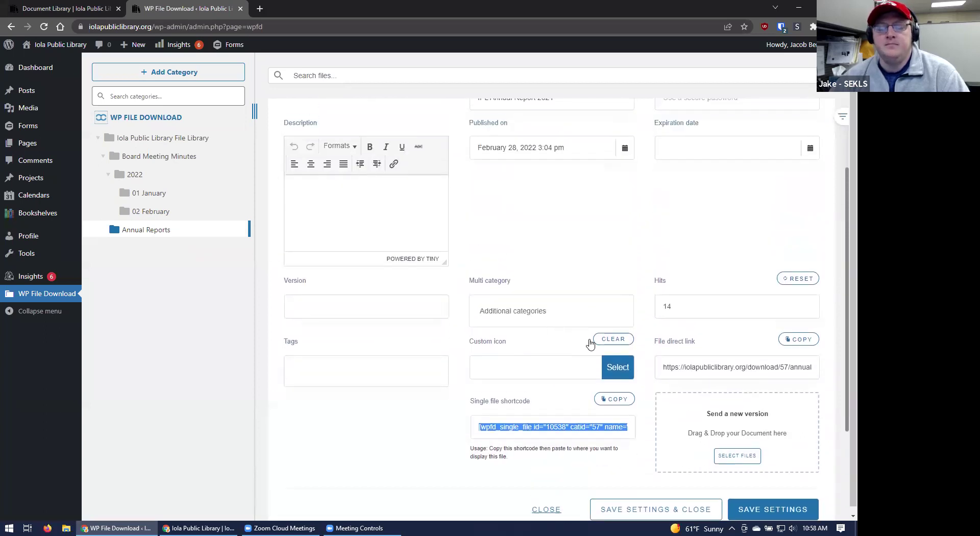
{"action": "scroll", "coordinate": [591, 342], "scroll_direction": "up", "scroll_amount": 2}
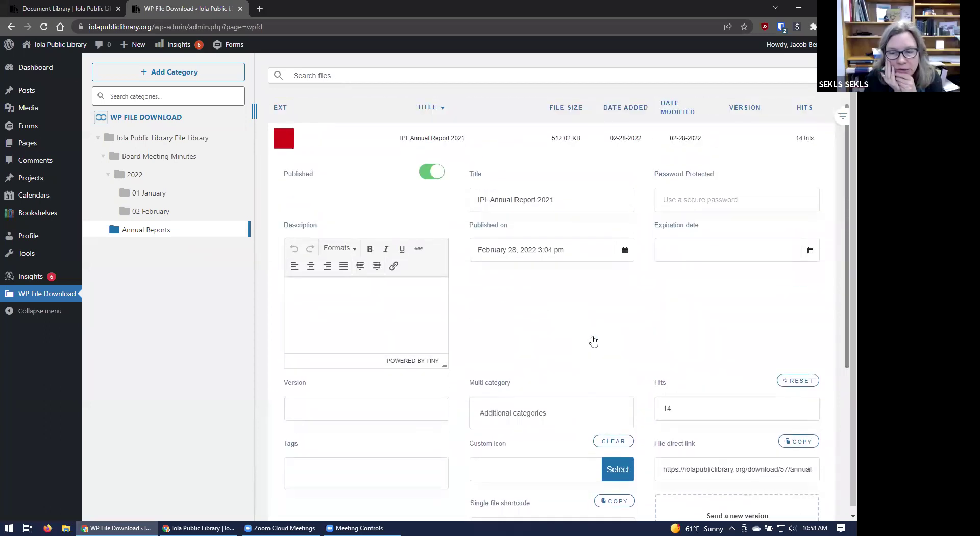
{"action": "scroll", "coordinate": [593, 342], "scroll_direction": "up", "scroll_amount": 1}
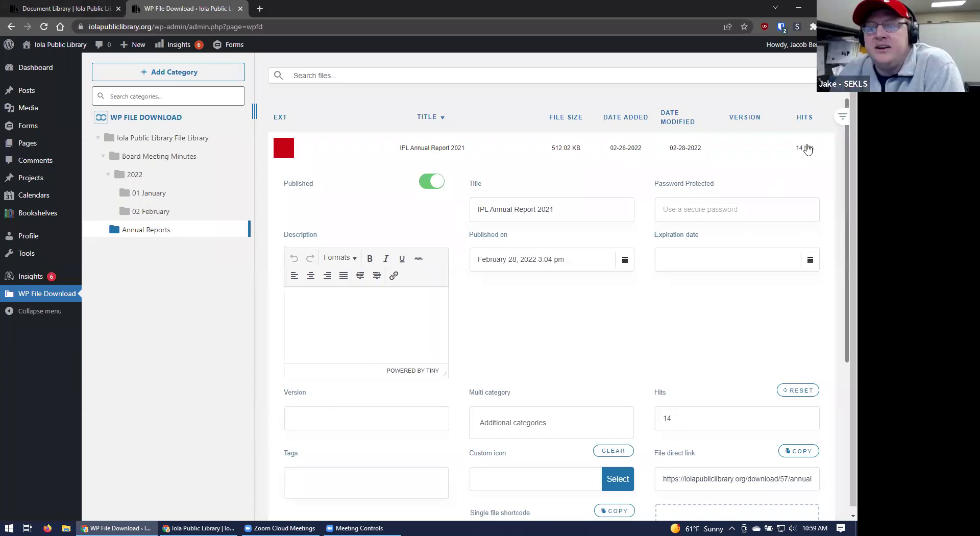
{"action": "scroll", "coordinate": [531, 291], "scroll_direction": "down", "scroll_amount": 5}
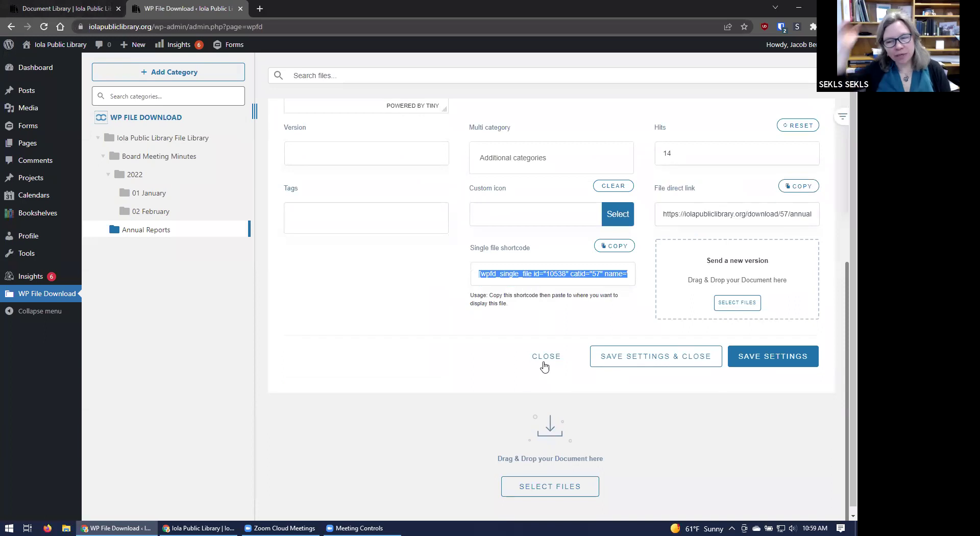
{"action": "left_click", "coordinate": [544, 358]}
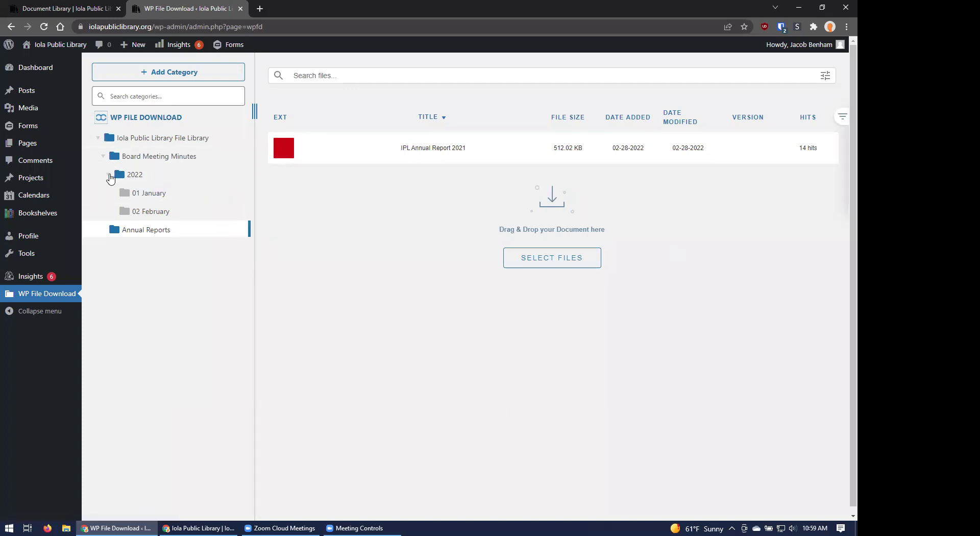
Collapse and re-expand the Board Meeting Minutes and 2022 folders in the category tree
{"action": "left_click", "coordinate": [109, 175]}
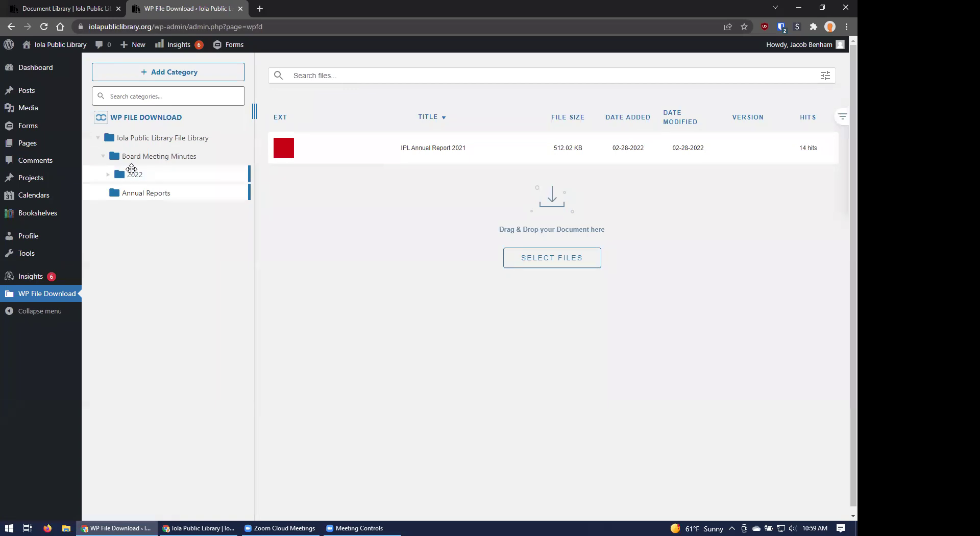
{"action": "left_click", "coordinate": [103, 156]}
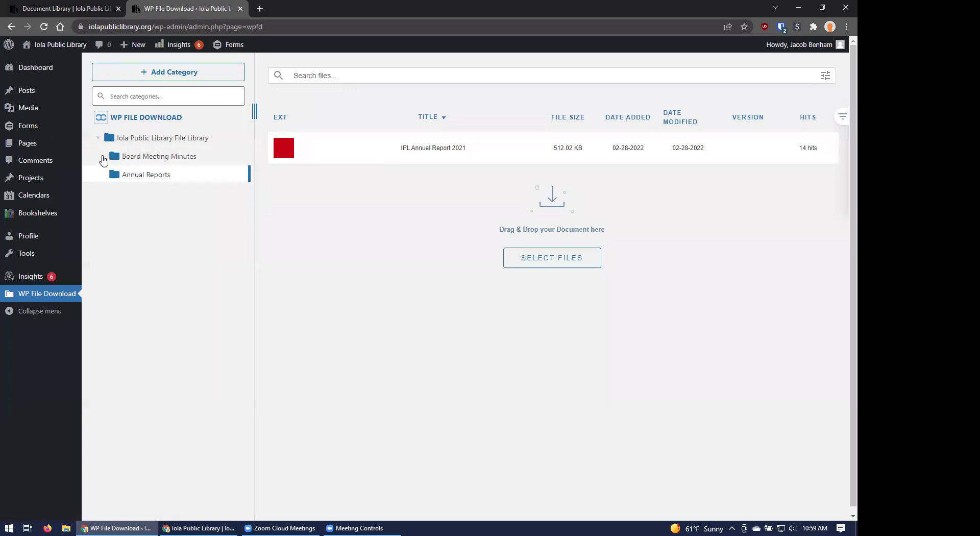
{"action": "left_click", "coordinate": [103, 157]}
{"action": "left_click", "coordinate": [108, 175]}
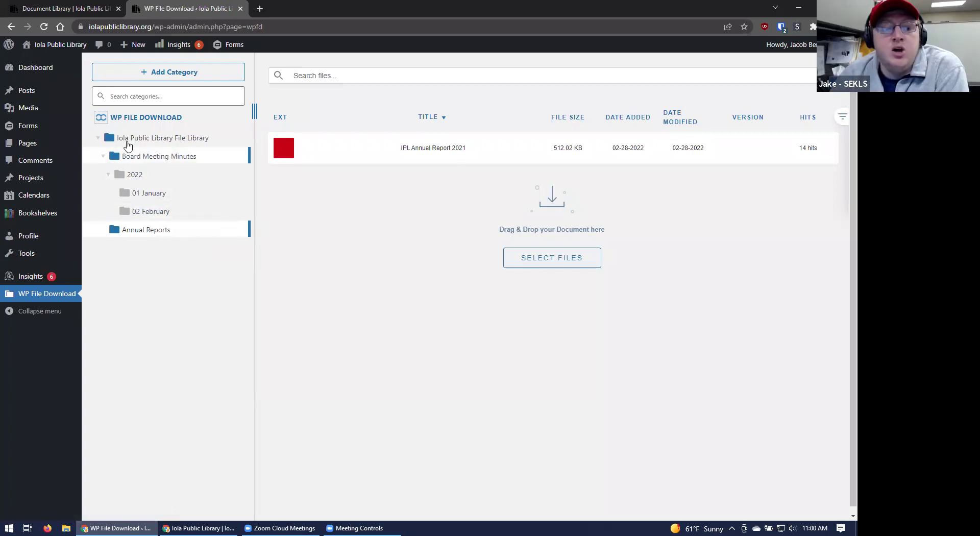
View the files in 2022, 01 January, and 02 February in turn
{"action": "left_click", "coordinate": [135, 175]}
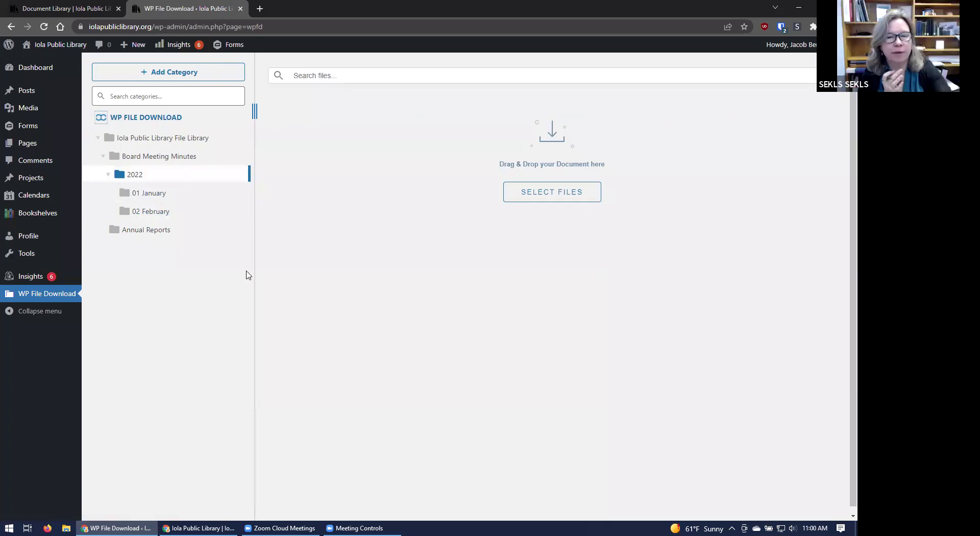
{"action": "left_click", "coordinate": [164, 199]}
{"action": "left_click", "coordinate": [165, 213]}
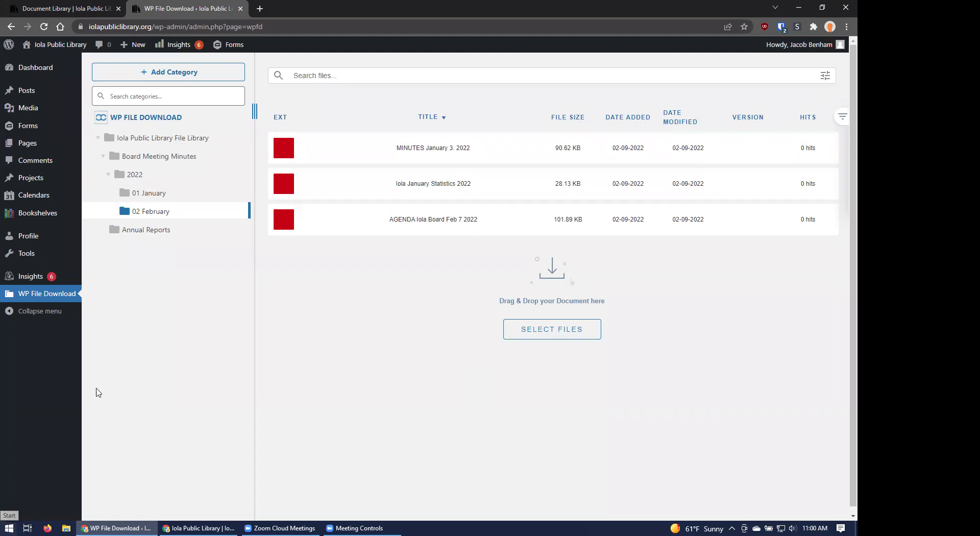
{"action": "left_click", "coordinate": [138, 179]}
{"action": "mouse_move", "coordinate": [281, 529]}
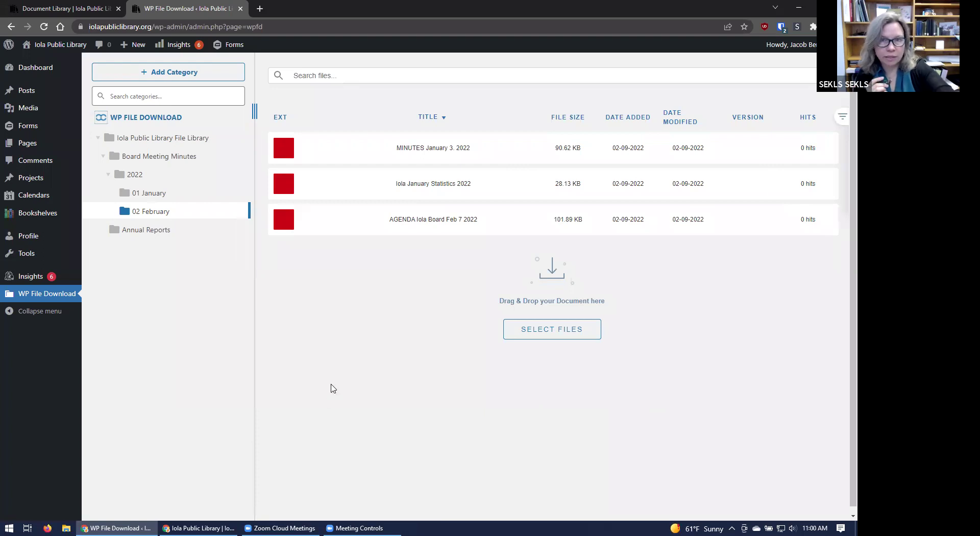
Create a default-named New Category and move it inside 02 February
{"action": "left_click", "coordinate": [164, 72]}
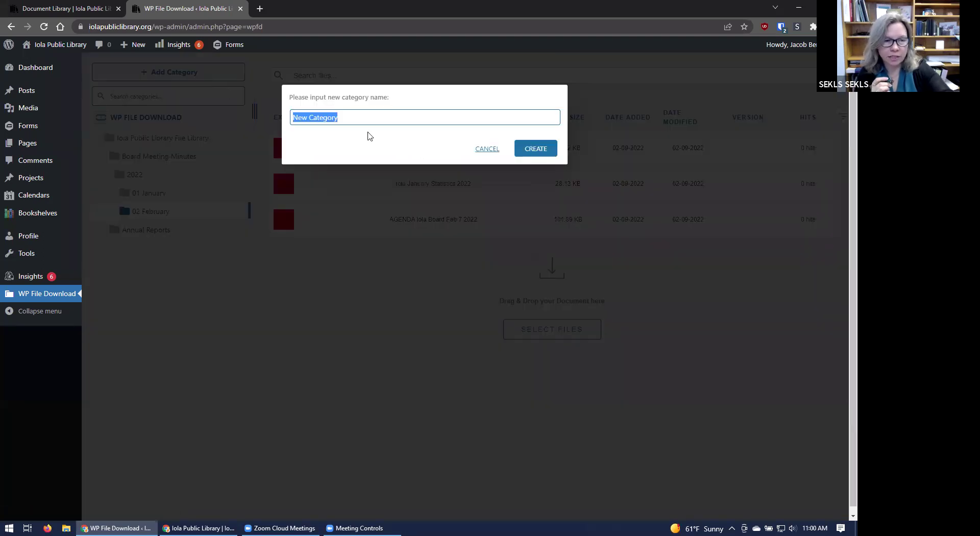
{"action": "left_click", "coordinate": [536, 149]}
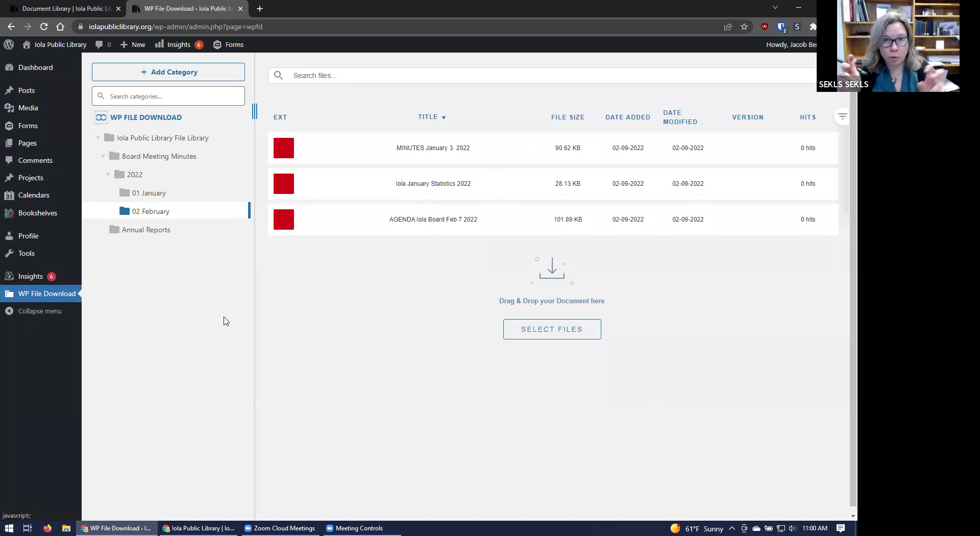
{"action": "mouse_move", "coordinate": [157, 227]}
{"action": "left_mouse_down"}
{"action": "mouse_move", "coordinate": [159, 136]}
{"action": "mouse_move", "coordinate": [181, 242]}
{"action": "mouse_move", "coordinate": [175, 198]}
{"action": "mouse_move", "coordinate": [173, 227]}
{"action": "left_mouse_up"}
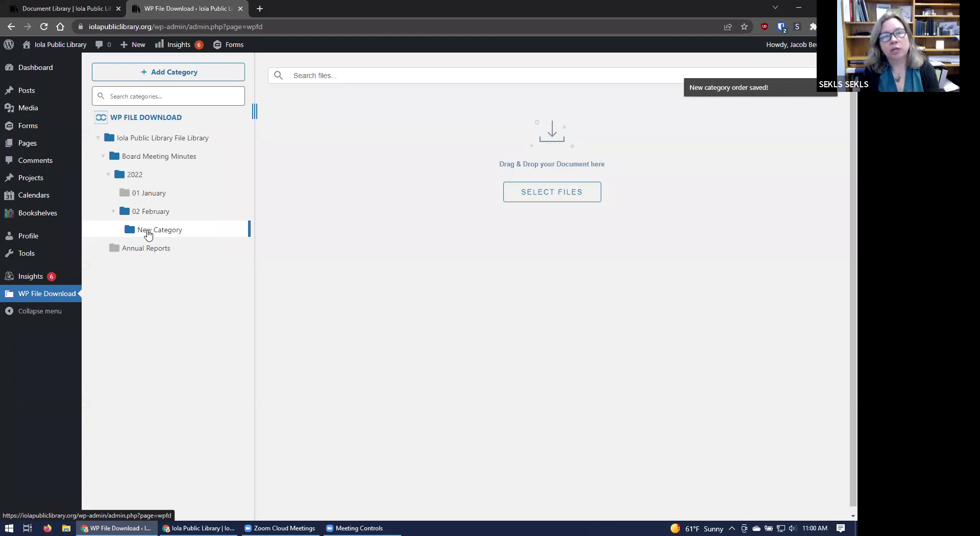
Delete the New Category folder with confirmation and collapse the 2022 folder
{"action": "right_click", "coordinate": [147, 233]}
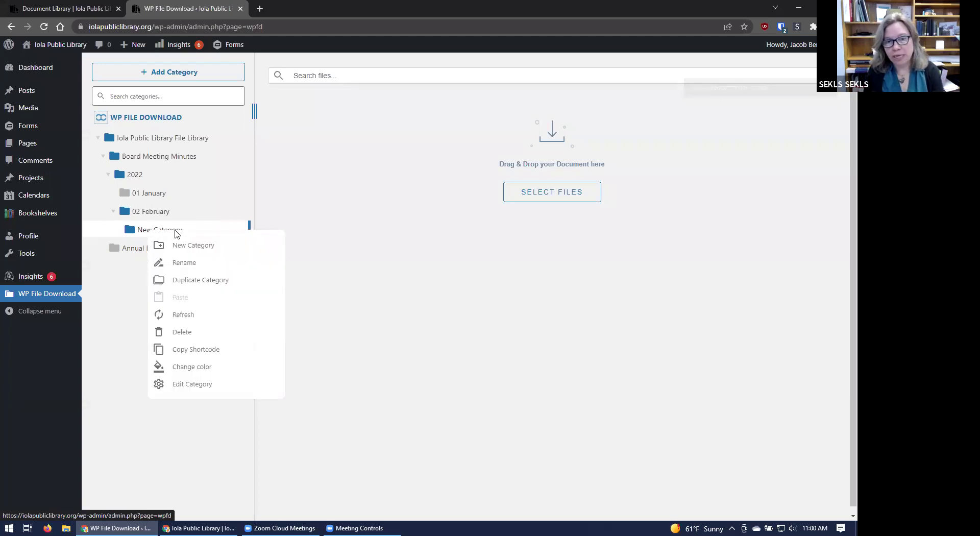
{"action": "left_click", "coordinate": [179, 335]}
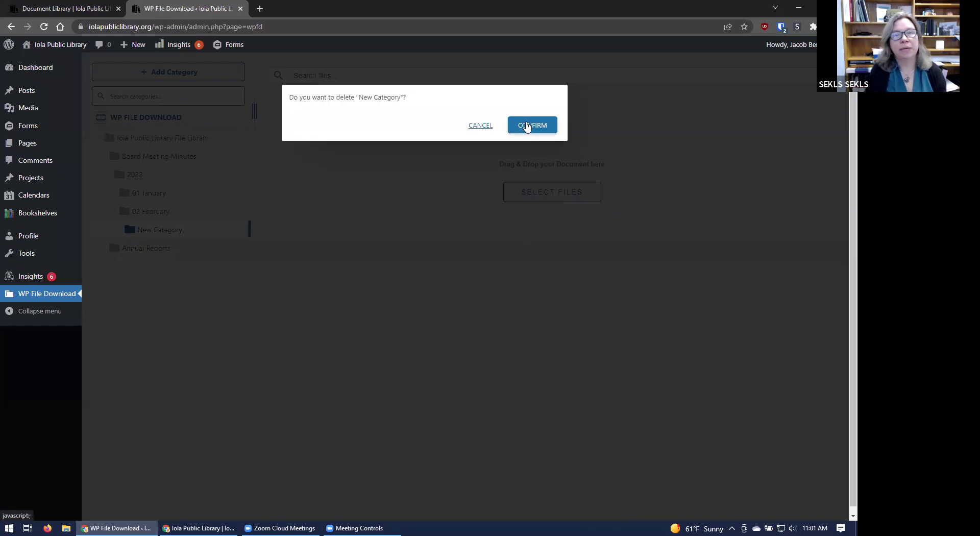
{"action": "left_click", "coordinate": [527, 127]}
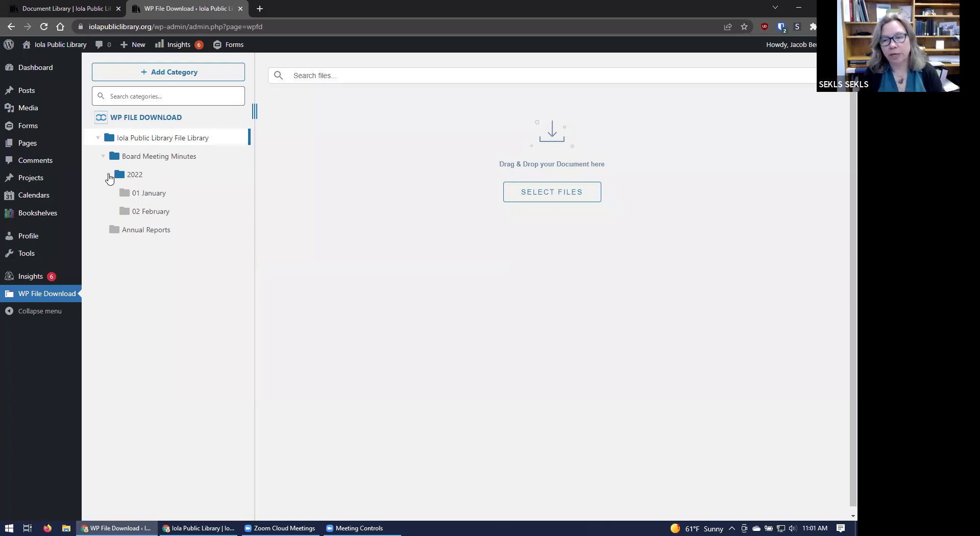
{"action": "left_click", "coordinate": [109, 175]}
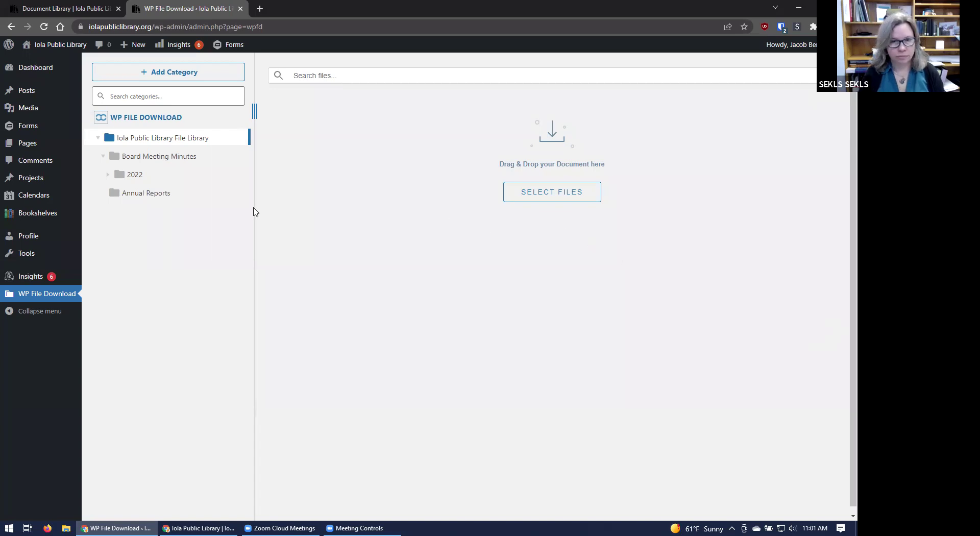
Expand the 2022 folder, maximize Google Calendar, then open the library website's Calendar page
{"action": "left_click", "coordinate": [109, 175]}
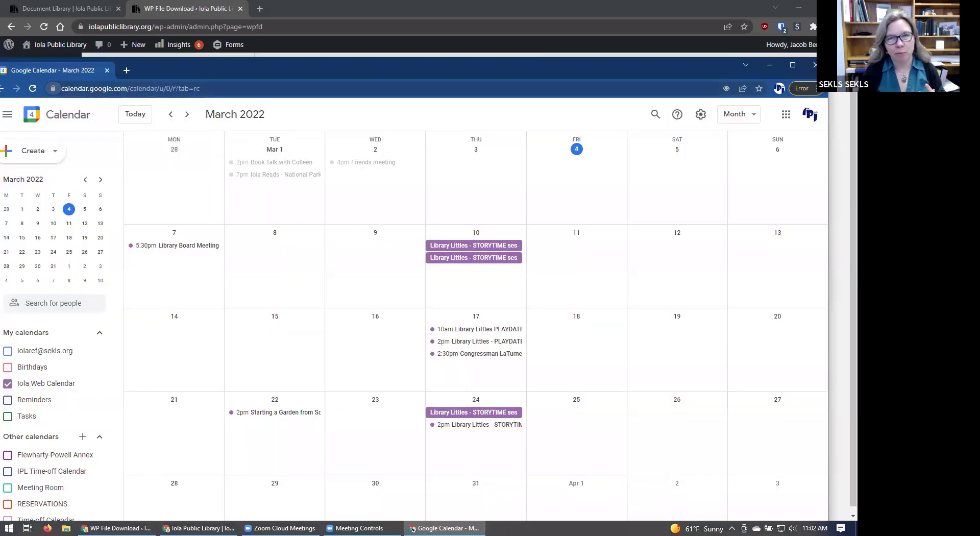
{"action": "double_click", "coordinate": [722, 67]}
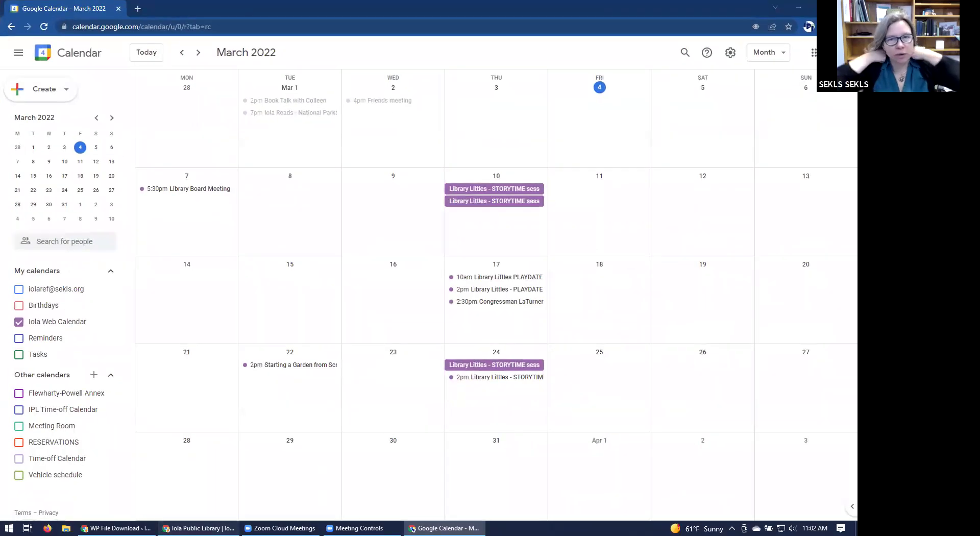
{"action": "left_click", "coordinate": [194, 529]}
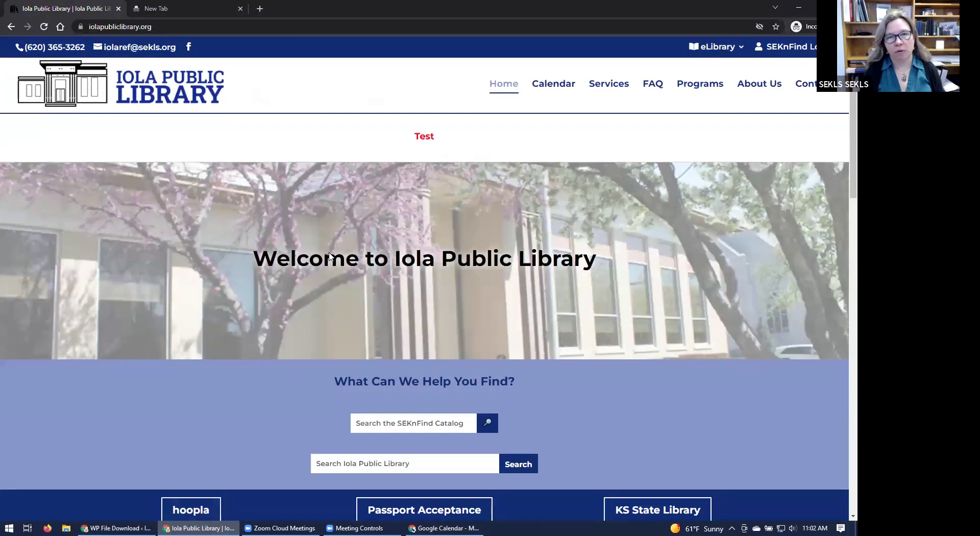
{"action": "left_click", "coordinate": [564, 84]}
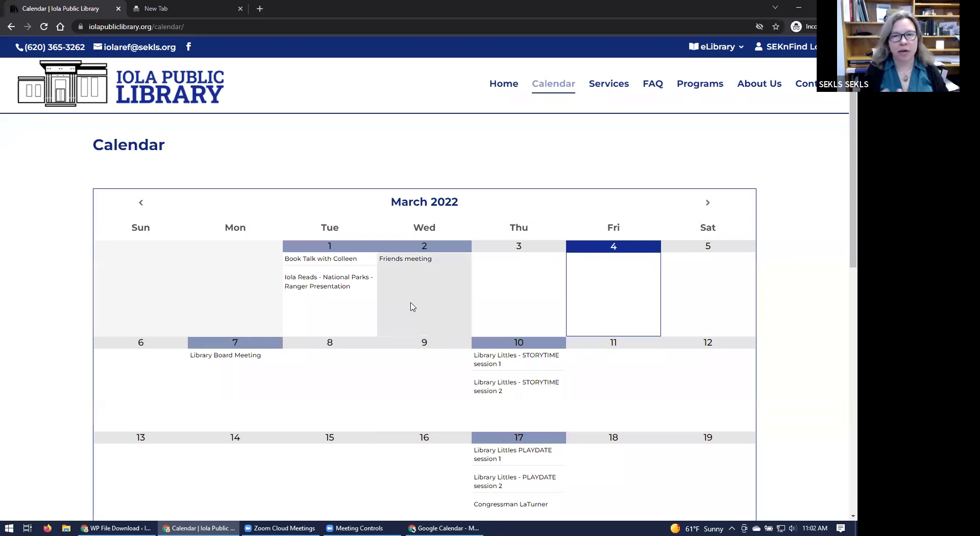
Review the website's March 2022 calendar events, then return to Google Calendar's month view
{"action": "scroll", "coordinate": [411, 330], "scroll_direction": "down", "scroll_amount": 1}
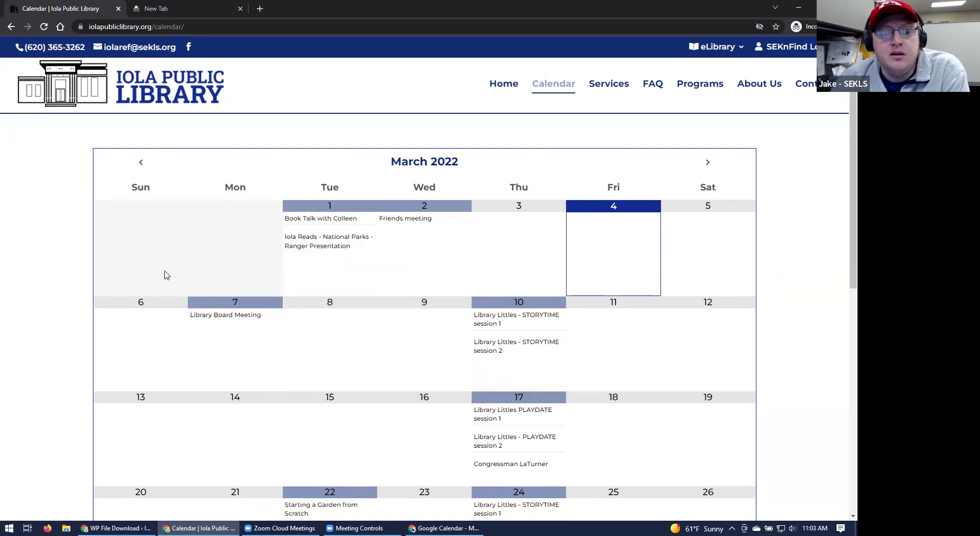
{"action": "scroll", "coordinate": [165, 274], "scroll_direction": "down", "scroll_amount": 1}
{"action": "scroll", "coordinate": [165, 274], "scroll_direction": "up", "scroll_amount": 1}
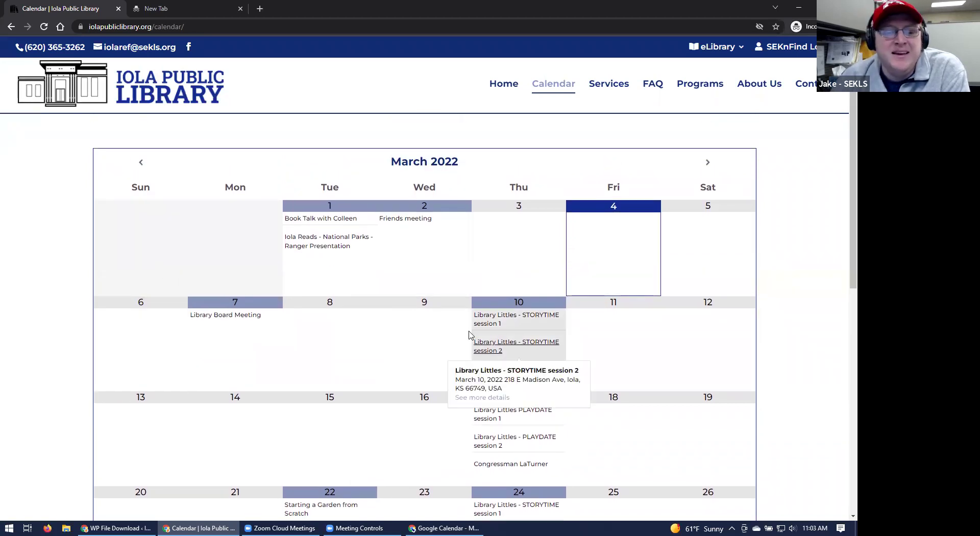
{"action": "mouse_move", "coordinate": [412, 530]}
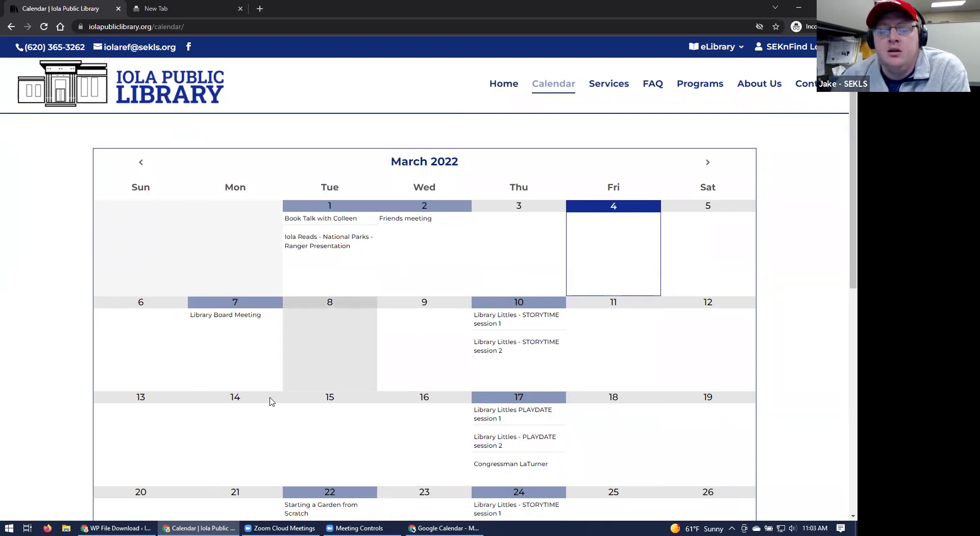
{"action": "left_click", "coordinate": [411, 529]}
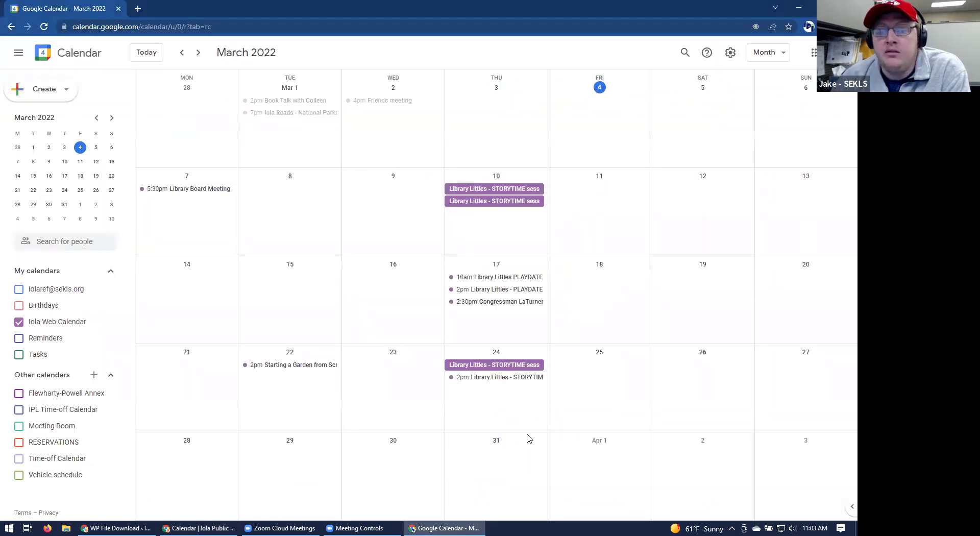